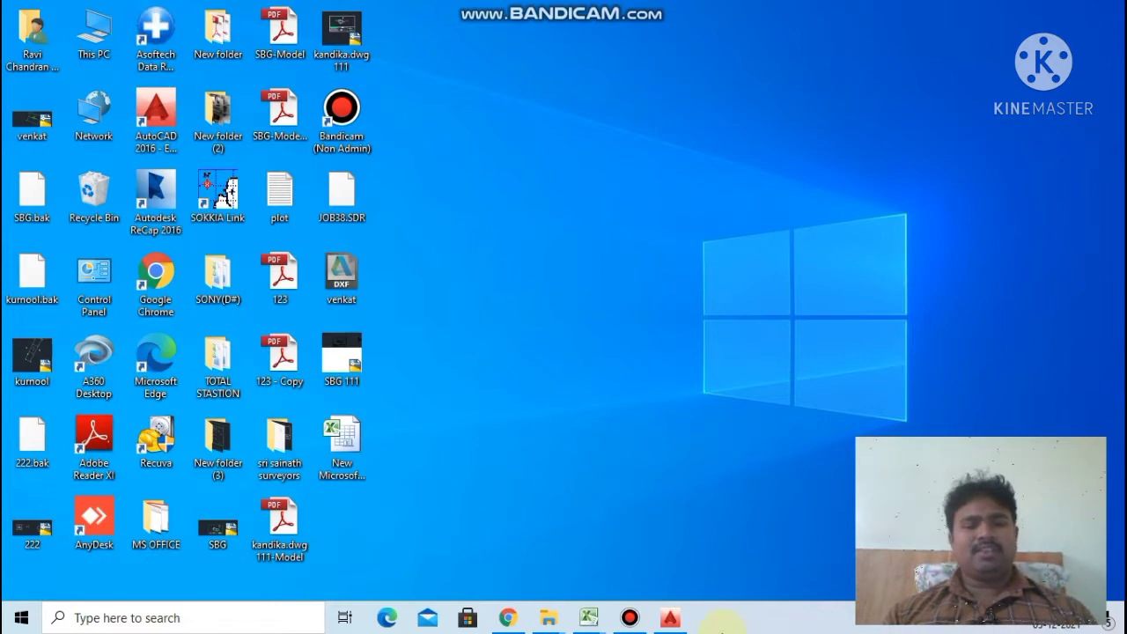
# Bring the AutoCAD 2016 window with its empty drawing to the front from the taskbar.
pyautogui.click(670, 620)
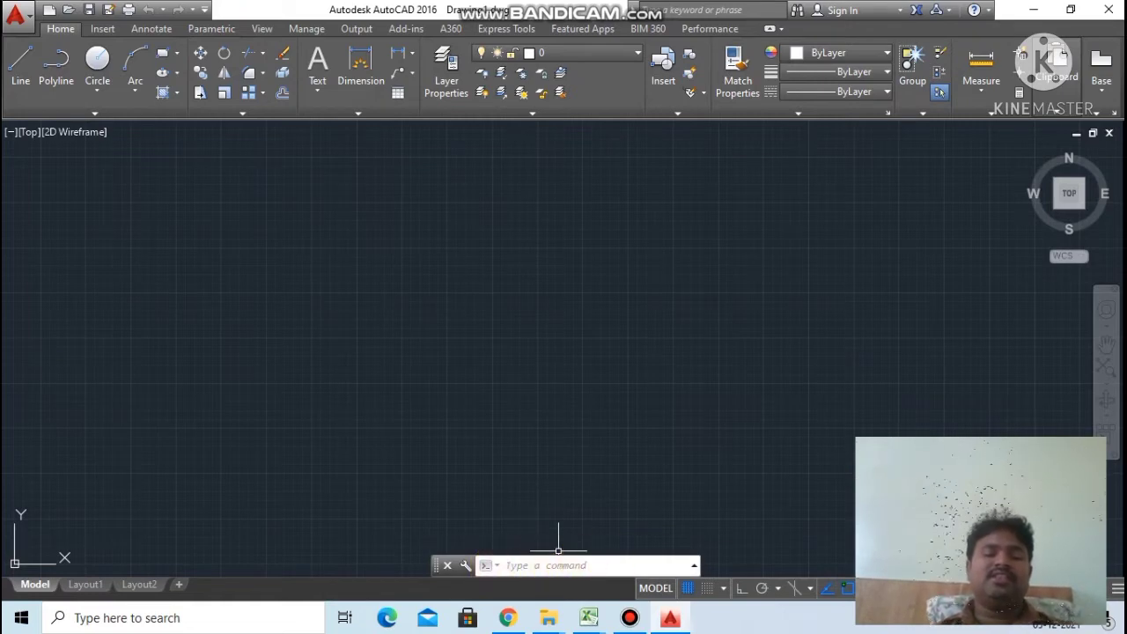
pyautogui.click(542, 563)
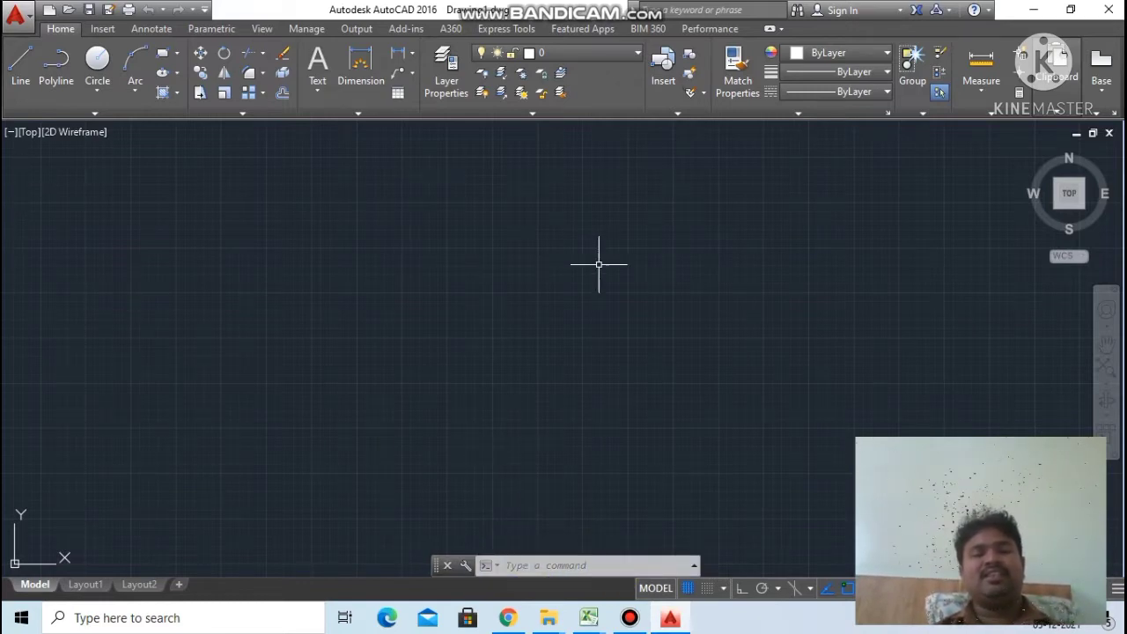
pyautogui.click(520, 566)
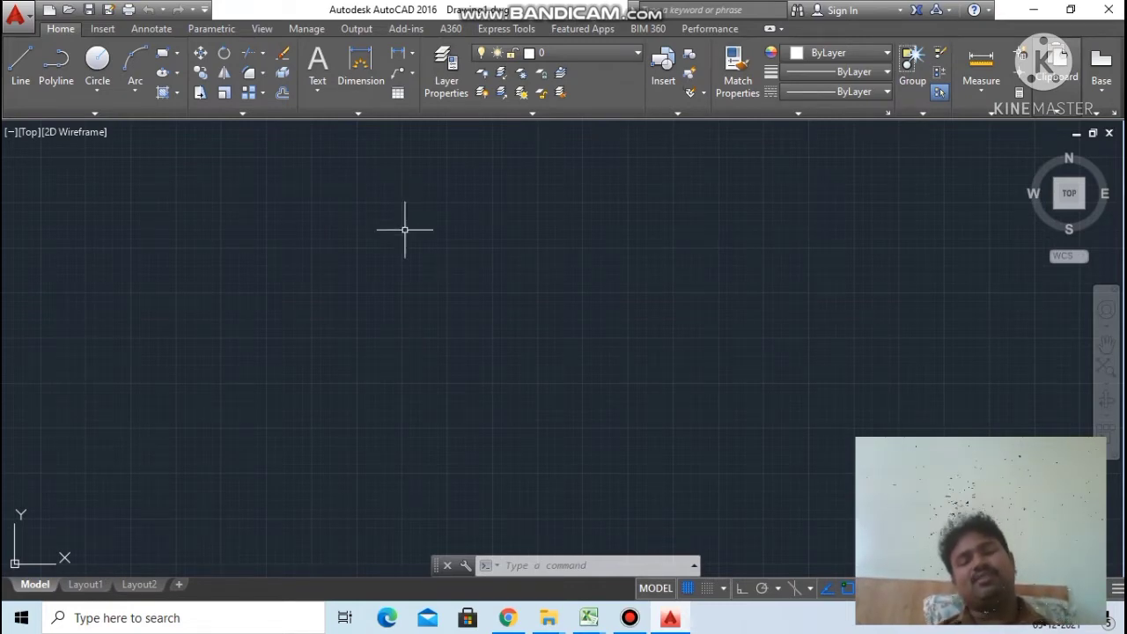
pyautogui.click(559, 568)
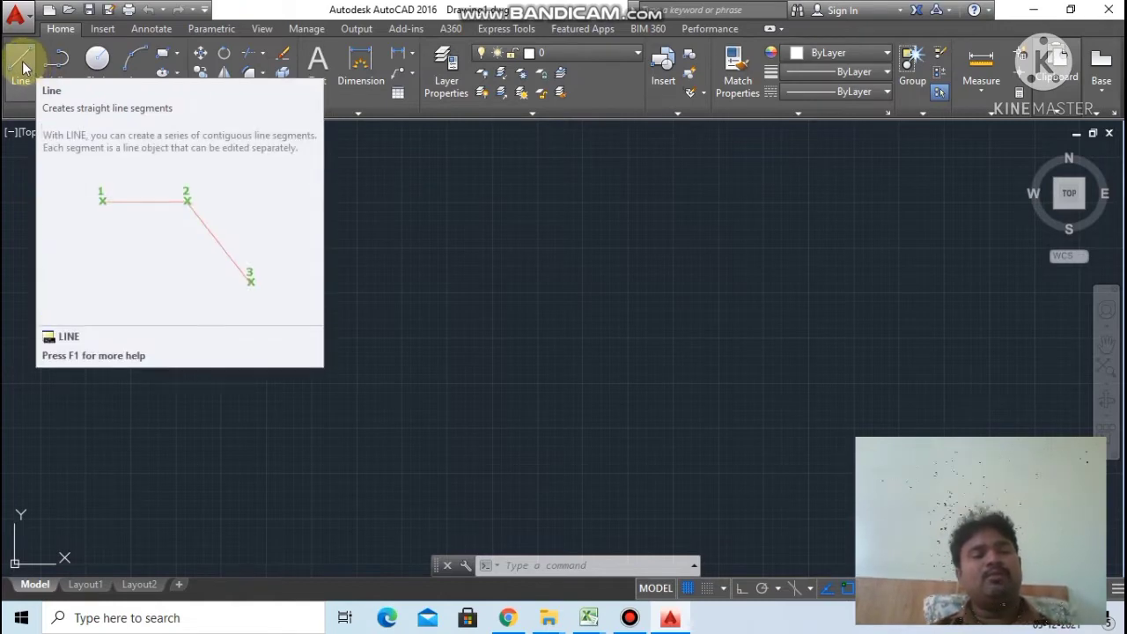
pyautogui.moveTo(20, 69)
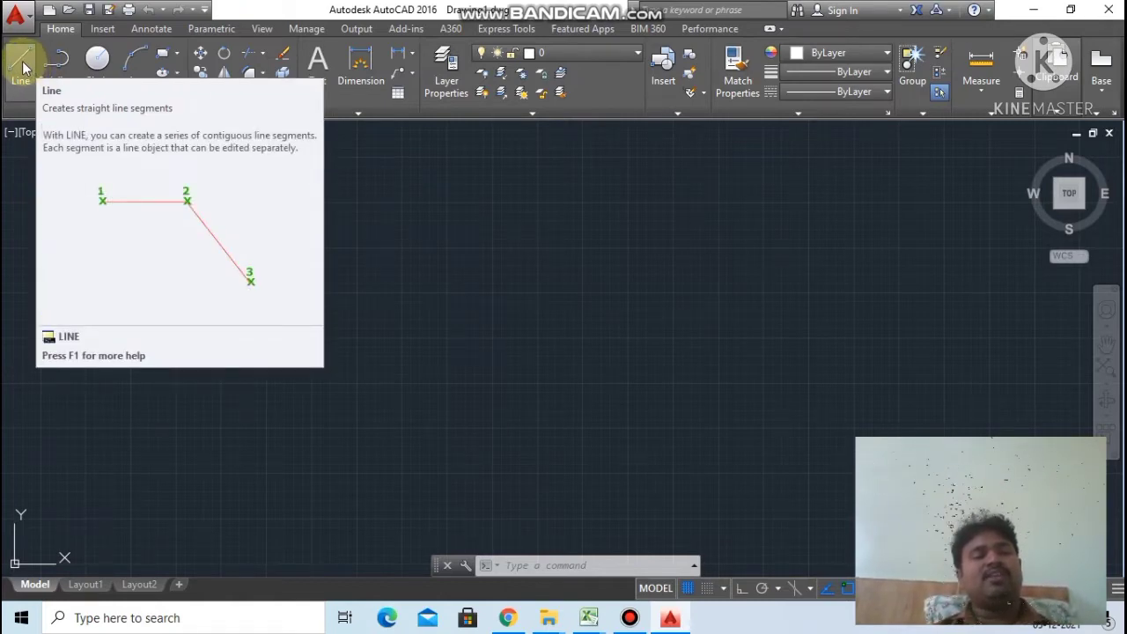
pyautogui.click(21, 62)
pyautogui.click(225, 301)
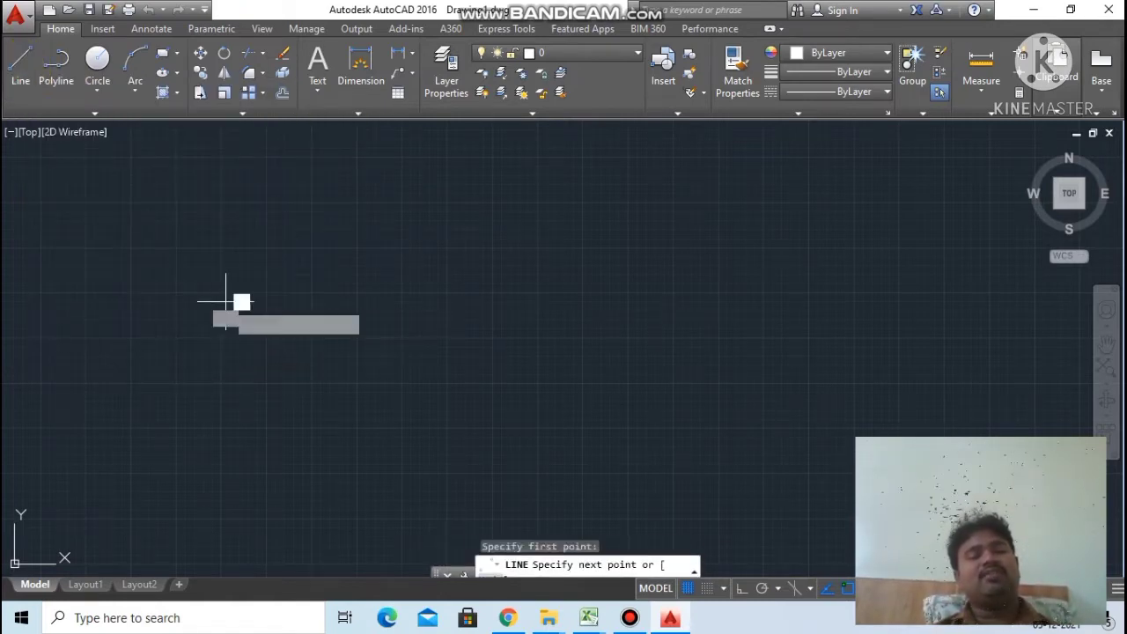
pyautogui.click(606, 296)
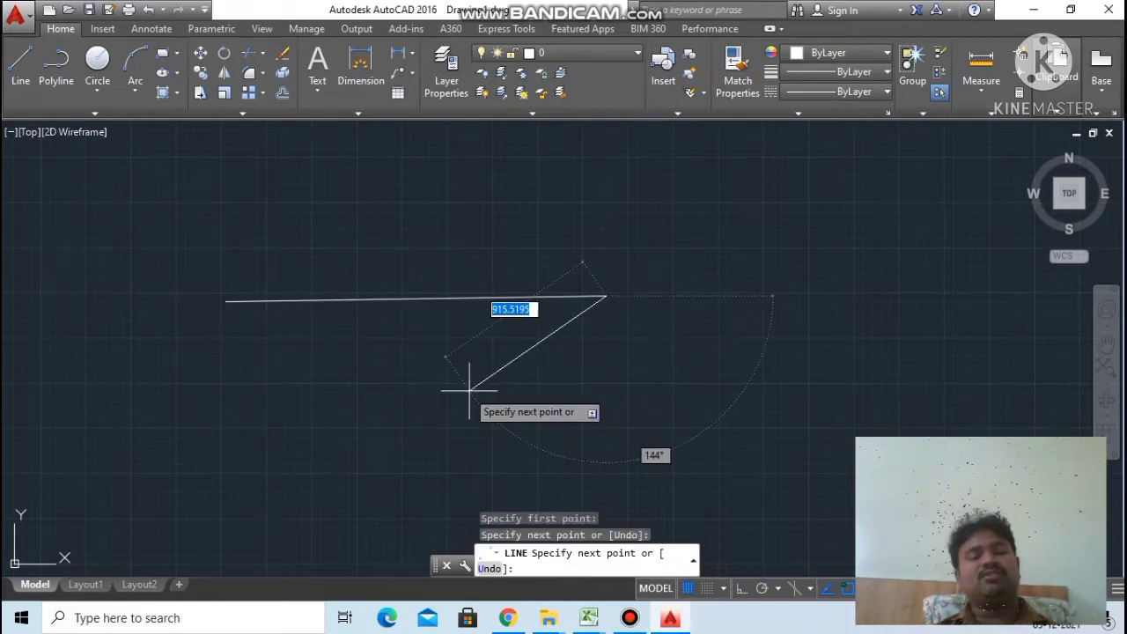
pyautogui.click(455, 374)
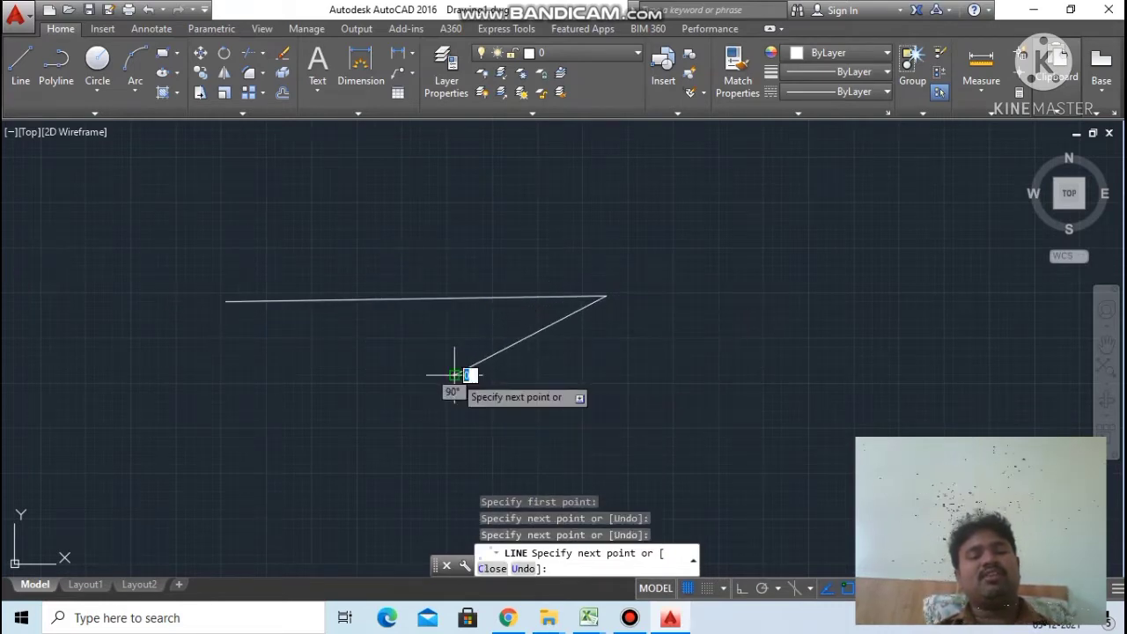
pyautogui.click(447, 262)
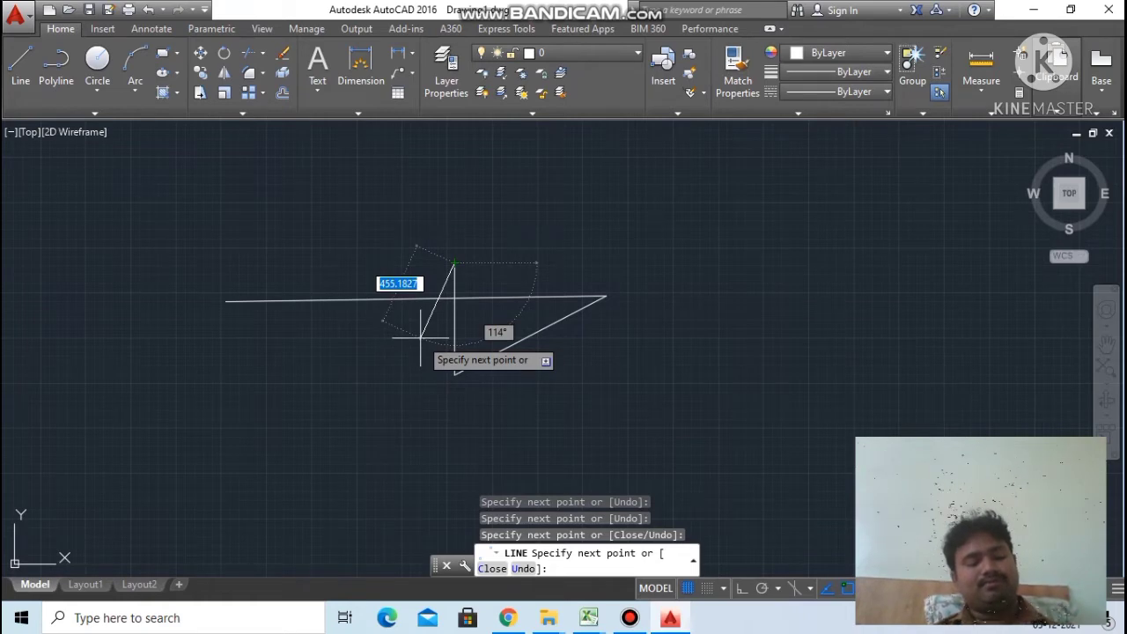
pyautogui.hotkey('ctrl', 'z')
pyautogui.hotkey('ctrl', 'z')
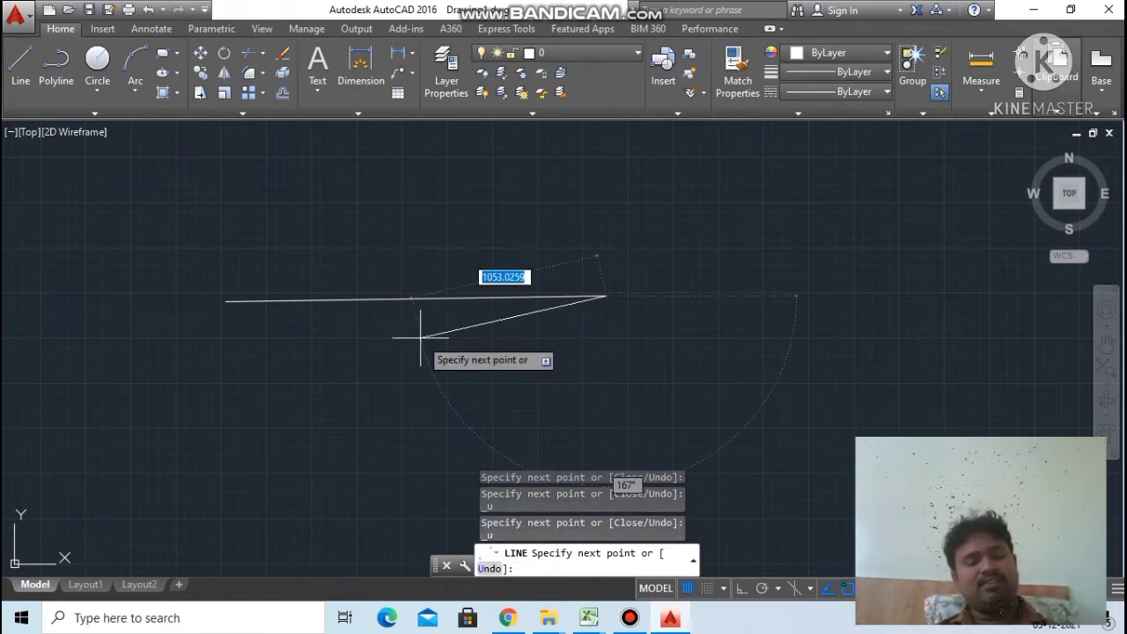
pyautogui.hotkey('ctrl', 'z')
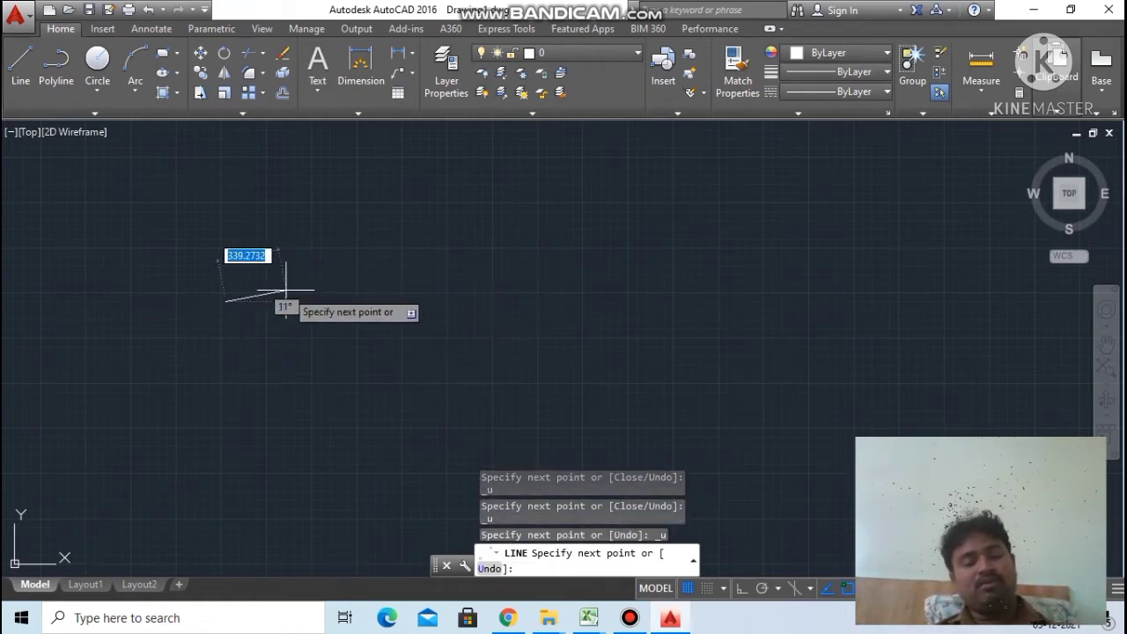
pyautogui.press('Escape')
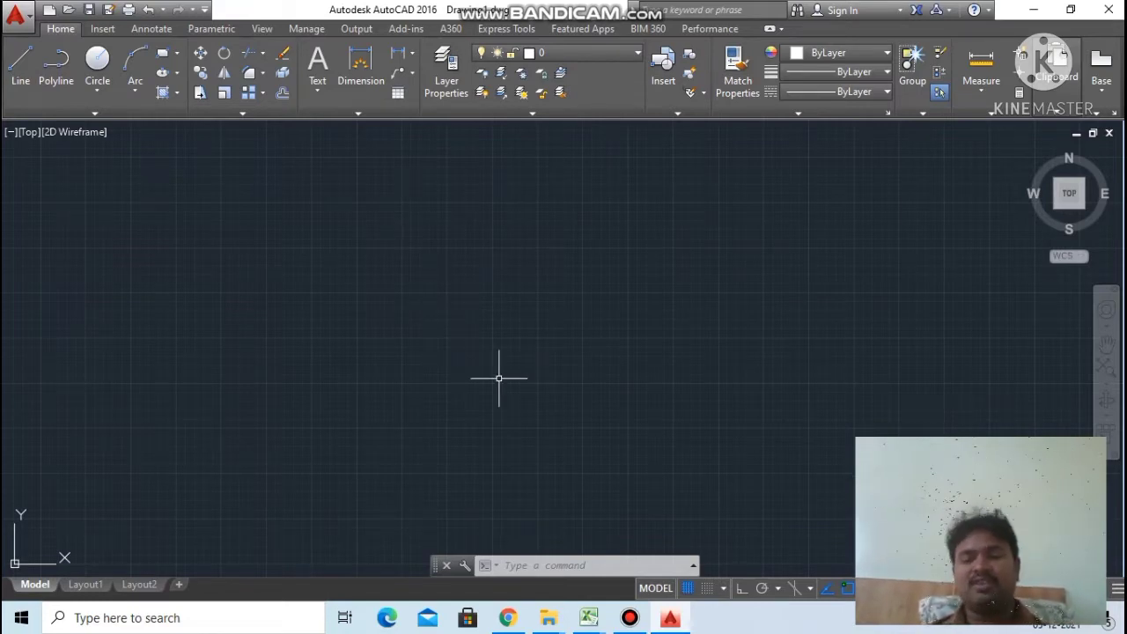
# Clear the leftover LAYISO text and start the LINE command using the L alias.
pyautogui.click(532, 566)
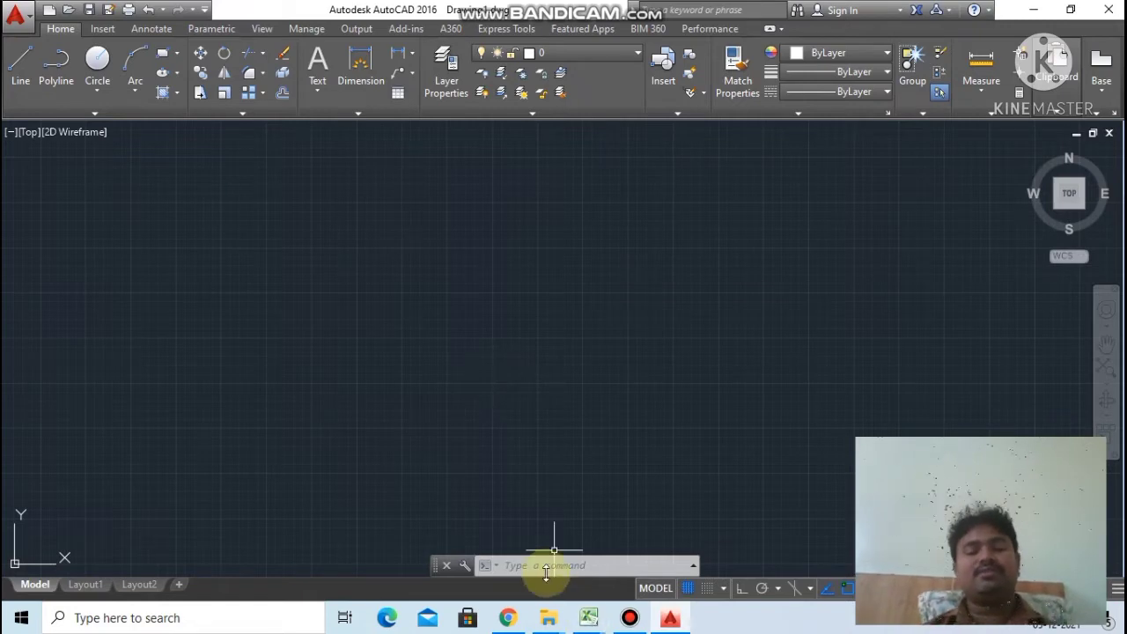
pyautogui.click(527, 566)
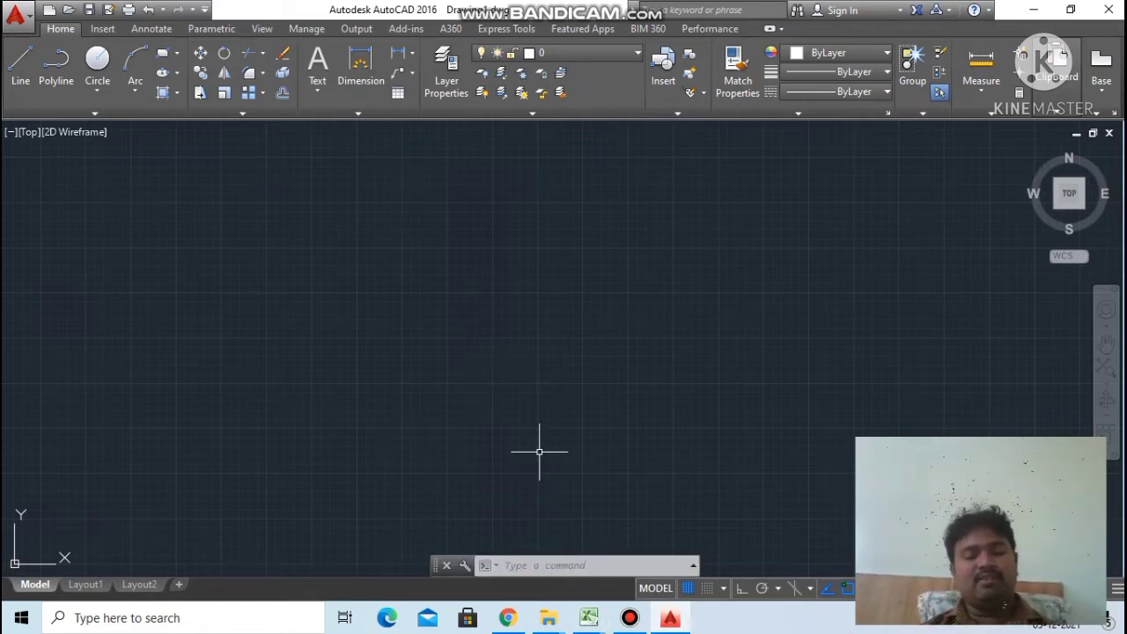
pyautogui.click(524, 566)
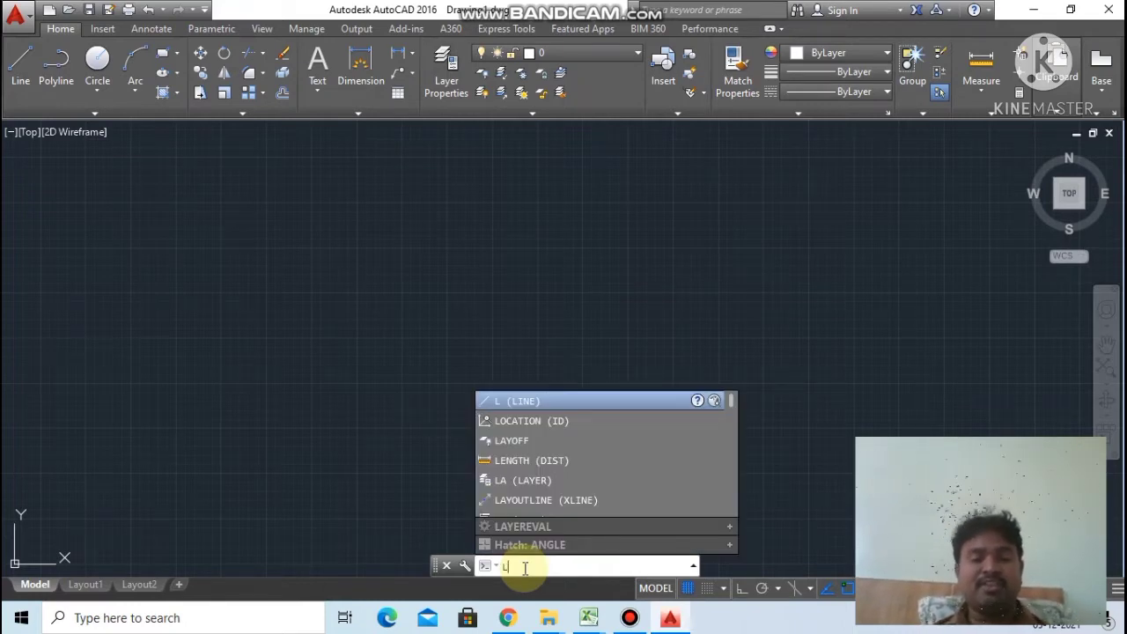
pyautogui.moveTo(563, 499)
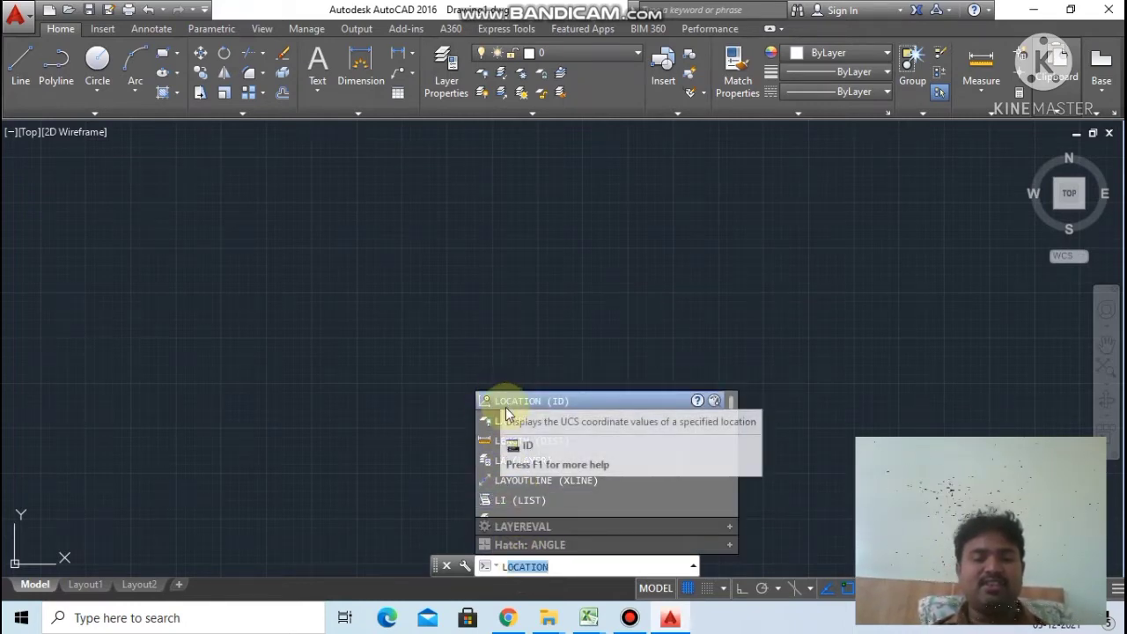
pyautogui.click(539, 566)
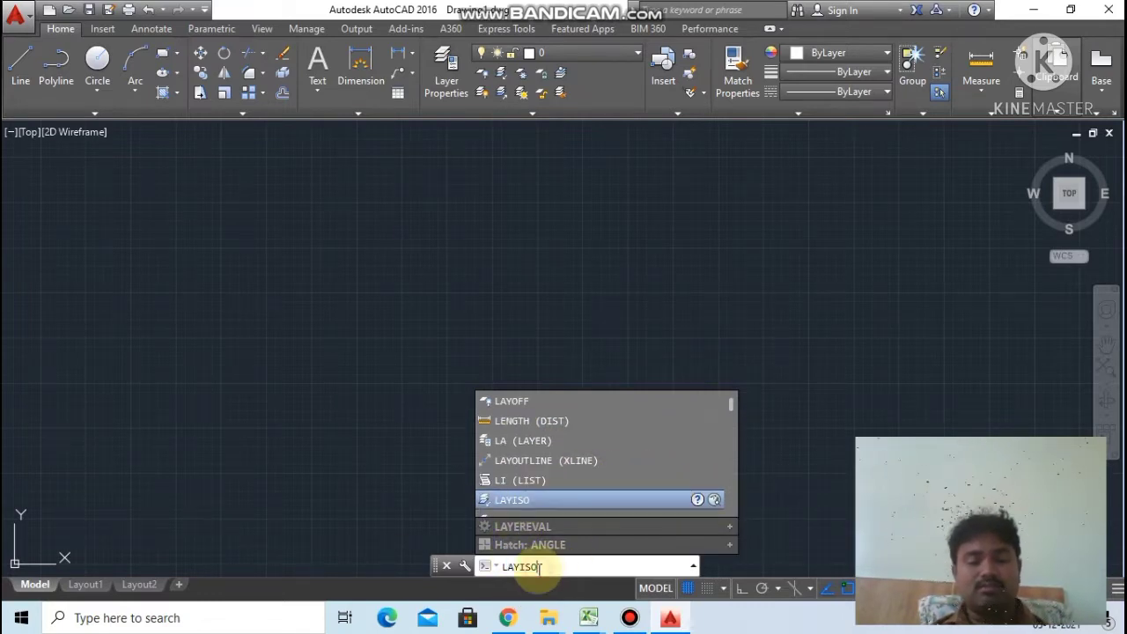
pyautogui.press('BackSpace')
pyautogui.press('BackSpace')
pyautogui.press('BackSpace')
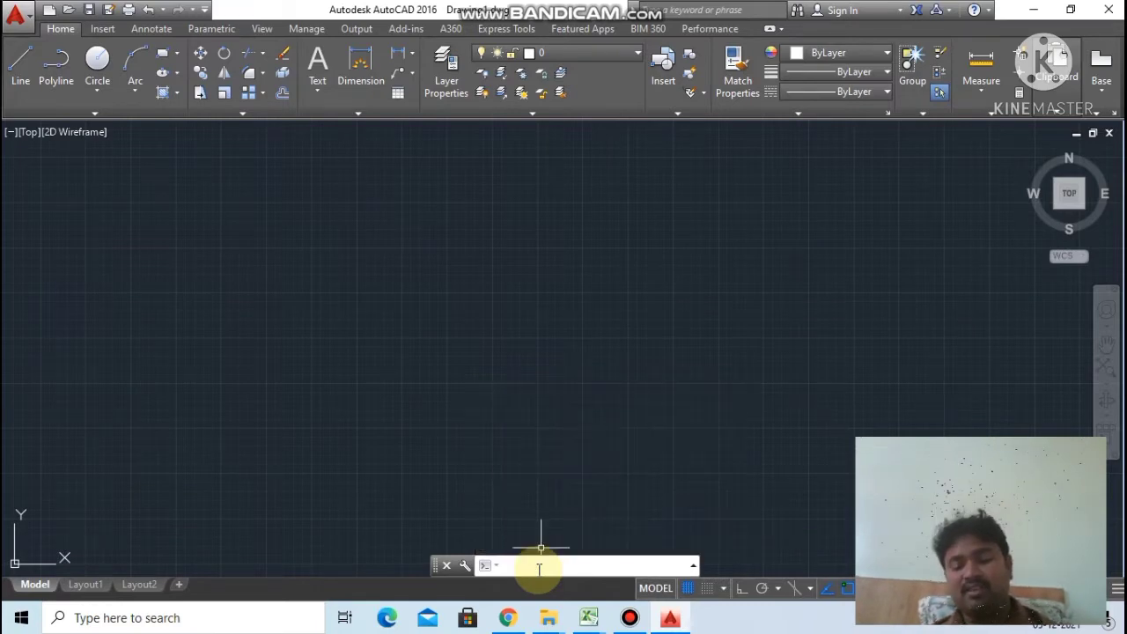
pyautogui.write('l')
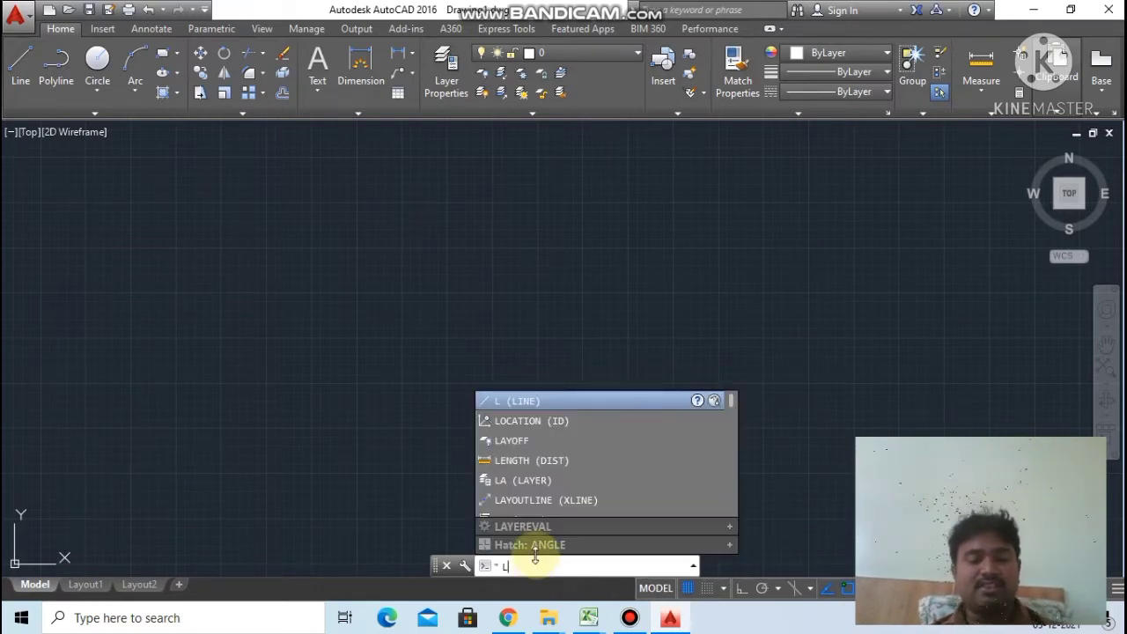
pyautogui.press('BackSpace')
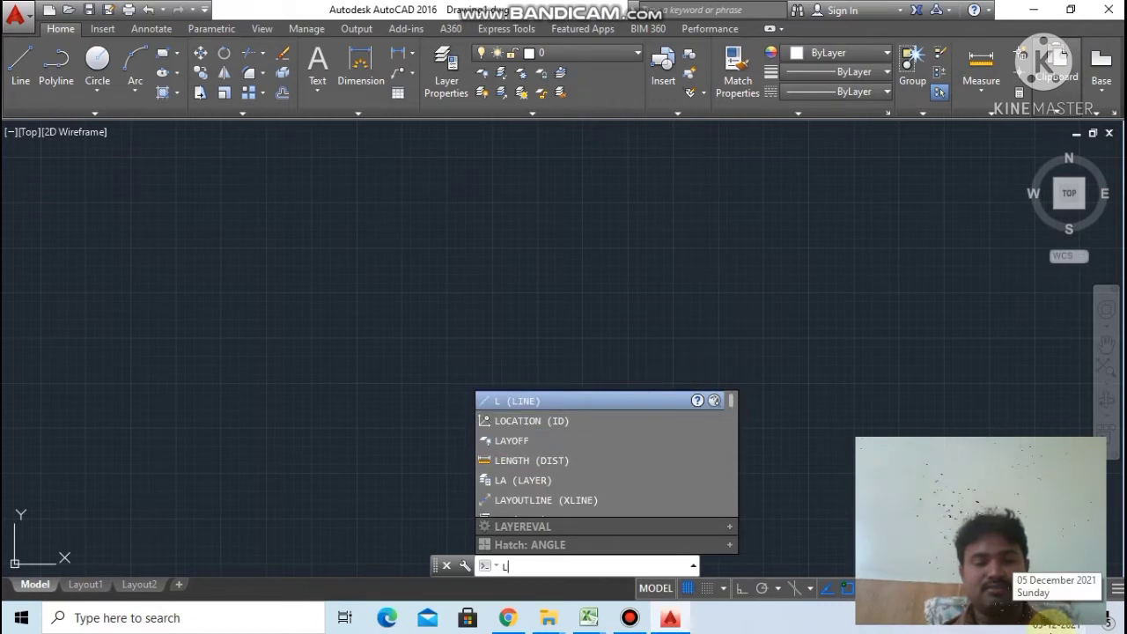
pyautogui.click(619, 402)
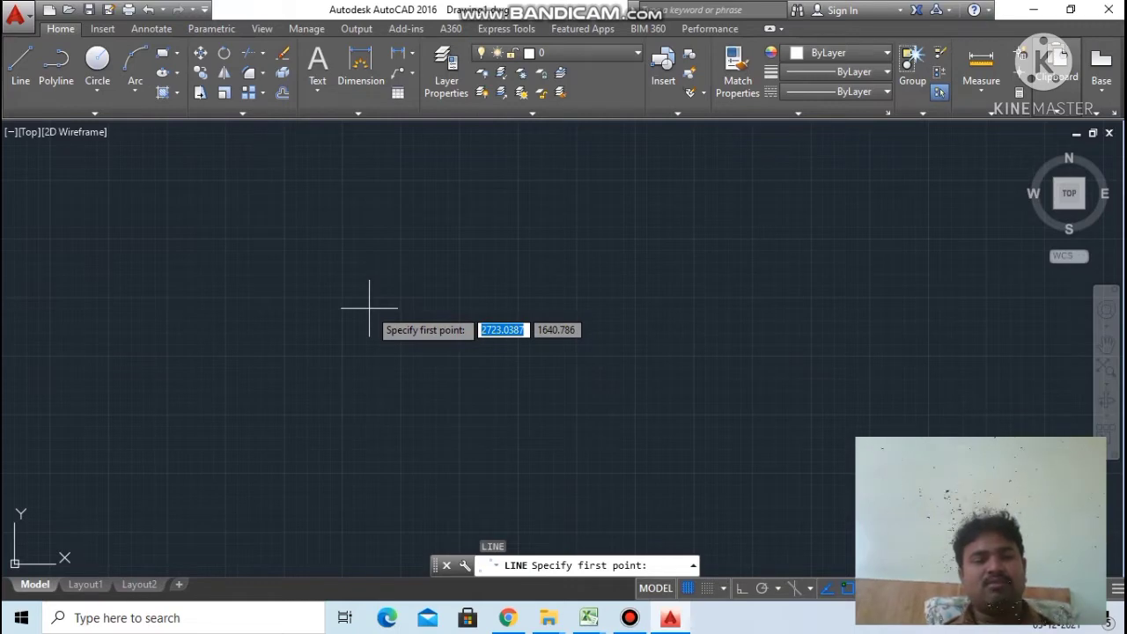
# Place a first line point, cancel it with Esc, and return focus to the command line.
pyautogui.click(368, 308)
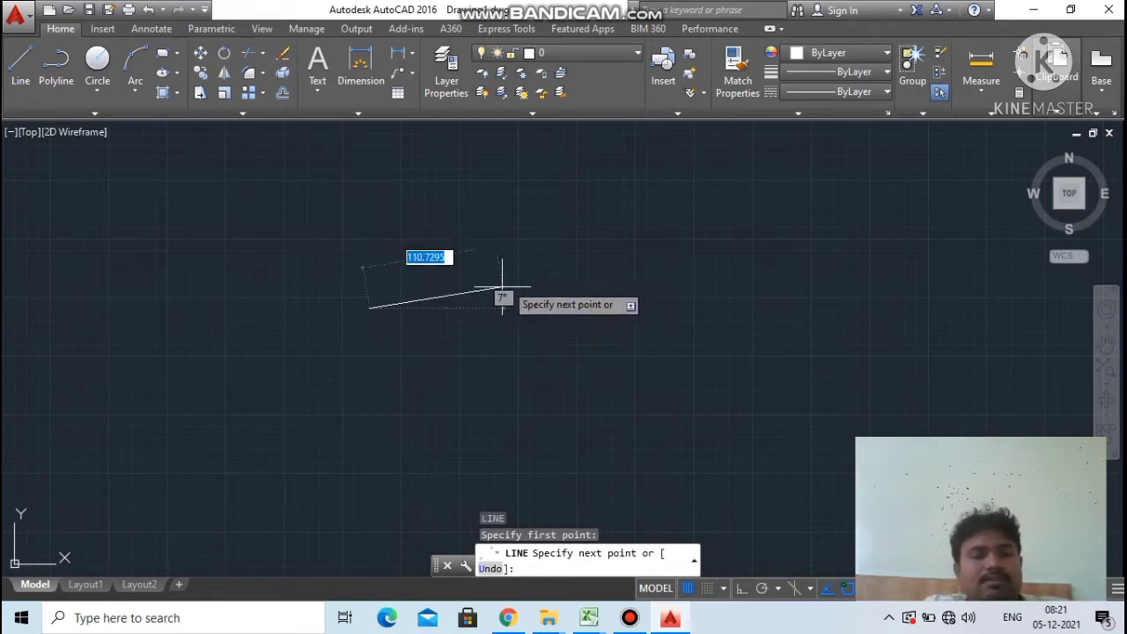
pyautogui.press('Escape')
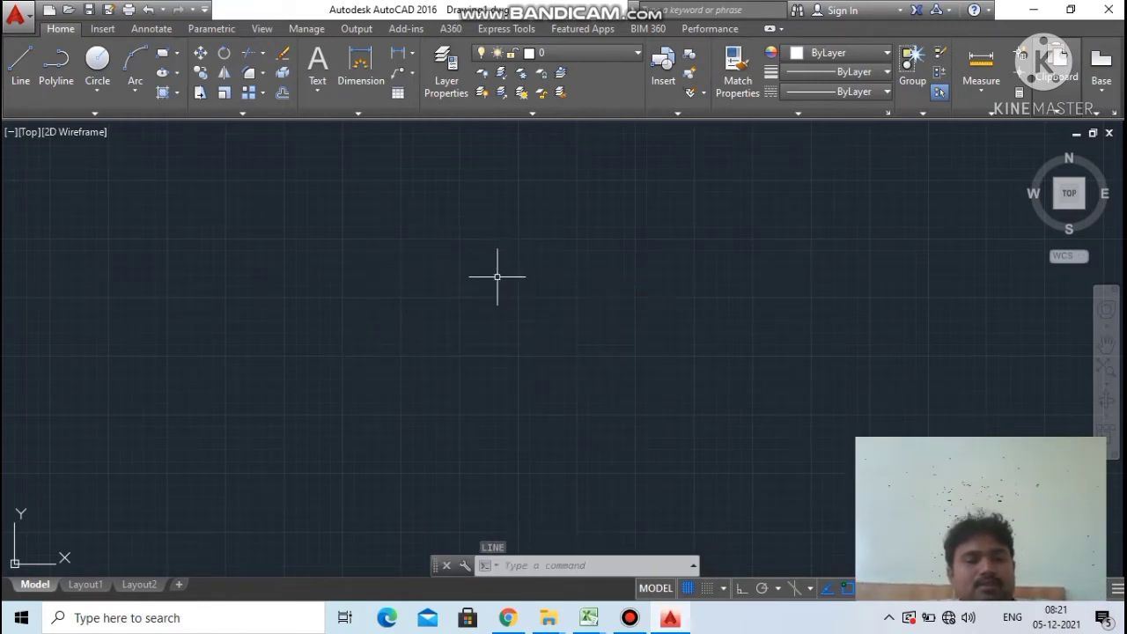
pyautogui.click(519, 566)
pyautogui.write('L')
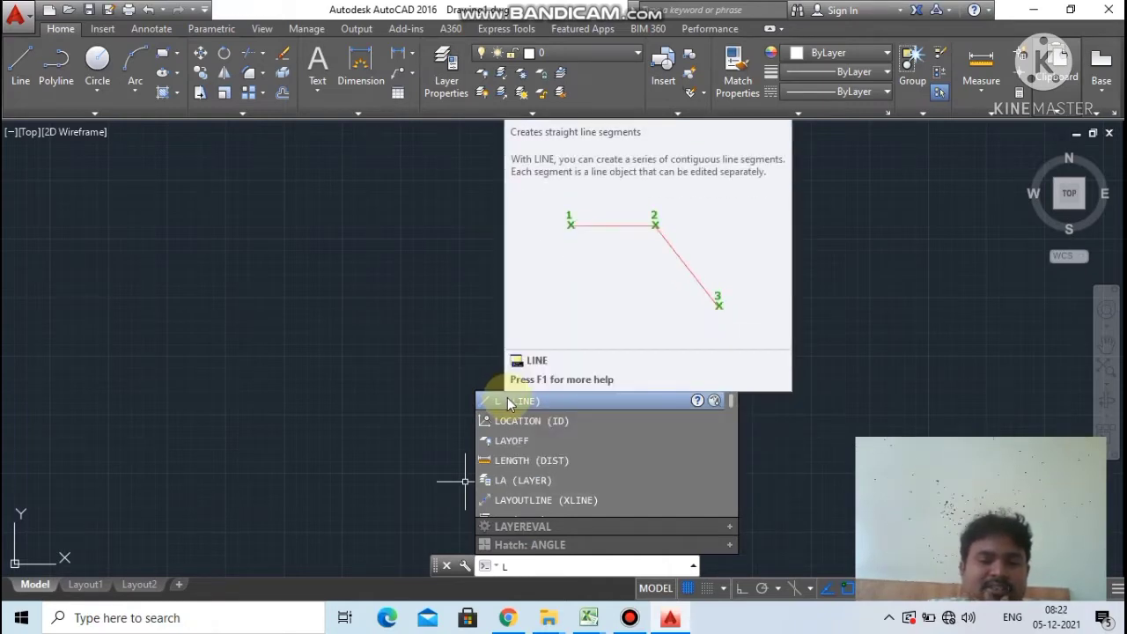
# Restart LINE, pick a new first point, and turn on Ortho mode with F8.
pyautogui.click(529, 400)
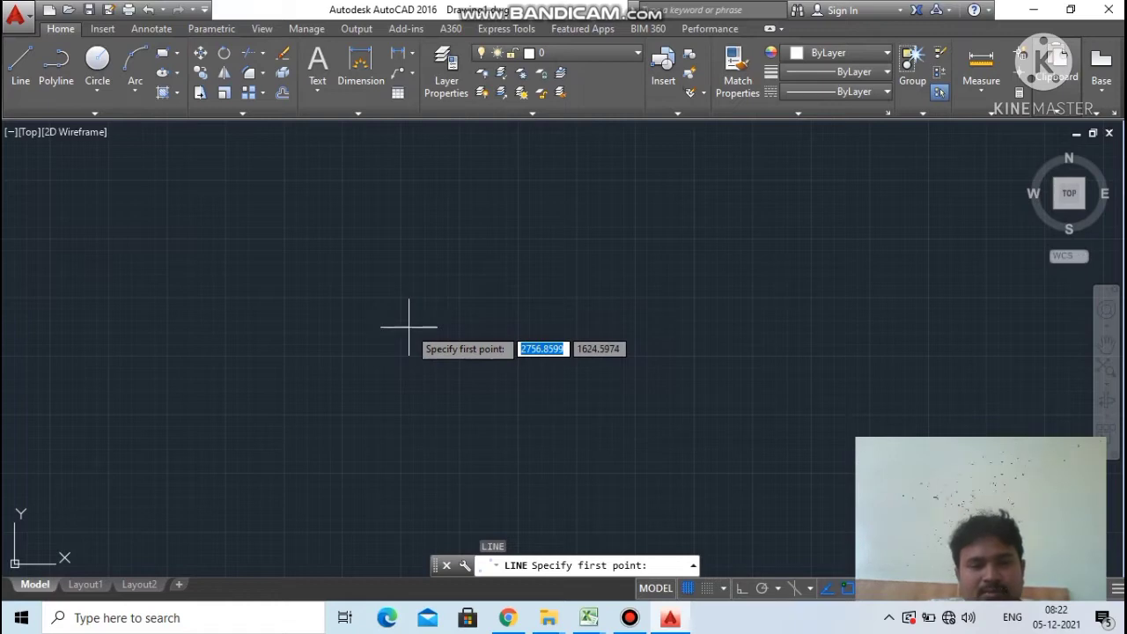
pyautogui.scroll(1, 412, 288)
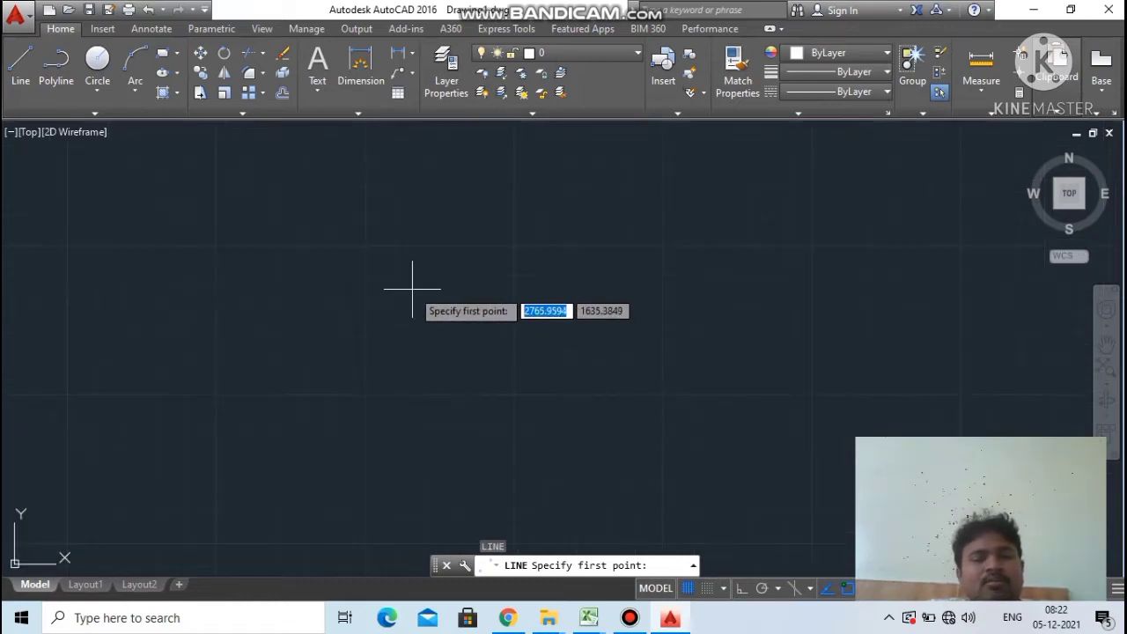
pyautogui.click(412, 288)
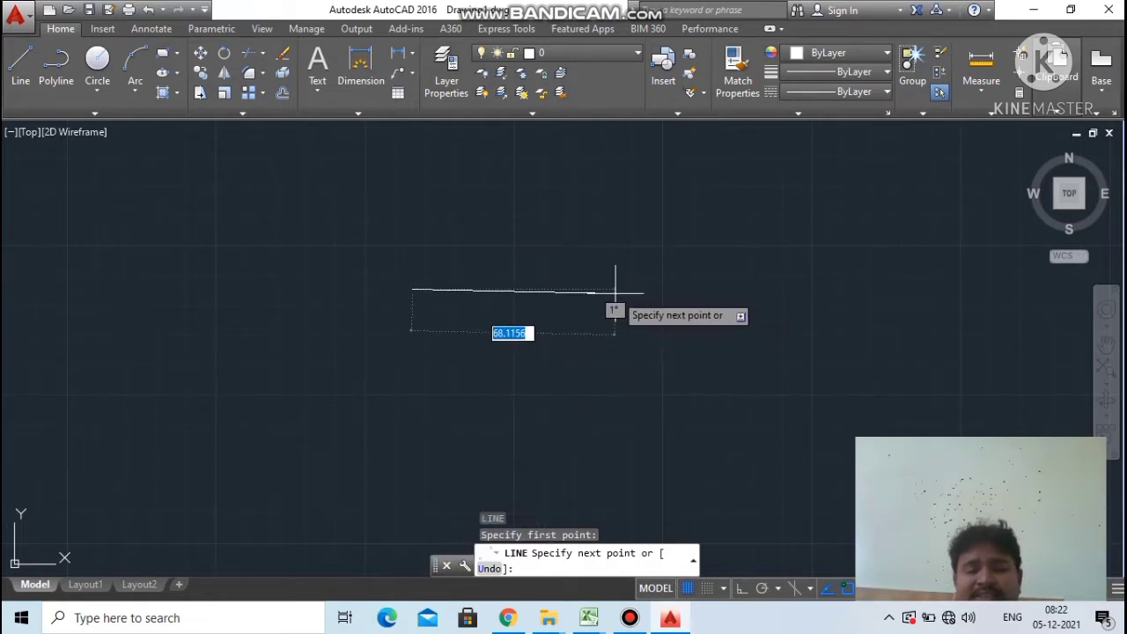
pyautogui.write('100')
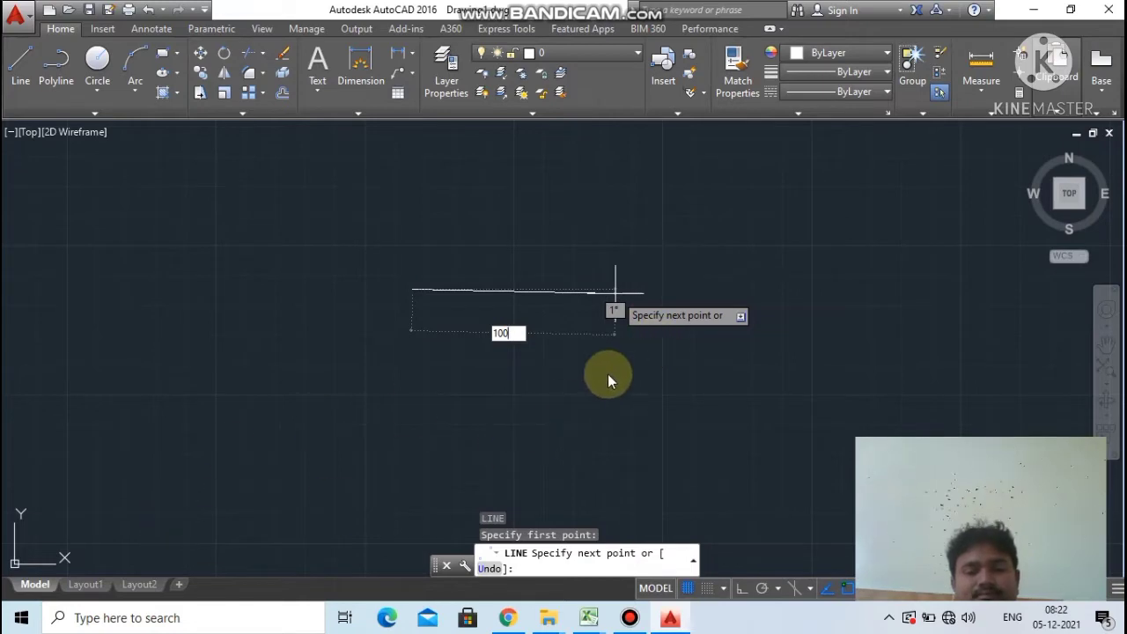
pyautogui.click(1035, 10)
pyautogui.click(670, 617)
pyautogui.press('F8')
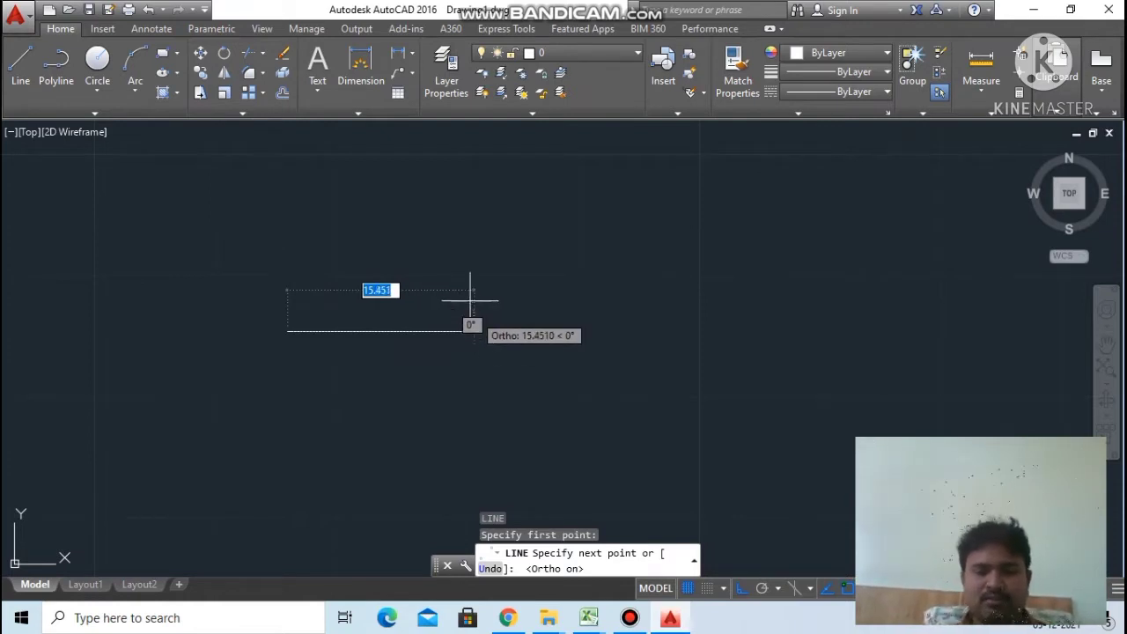
# Draw the first horizontal side exactly 100 units long.
pyautogui.click(693, 563)
pyautogui.click(694, 565)
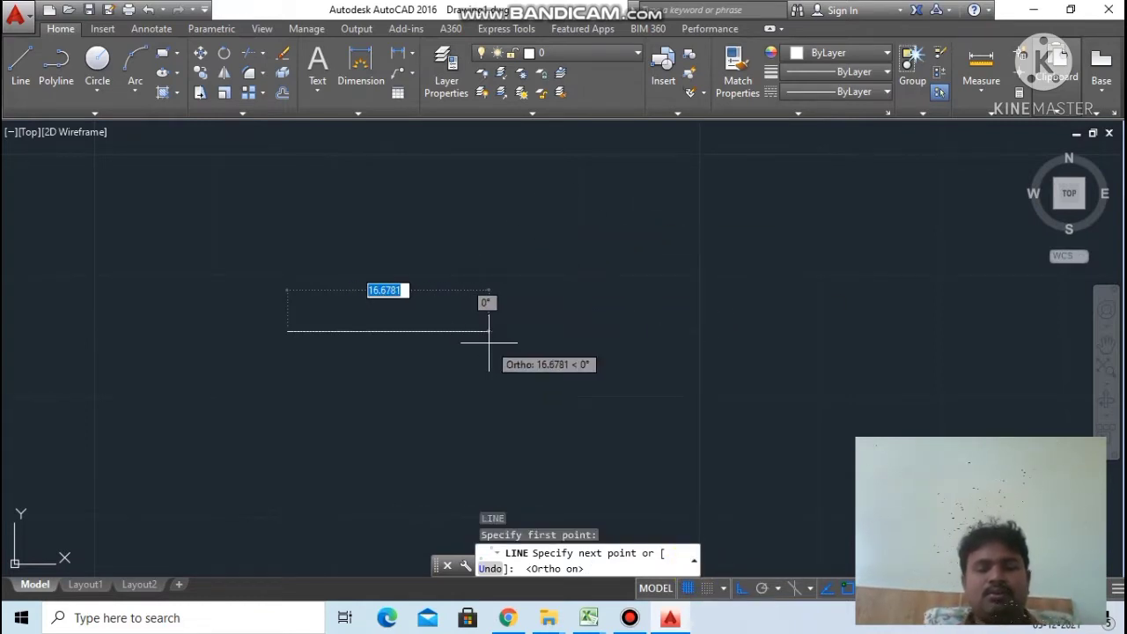
pyautogui.write('1')
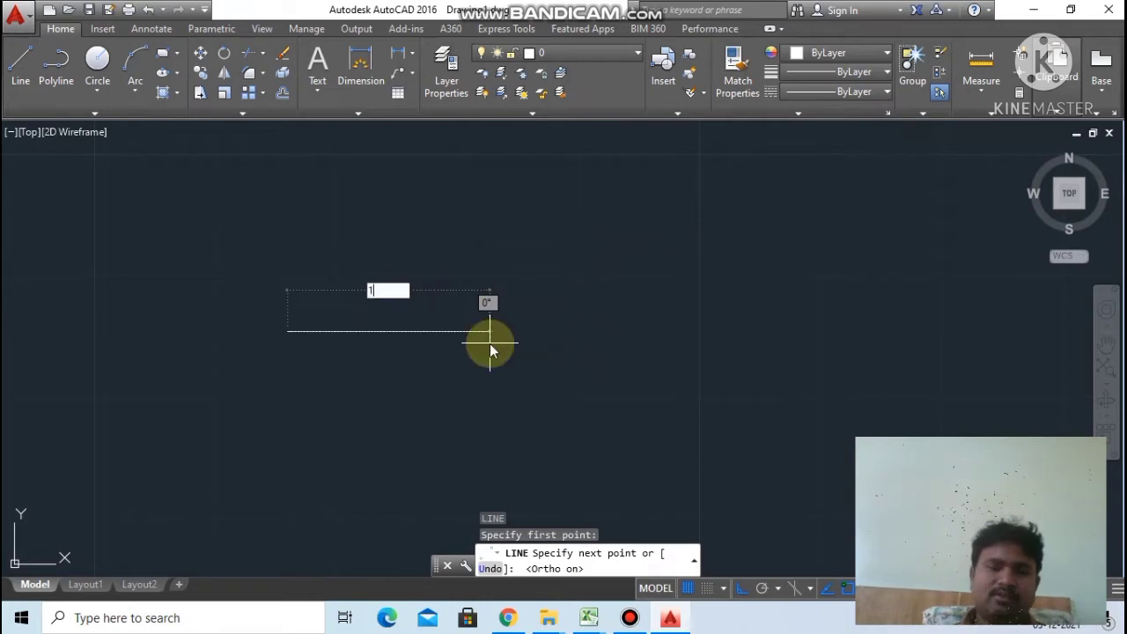
pyautogui.write('00')
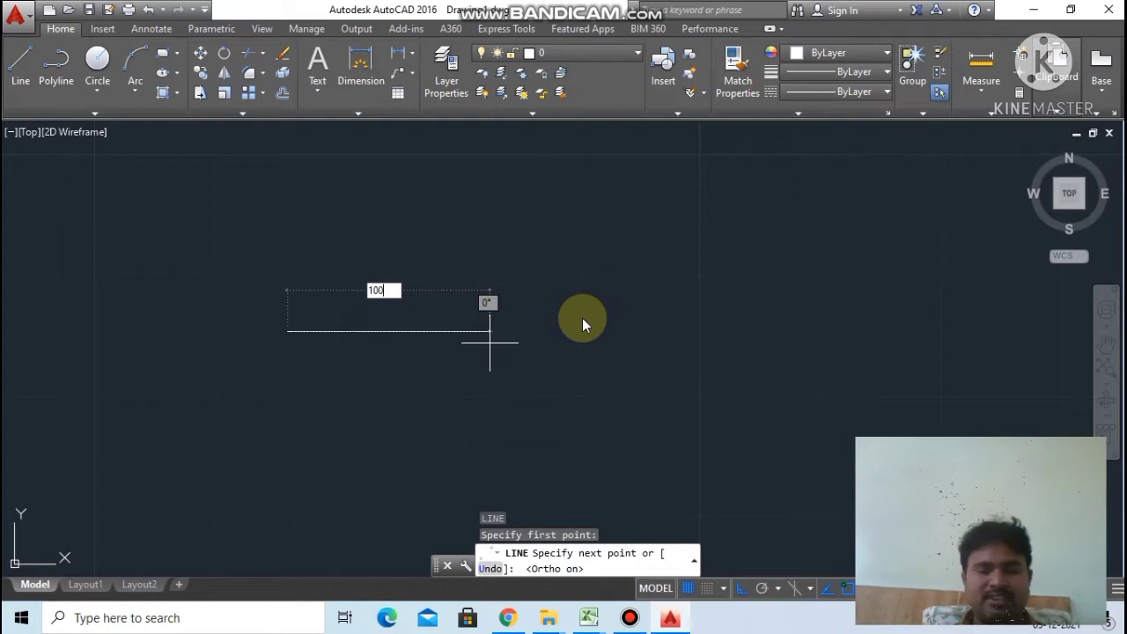
pyautogui.press('Return')
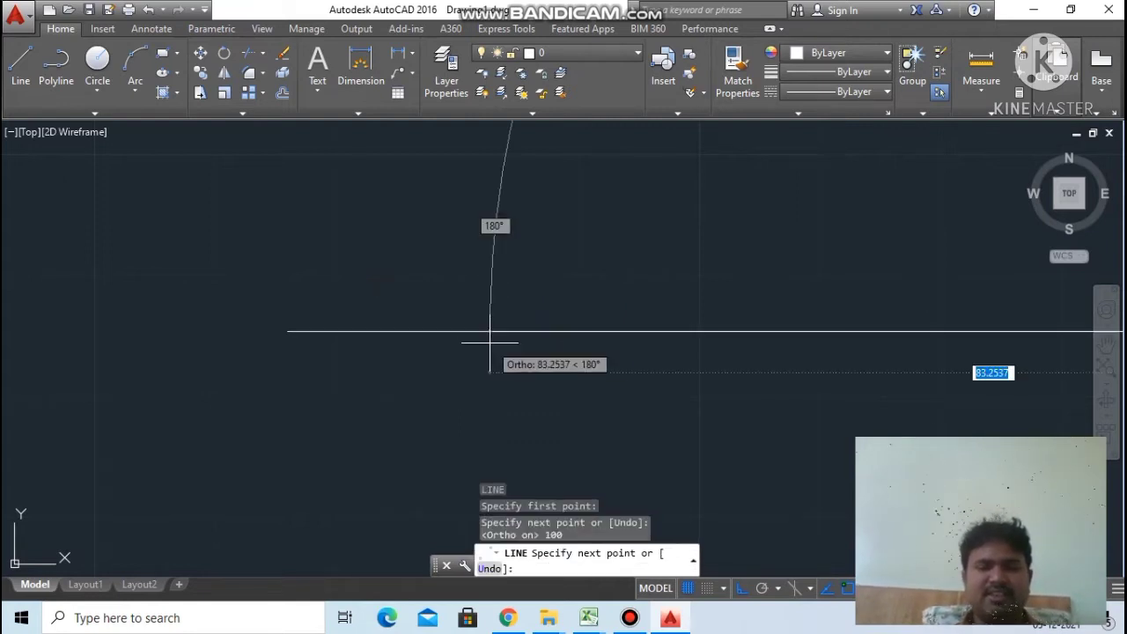
# Zoom the view in and out while aiming the next line segment downward.
pyautogui.scroll(-5, 484, 314)
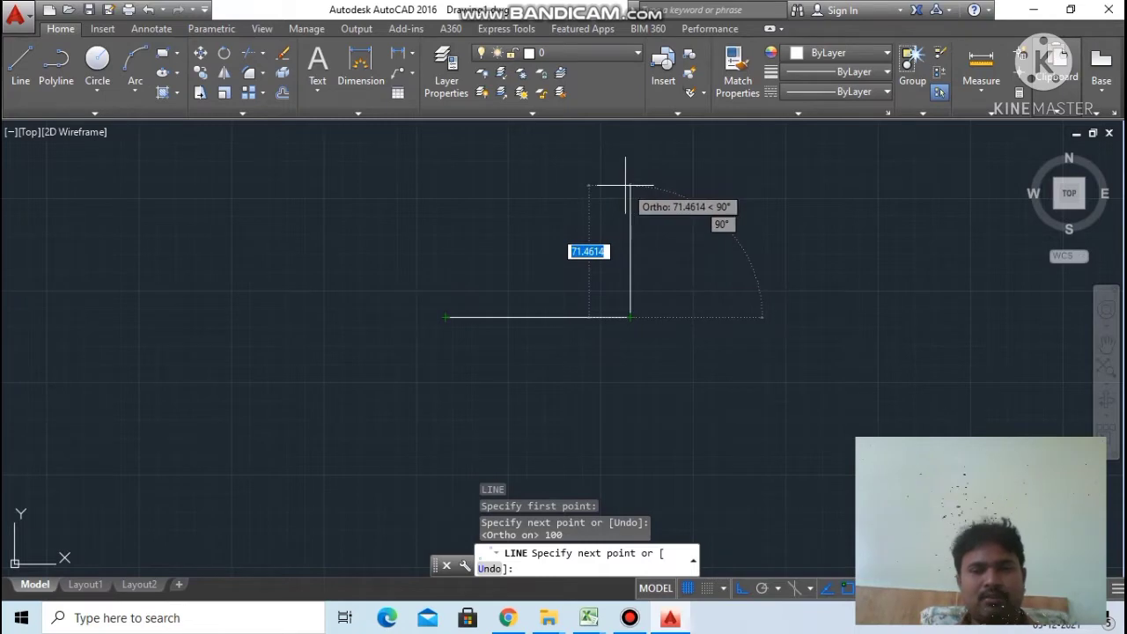
pyautogui.scroll(-2, 633, 203)
pyautogui.scroll(-2, 636, 202)
pyautogui.scroll(1, 623, 282)
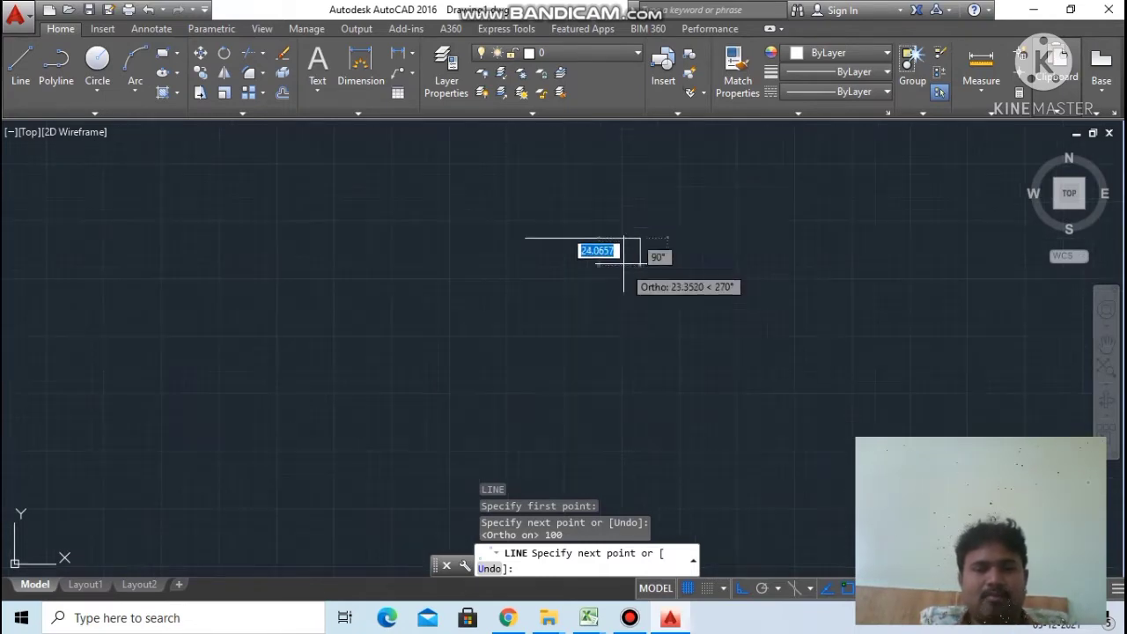
pyautogui.scroll(6, 624, 189)
pyautogui.scroll(-2, 649, 220)
pyautogui.scroll(-2, 625, 220)
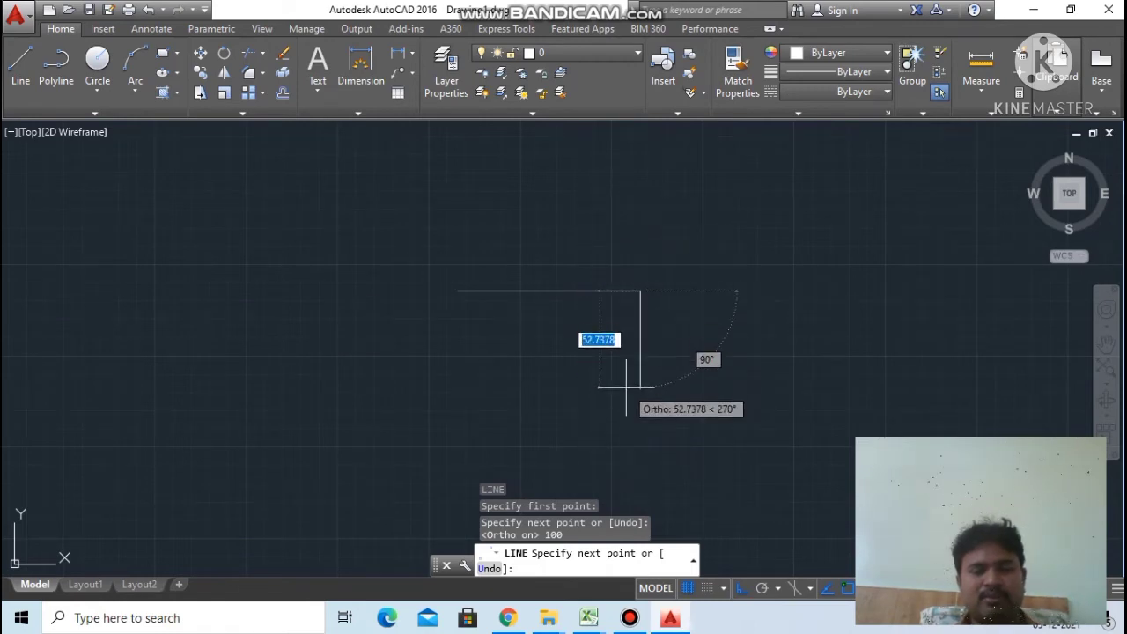
pyautogui.scroll(-2, 624, 387)
pyautogui.scroll(-1, 626, 386)
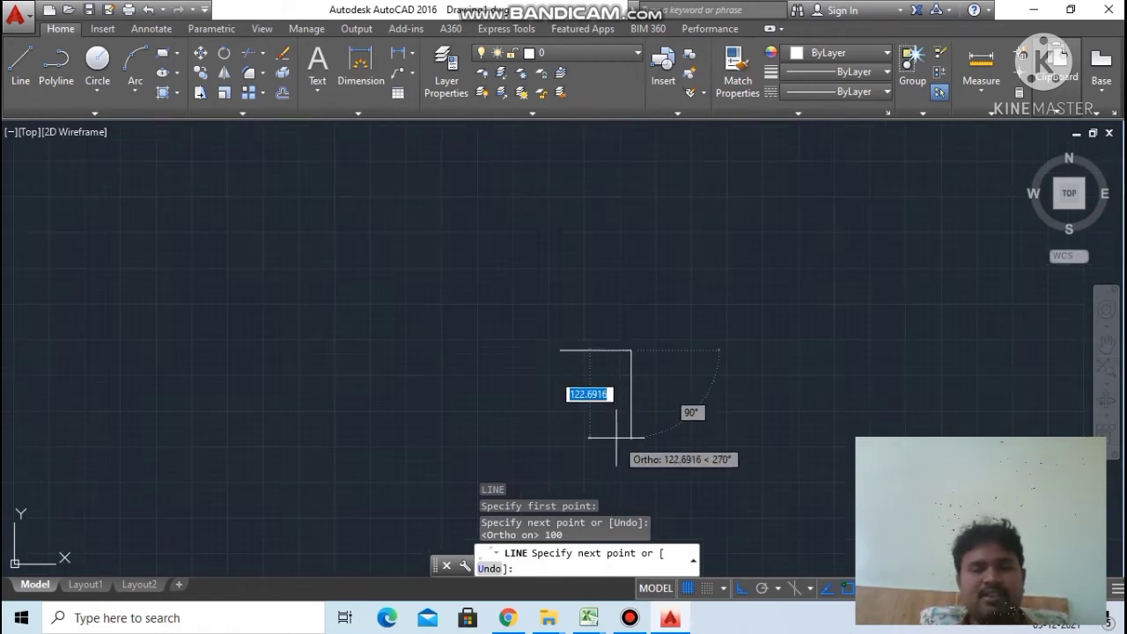
pyautogui.scroll(4, 625, 424)
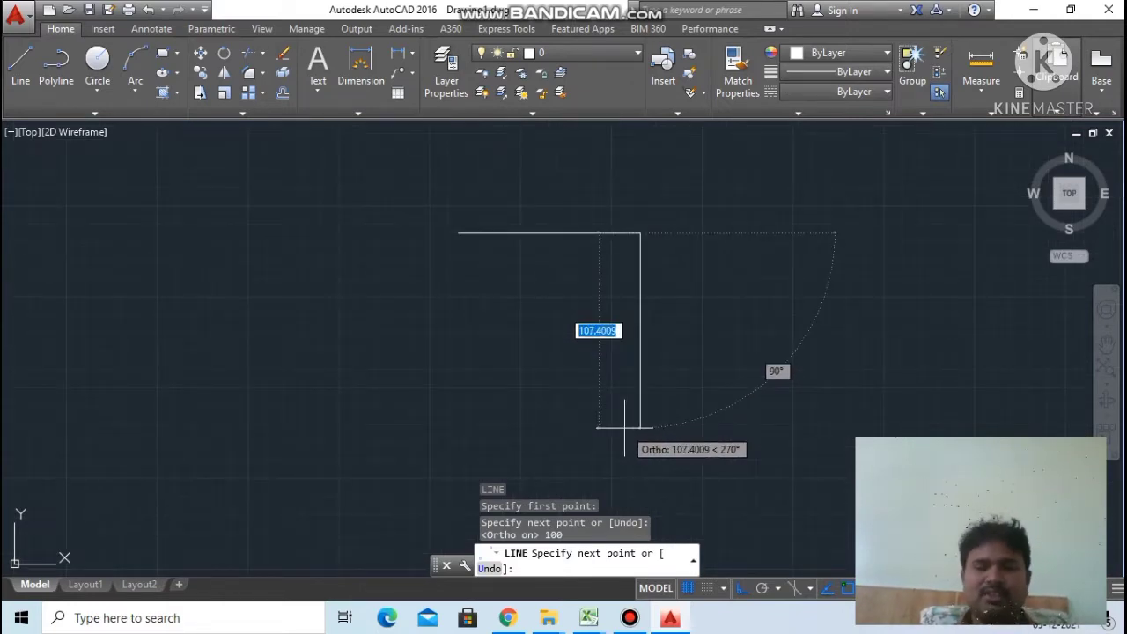
# Close the square with 100-unit right, bottom and left sides, then end LINE.
pyautogui.write('100')
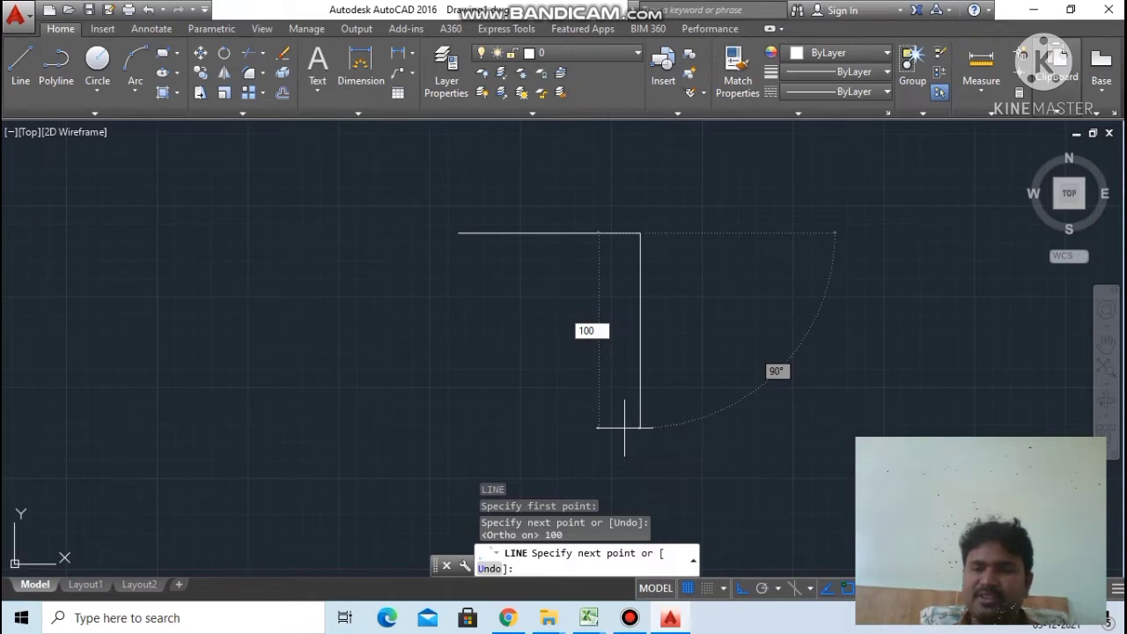
pyautogui.press('Return')
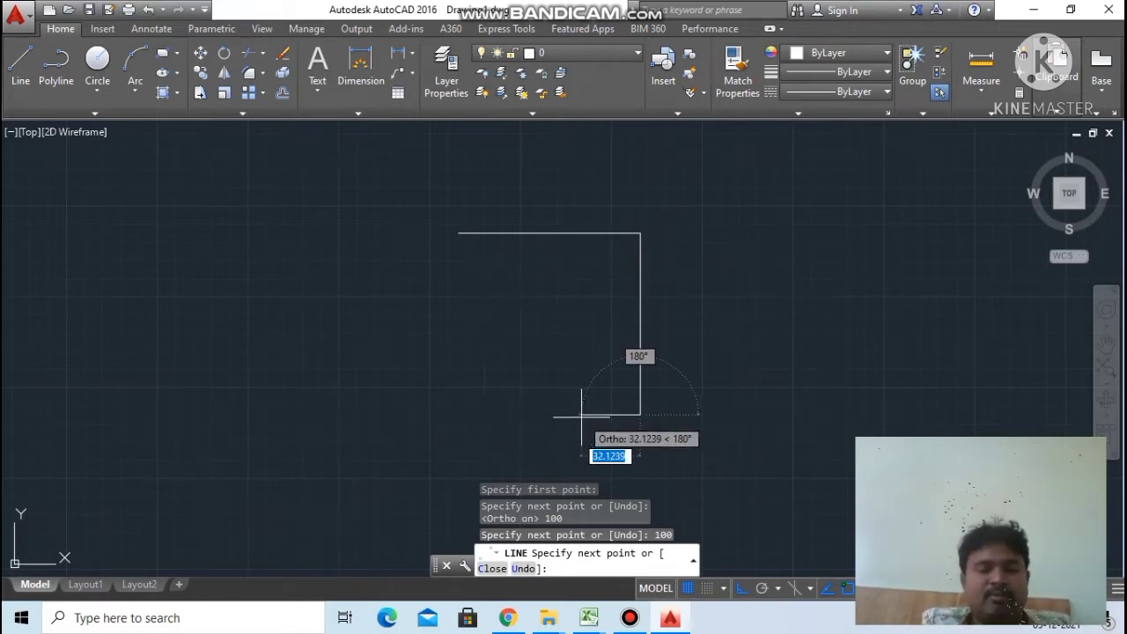
pyautogui.click(486, 417)
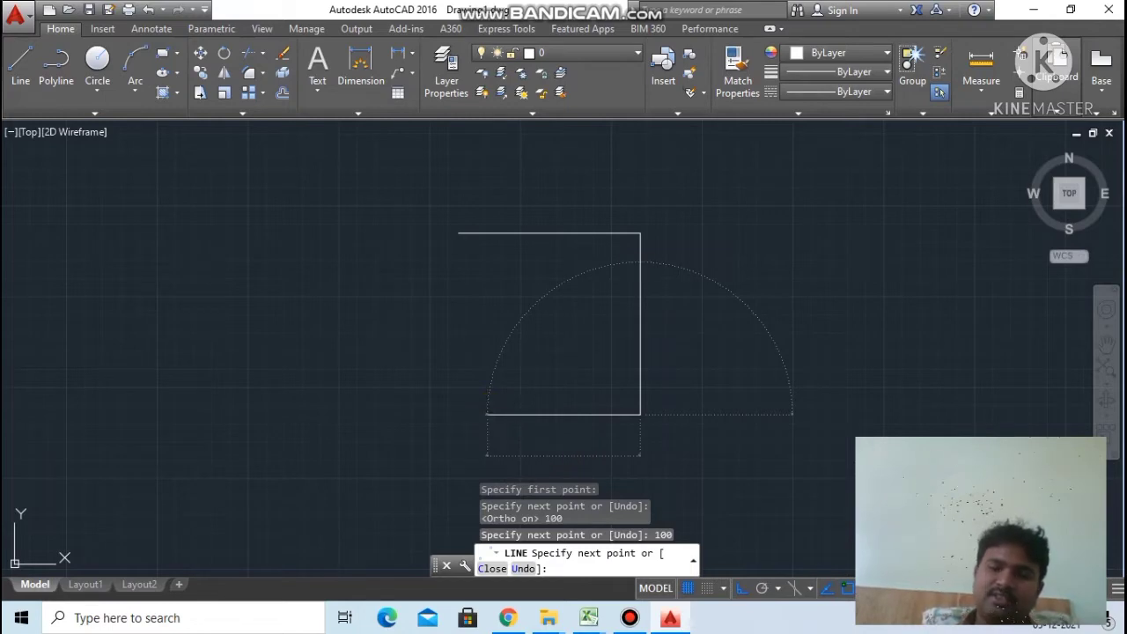
pyautogui.write('100')
pyautogui.press('Return')
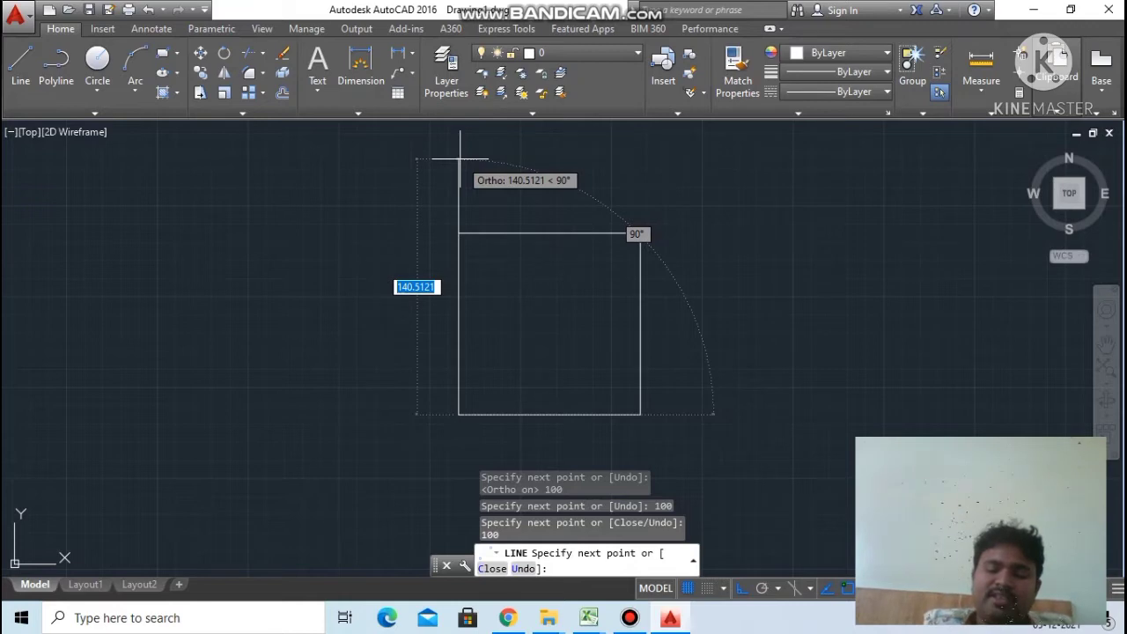
pyautogui.click(459, 159)
pyautogui.write('00')
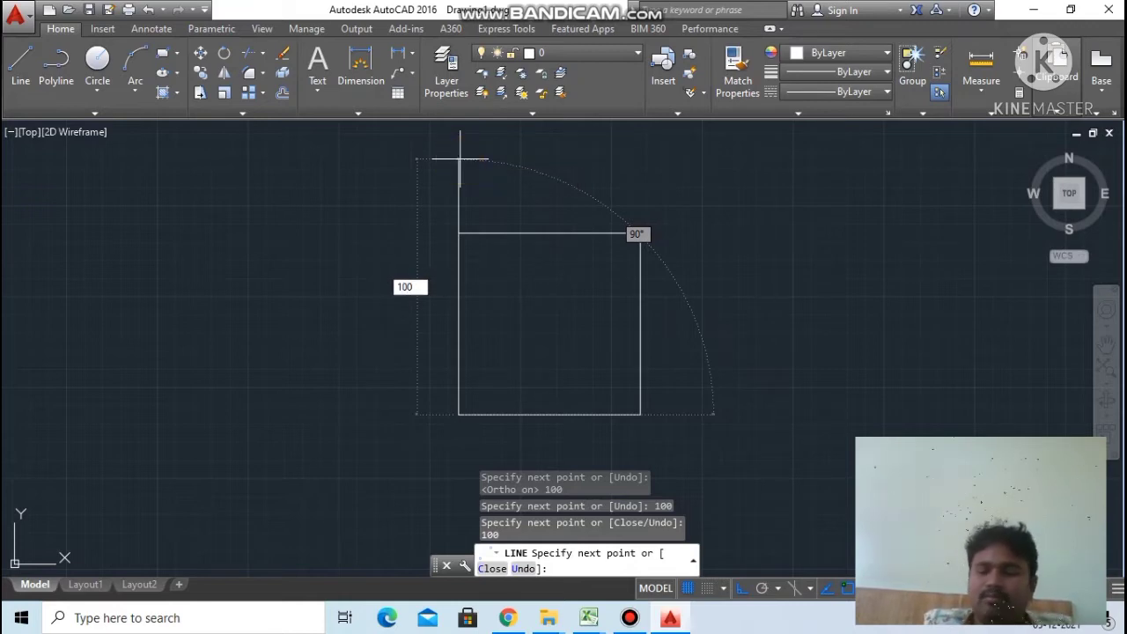
pyautogui.press('Return')
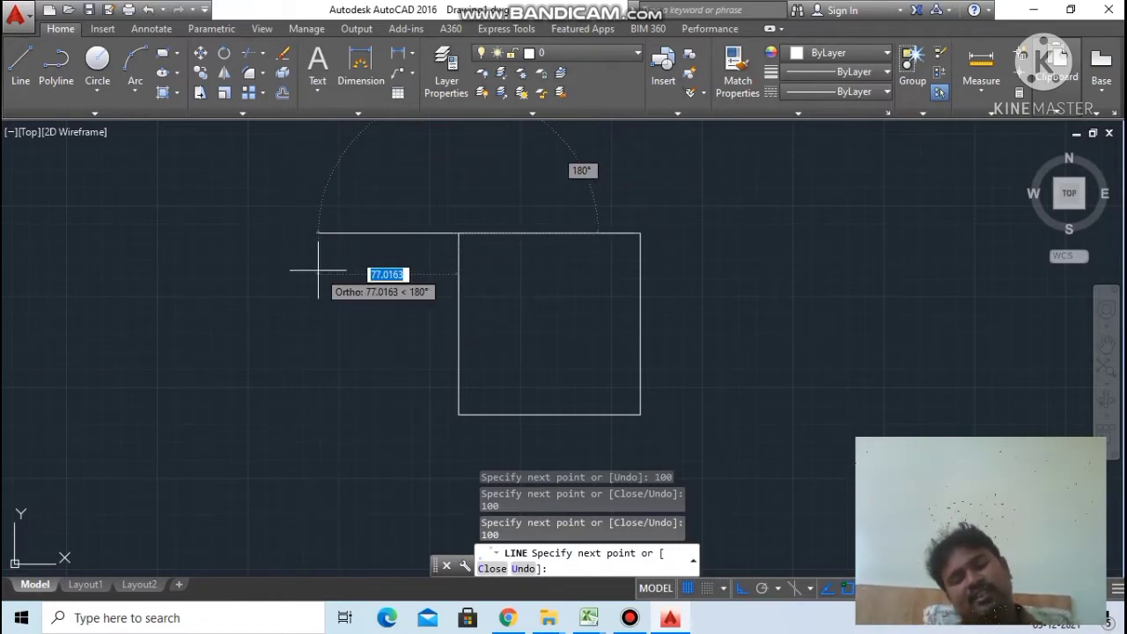
pyautogui.press('Escape')
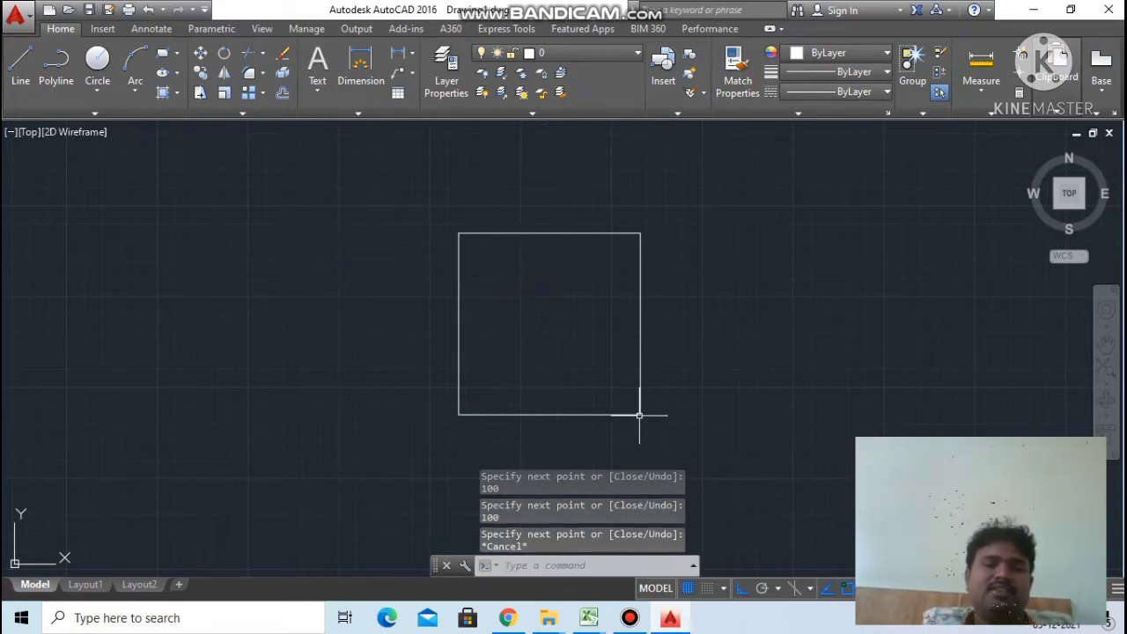
pyautogui.scroll(-1, 687, 262)
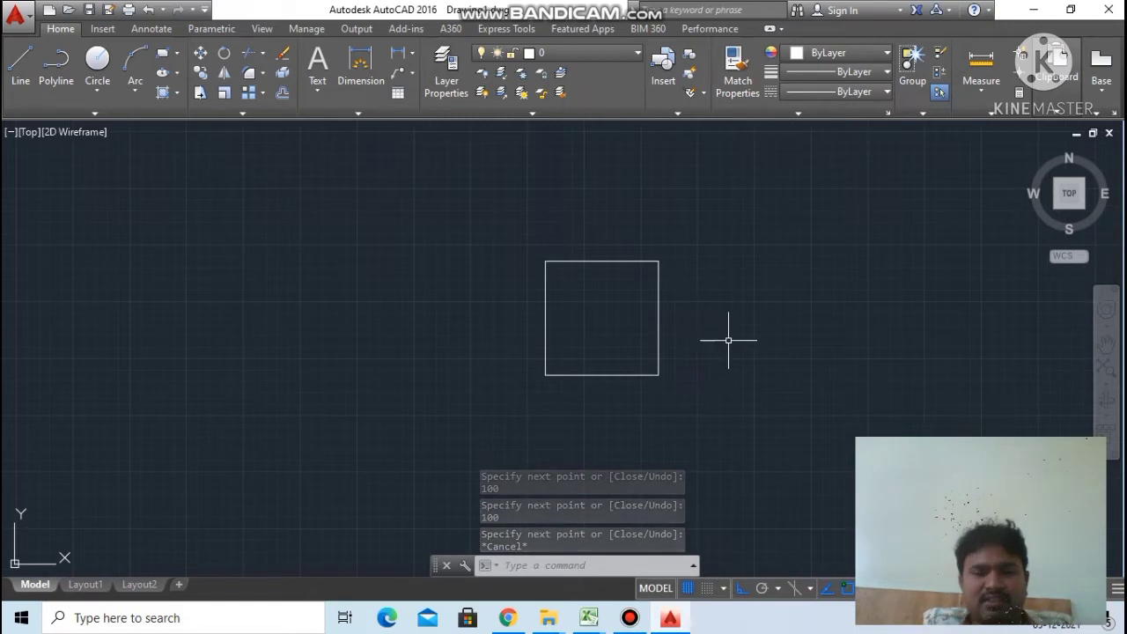
pyautogui.scroll(1, 720, 293)
pyautogui.scroll(2, 717, 291)
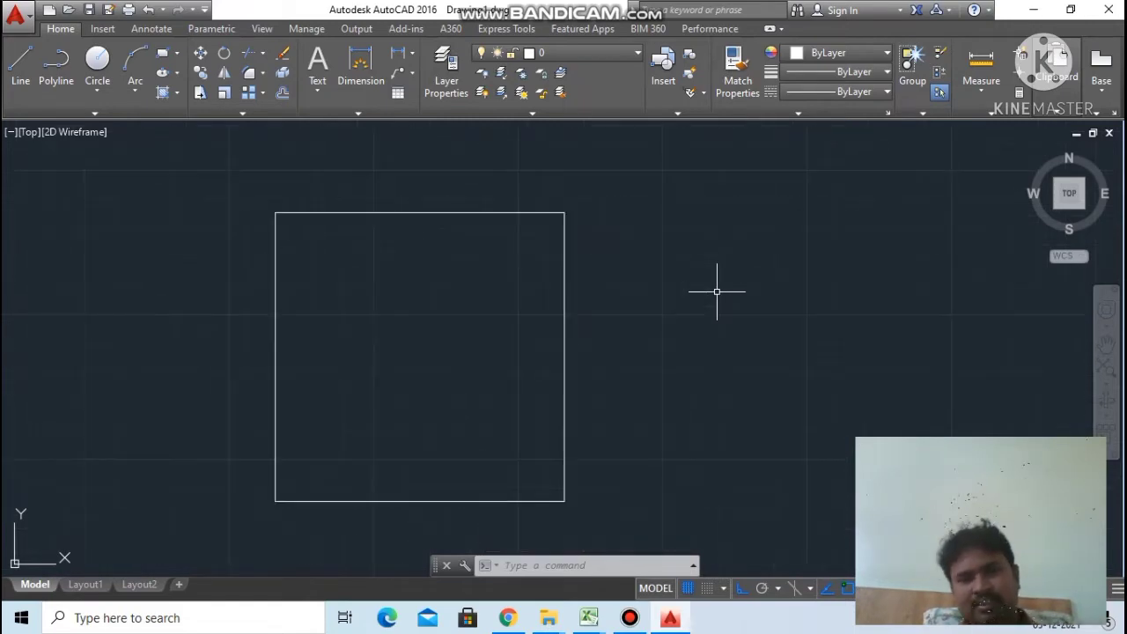
pyautogui.scroll(-2, 714, 291)
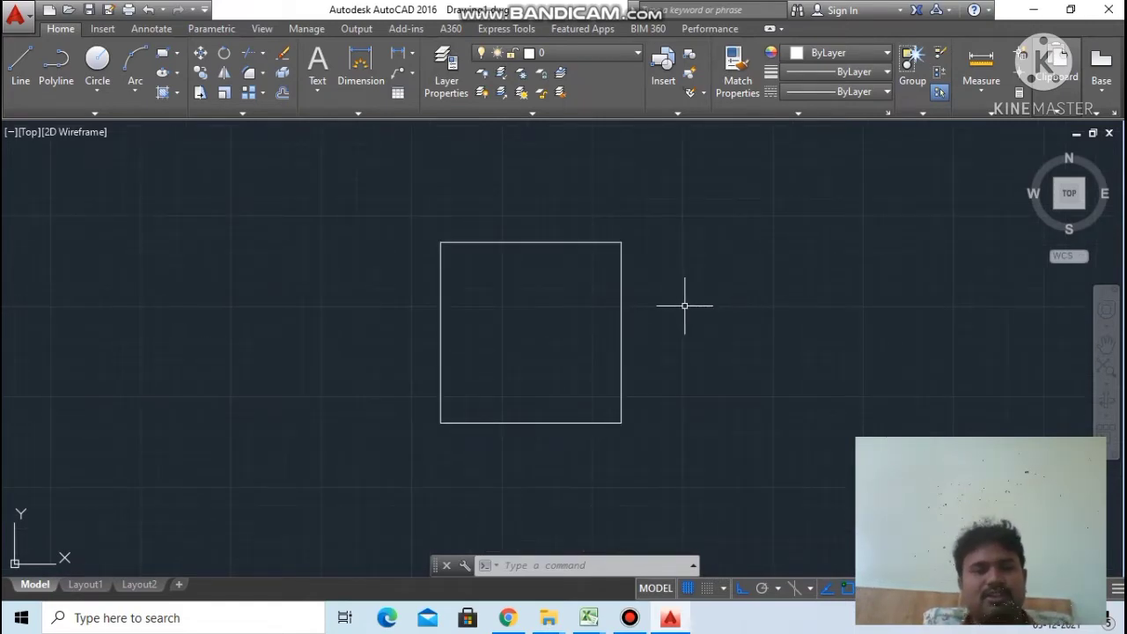
pyautogui.scroll(-2, 684, 306)
pyautogui.scroll(-2, 680, 312)
pyautogui.scroll(4, 678, 318)
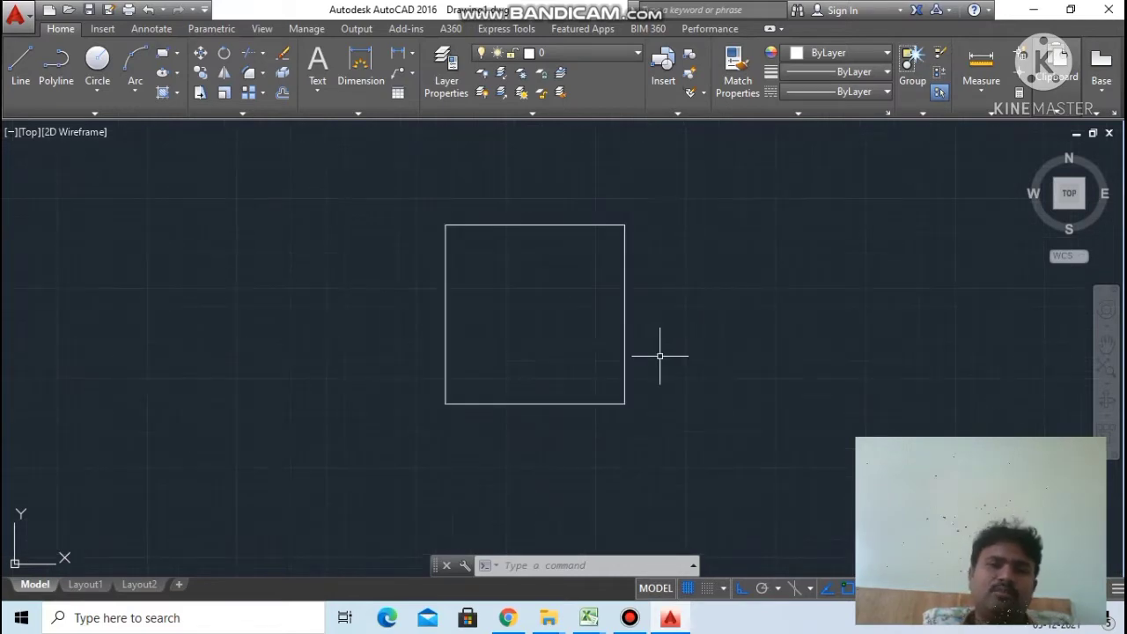
pyautogui.scroll(2, 659, 356)
pyautogui.scroll(-2, 659, 355)
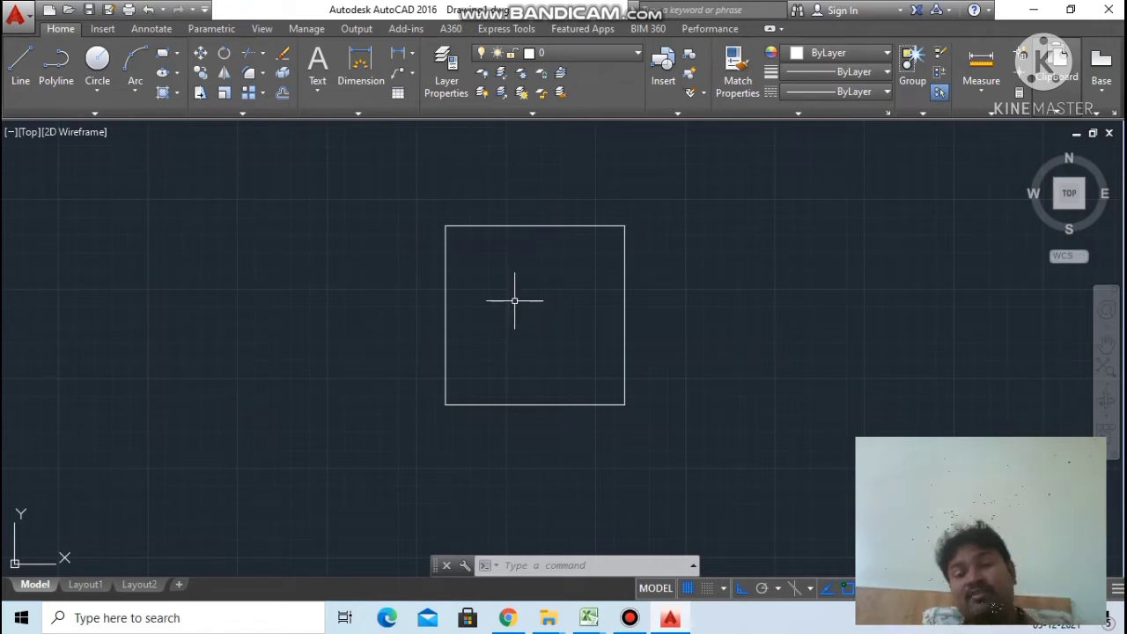
pyautogui.scroll(-4, 572, 264)
pyautogui.scroll(2, 595, 253)
pyautogui.scroll(6, 604, 252)
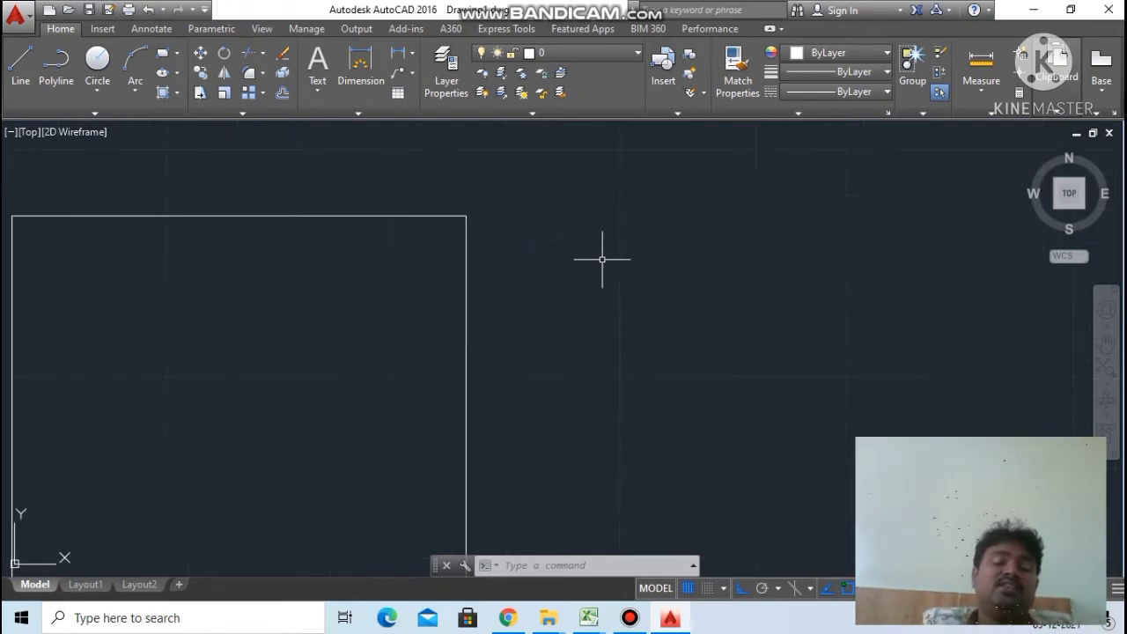
pyautogui.scroll(-4, 602, 259)
pyautogui.scroll(-2, 602, 259)
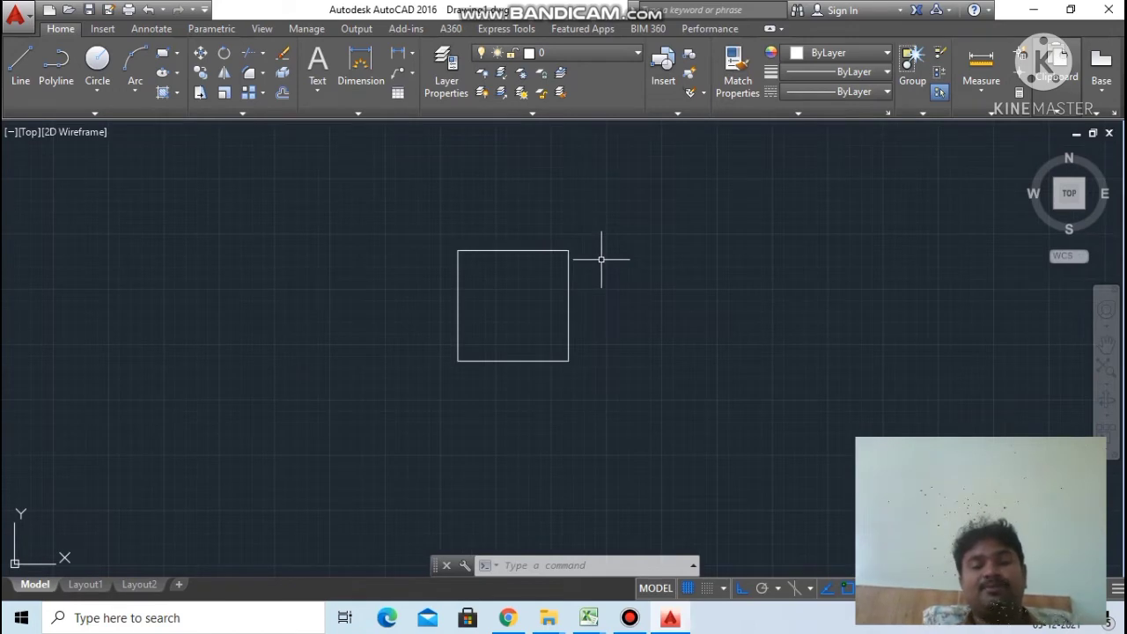
pyautogui.scroll(4, 565, 290)
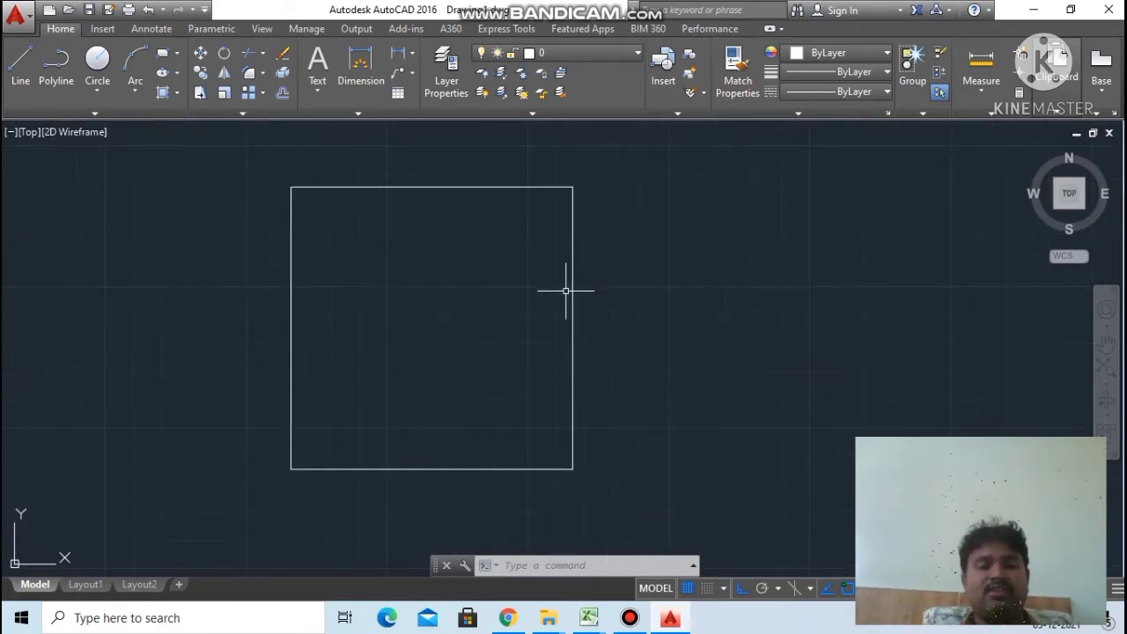
pyautogui.scroll(-4, 565, 289)
pyautogui.scroll(2, 581, 342)
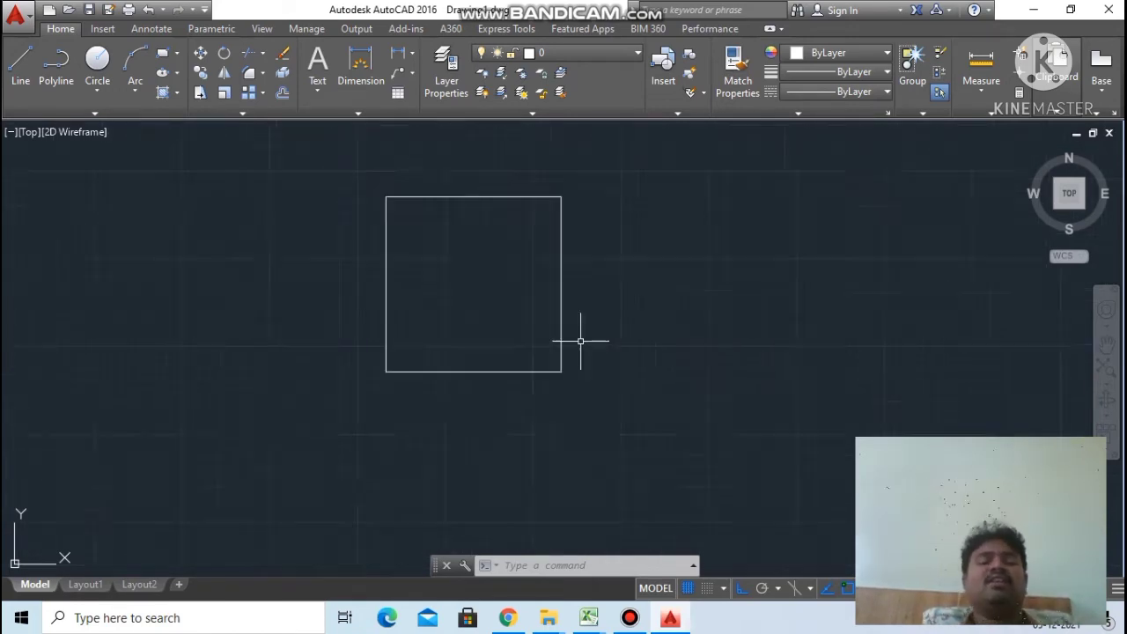
pyautogui.scroll(2, 580, 341)
pyautogui.scroll(-2, 580, 340)
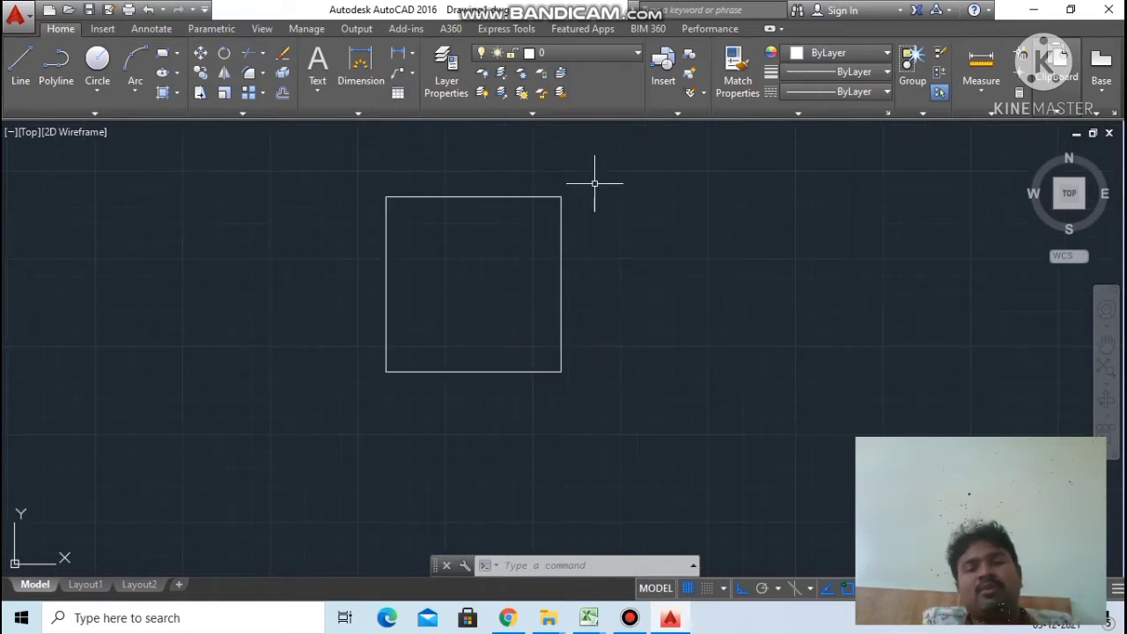
pyautogui.scroll(2, 590, 183)
pyautogui.scroll(-2, 506, 244)
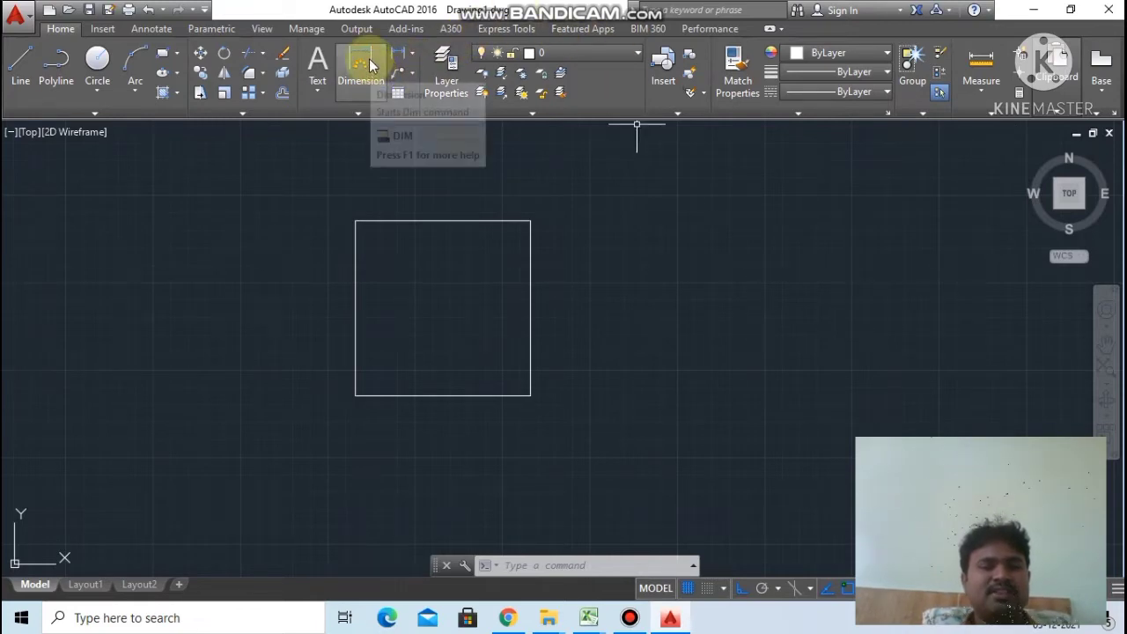
# Add a vertical linear dimension along the square's right side.
pyautogui.click(410, 56)
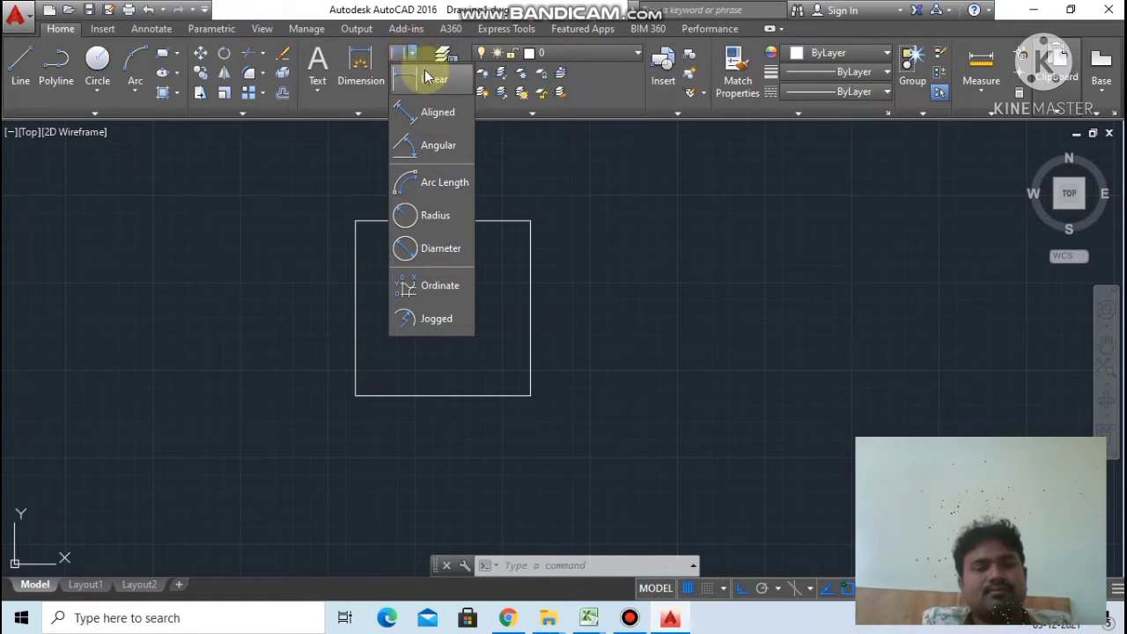
pyautogui.click(431, 81)
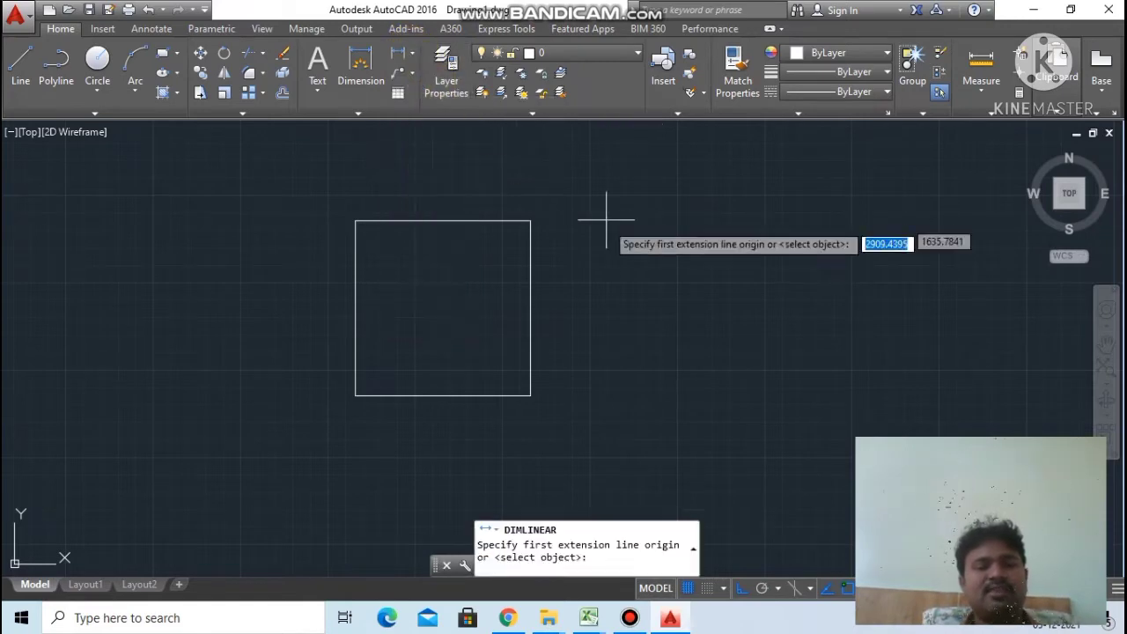
pyautogui.click(530, 220)
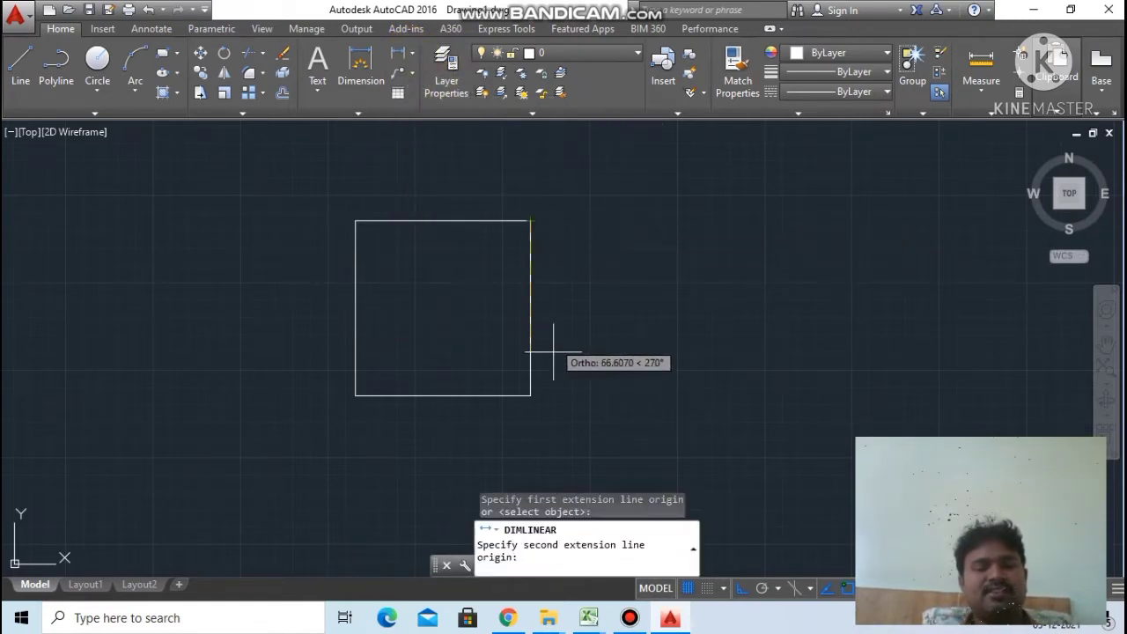
pyautogui.click(530, 395)
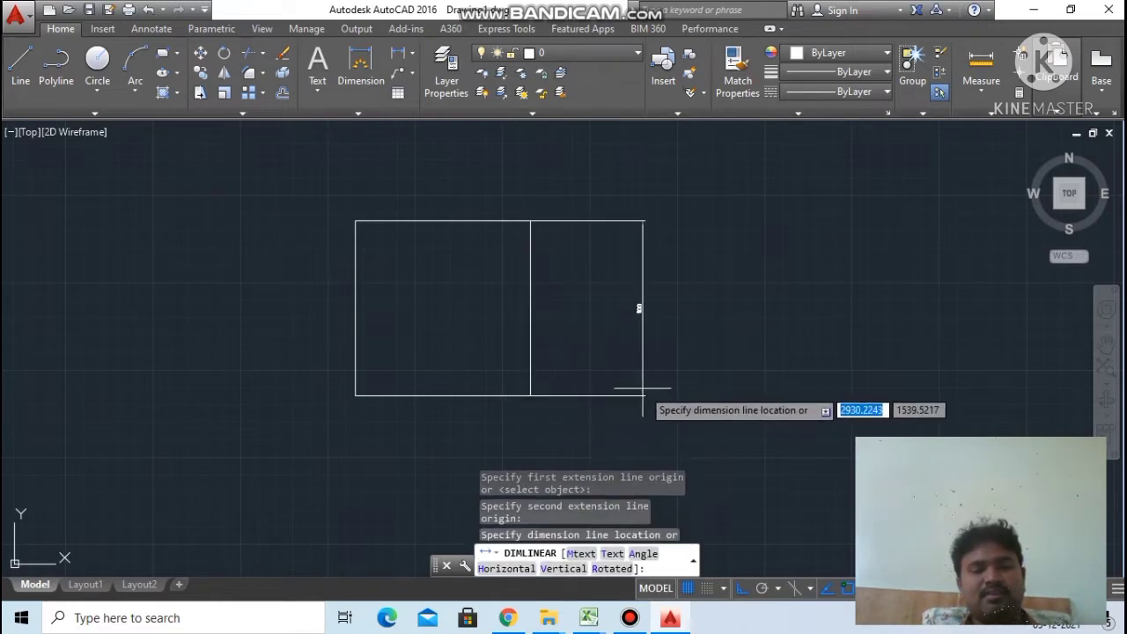
pyautogui.click(588, 394)
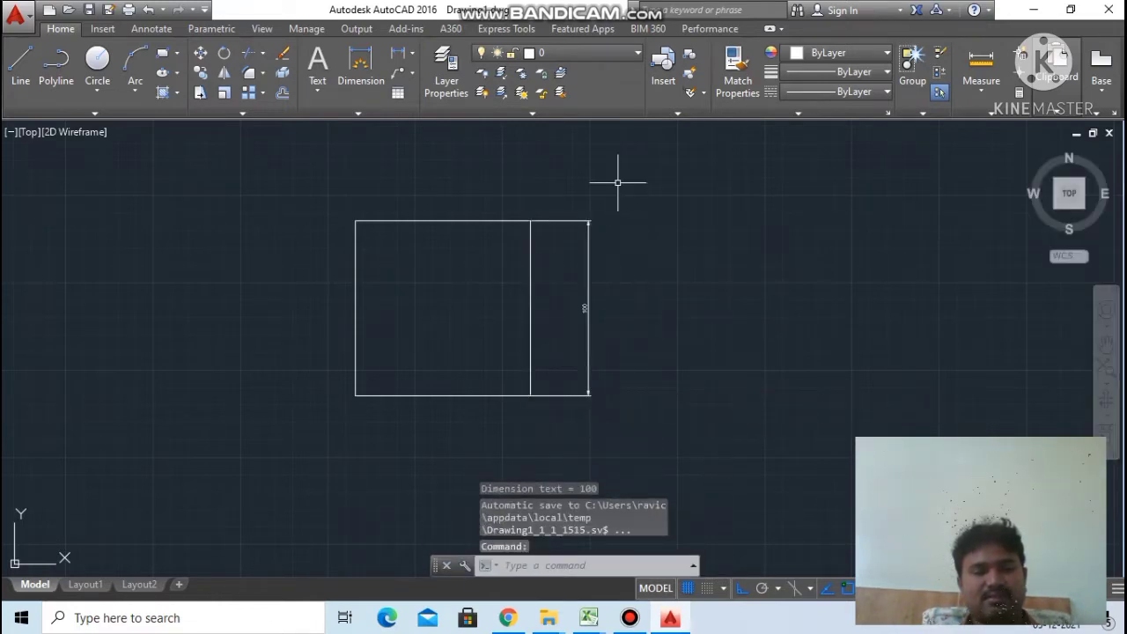
# Zoom to the new 100 dimension and select it.
pyautogui.scroll(5, 586, 315)
pyautogui.scroll(5, 590, 281)
pyautogui.scroll(1, 586, 290)
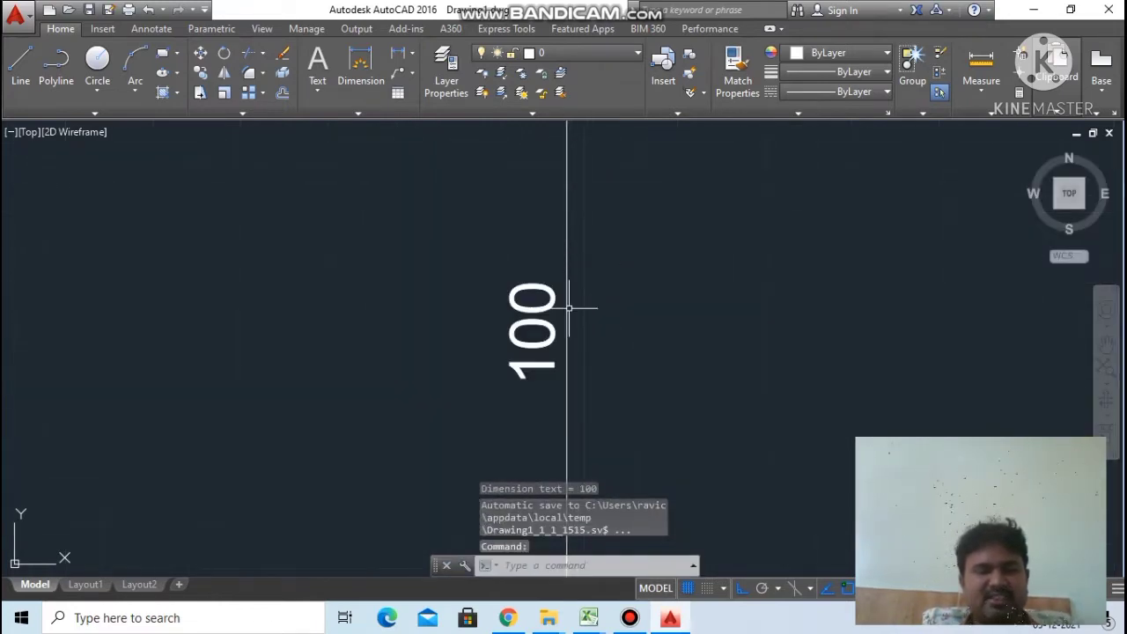
pyautogui.scroll(1, 572, 307)
pyautogui.scroll(-4, 567, 309)
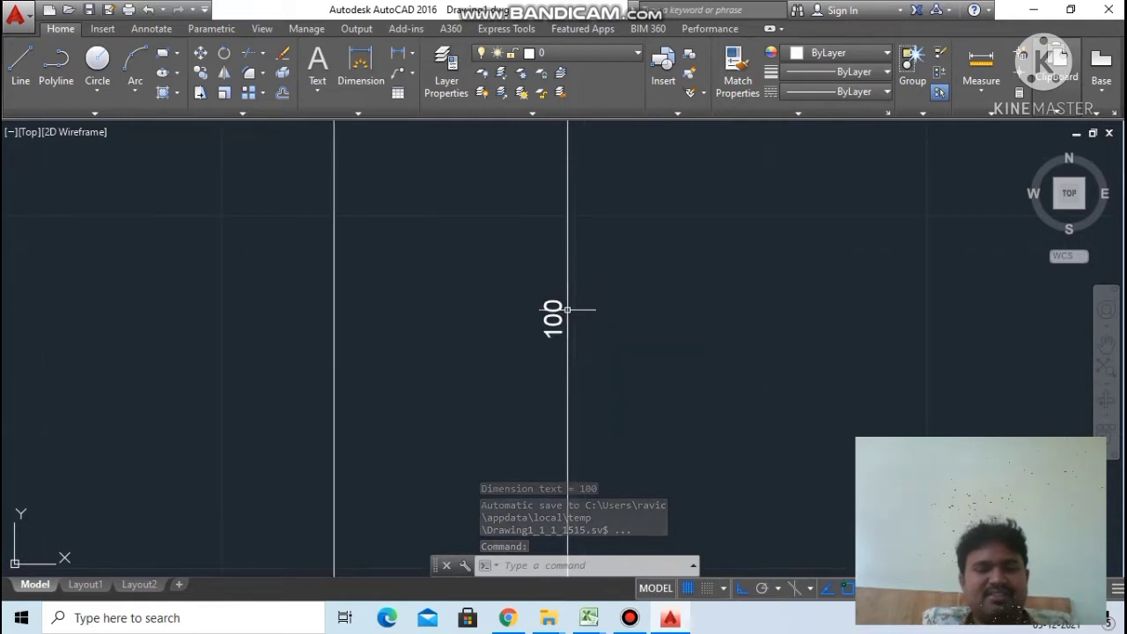
pyautogui.scroll(-4, 569, 311)
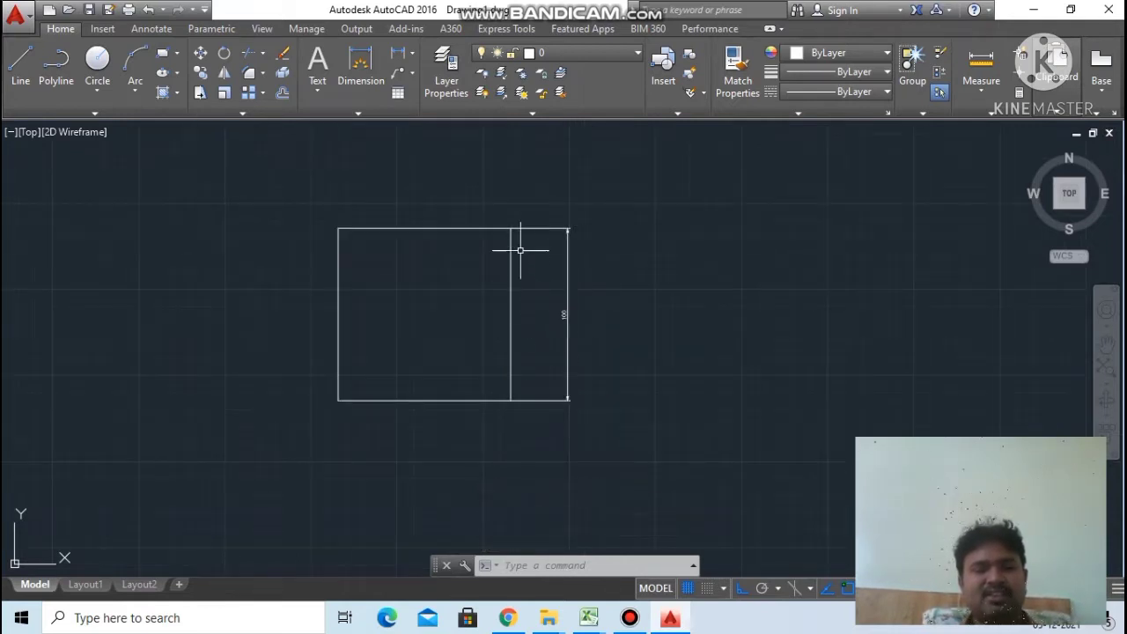
pyautogui.scroll(4, 566, 314)
pyautogui.scroll(-6, 523, 453)
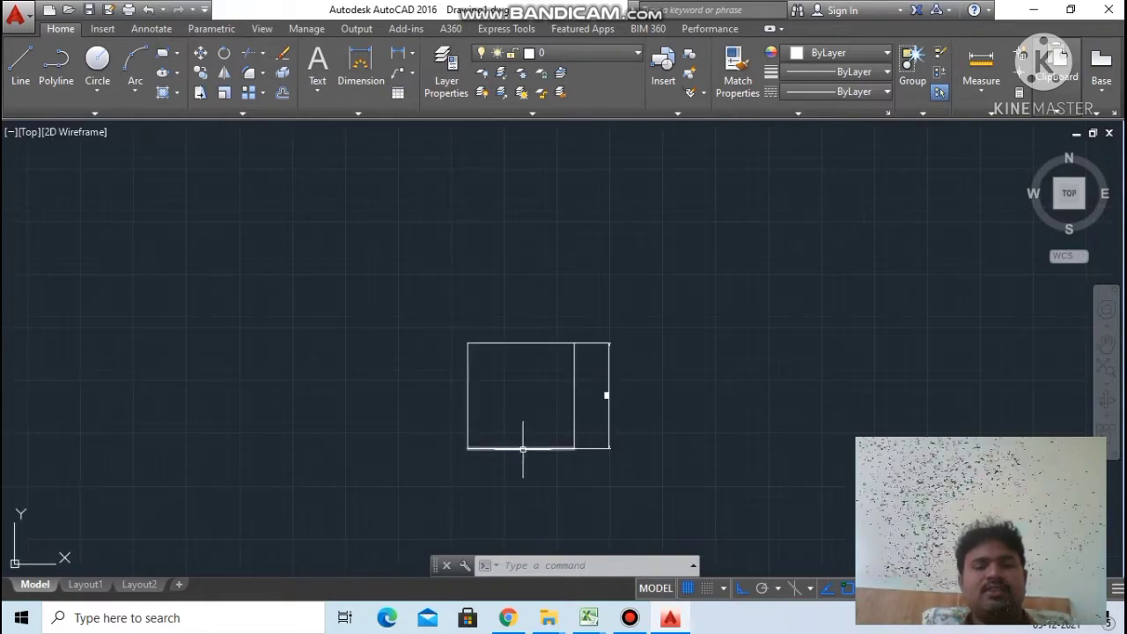
pyautogui.scroll(4, 534, 440)
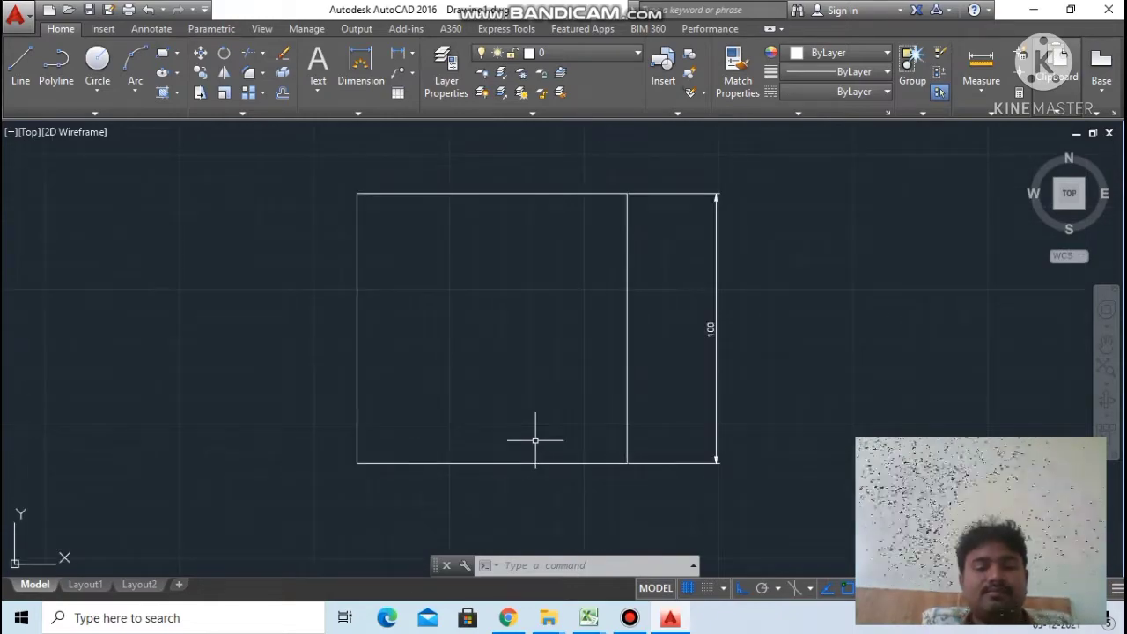
pyautogui.click(716, 313)
pyautogui.press('Delete')
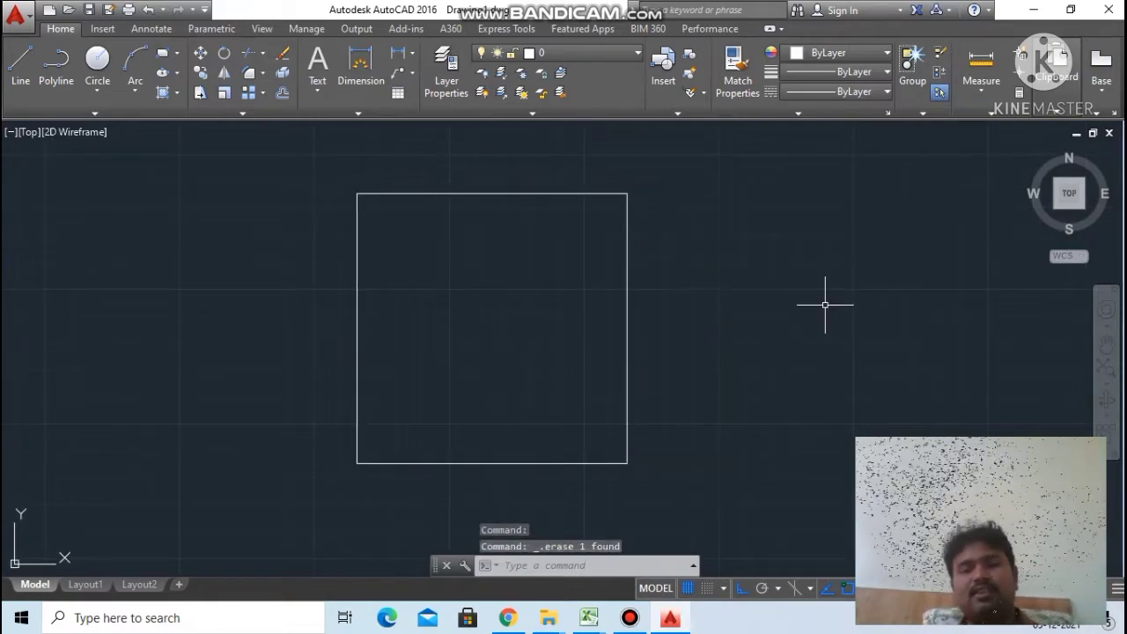
pyautogui.scroll(-3, 468, 310)
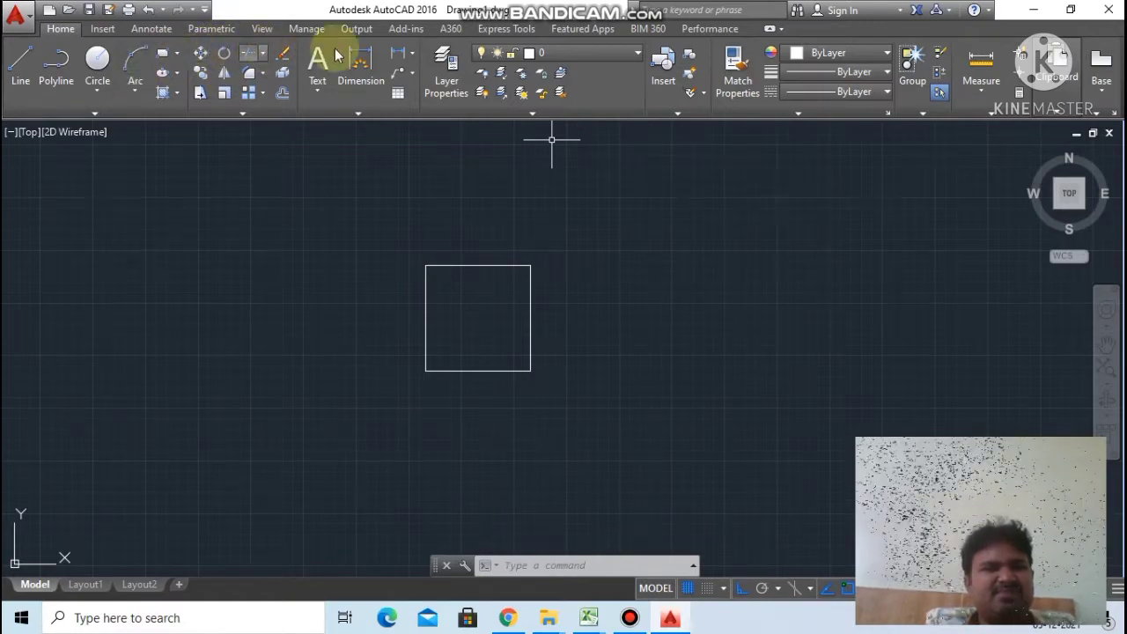
# Dimension the rectangle's right side, top-right to bottom-right corner, placing the 100 to the right.
pyautogui.click(411, 57)
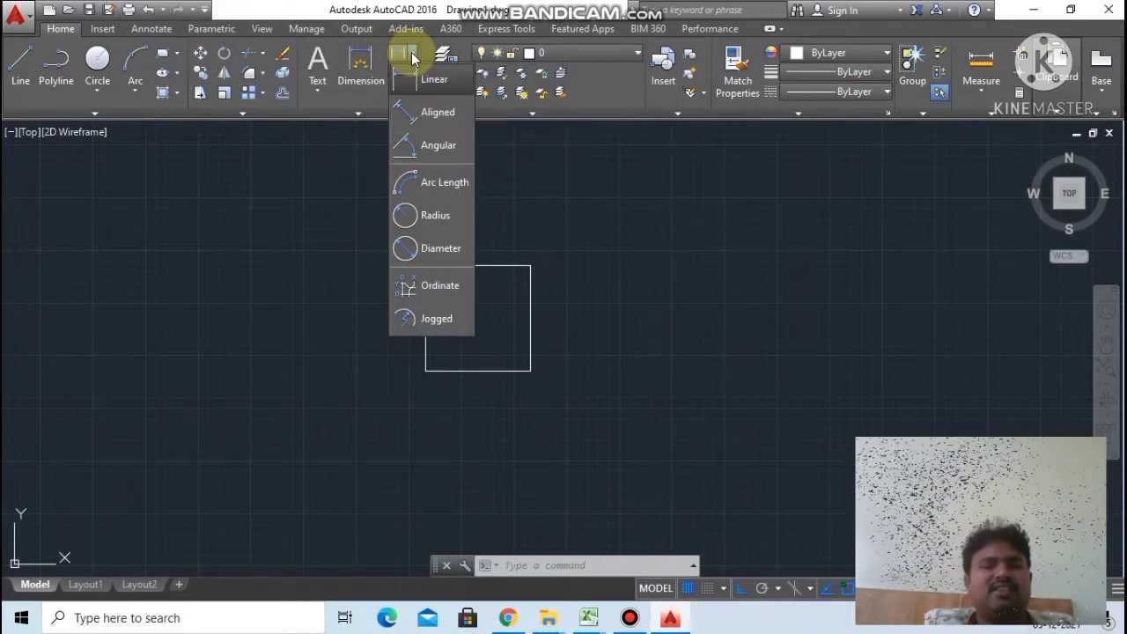
pyautogui.click(426, 80)
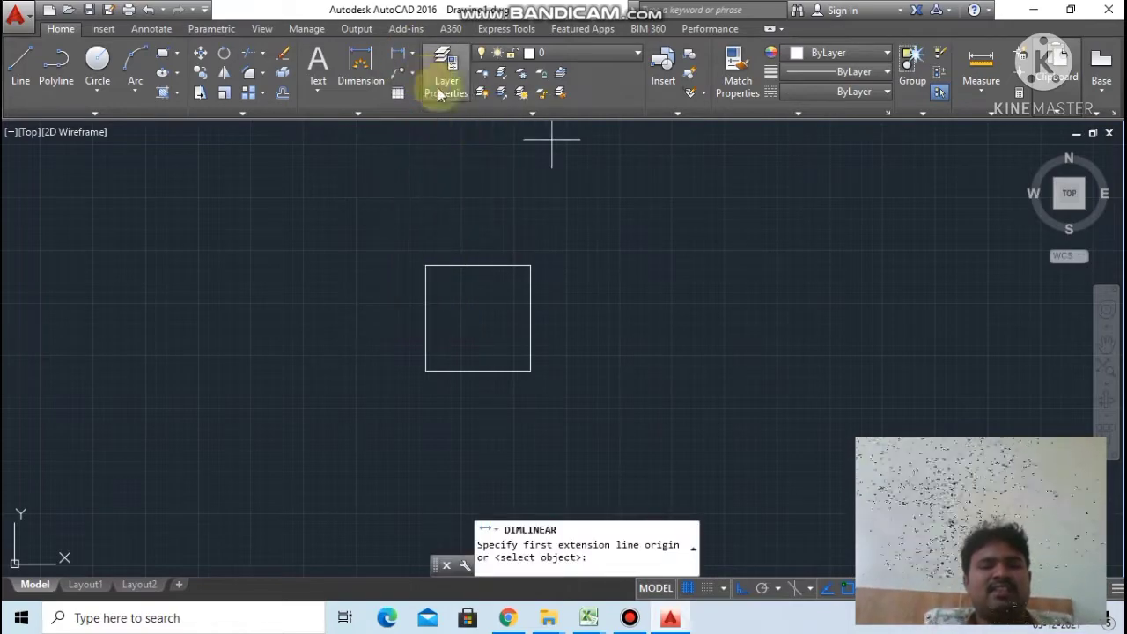
pyautogui.scroll(2, 538, 284)
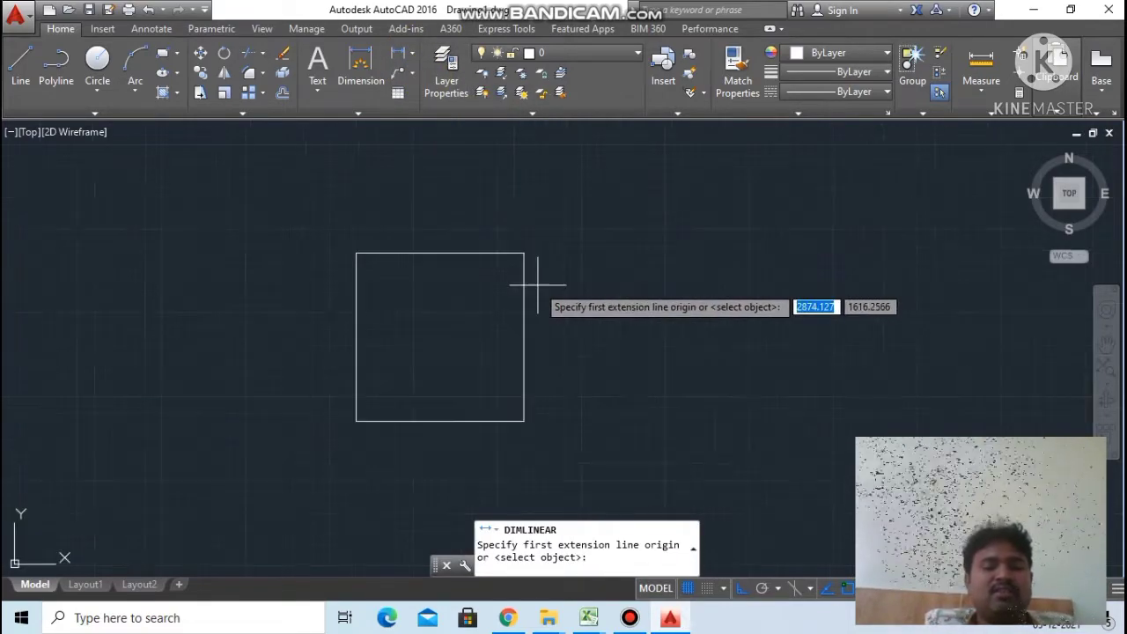
pyautogui.click(523, 253)
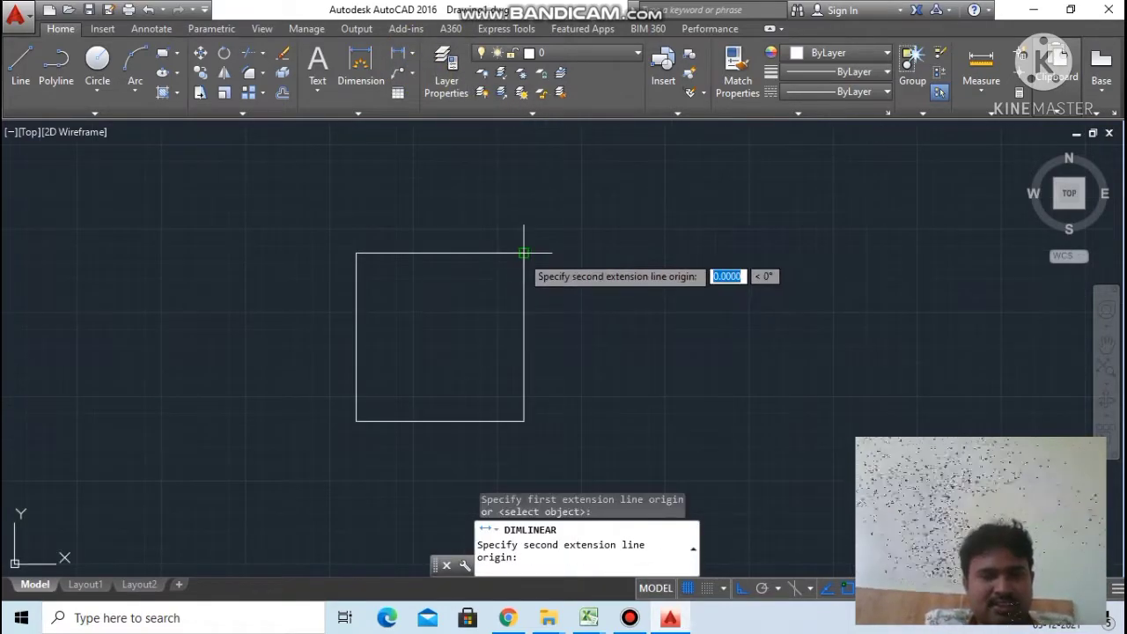
pyautogui.click(524, 421)
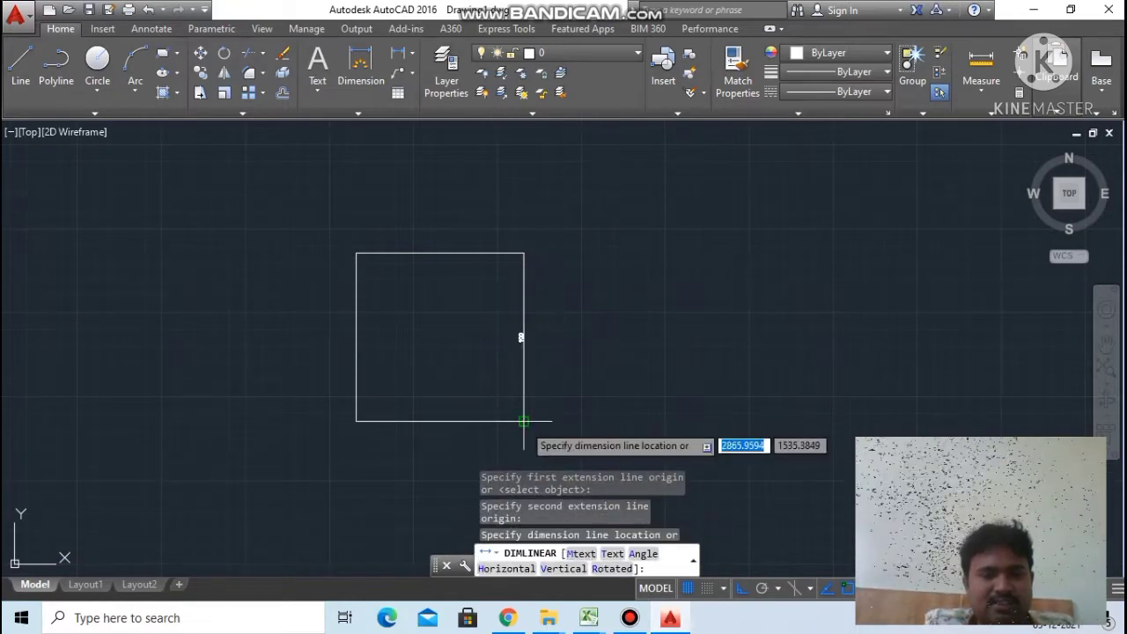
pyautogui.click(589, 415)
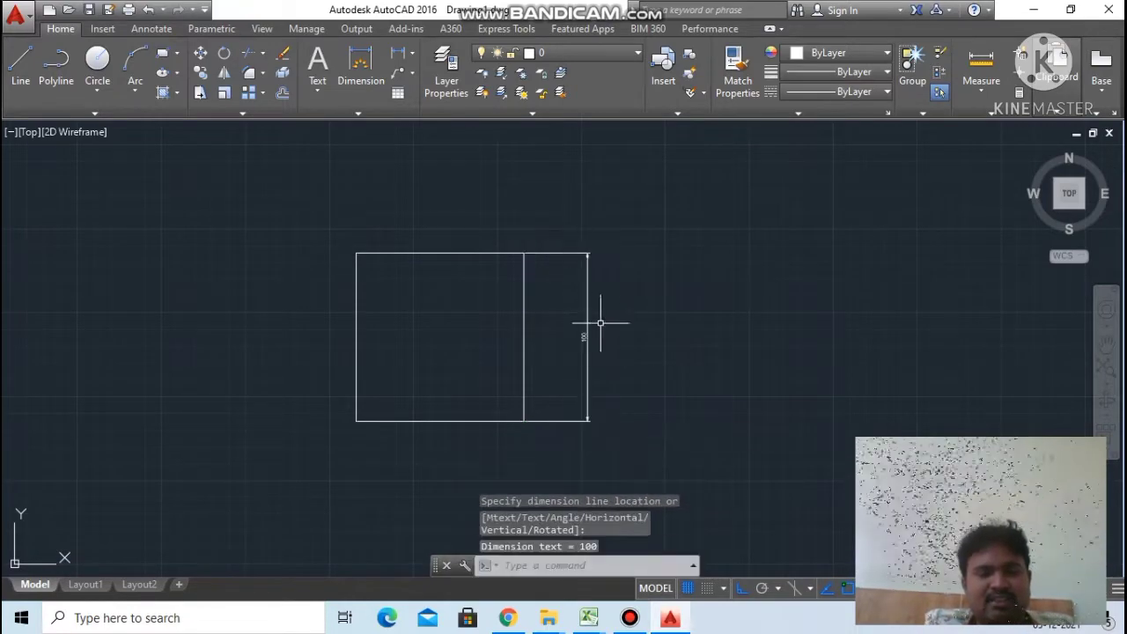
# Zoom around to inspect the dimensioned rectangle, then return to the command line.
pyautogui.scroll(2, 601, 322)
pyautogui.scroll(4, 583, 347)
pyautogui.scroll(3, 590, 334)
pyautogui.scroll(2, 589, 311)
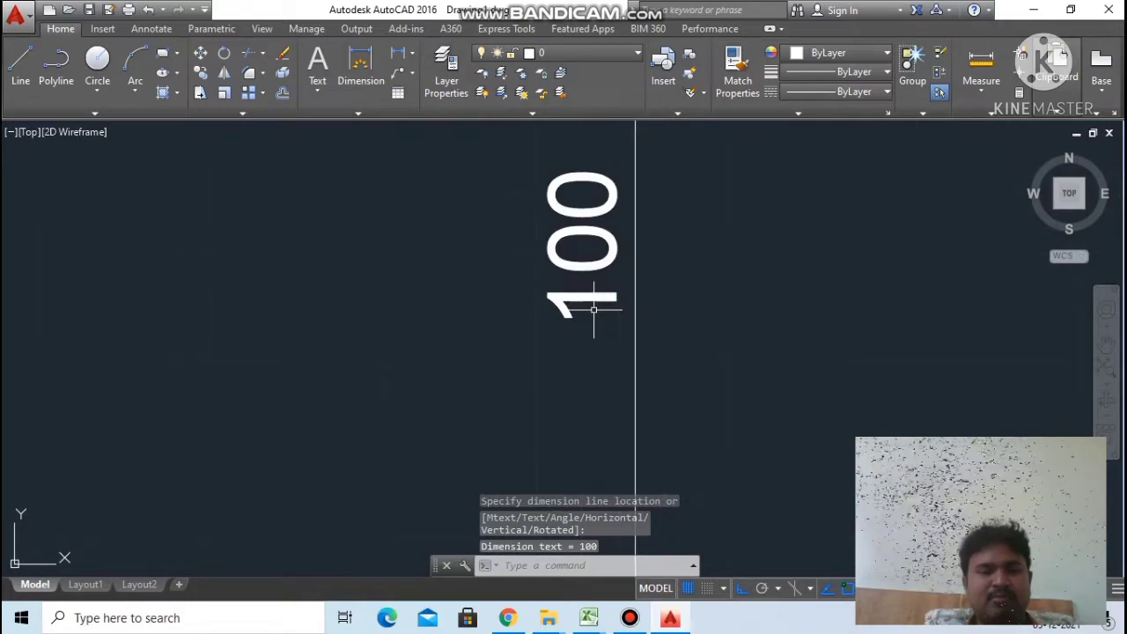
pyautogui.scroll(-5, 593, 306)
pyautogui.scroll(-3, 593, 304)
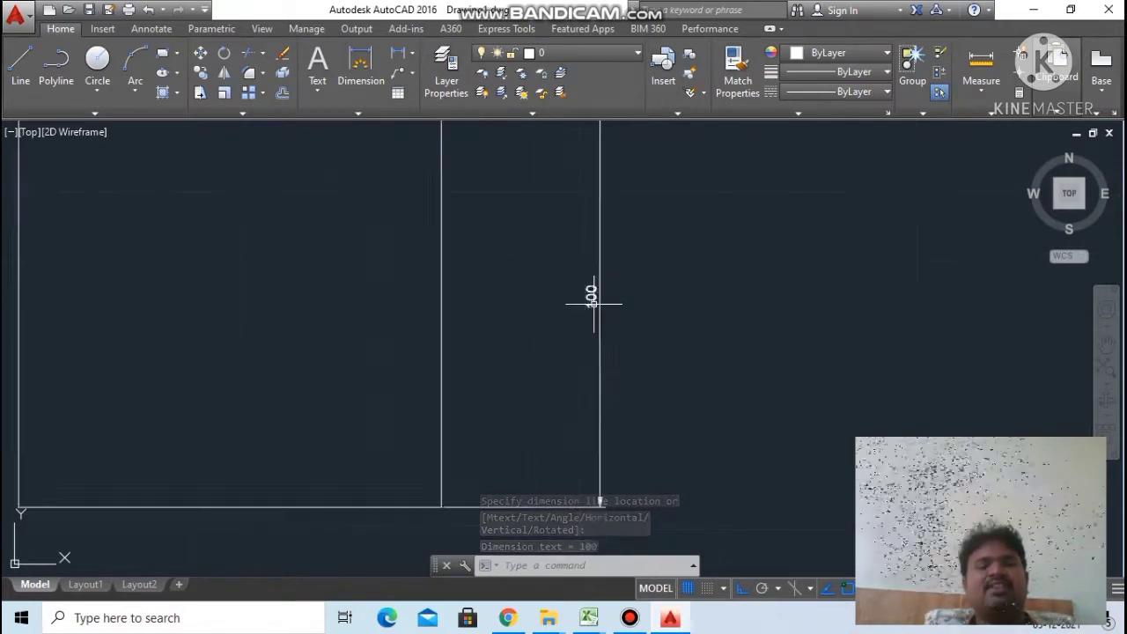
pyautogui.scroll(-4, 593, 303)
pyautogui.scroll(-2, 593, 303)
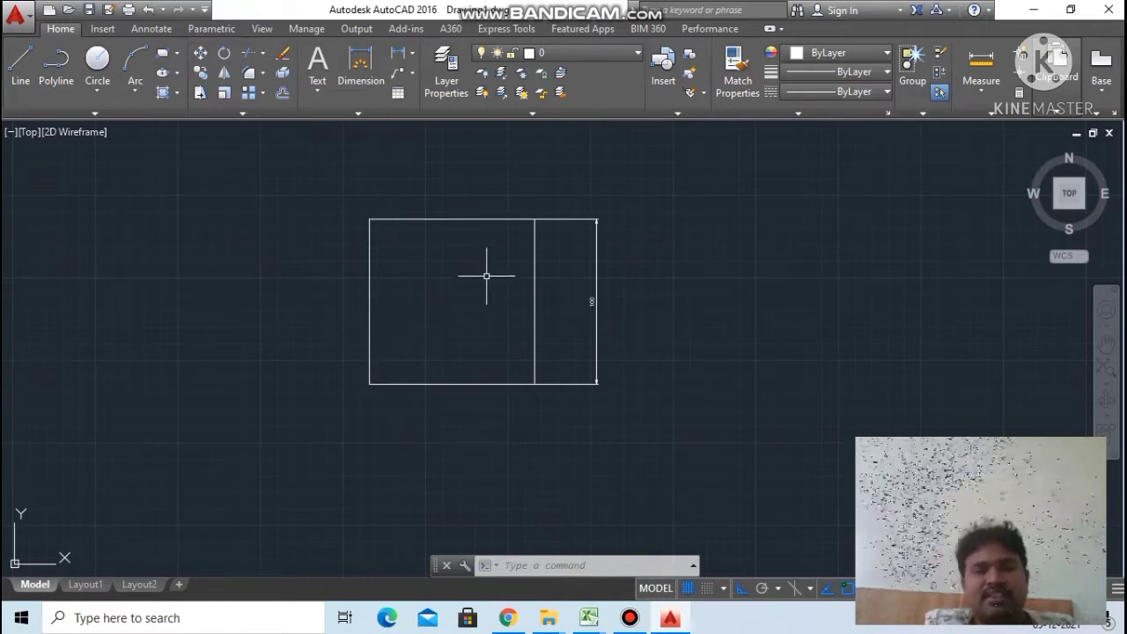
pyautogui.scroll(-2, 532, 299)
pyautogui.scroll(2, 532, 300)
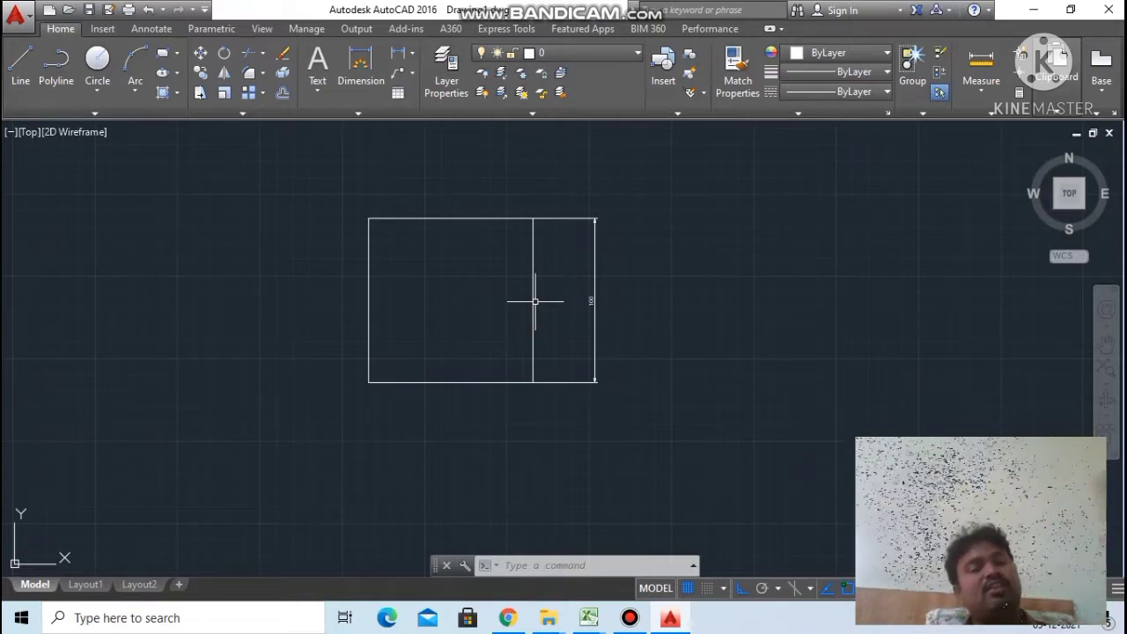
pyautogui.scroll(-2, 535, 301)
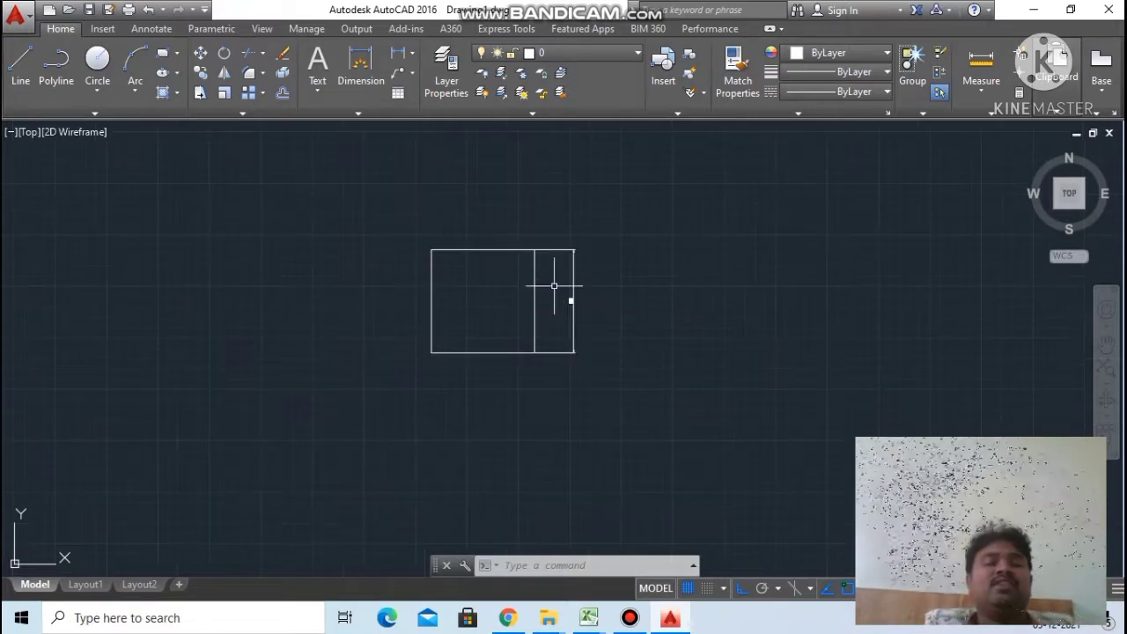
pyautogui.scroll(2, 554, 285)
pyautogui.scroll(2, 553, 285)
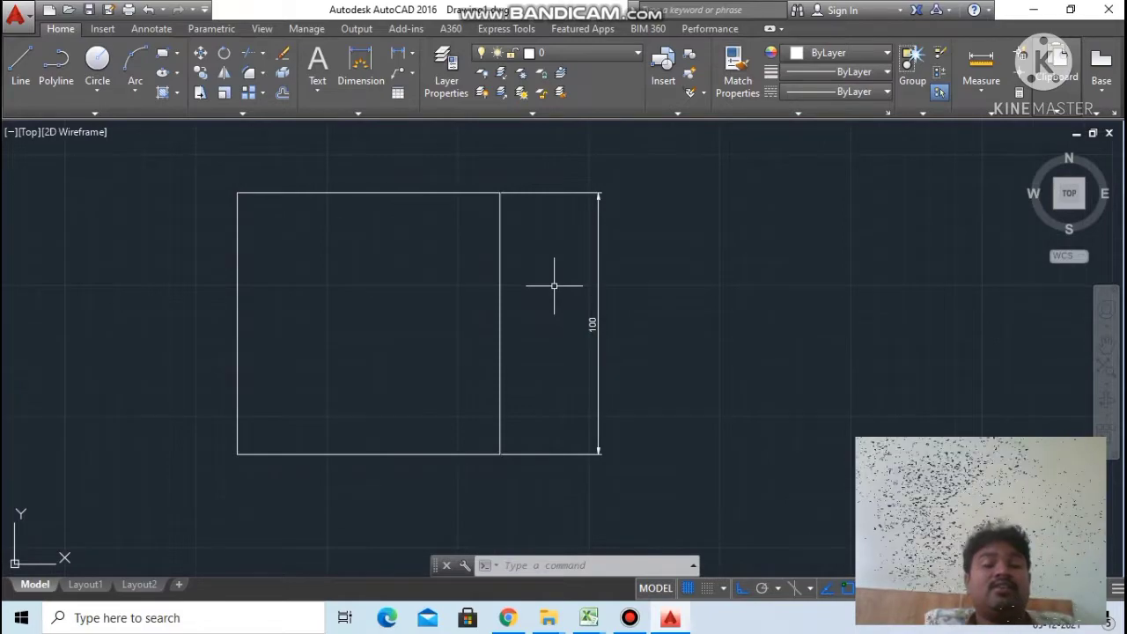
pyautogui.scroll(-3, 553, 286)
pyautogui.scroll(3, 567, 317)
pyautogui.scroll(2, 573, 315)
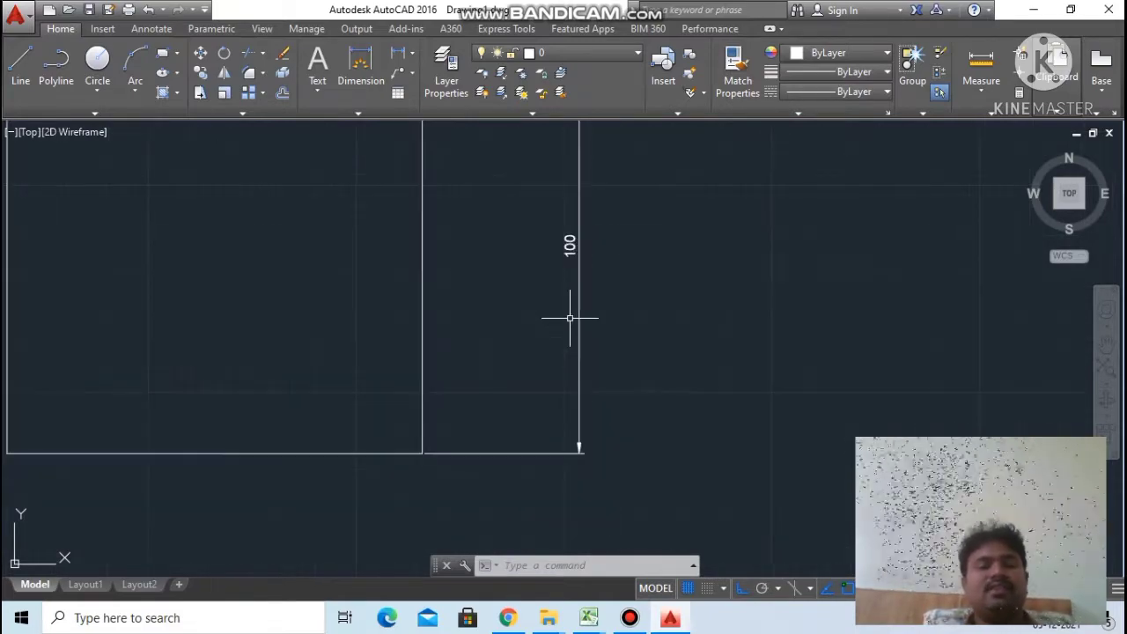
pyautogui.scroll(-4, 576, 272)
pyautogui.scroll(-5, 644, 230)
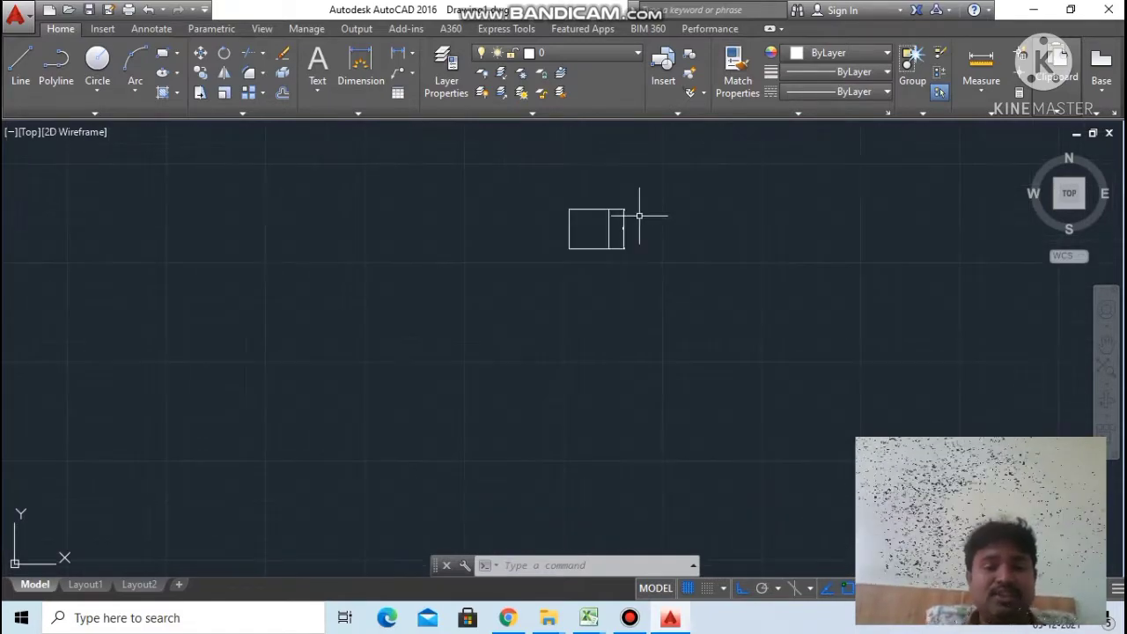
pyautogui.scroll(2, 643, 218)
pyautogui.scroll(2, 634, 212)
pyautogui.scroll(4, 622, 204)
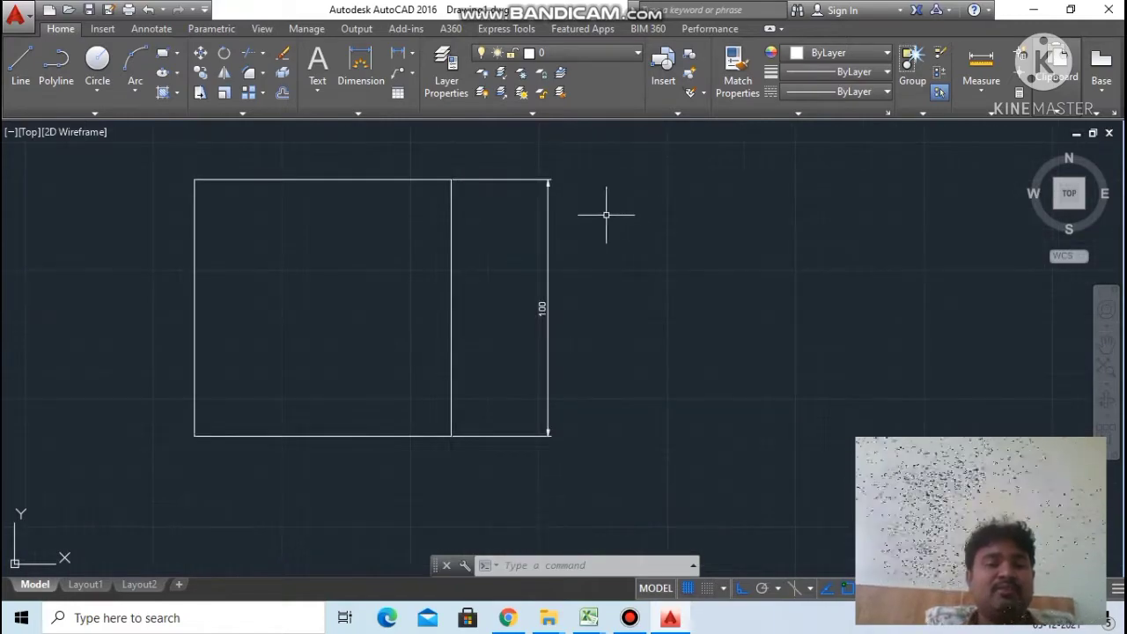
pyautogui.scroll(-2, 604, 222)
pyautogui.scroll(2, 604, 226)
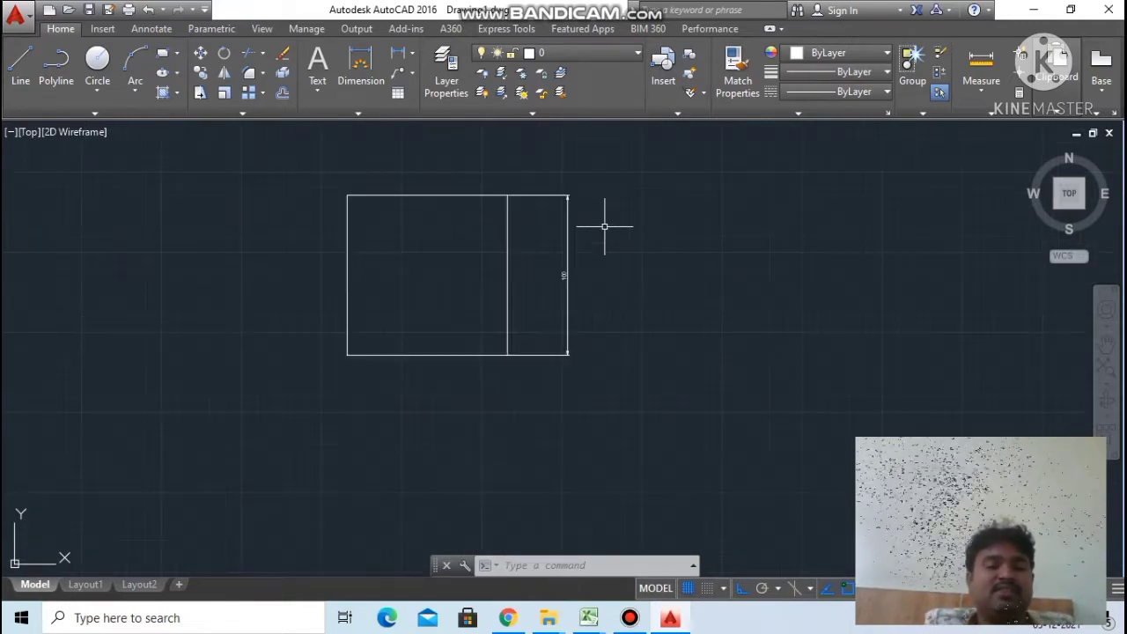
pyautogui.scroll(2, 603, 226)
pyautogui.scroll(-2, 604, 226)
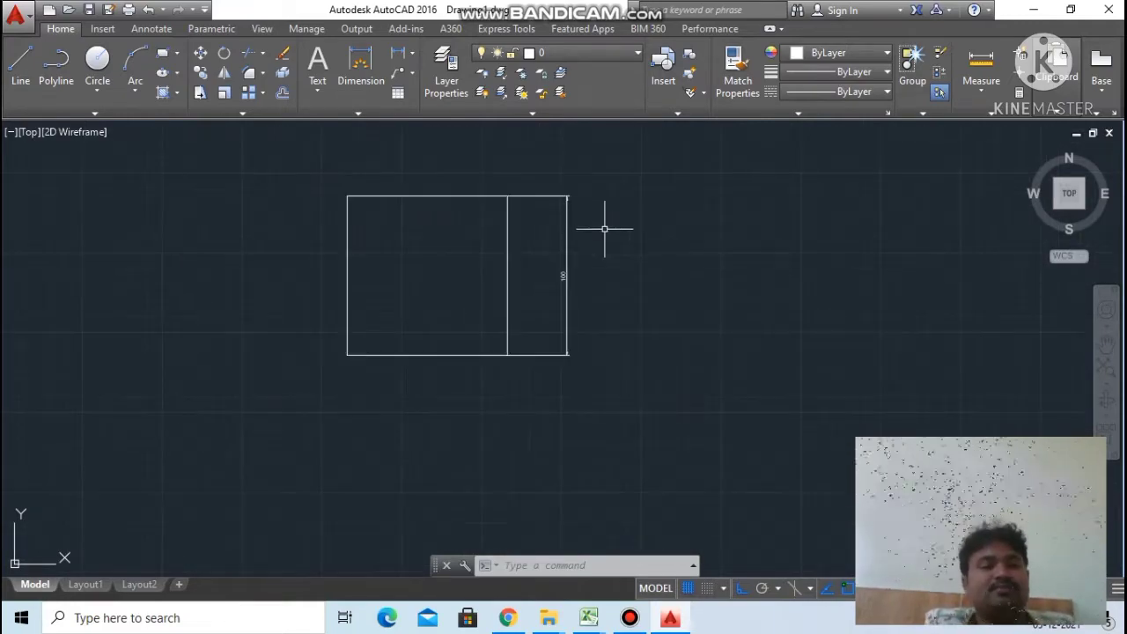
pyautogui.click(526, 568)
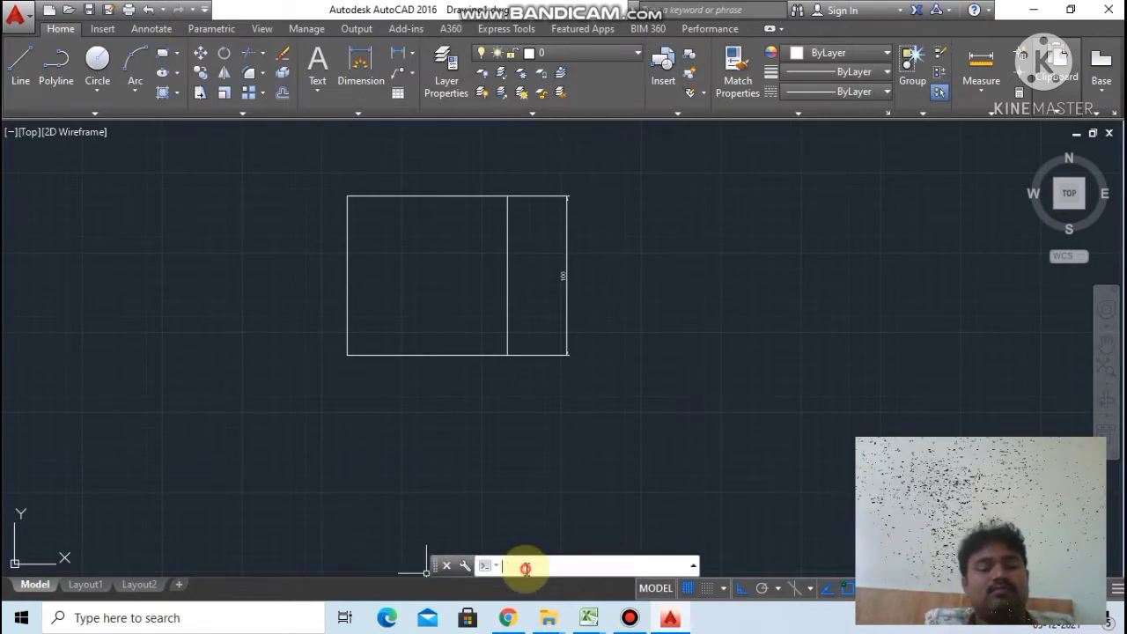
pyautogui.click(545, 424)
# Start LINE with L and draw a 50-unit horizontal segment beside the square.
pyautogui.write('l')
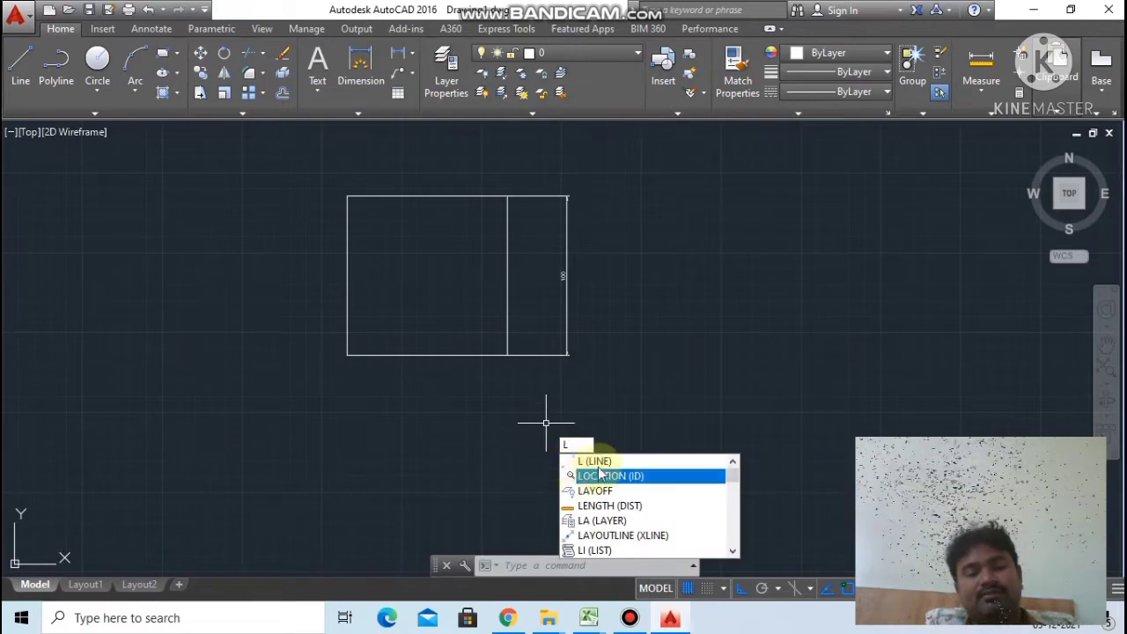
pyautogui.press('Return')
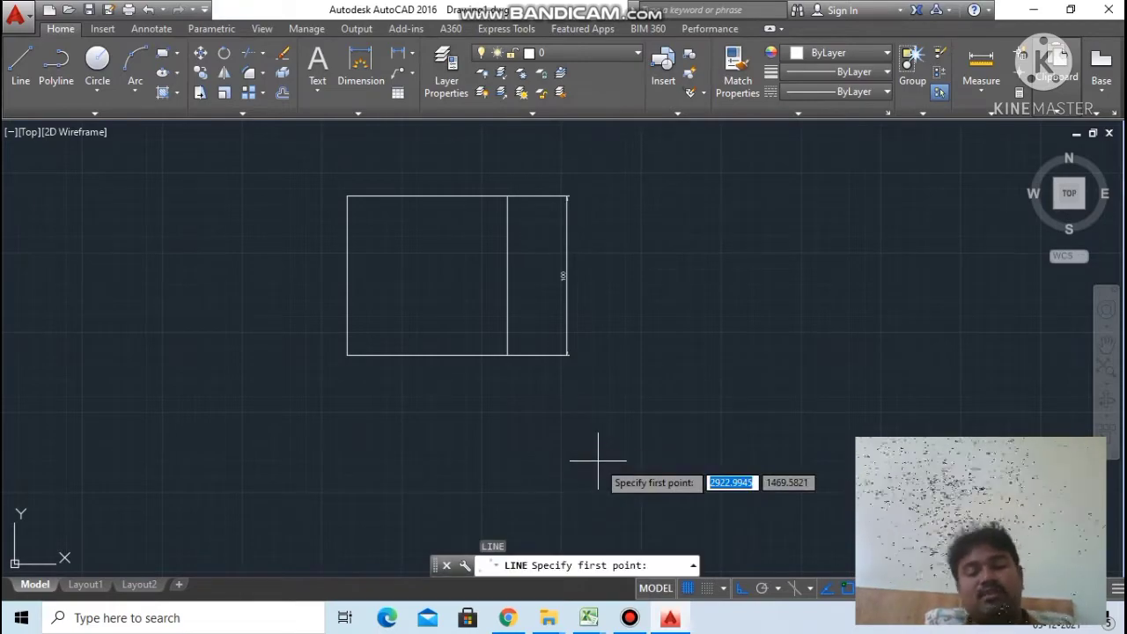
pyautogui.scroll(-4, 695, 225)
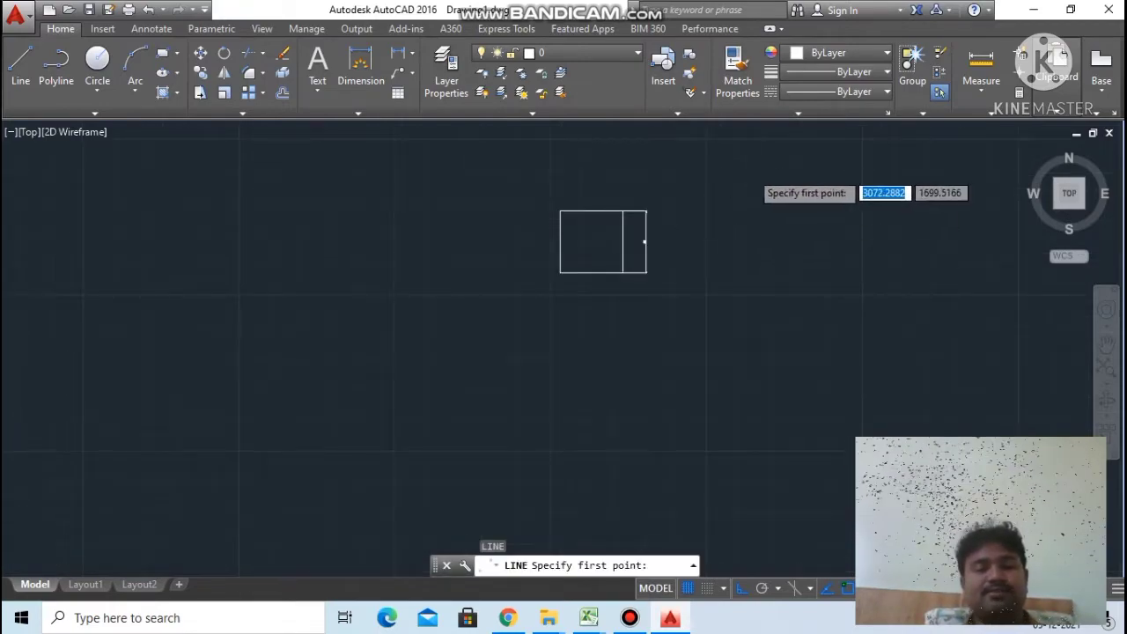
pyautogui.scroll(5, 748, 171)
pyautogui.scroll(-4, 574, 369)
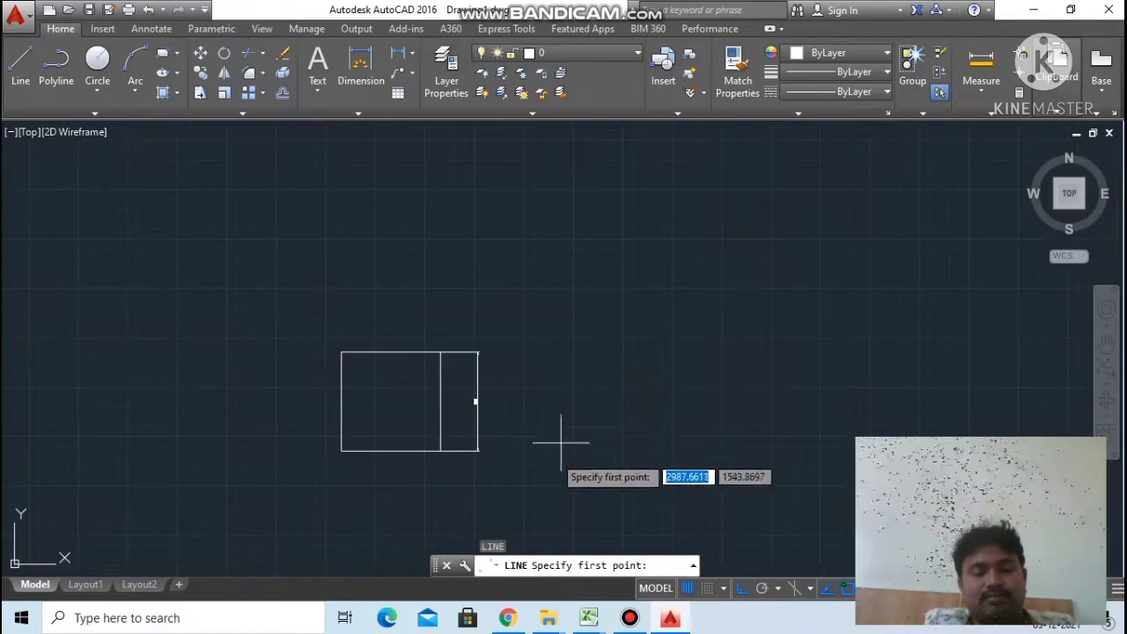
pyautogui.scroll(-2, 523, 478)
pyautogui.scroll(3, 523, 466)
pyautogui.scroll(2, 523, 471)
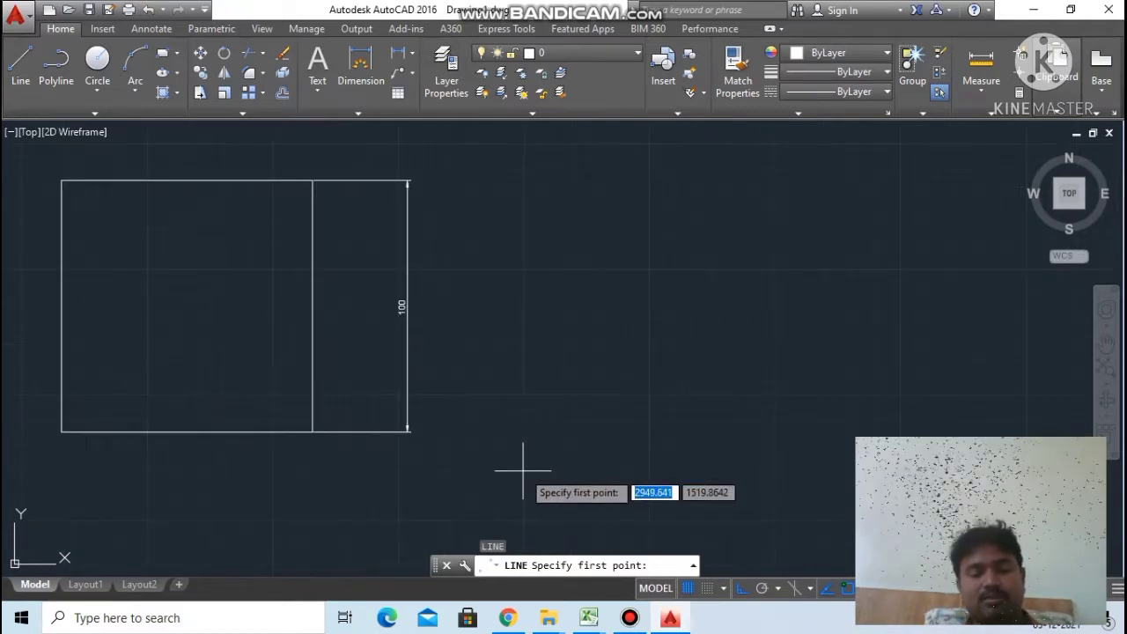
pyautogui.click(537, 354)
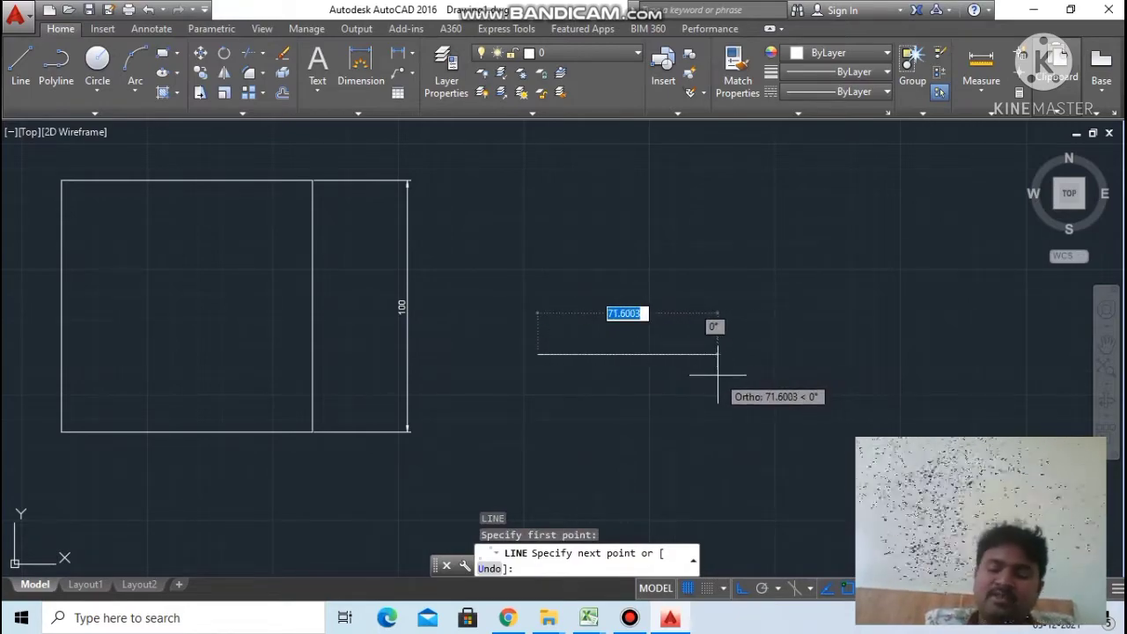
pyautogui.write('50')
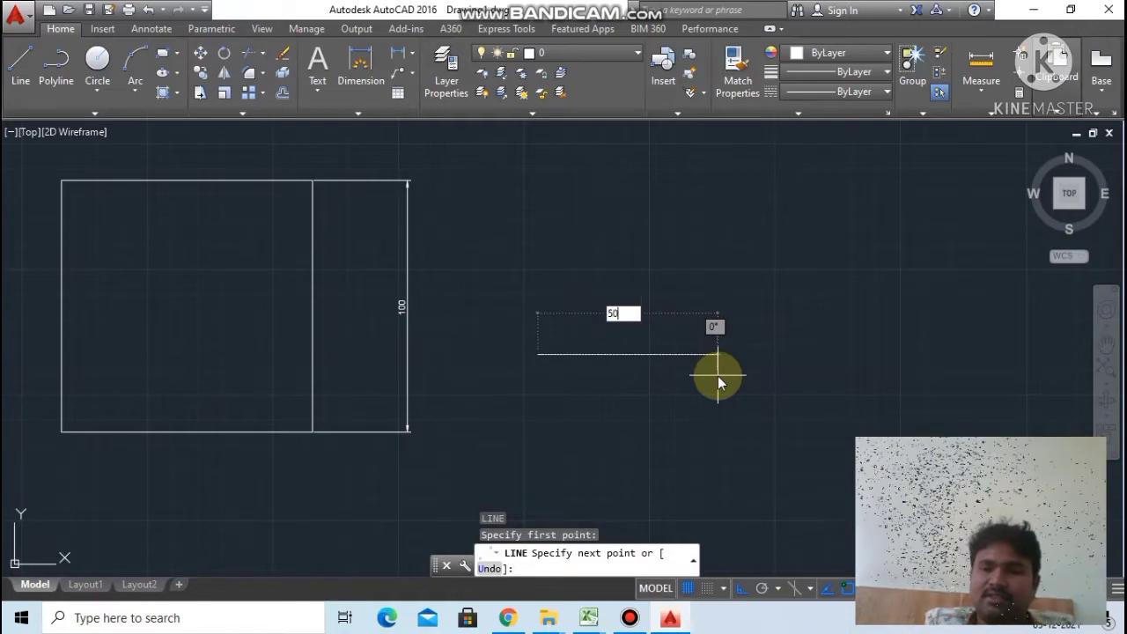
pyautogui.press('Return')
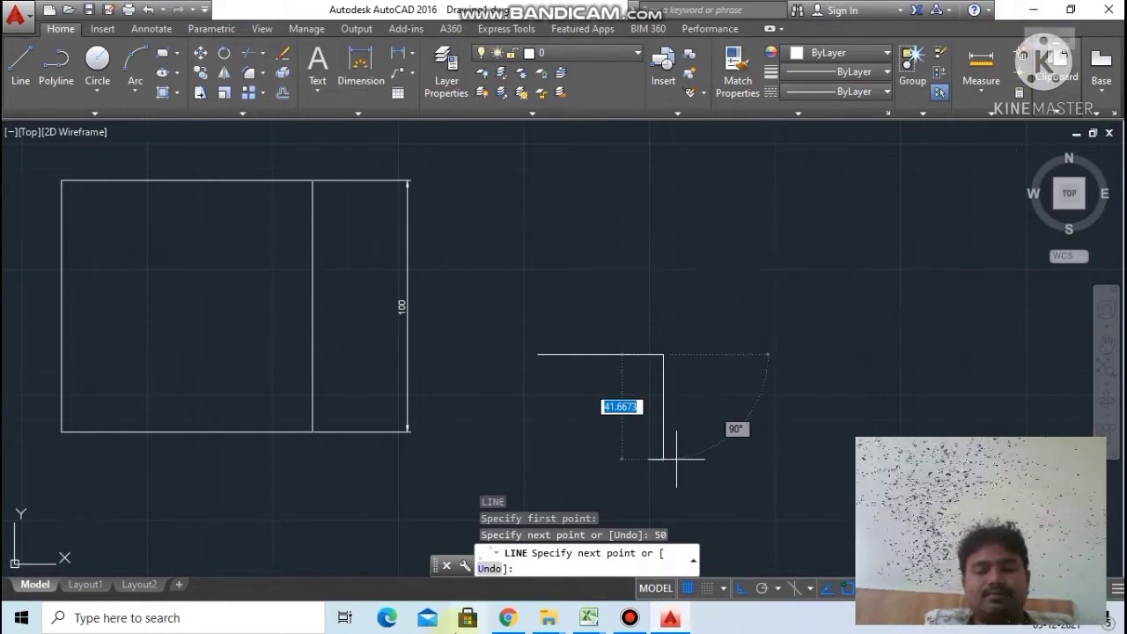
pyautogui.click(630, 617)
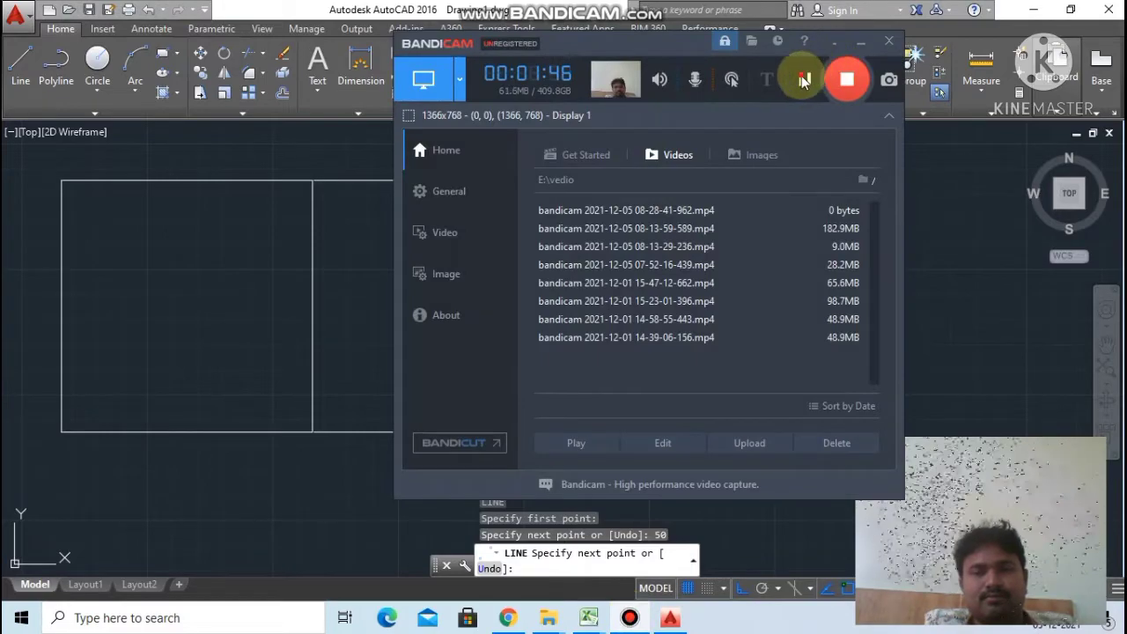
pyautogui.click(669, 620)
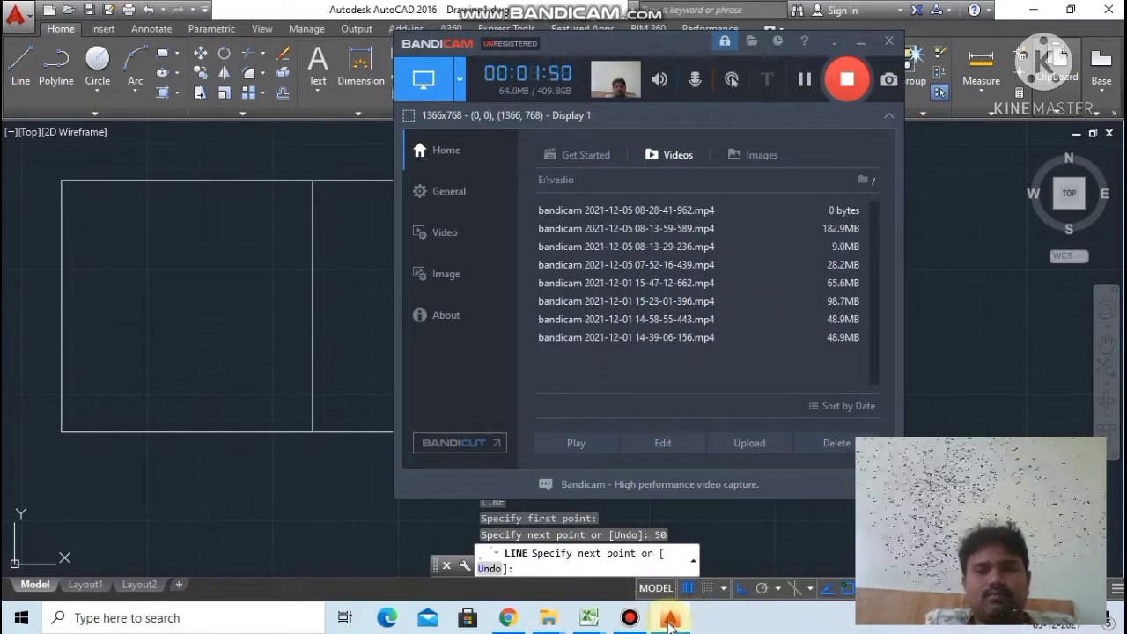
# Draw the next trapezoid edge, 50 units long at 50°, from the horizontal line's end.
pyautogui.click(858, 41)
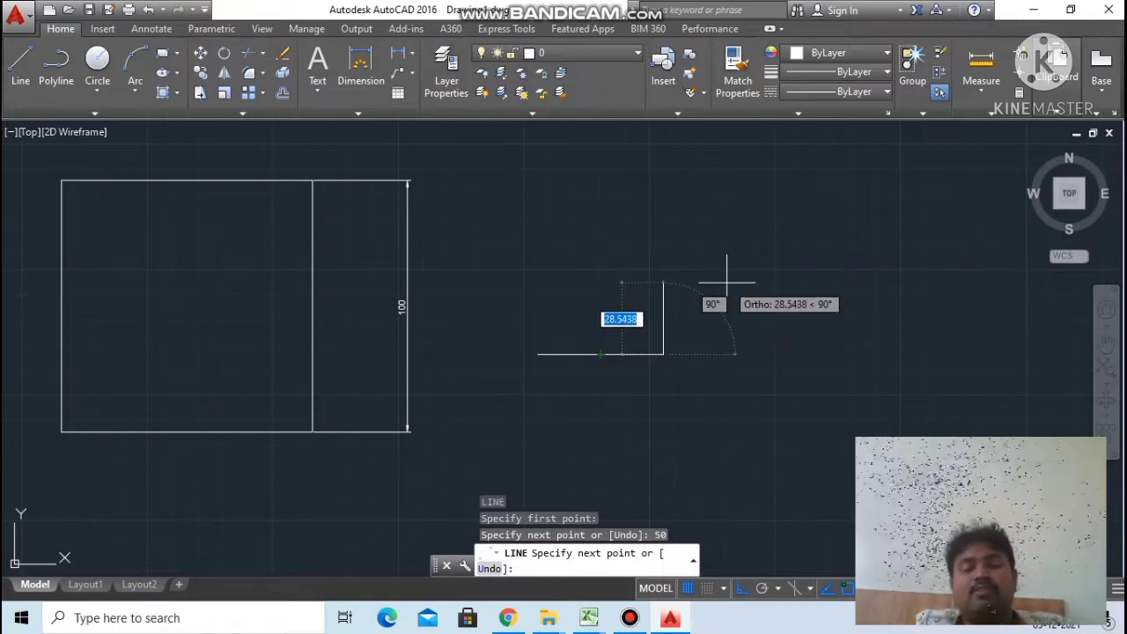
pyautogui.scroll(4, 646, 285)
pyautogui.scroll(-2, 638, 273)
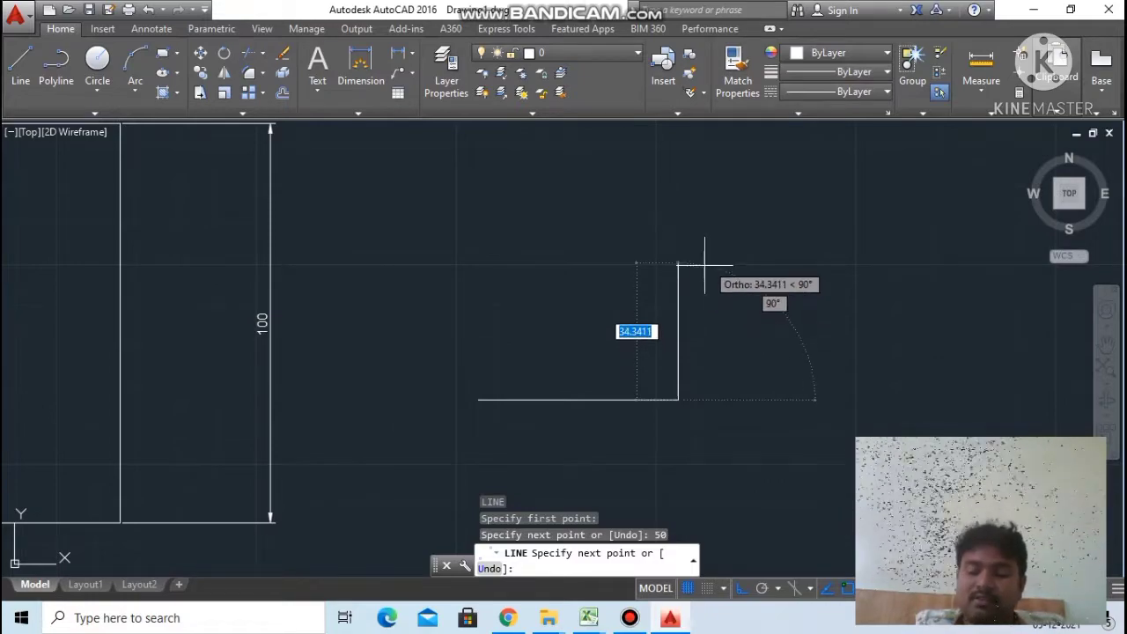
pyautogui.click(704, 264)
pyautogui.write('50')
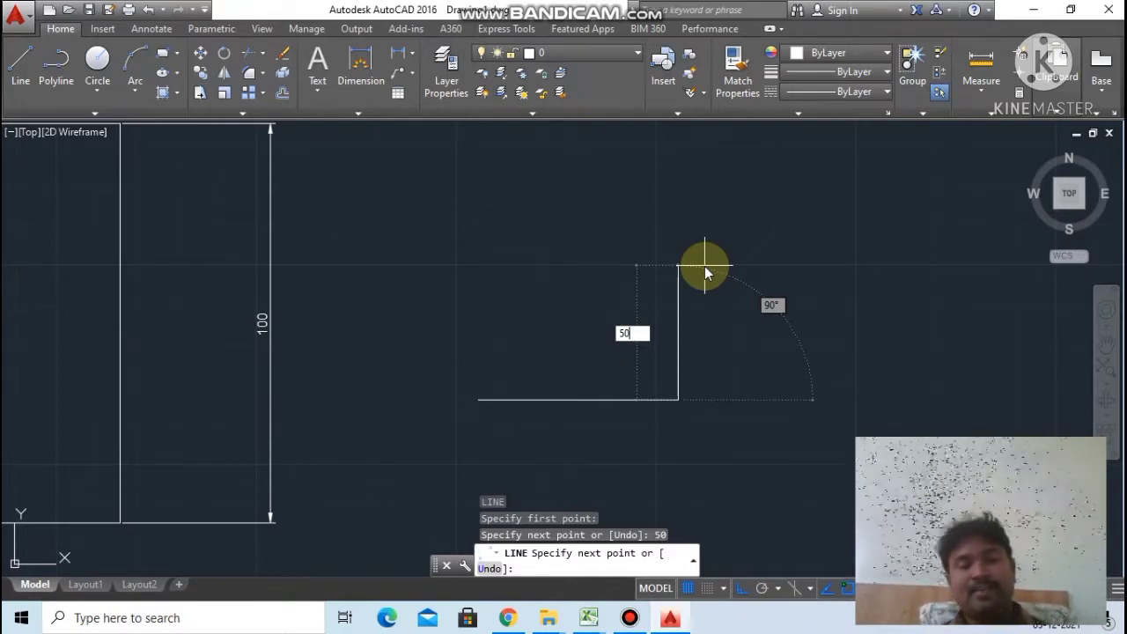
pyautogui.press('Tab')
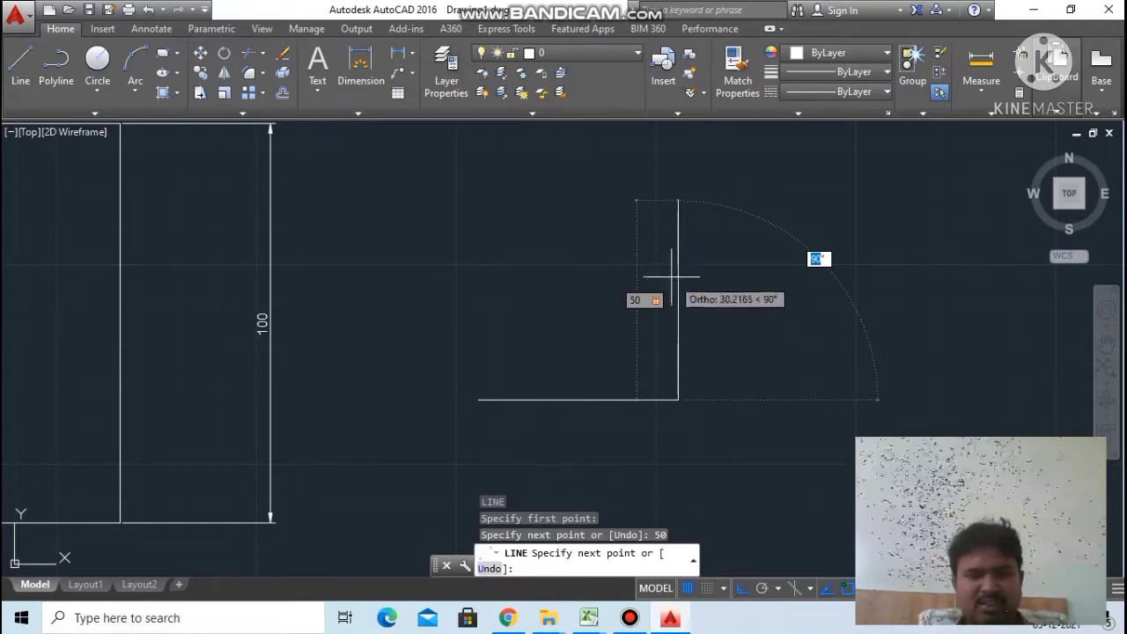
pyautogui.click(665, 314)
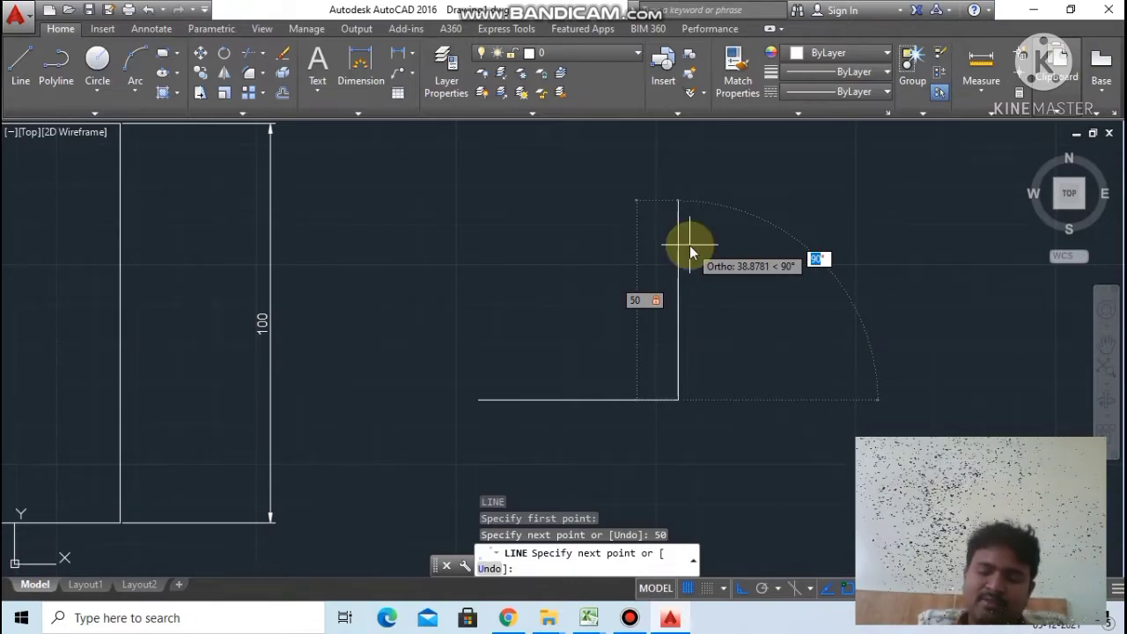
pyautogui.write('50')
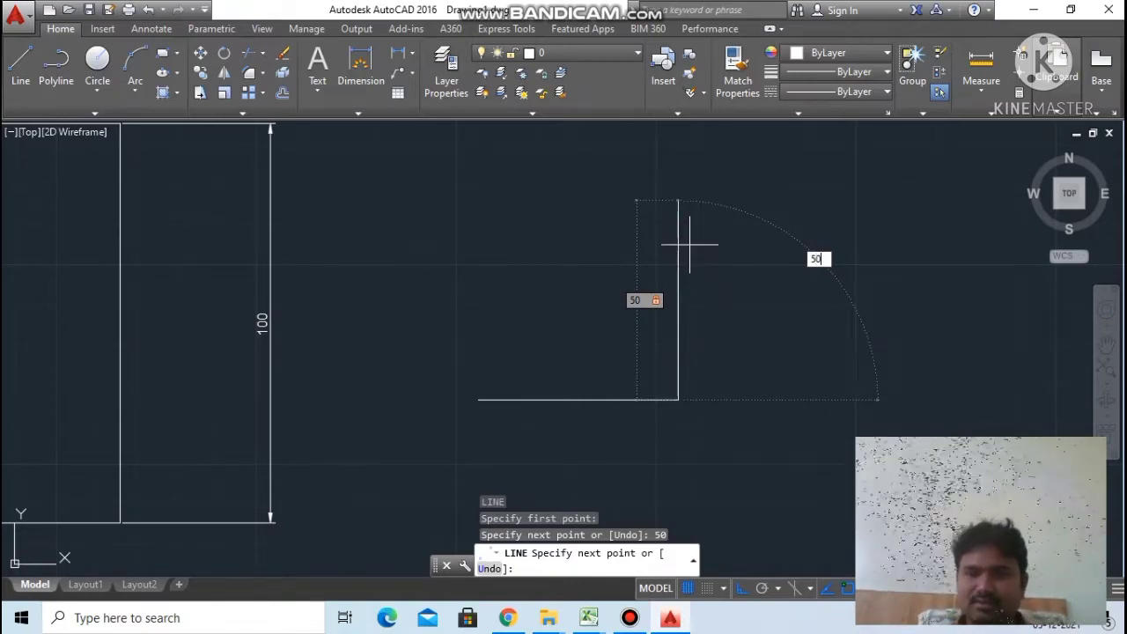
pyautogui.press('Return')
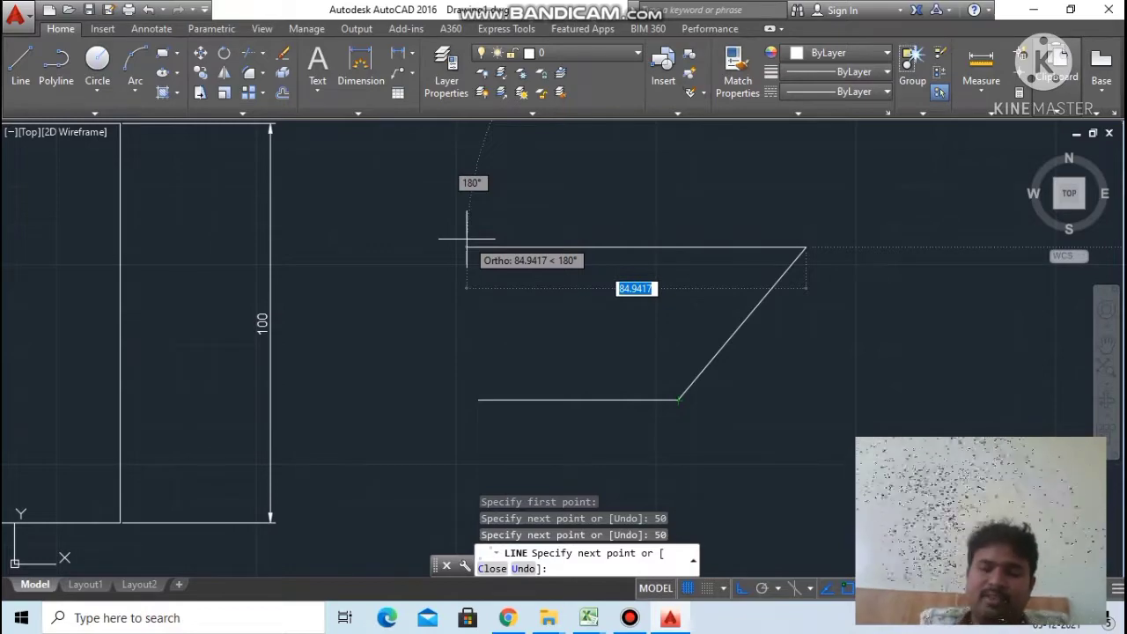
# Draw the 100-unit top edge, then close back to the starting endpoint and end the line.
pyautogui.write('100')
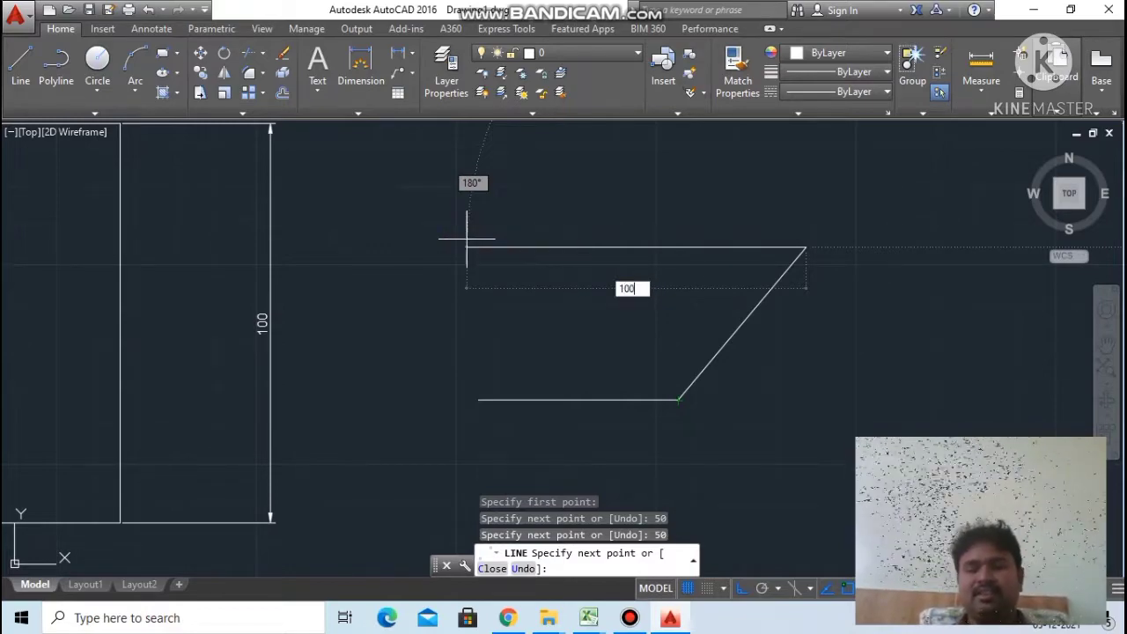
pyautogui.press('Return')
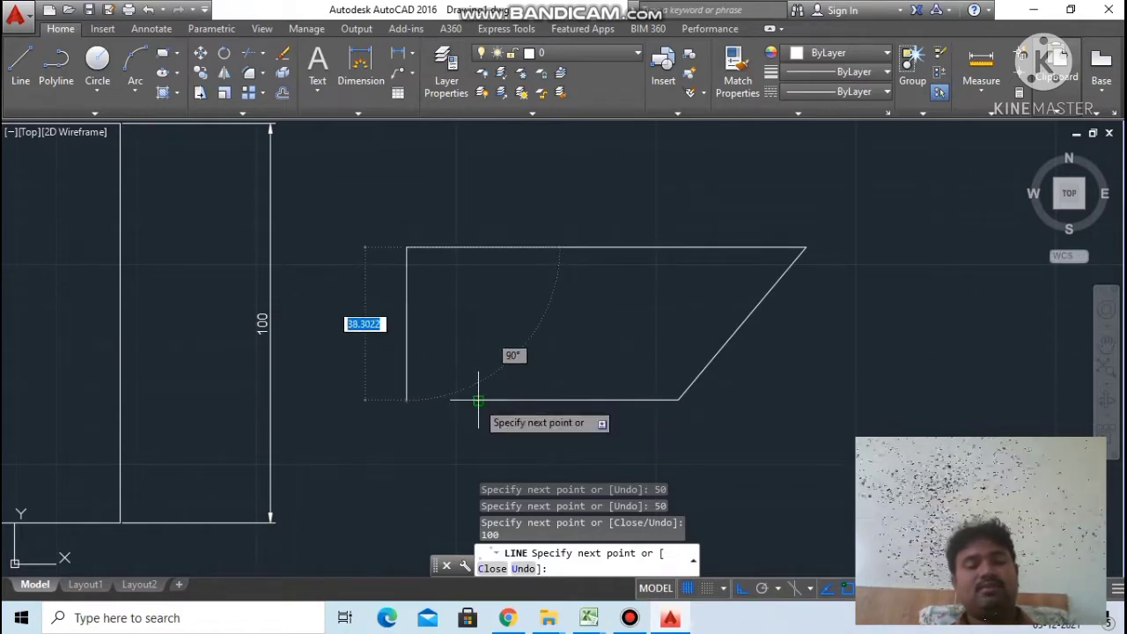
pyautogui.click(478, 400)
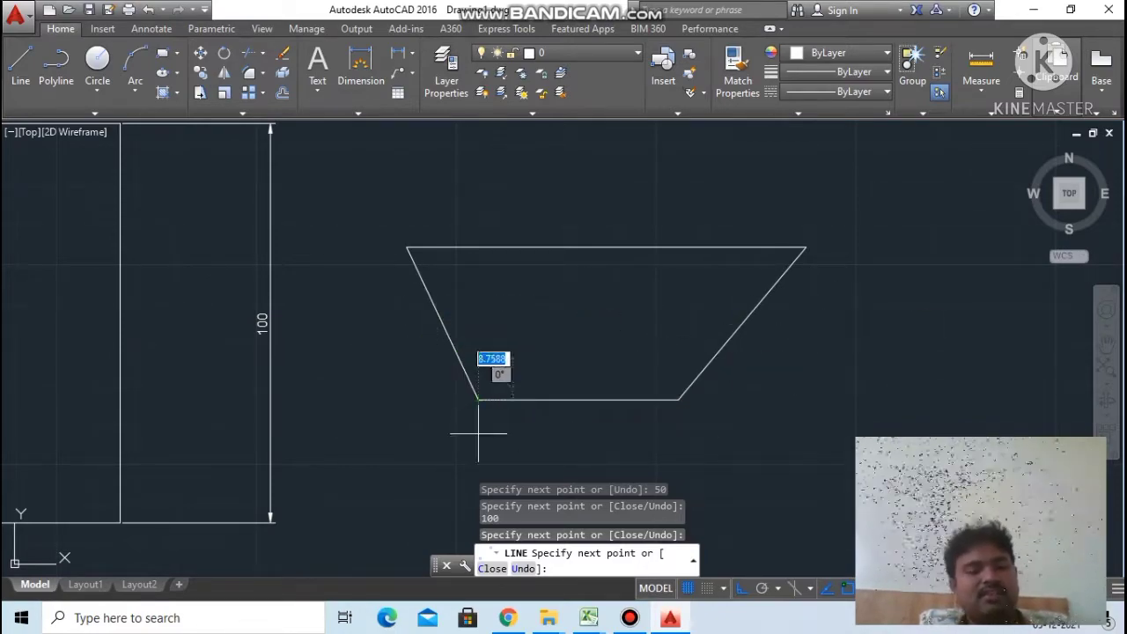
pyautogui.press('Escape')
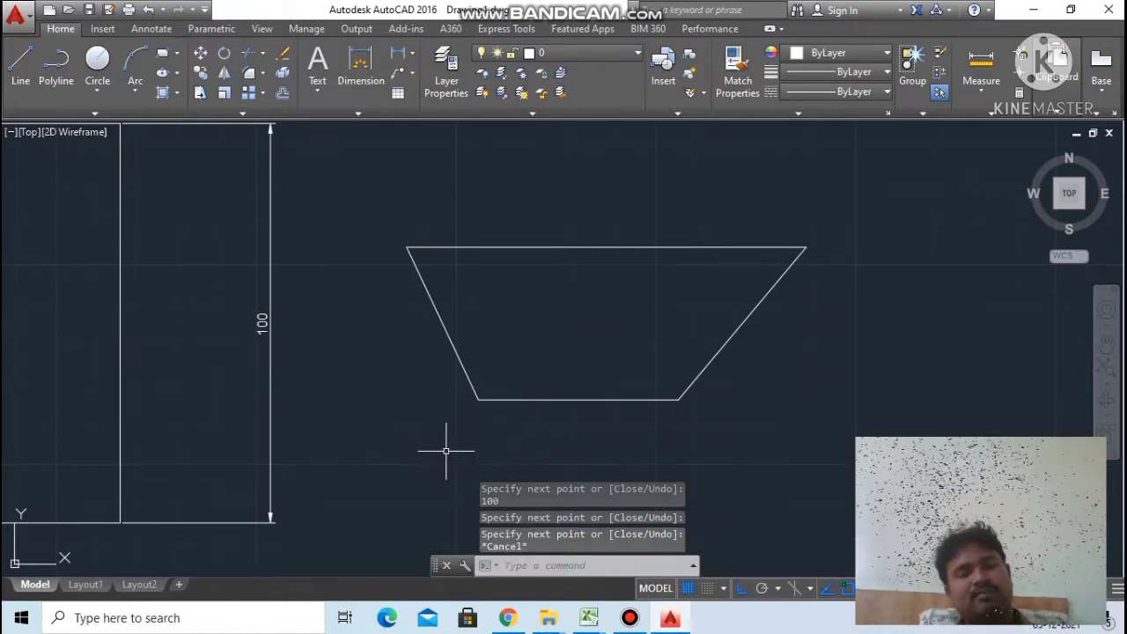
pyautogui.scroll(-6, 550, 300)
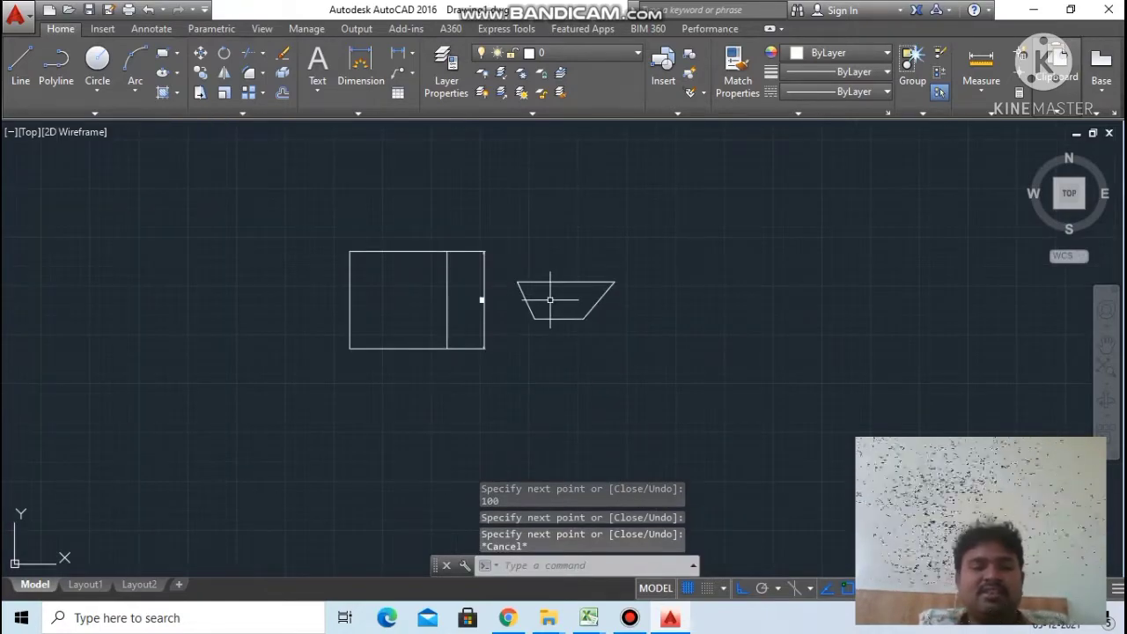
pyautogui.scroll(2, 550, 300)
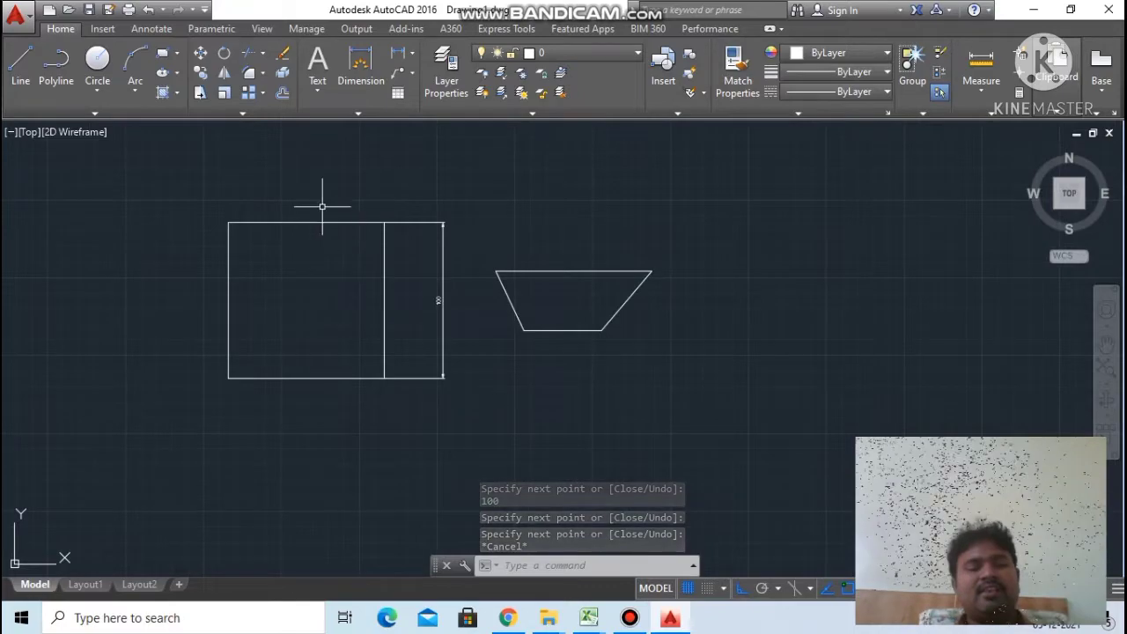
pyautogui.click(442, 285)
pyautogui.press('Delete')
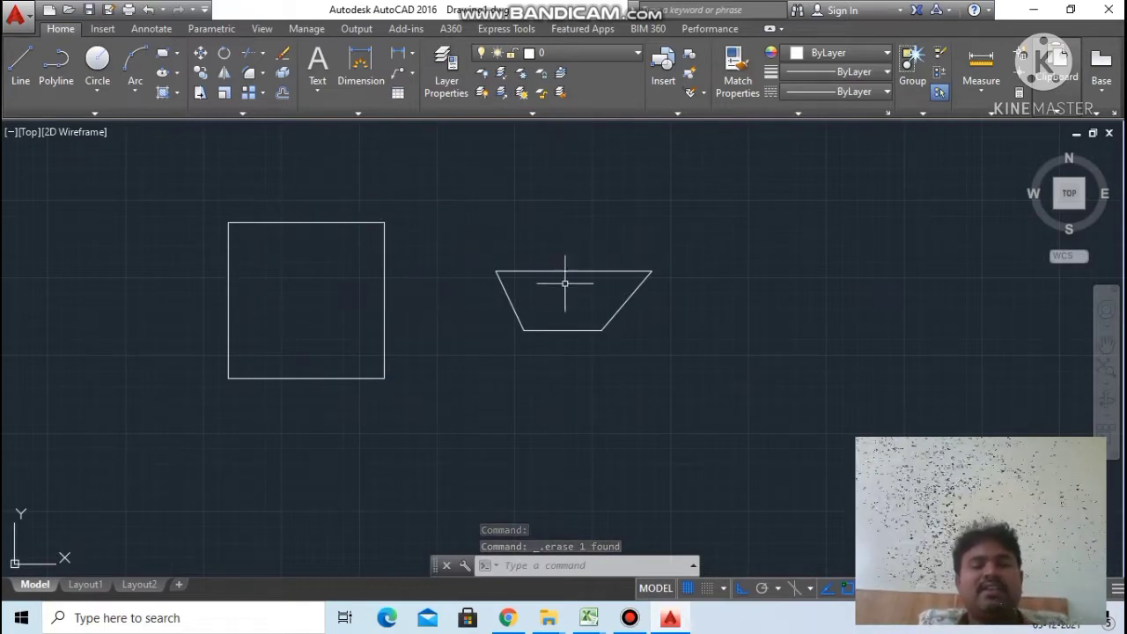
pyautogui.scroll(2, 532, 293)
pyautogui.scroll(2, 531, 294)
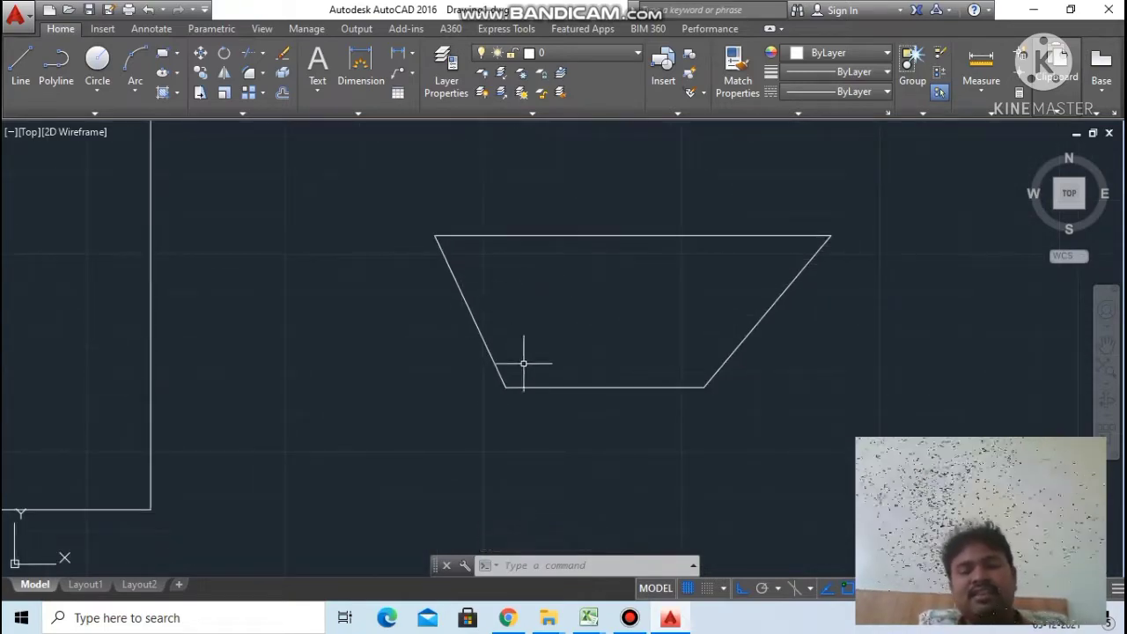
pyautogui.scroll(-4, 745, 311)
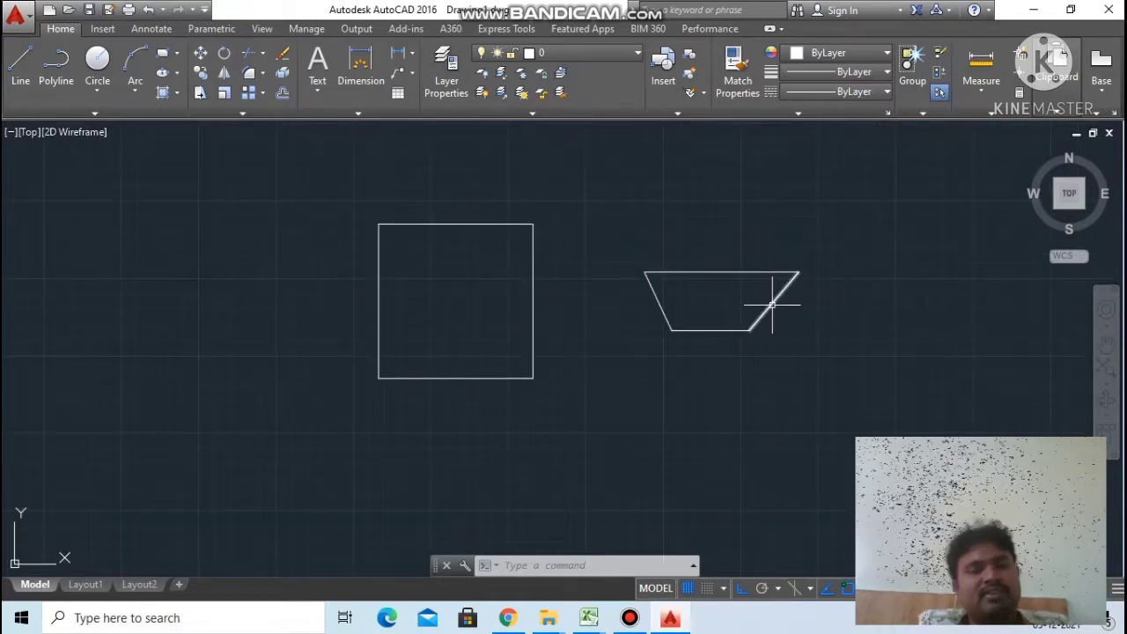
pyautogui.scroll(-1, 772, 305)
pyautogui.scroll(4, 772, 305)
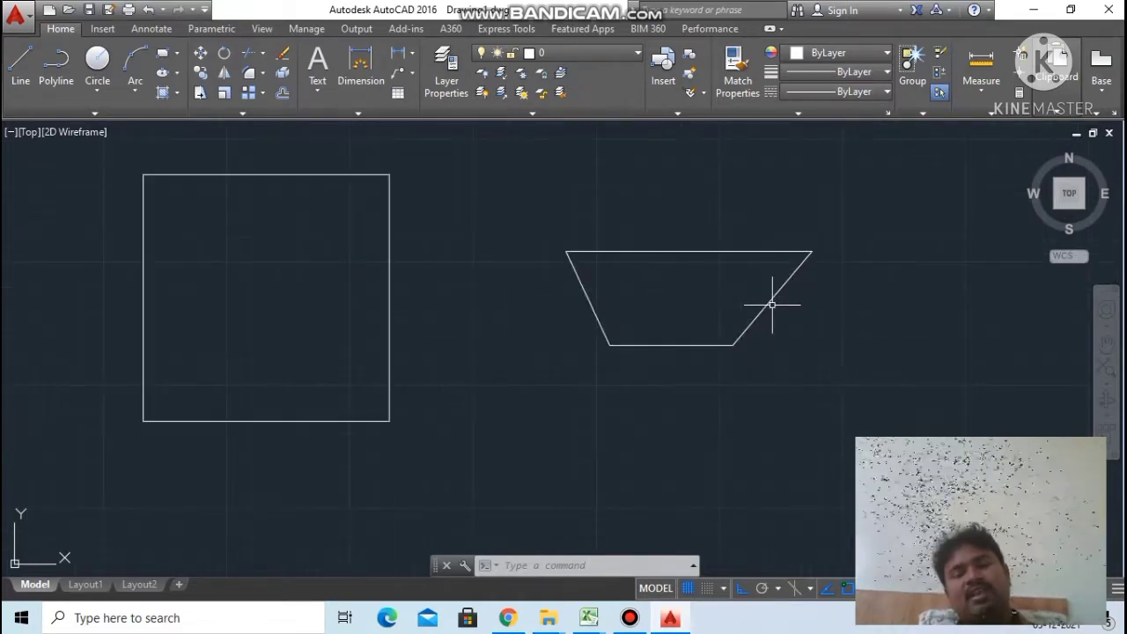
pyautogui.scroll(-2, 772, 304)
pyautogui.scroll(-2, 772, 305)
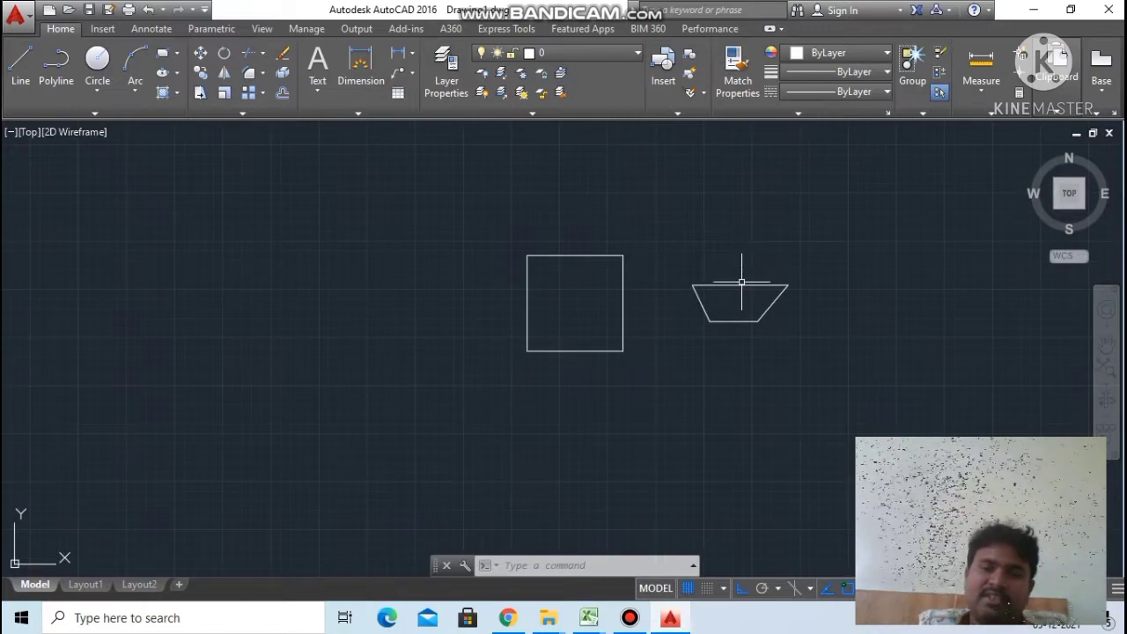
pyautogui.scroll(2, 741, 282)
pyautogui.scroll(-2, 741, 283)
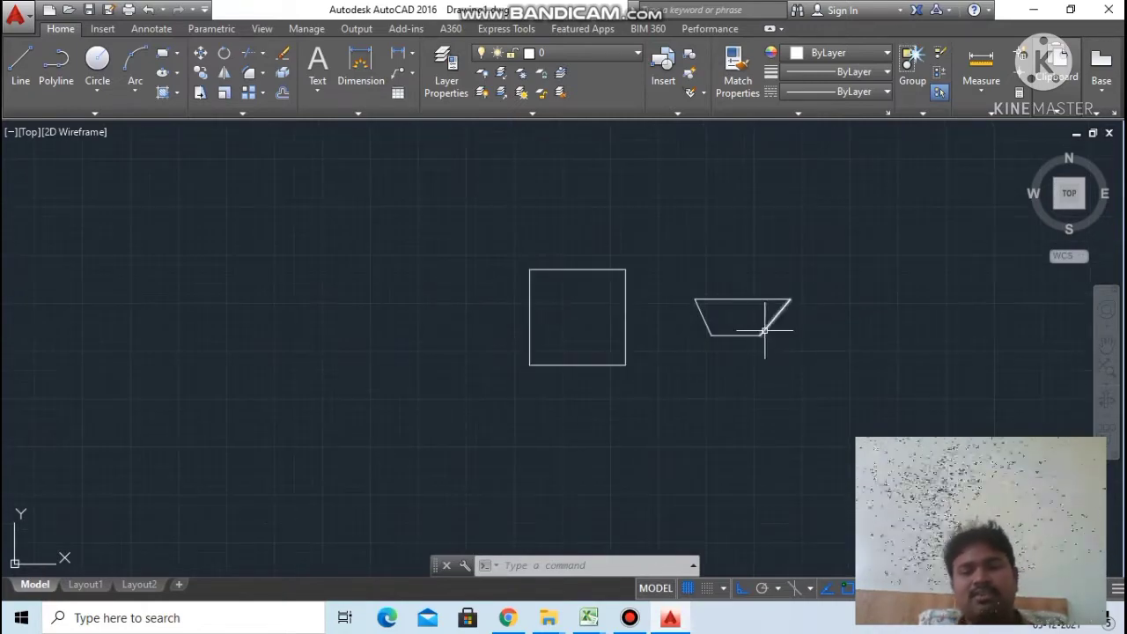
pyautogui.scroll(2, 790, 331)
pyautogui.scroll(2, 812, 304)
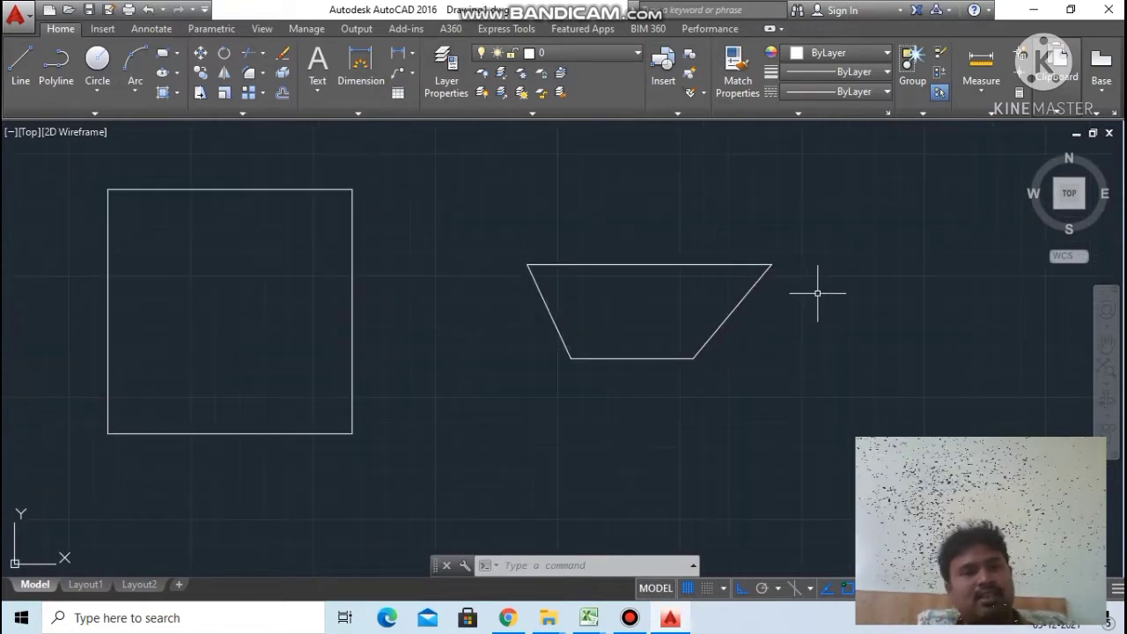
pyautogui.scroll(-6, 759, 311)
pyautogui.scroll(2, 820, 256)
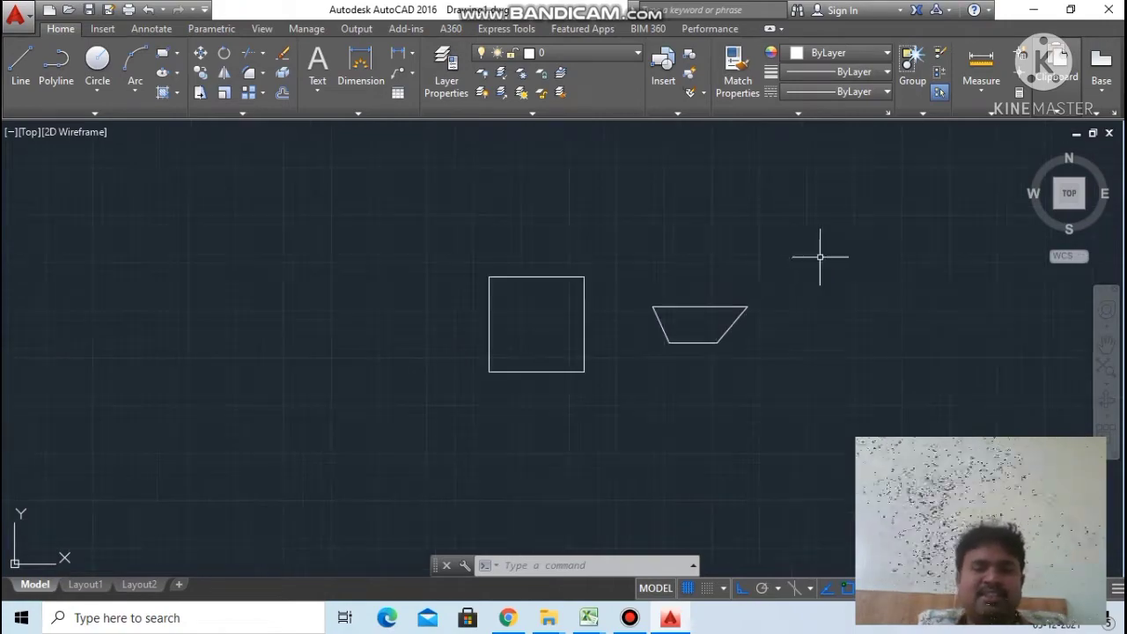
pyautogui.scroll(2, 790, 306)
pyautogui.scroll(-4, 709, 335)
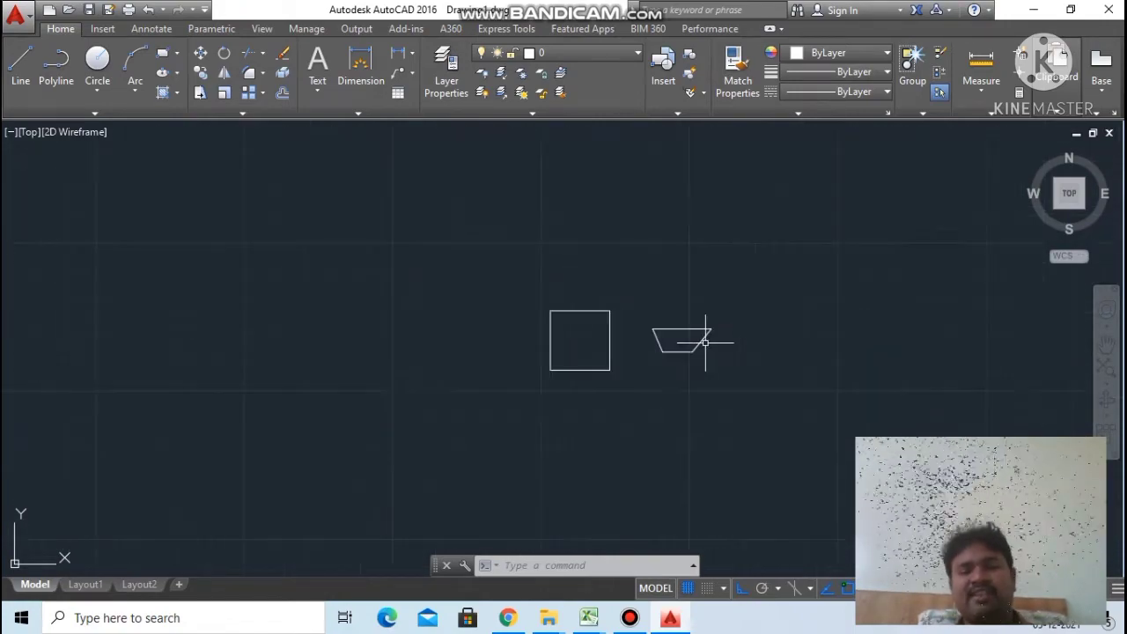
pyautogui.scroll(6, 708, 355)
pyautogui.scroll(-6, 707, 354)
pyautogui.scroll(4, 698, 371)
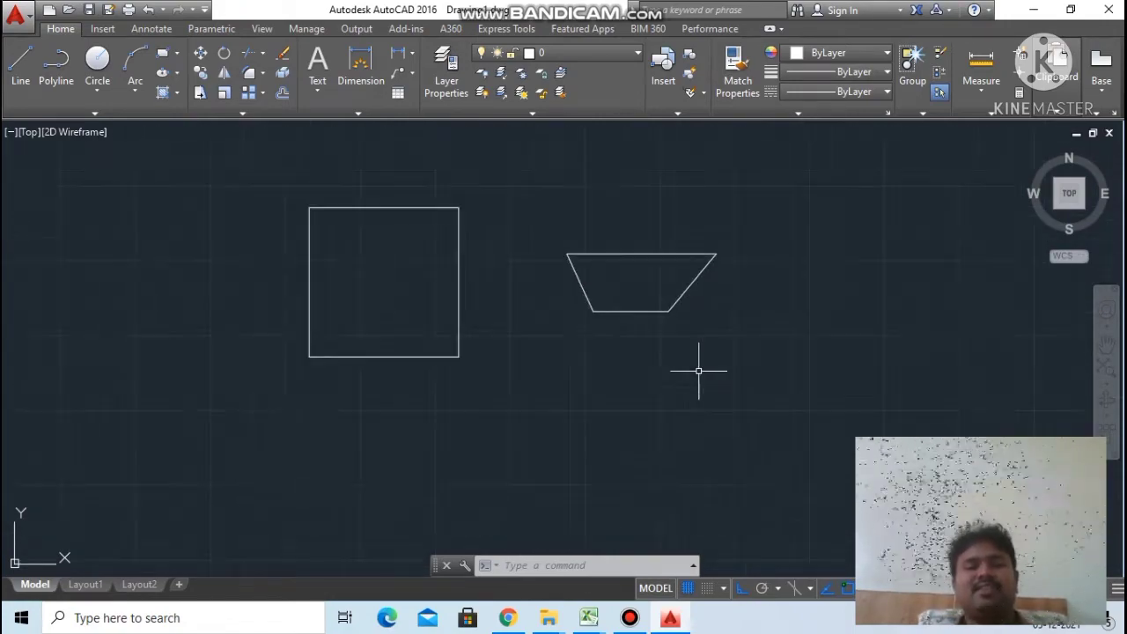
pyautogui.scroll(2, 700, 239)
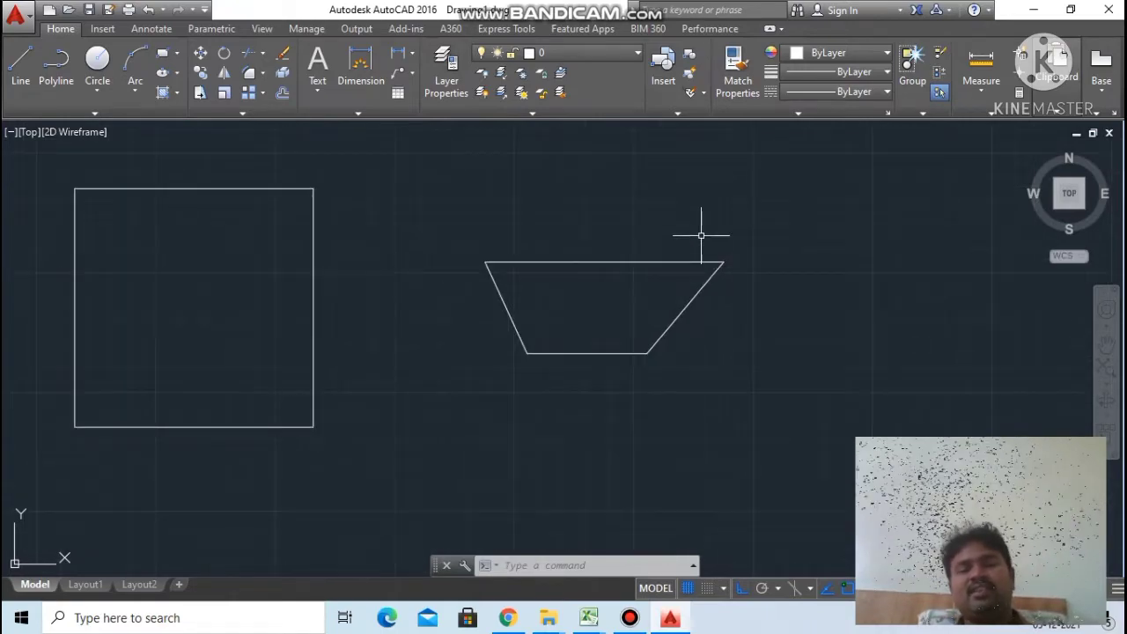
pyautogui.scroll(-2, 701, 235)
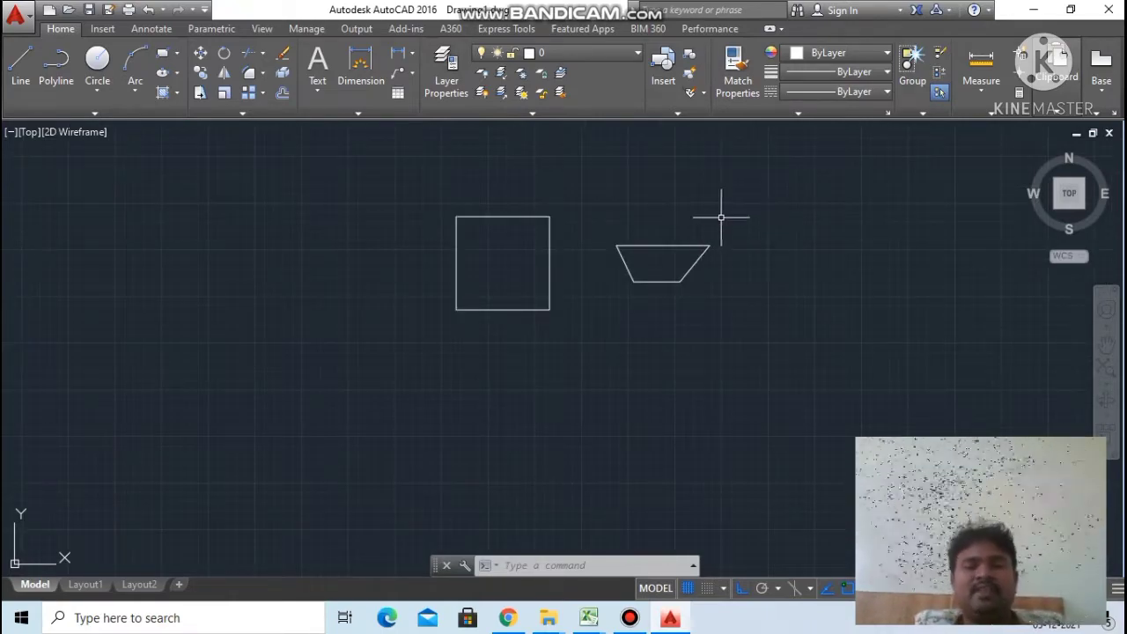
pyautogui.scroll(2, 687, 208)
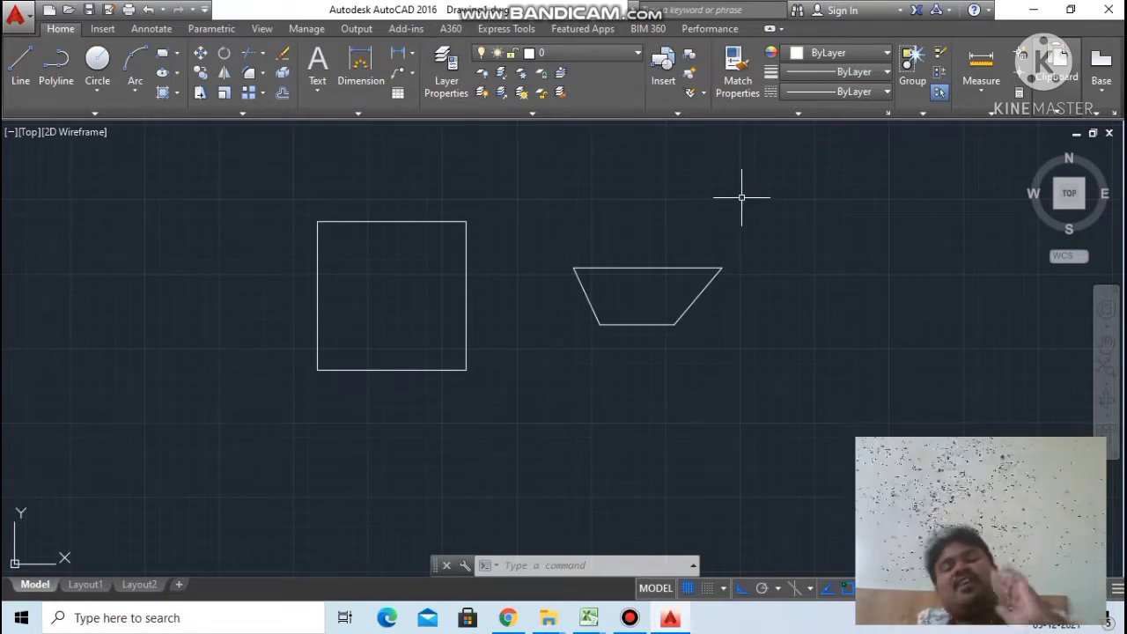
pyautogui.scroll(-3, 742, 197)
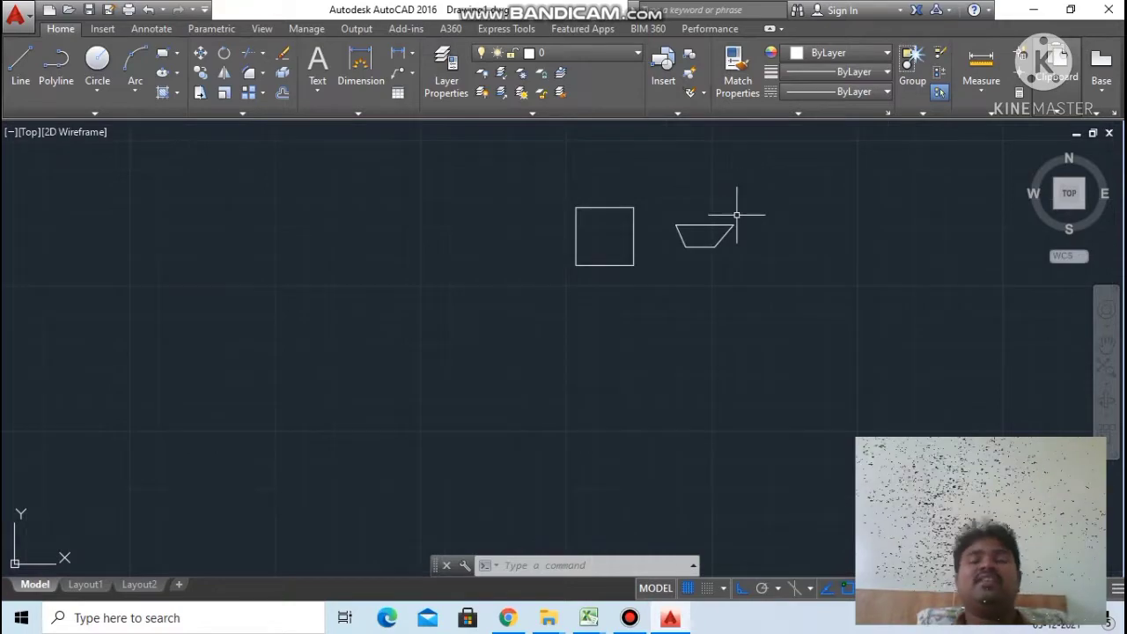
pyautogui.scroll(4, 737, 214)
pyautogui.scroll(-3, 737, 208)
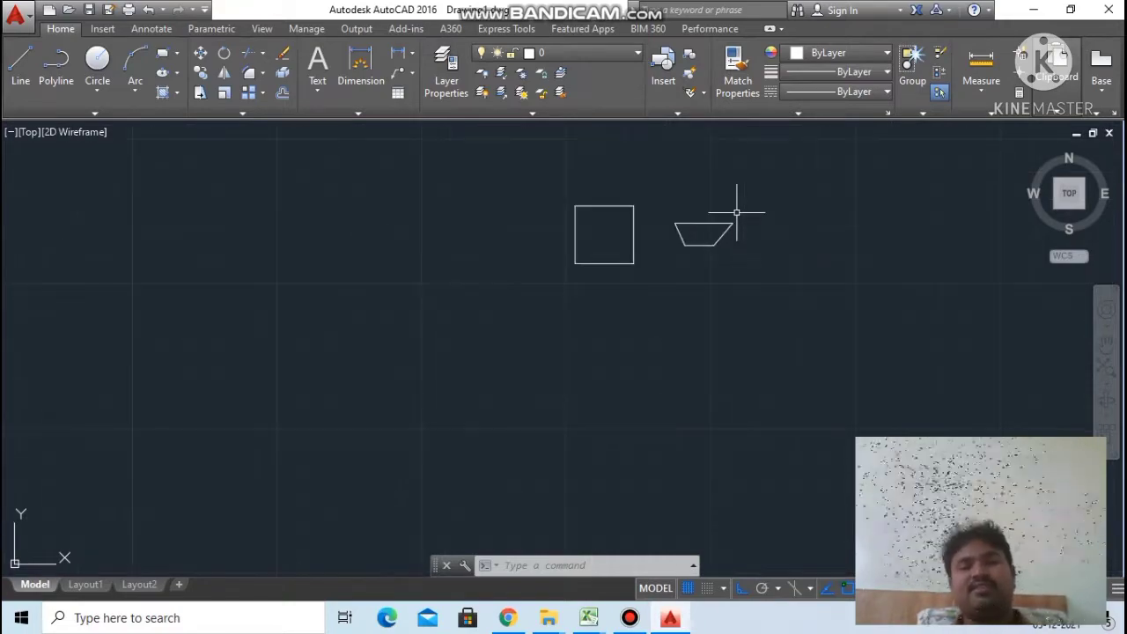
pyautogui.scroll(3, 737, 208)
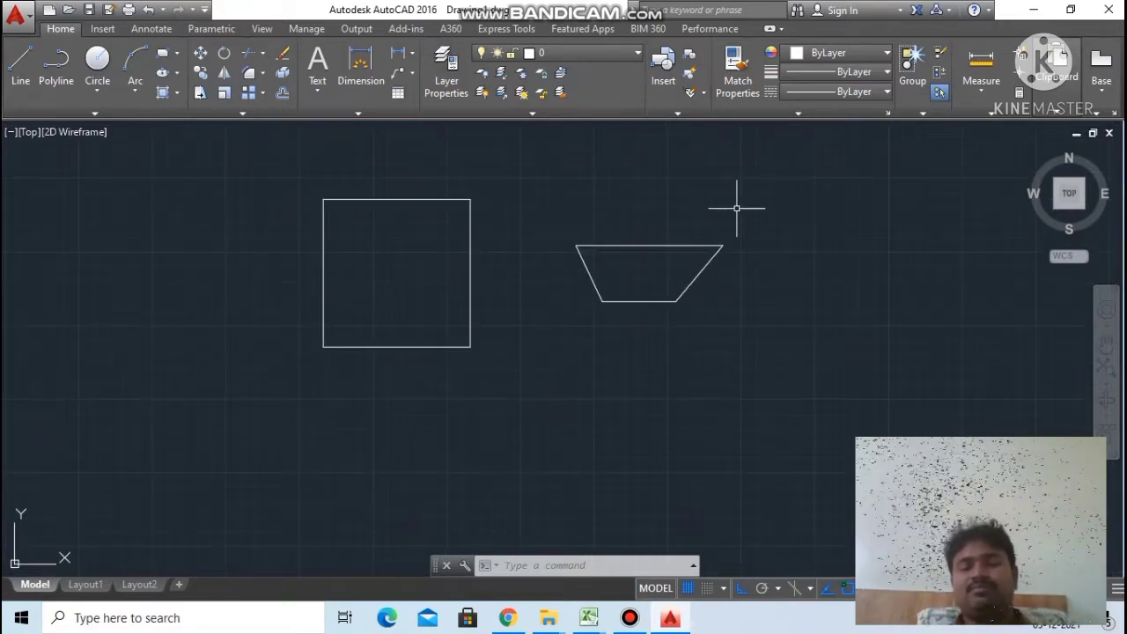
pyautogui.scroll(4, 711, 291)
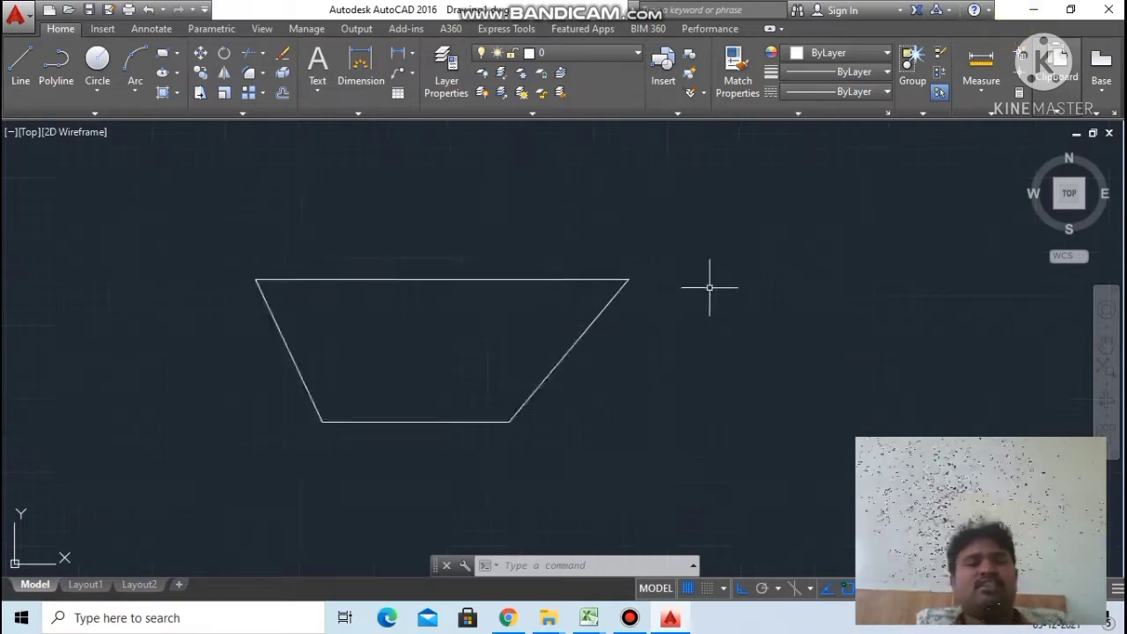
pyautogui.scroll(-4, 711, 291)
pyautogui.scroll(2, 727, 309)
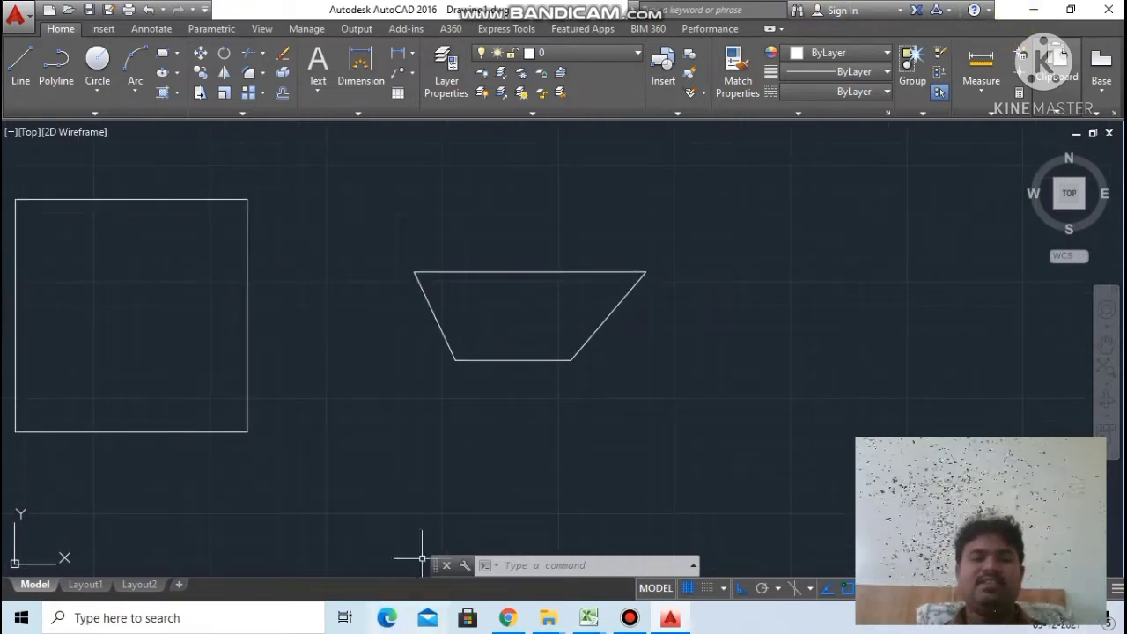
pyautogui.scroll(-4, 677, 327)
pyautogui.scroll(2, 565, 436)
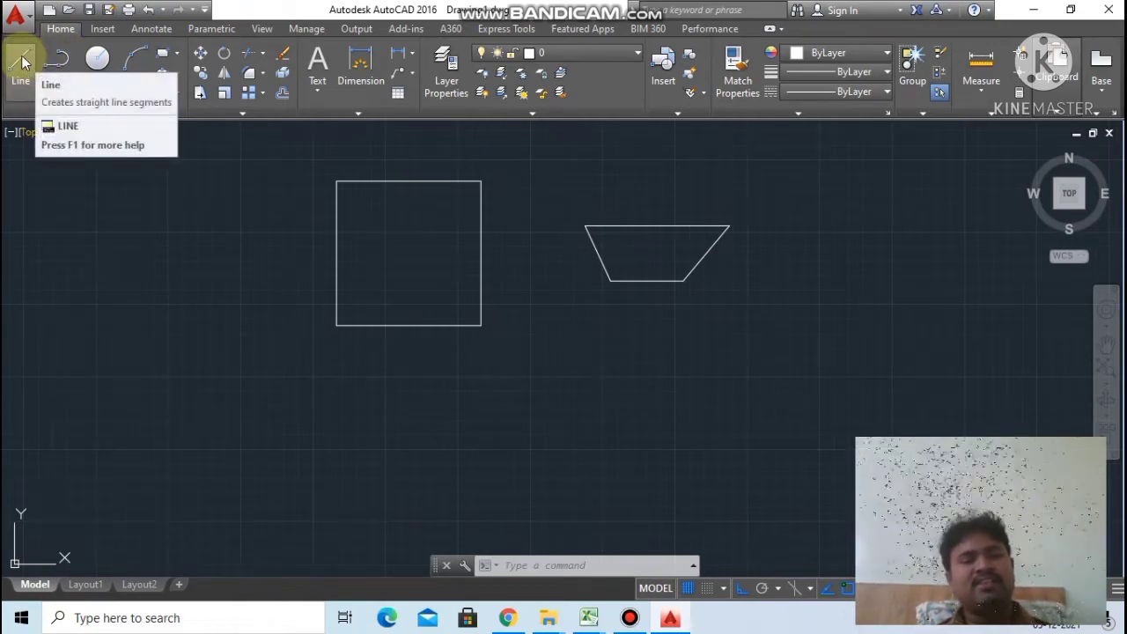
pyautogui.moveTo(20, 67)
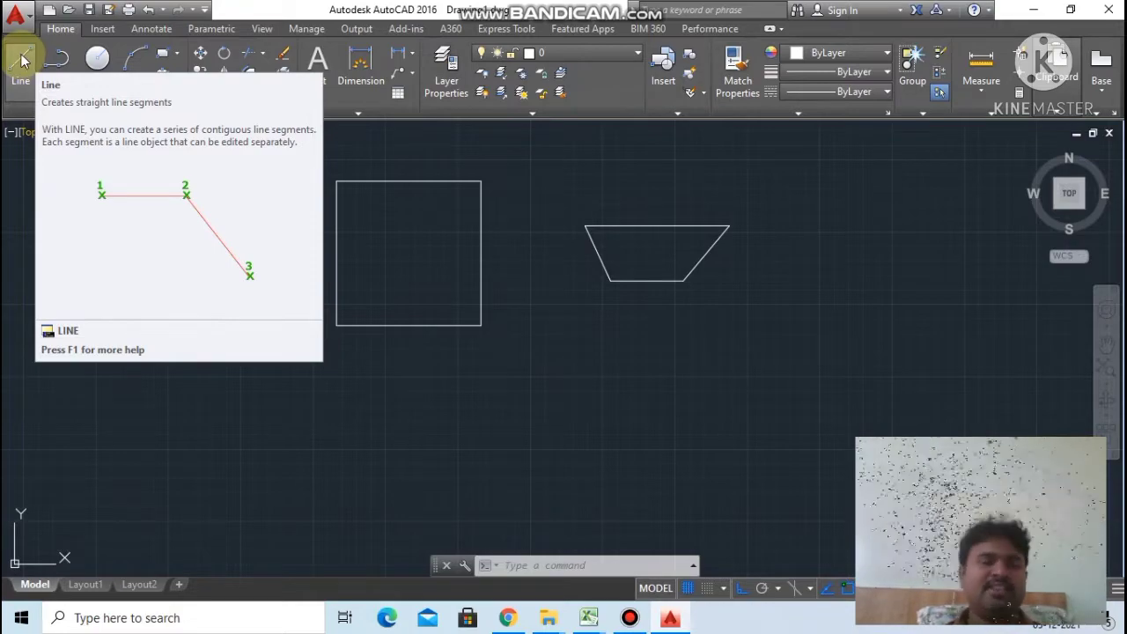
# Start a line below the shapes with an 80-unit horizontal segment.
pyautogui.click(23, 60)
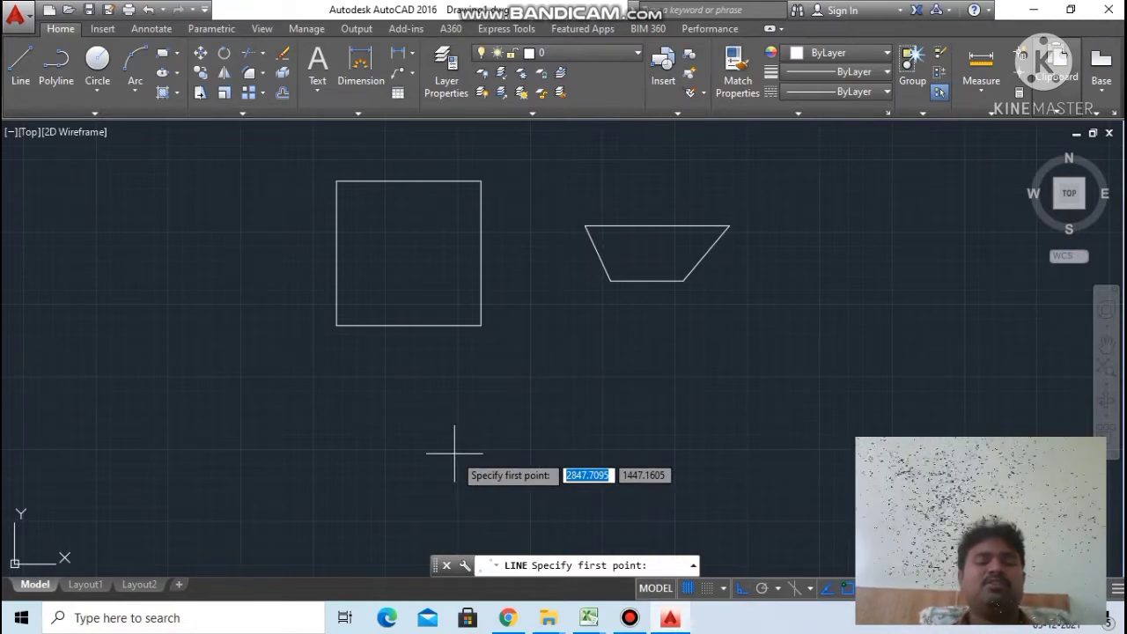
pyautogui.click(471, 480)
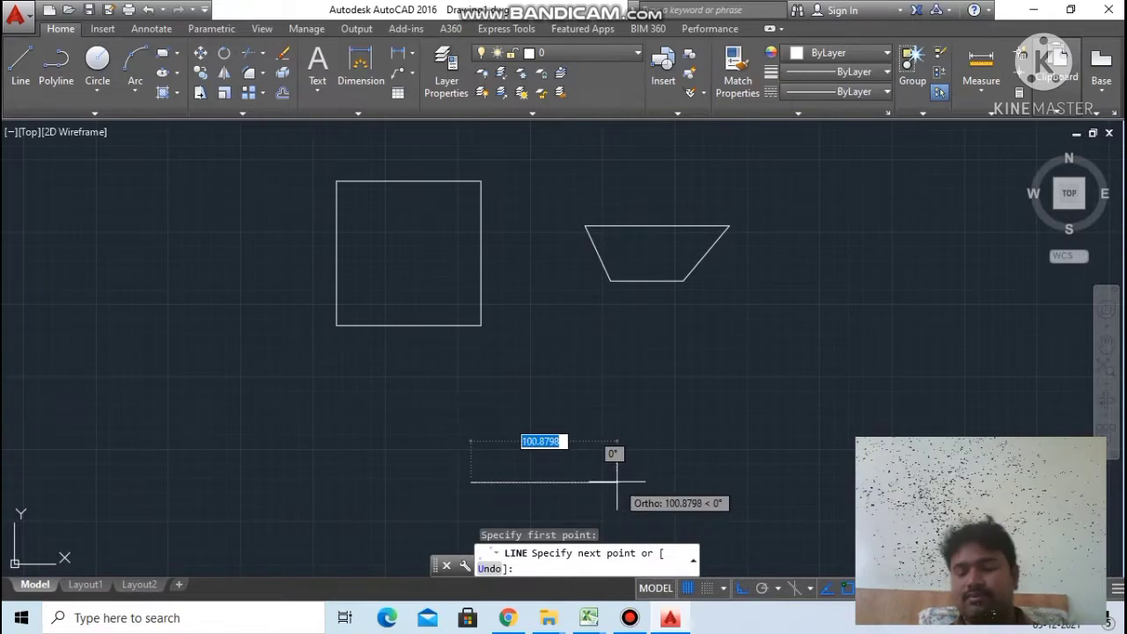
pyautogui.write('80')
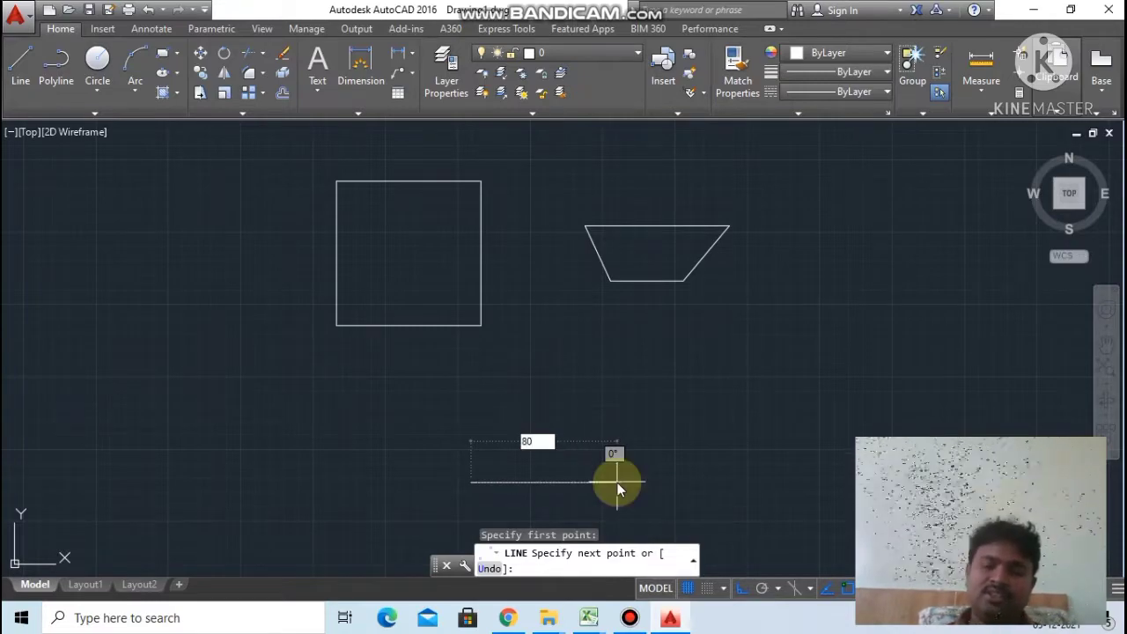
pyautogui.press('Return')
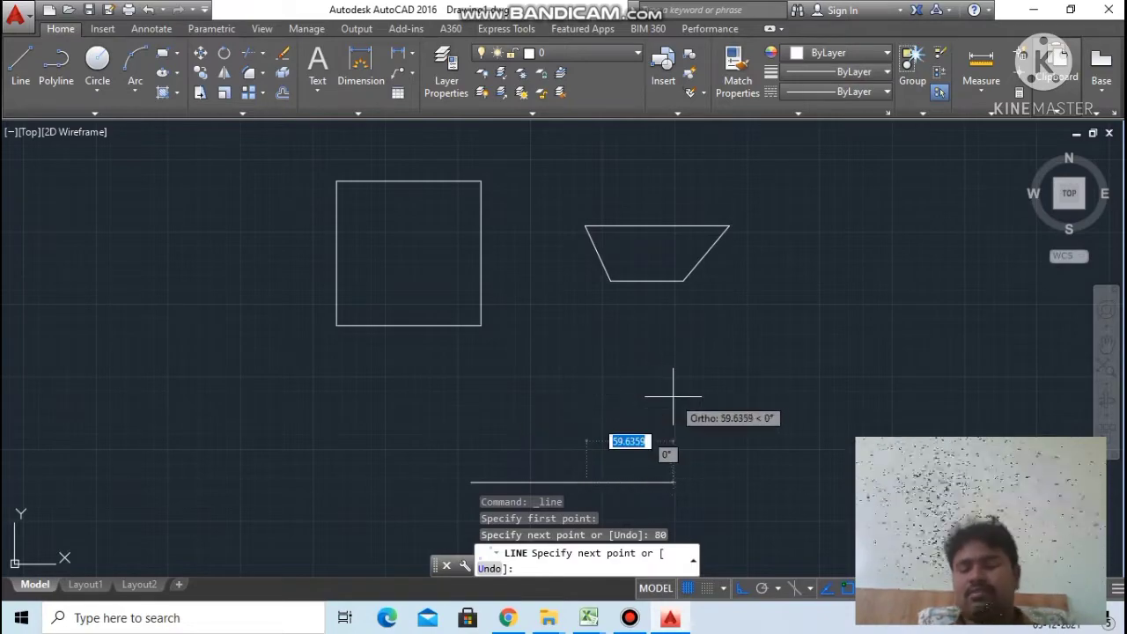
# Add a 40-unit segment rising at 35° from the 80-unit segment's end.
pyautogui.write('4')
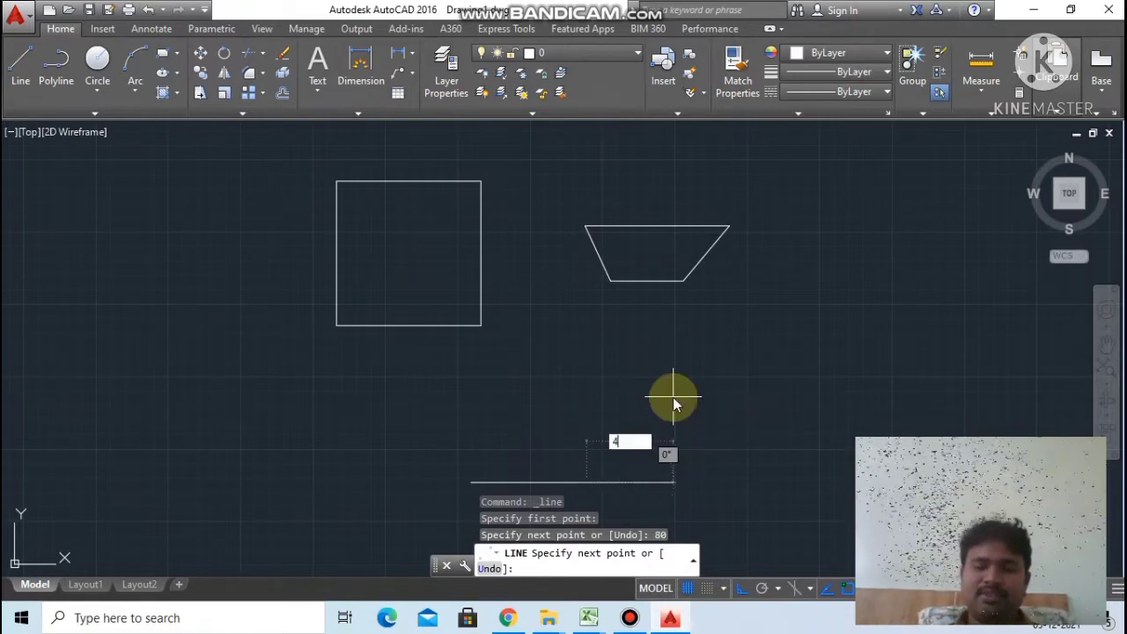
pyautogui.write('0')
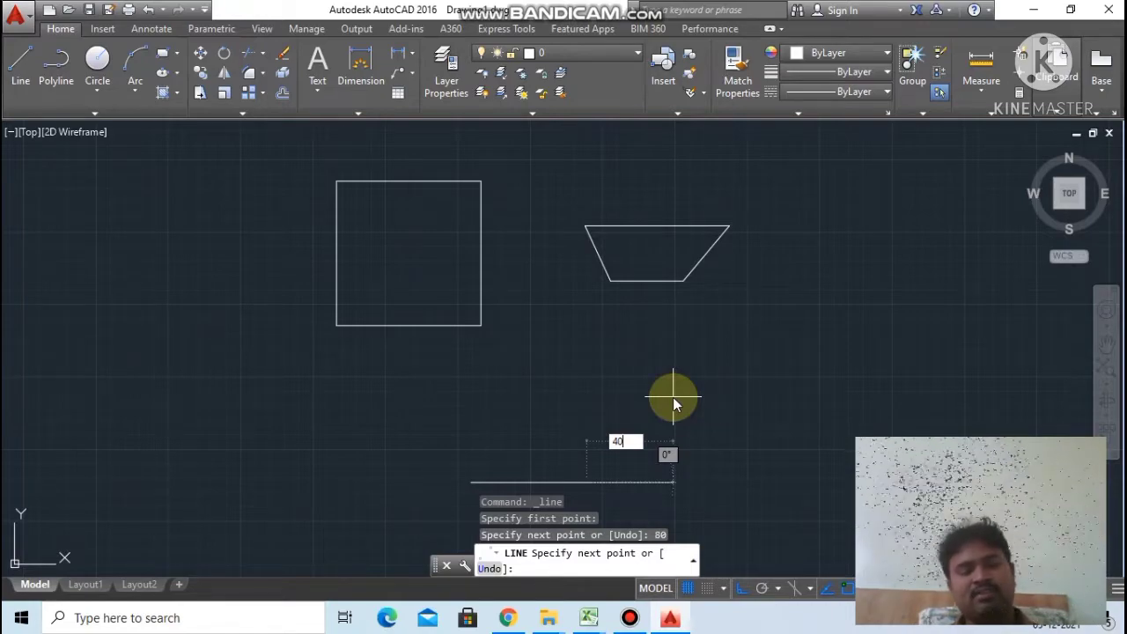
pyautogui.press('Tab')
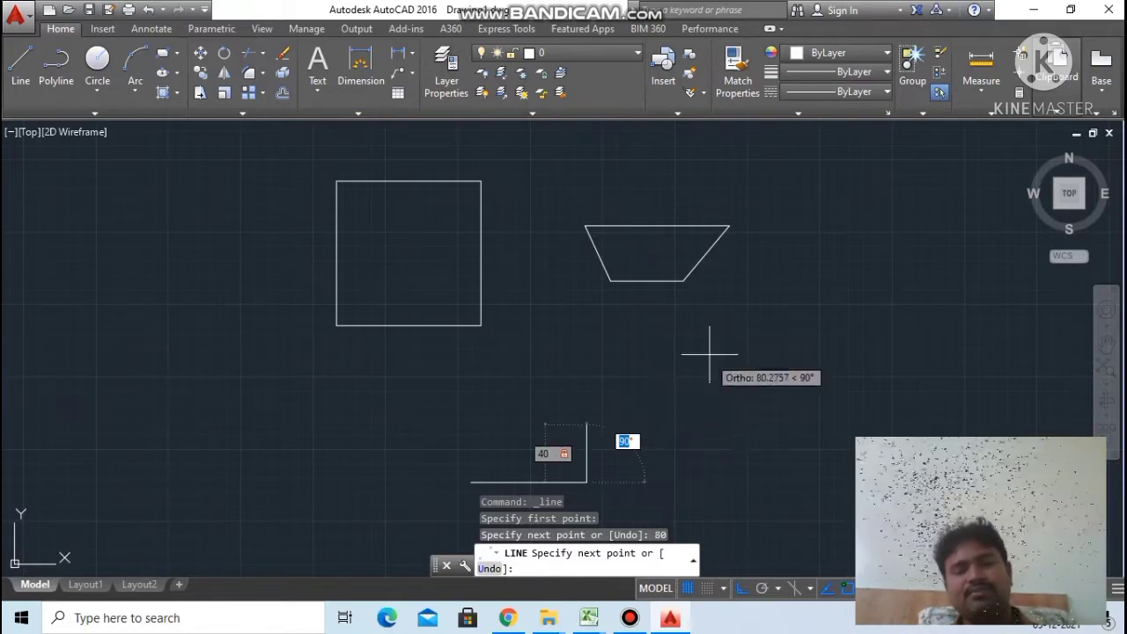
pyautogui.scroll(3, 586, 440)
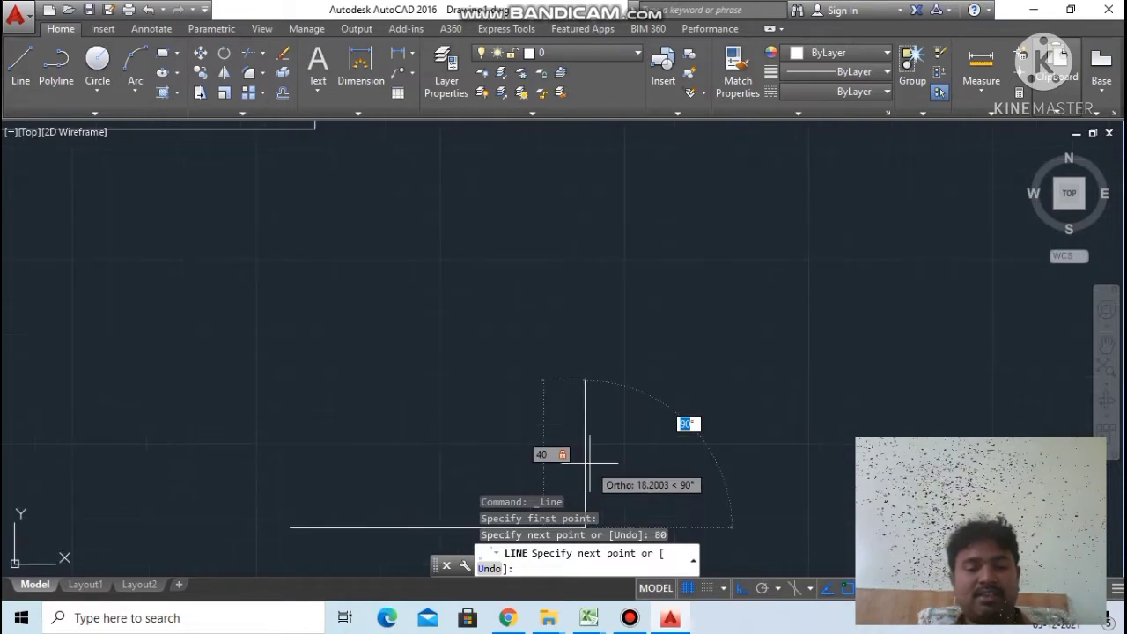
pyautogui.scroll(-3, 587, 449)
pyautogui.scroll(1, 586, 444)
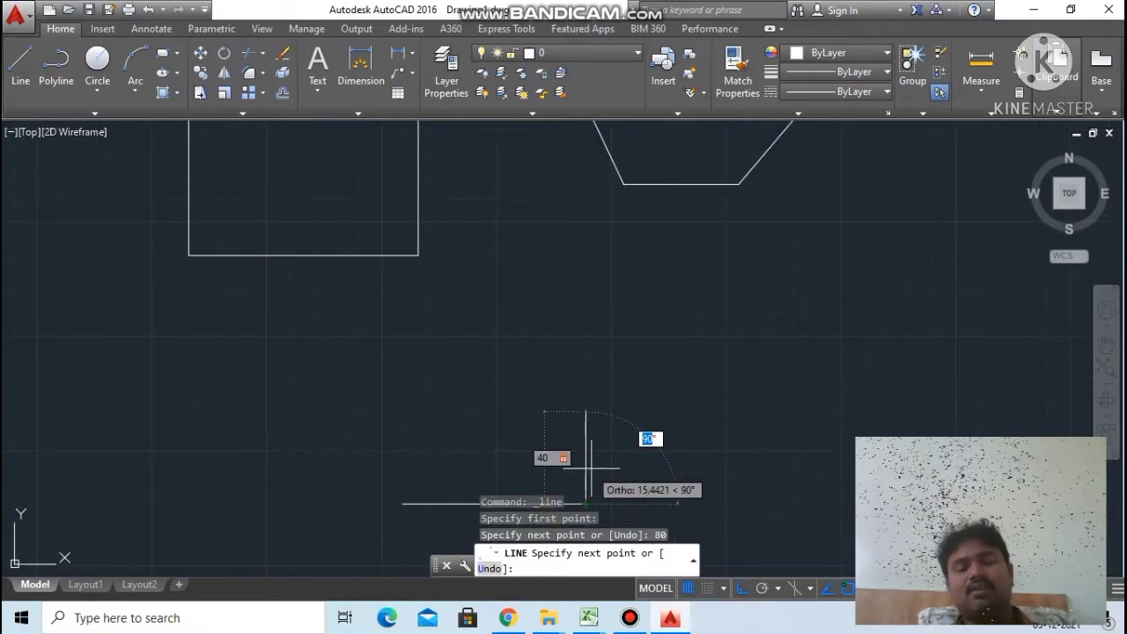
pyautogui.moveTo(590, 466); pyautogui.dragTo(676, 255, button='middle')
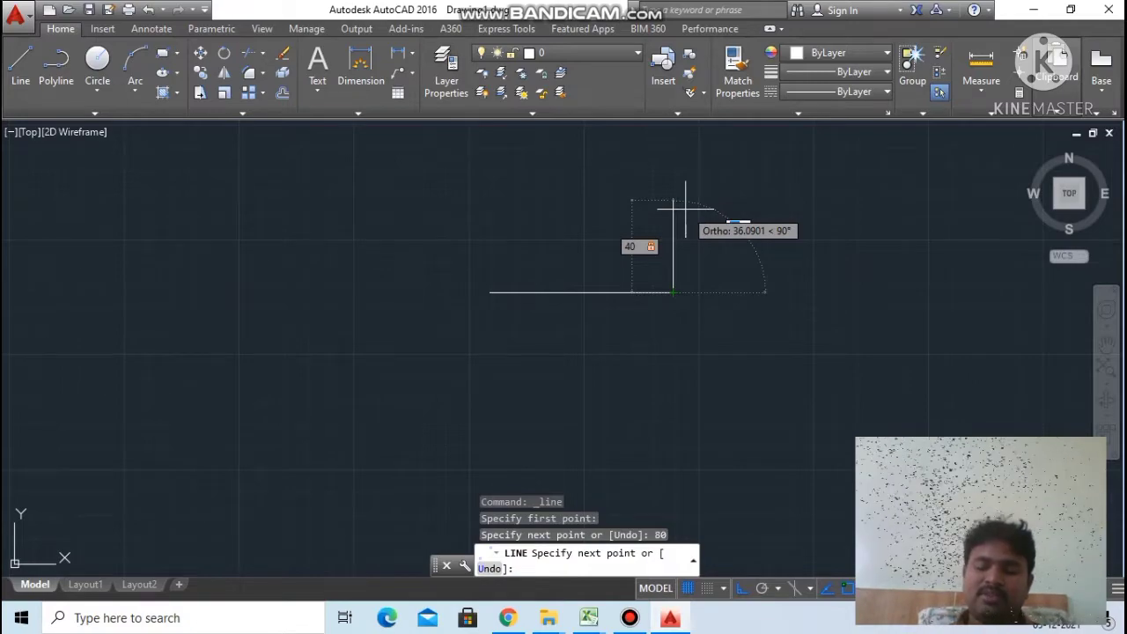
pyautogui.write('35')
pyautogui.press('Return')
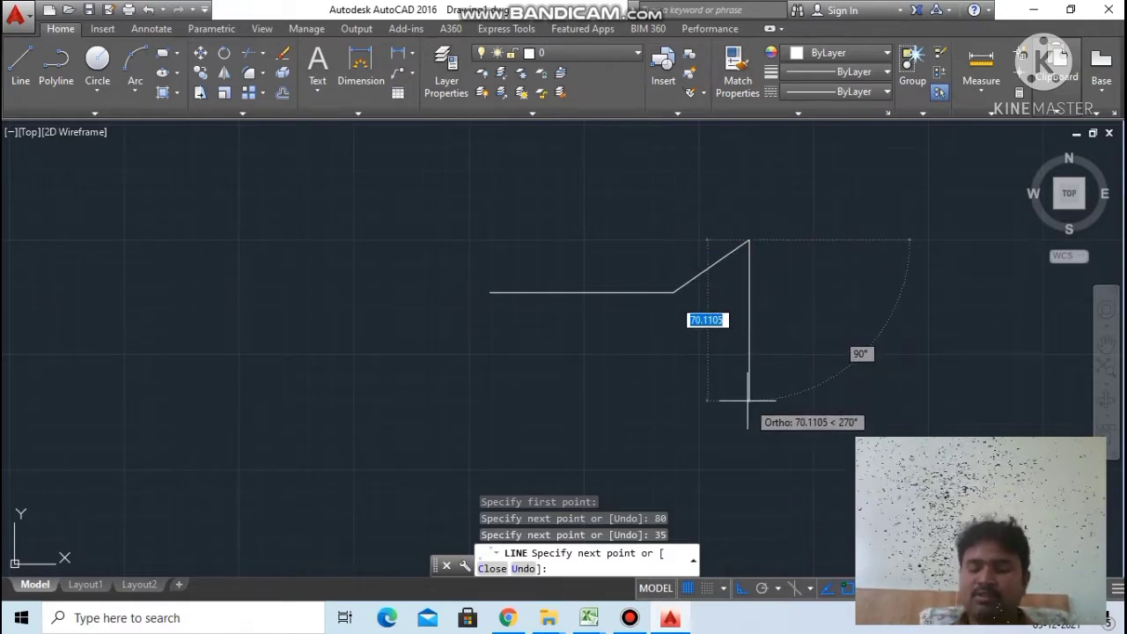
# Extend the chain with a 100-unit downward segment and a 150-unit leftward segment.
pyautogui.write('100')
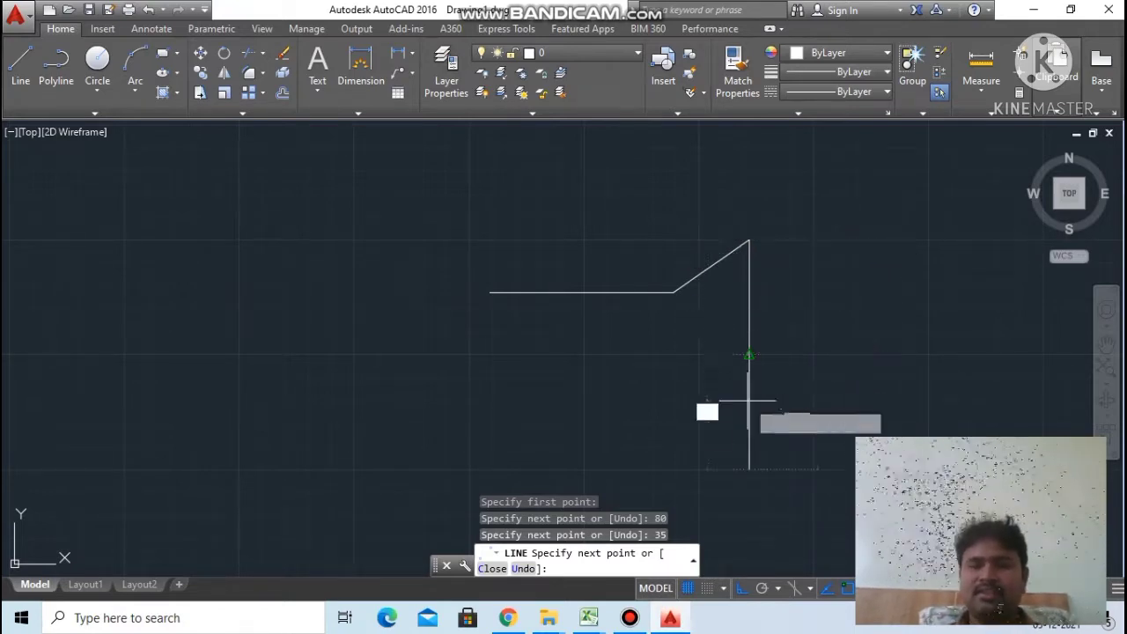
pyautogui.press('Return')
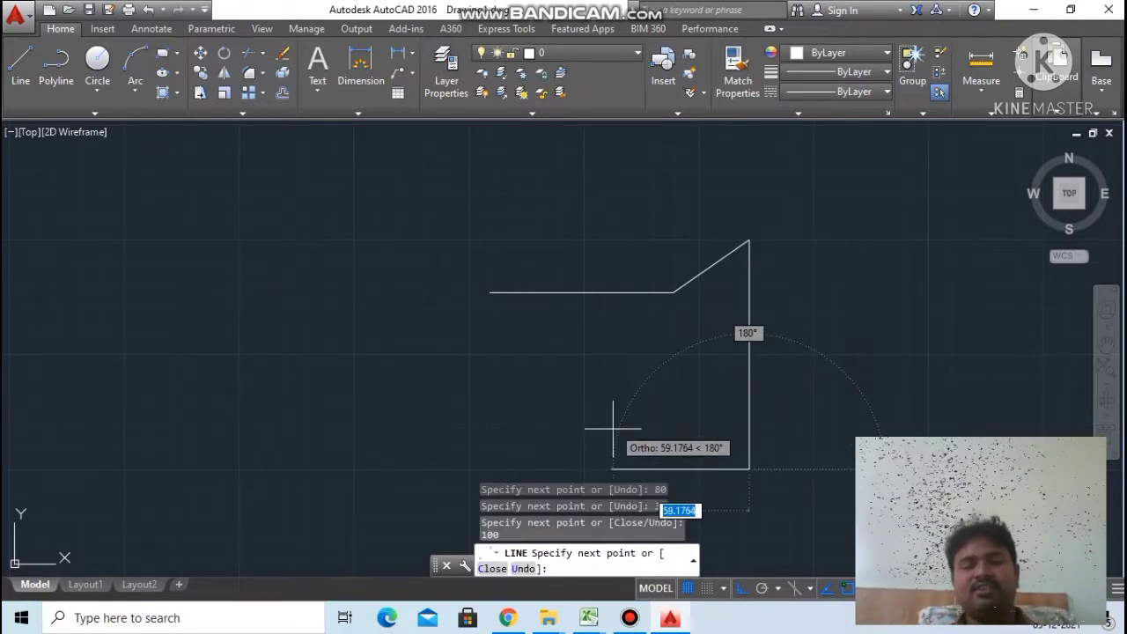
pyautogui.scroll(-4, 604, 419)
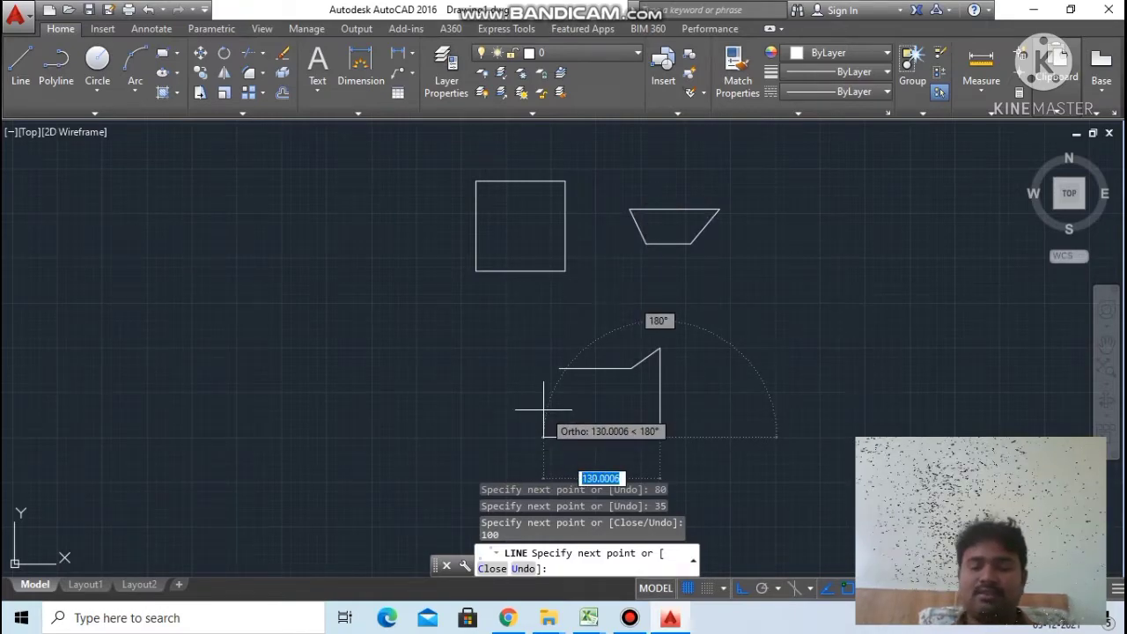
pyautogui.write('150')
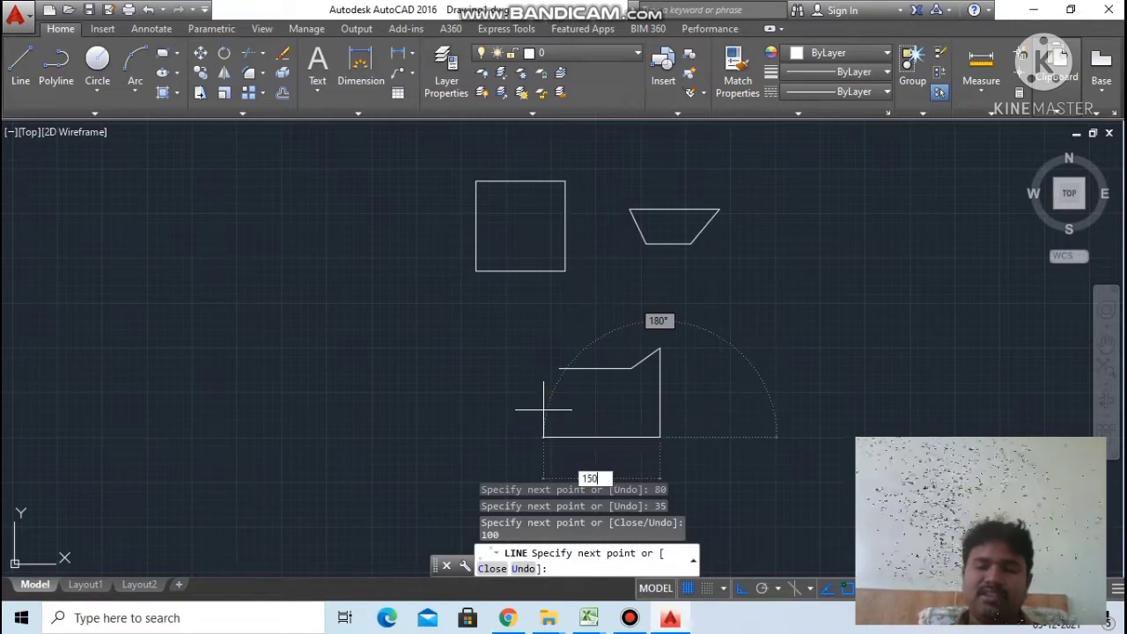
pyautogui.press('Return')
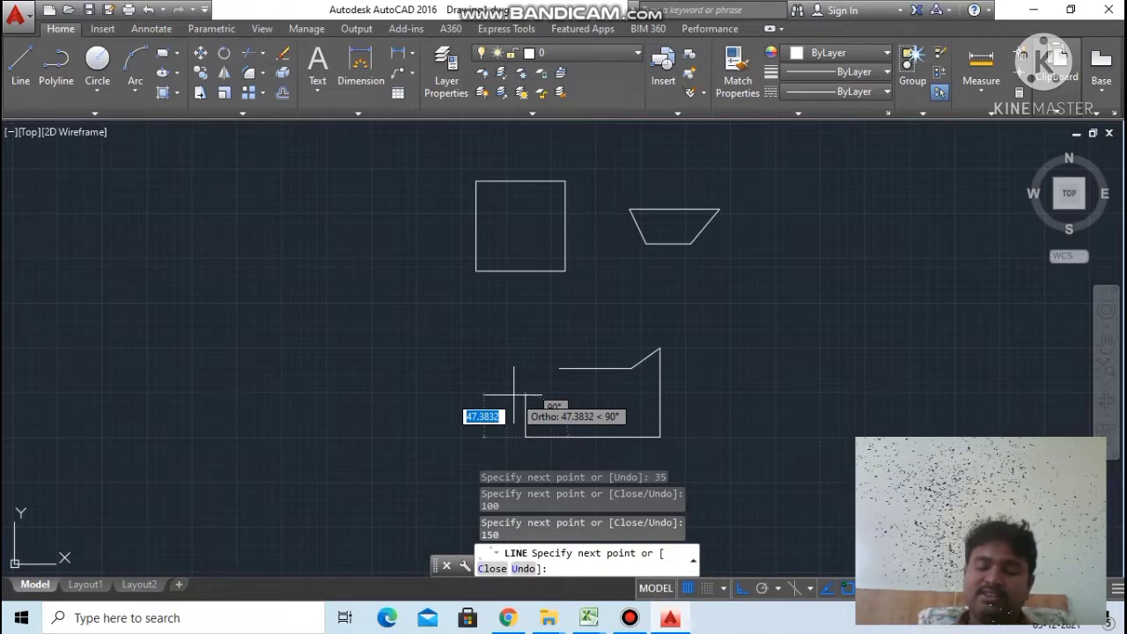
# Add an 80-unit segment at 190° and end the Line command.
pyautogui.write('8')
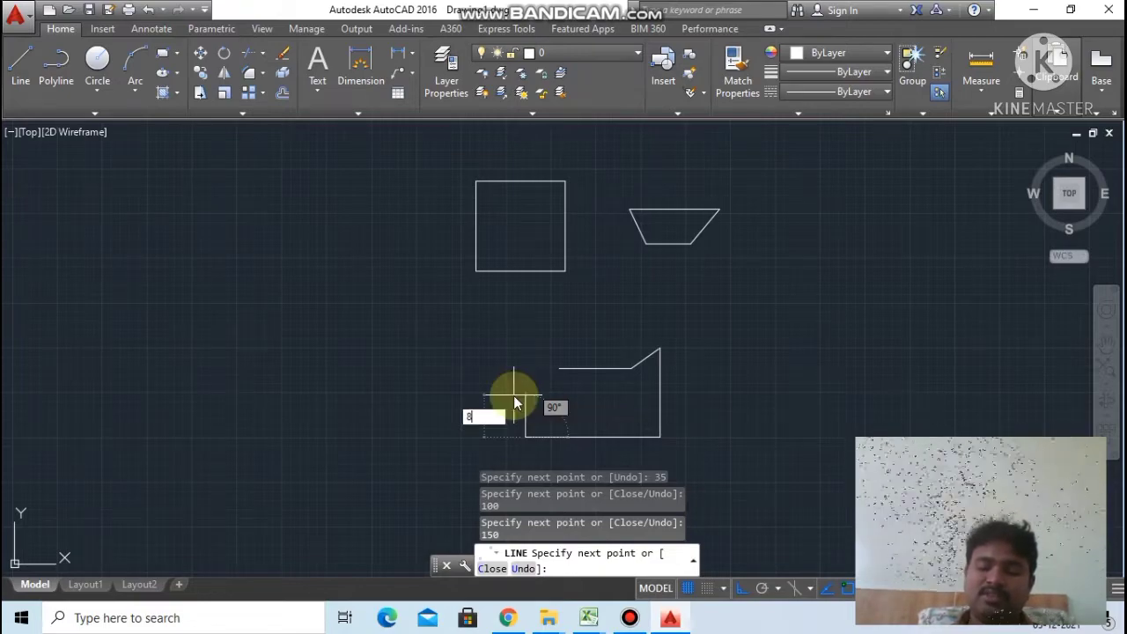
pyautogui.write('0')
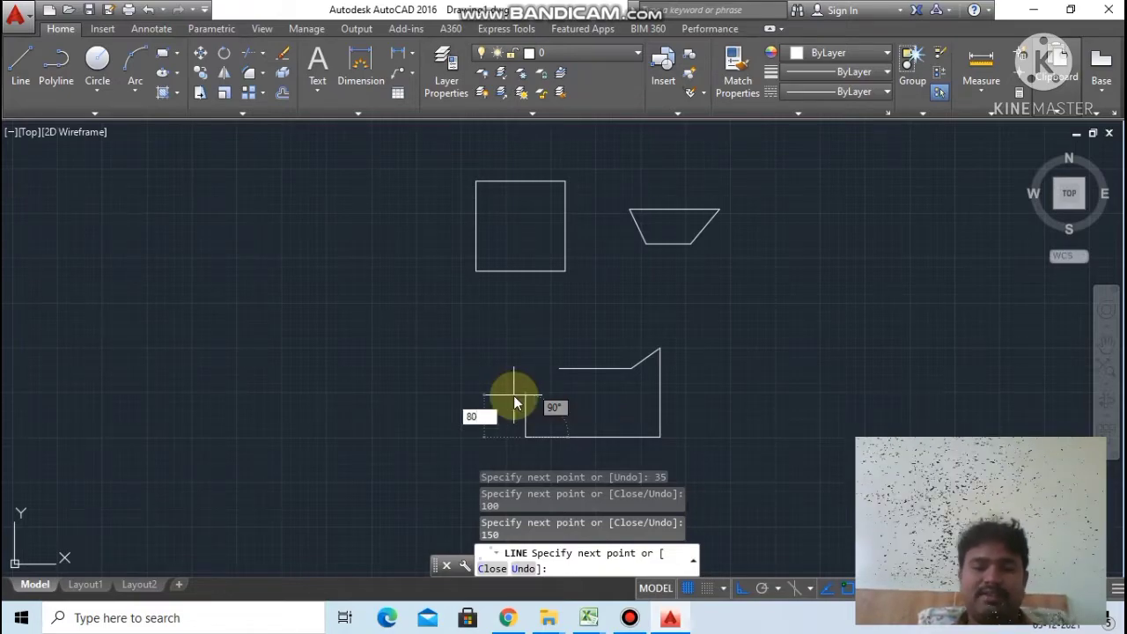
pyautogui.press('Tab')
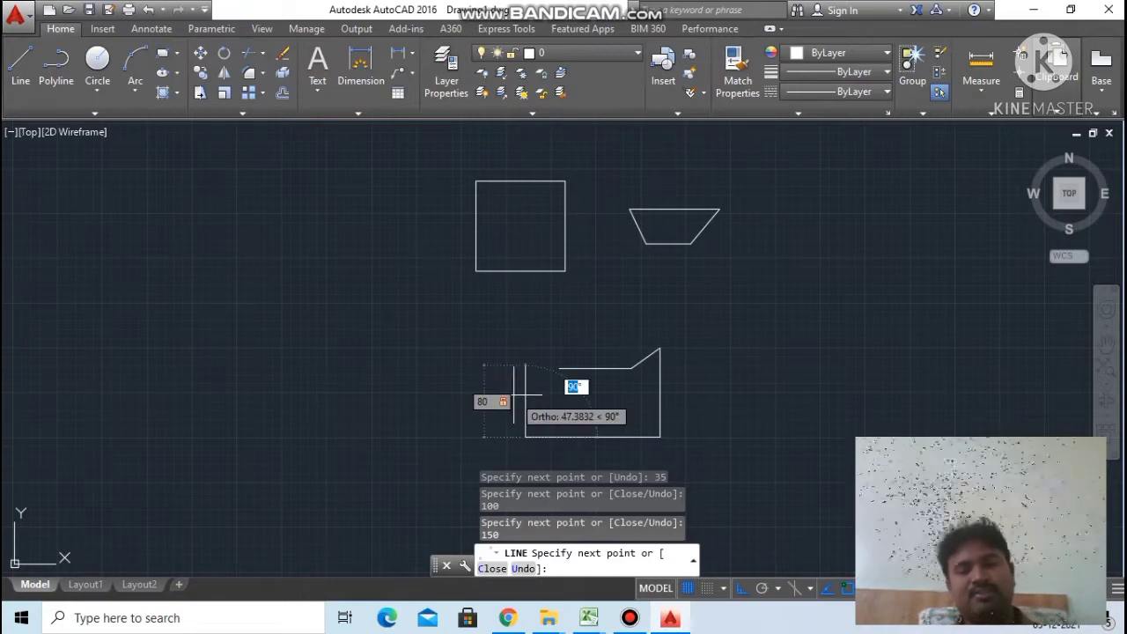
pyautogui.scroll(2, 513, 384)
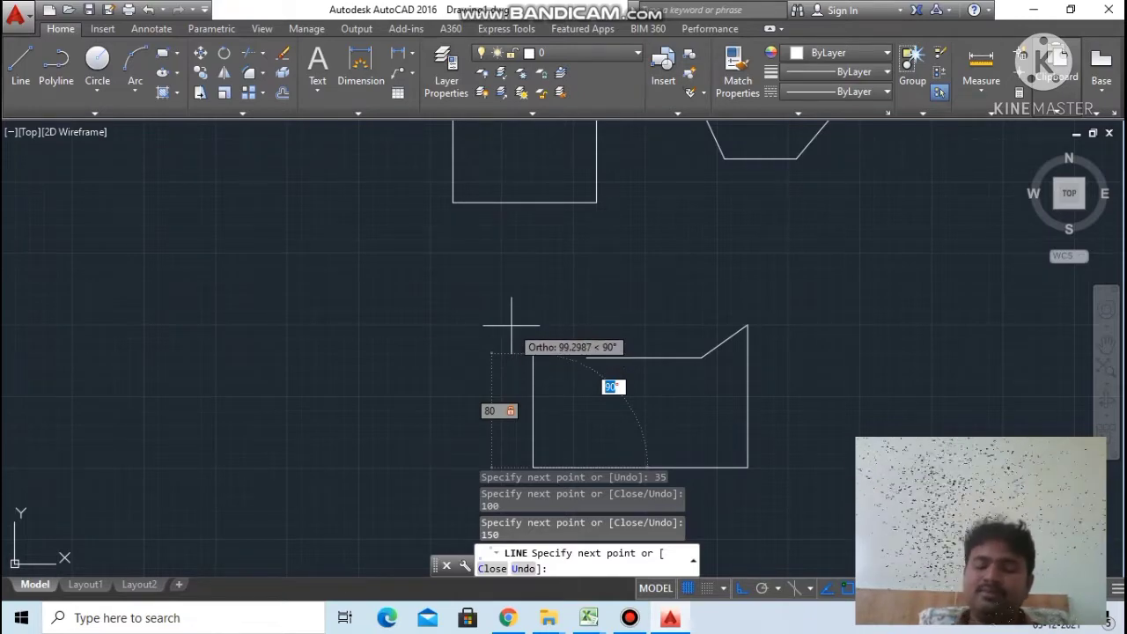
pyautogui.write('19')
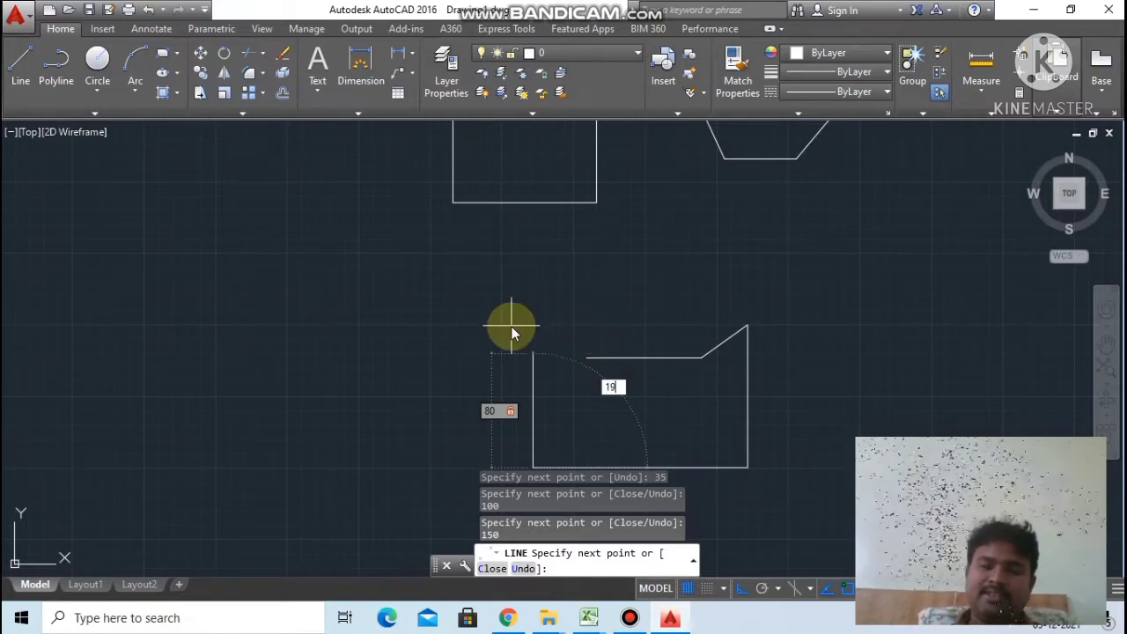
pyautogui.press('Return')
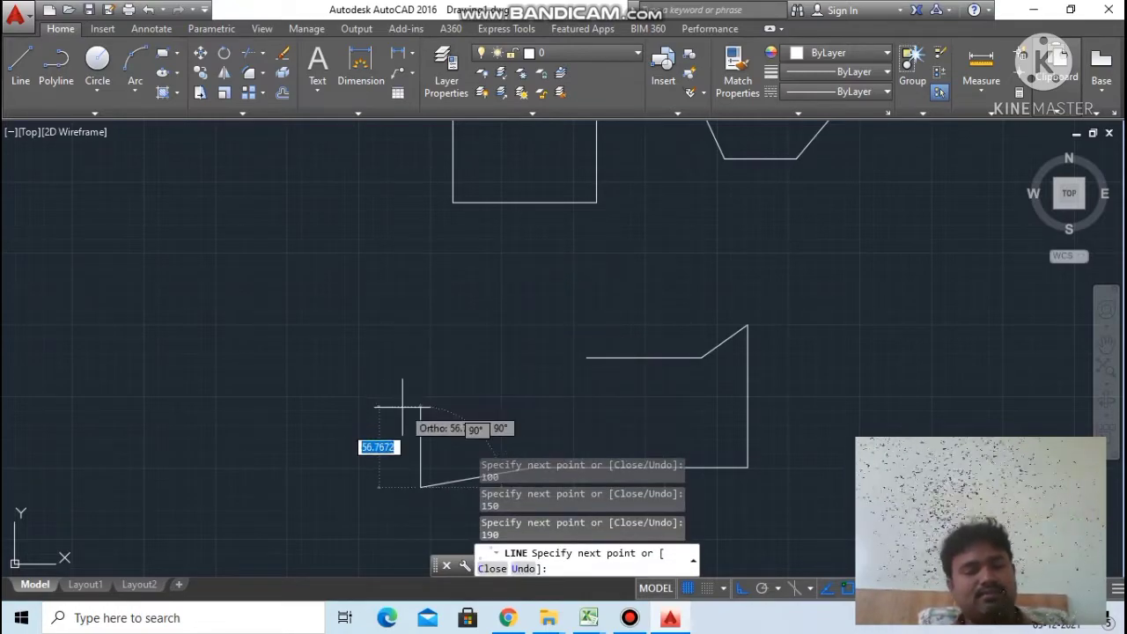
pyautogui.press('Escape')
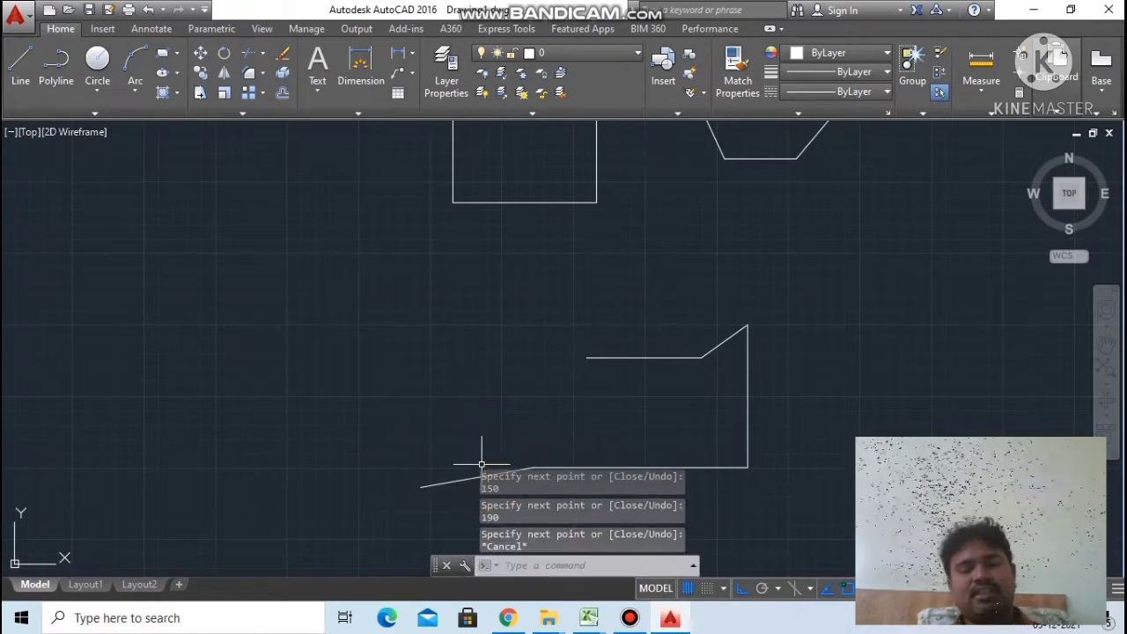
pyautogui.moveTo(609, 434); pyautogui.dragTo(587, 256, button='middle')
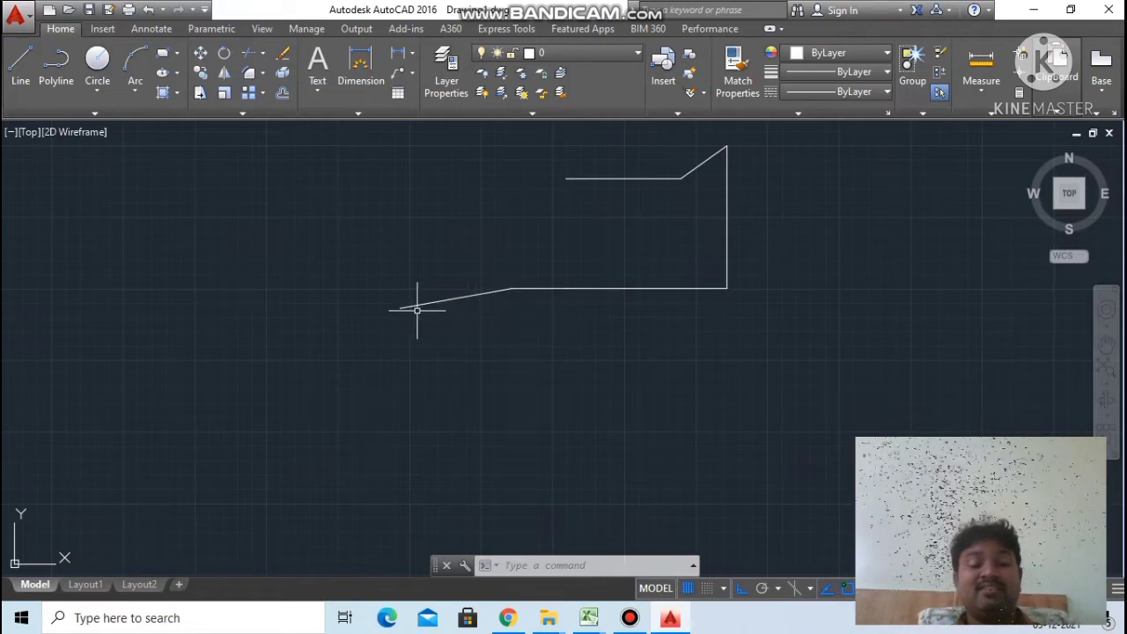
pyautogui.scroll(4, 414, 310)
pyautogui.scroll(-4, 419, 321)
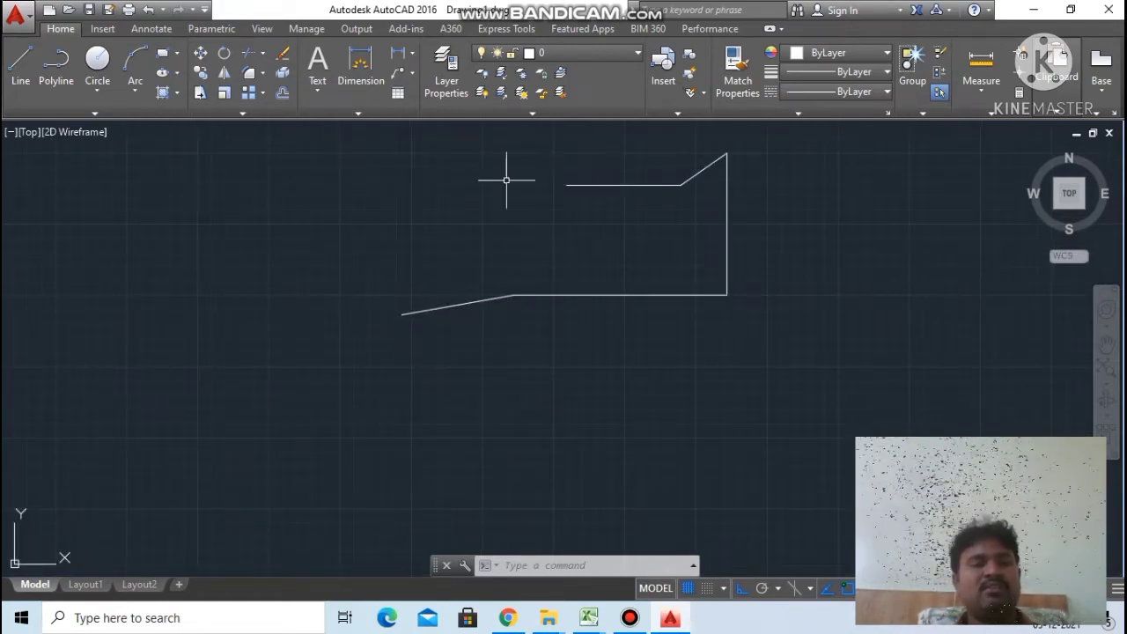
# Draw a line from the slanted tail's left end to the top edge's left end.
pyautogui.click(20, 64)
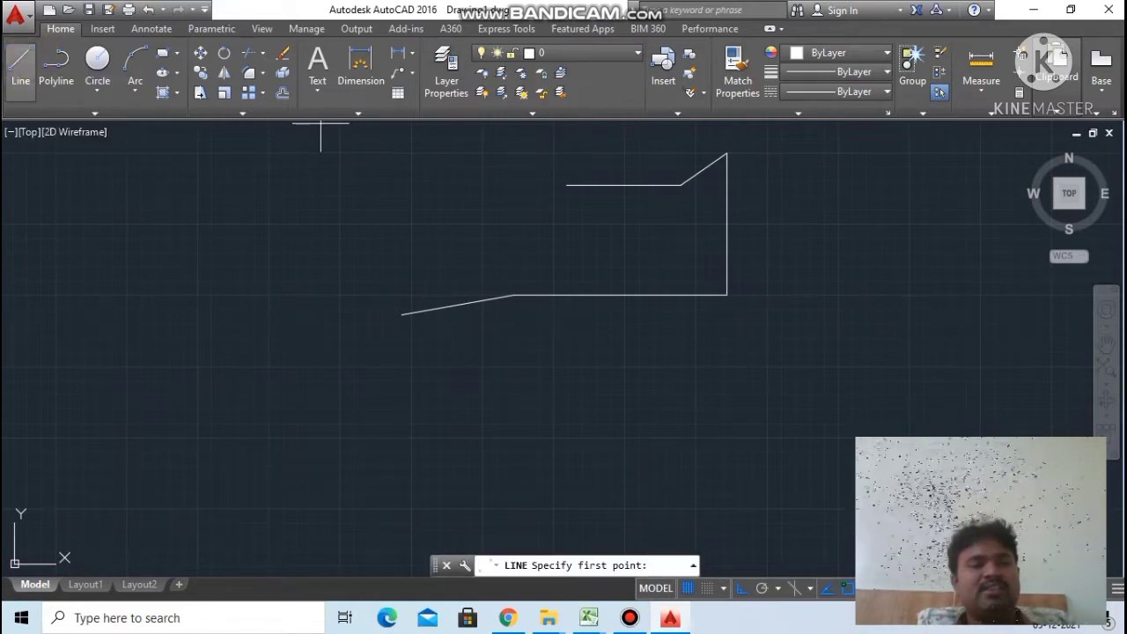
pyautogui.click(401, 313)
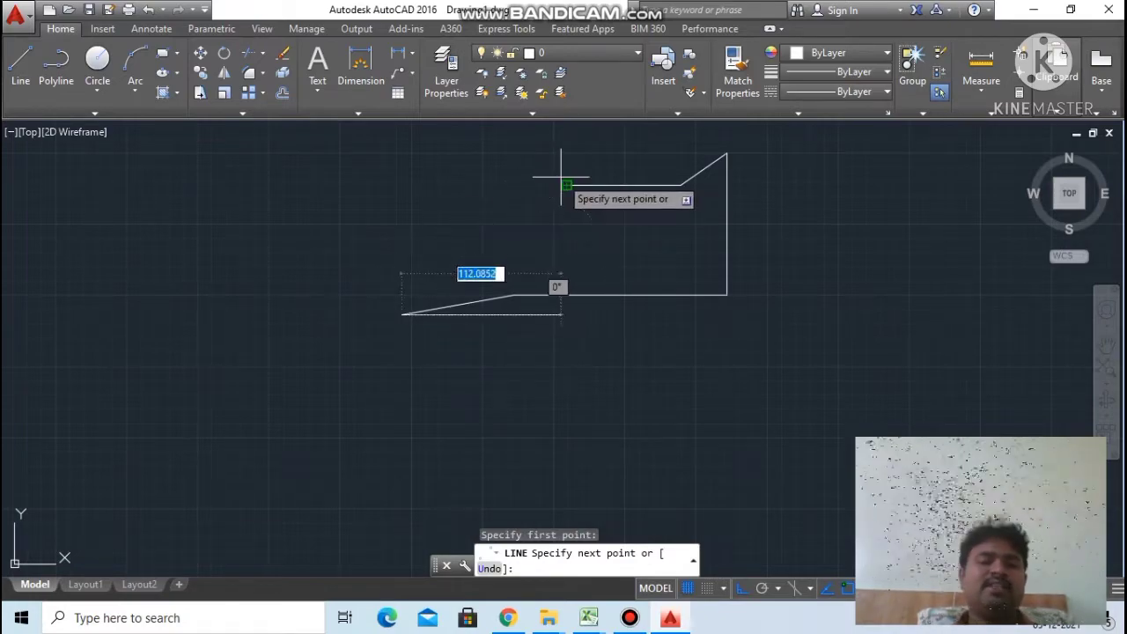
pyautogui.click(562, 180)
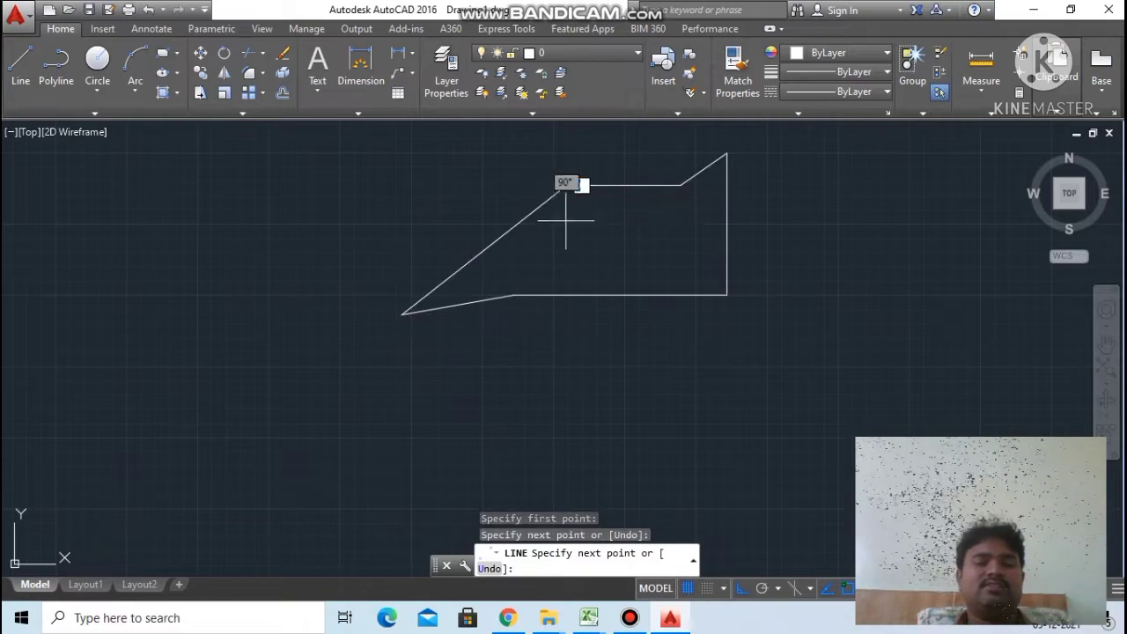
pyautogui.press('Escape')
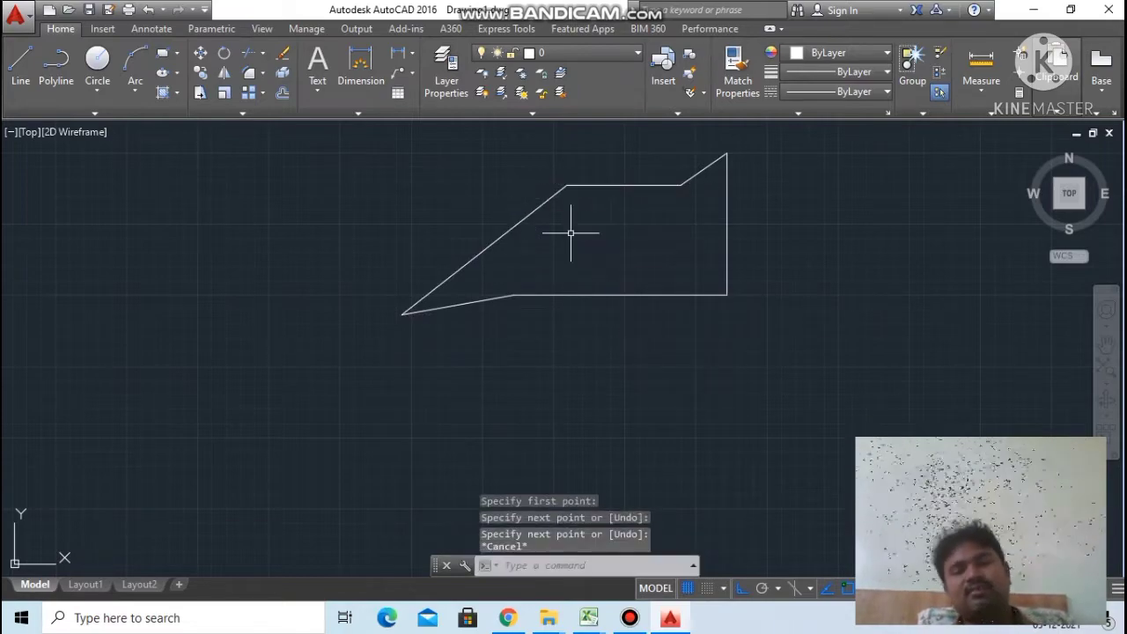
pyautogui.scroll(-4, 651, 224)
pyautogui.scroll(-2, 674, 226)
# Zoom and pan around the square, trapezoid and closed outline, then minimize AutoCAD.
pyautogui.scroll(6, 680, 169)
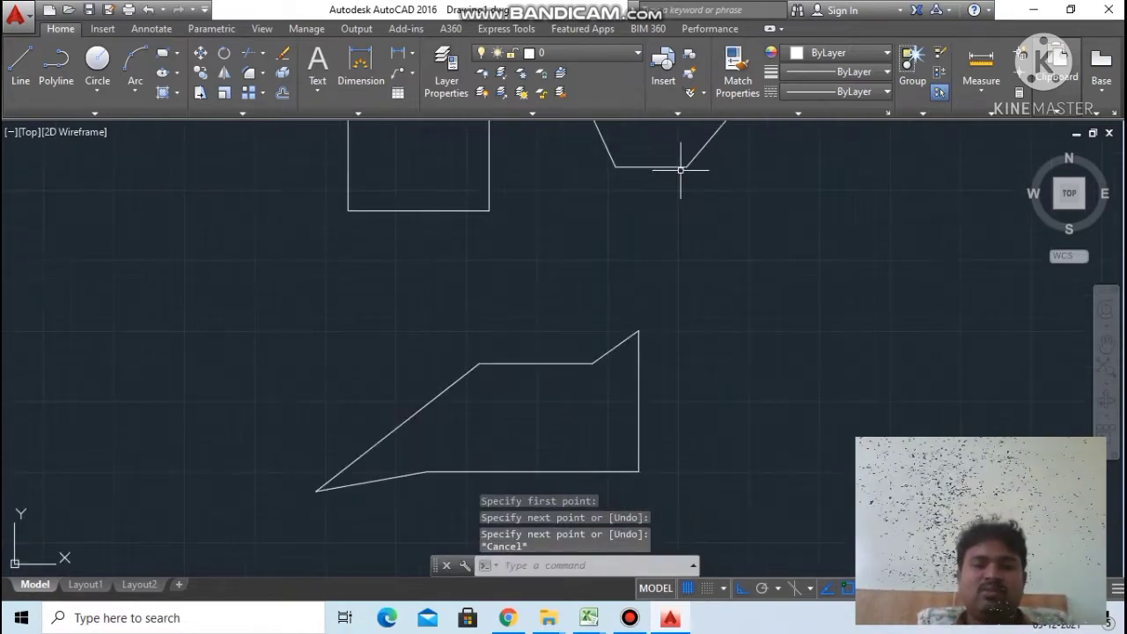
pyautogui.scroll(-2, 679, 169)
pyautogui.scroll(-2, 674, 170)
pyautogui.scroll(-2, 657, 216)
pyautogui.scroll(-2, 654, 221)
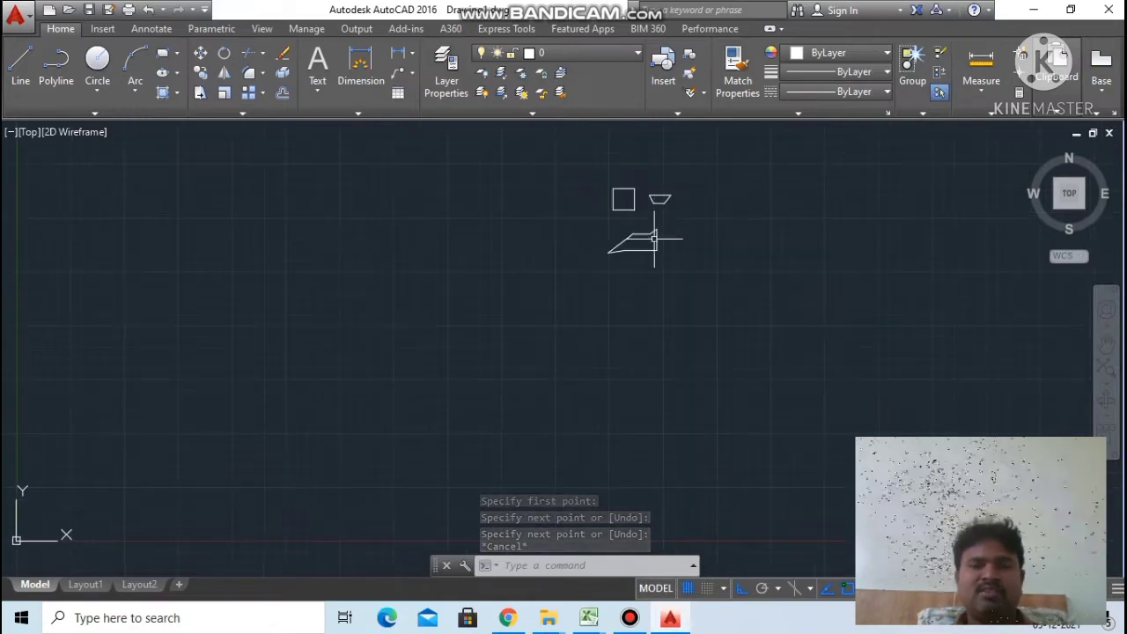
pyautogui.scroll(2, 654, 238)
pyautogui.scroll(3, 653, 244)
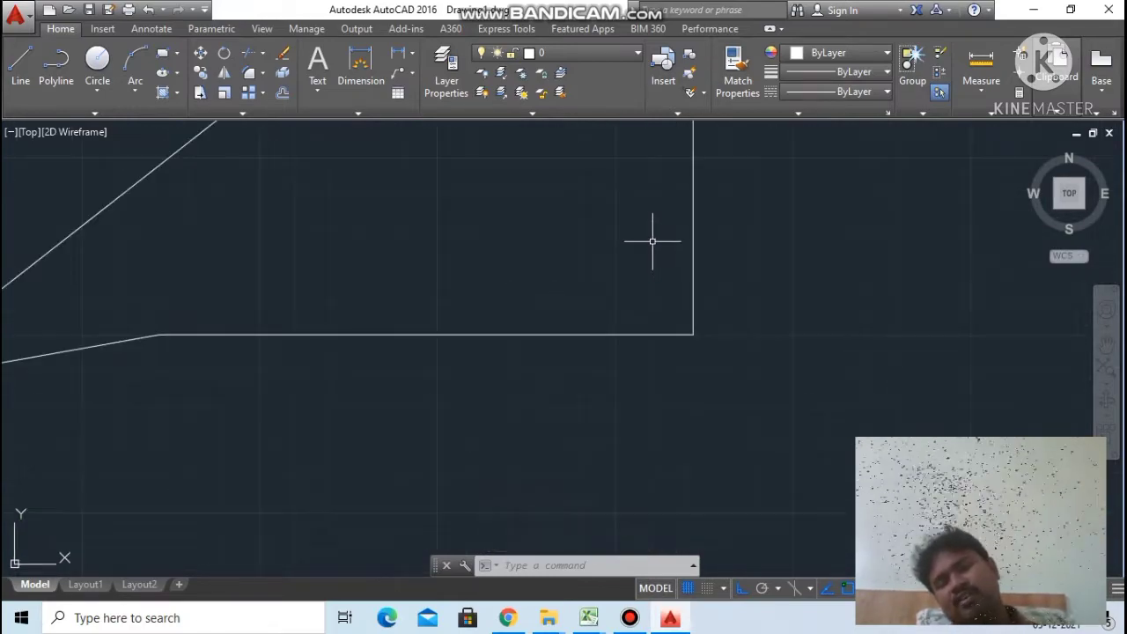
pyautogui.scroll(-2, 653, 241)
pyautogui.scroll(-3, 658, 224)
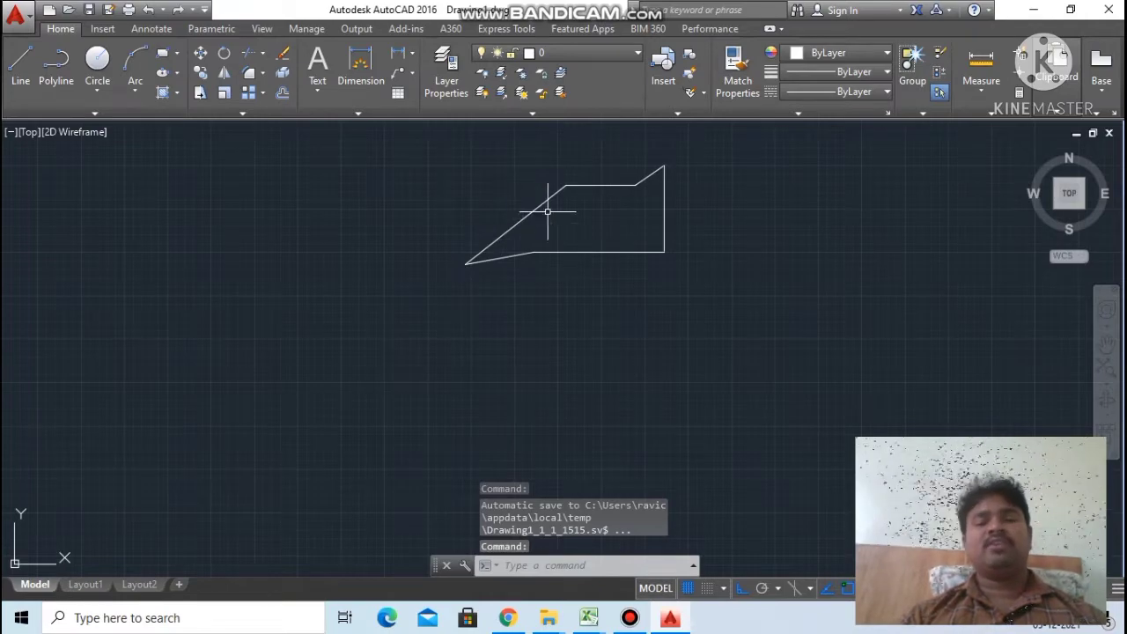
pyautogui.scroll(-1, 574, 192)
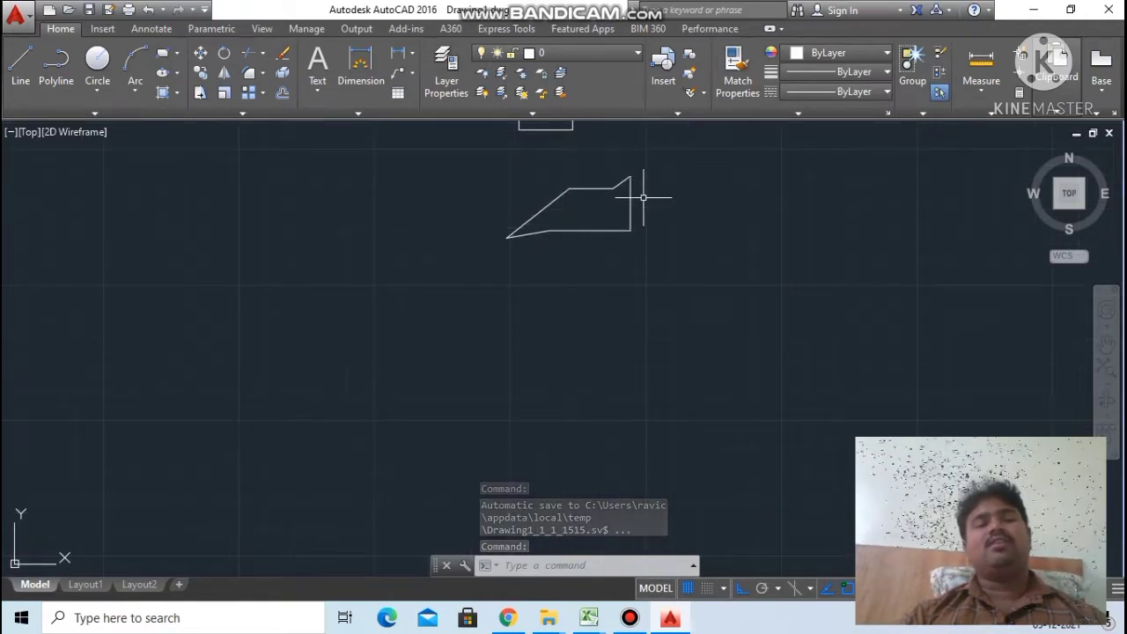
pyautogui.scroll(-1, 638, 197)
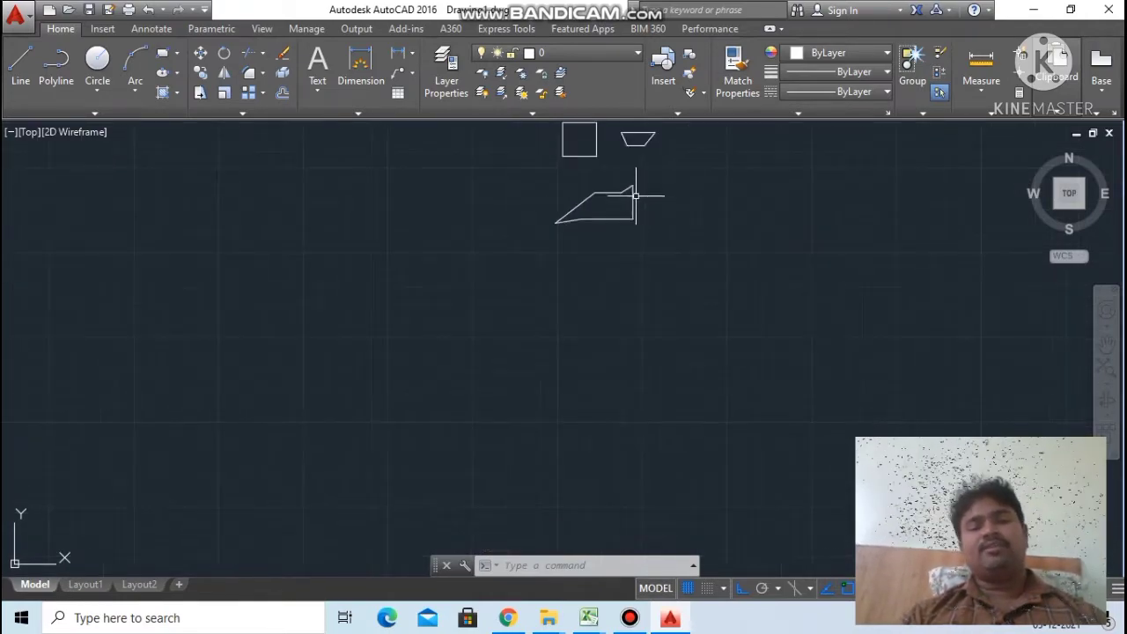
pyautogui.moveTo(649, 143); pyautogui.dragTo(621, 228, button='middle')
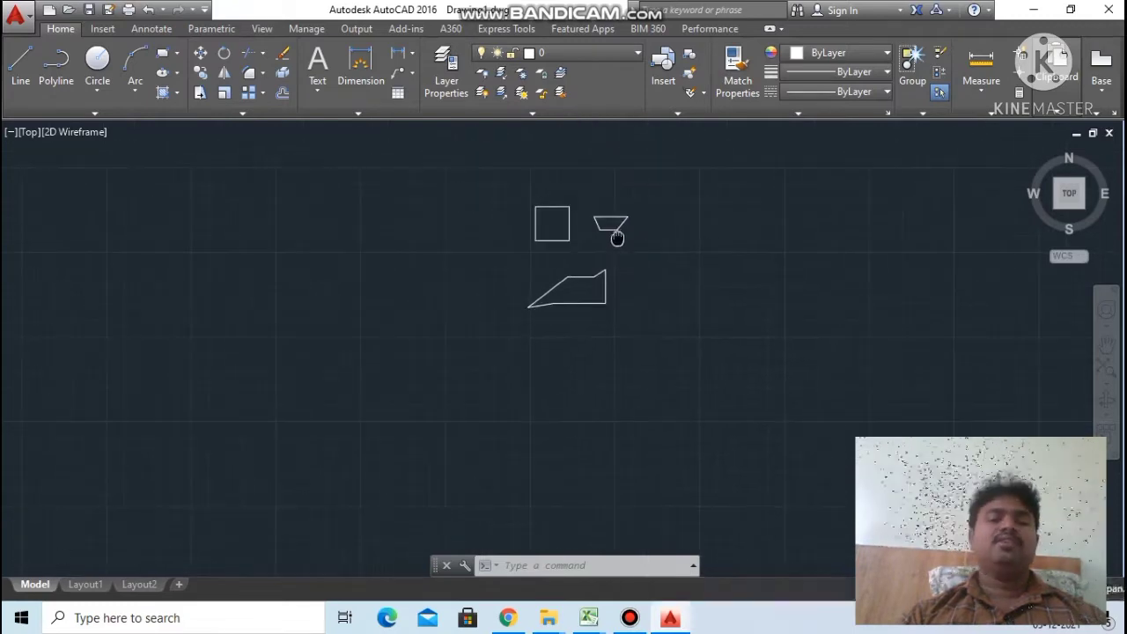
pyautogui.scroll(2, 559, 301)
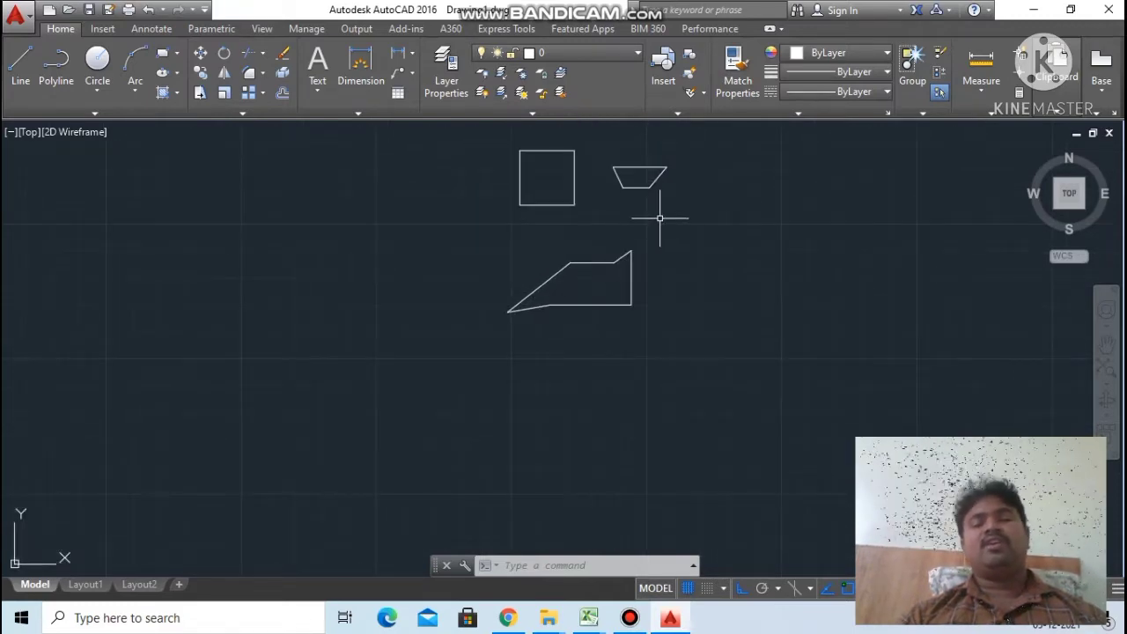
pyautogui.scroll(2, 659, 218)
pyautogui.scroll(-2, 659, 217)
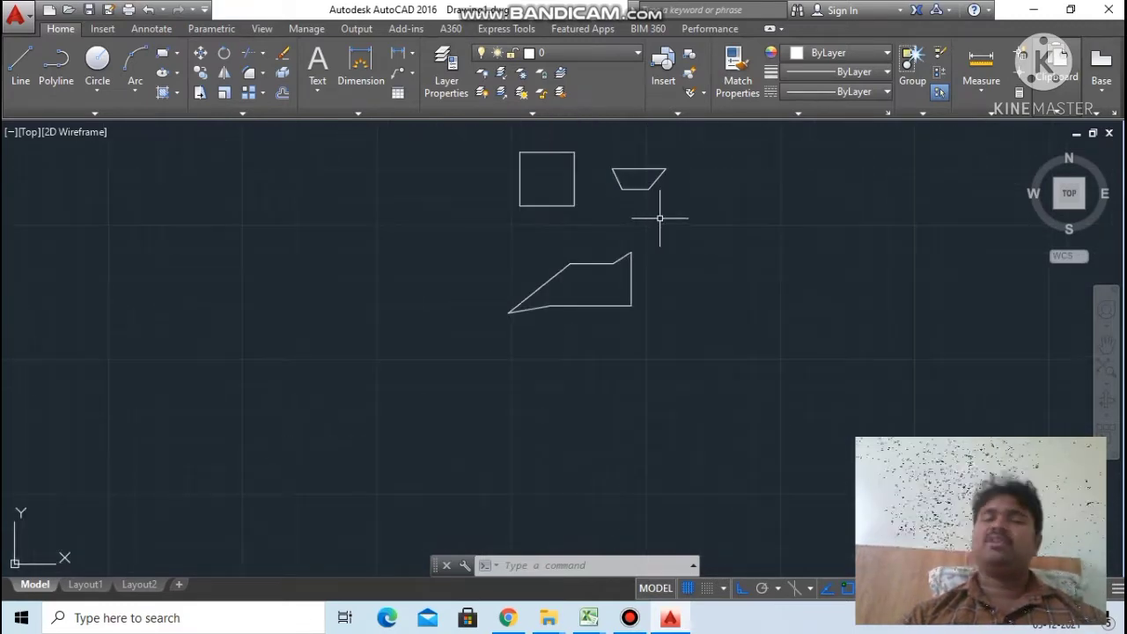
pyautogui.scroll(-2, 660, 217)
pyautogui.scroll(2, 662, 209)
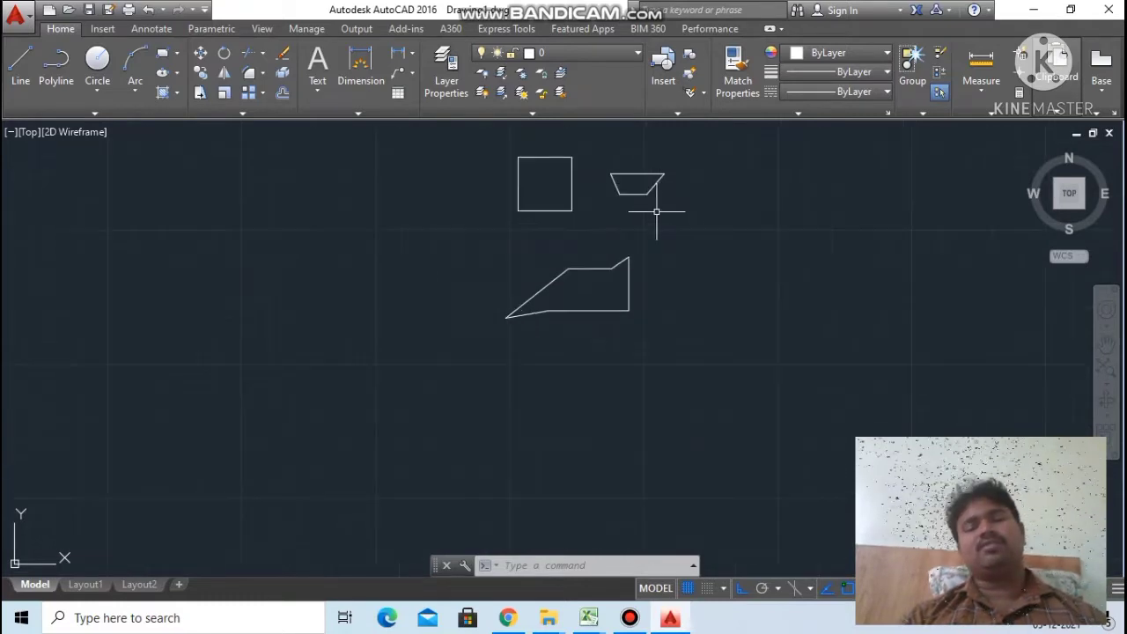
pyautogui.scroll(-2, 649, 138)
pyautogui.scroll(-2, 647, 141)
pyautogui.scroll(4, 647, 141)
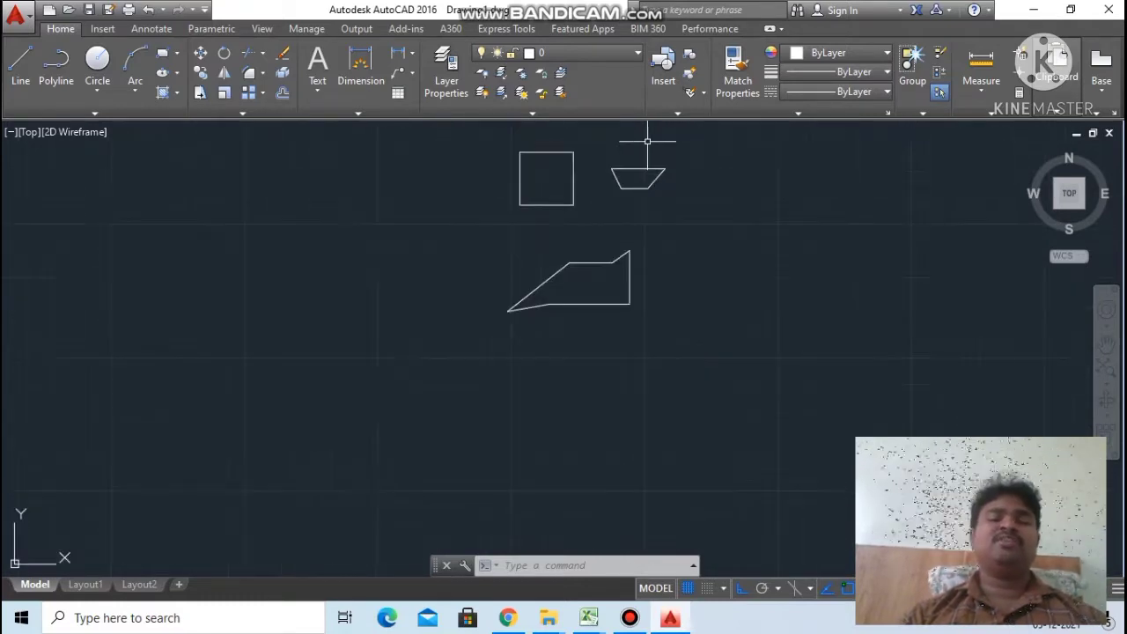
pyautogui.scroll(2, 647, 141)
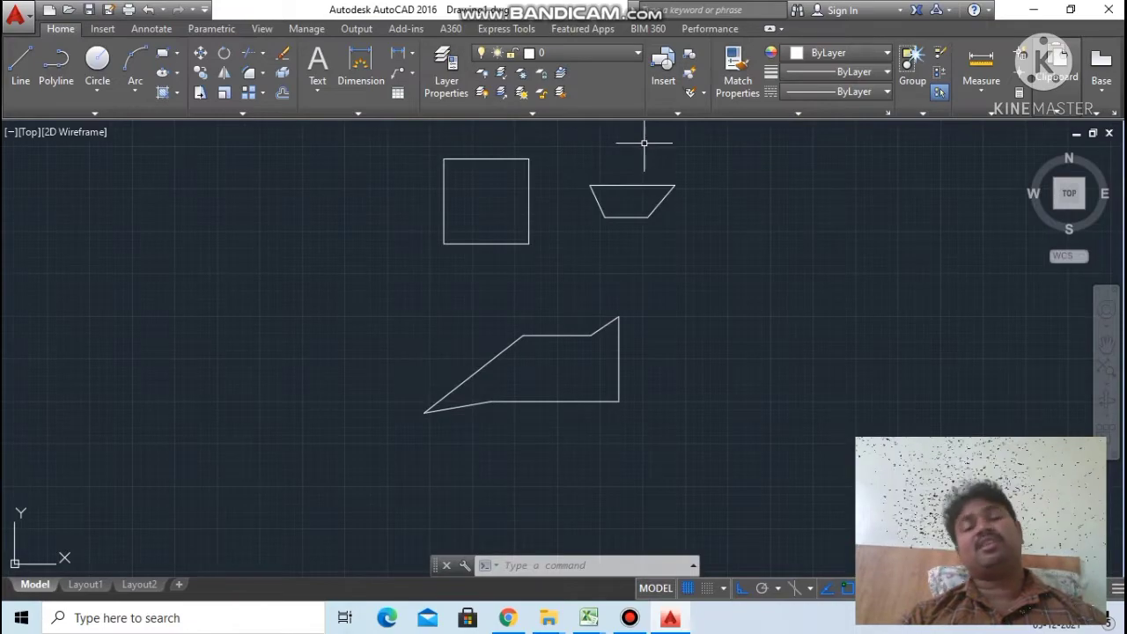
pyautogui.scroll(-2, 630, 171)
pyautogui.scroll(-2, 632, 182)
pyautogui.scroll(-2, 673, 201)
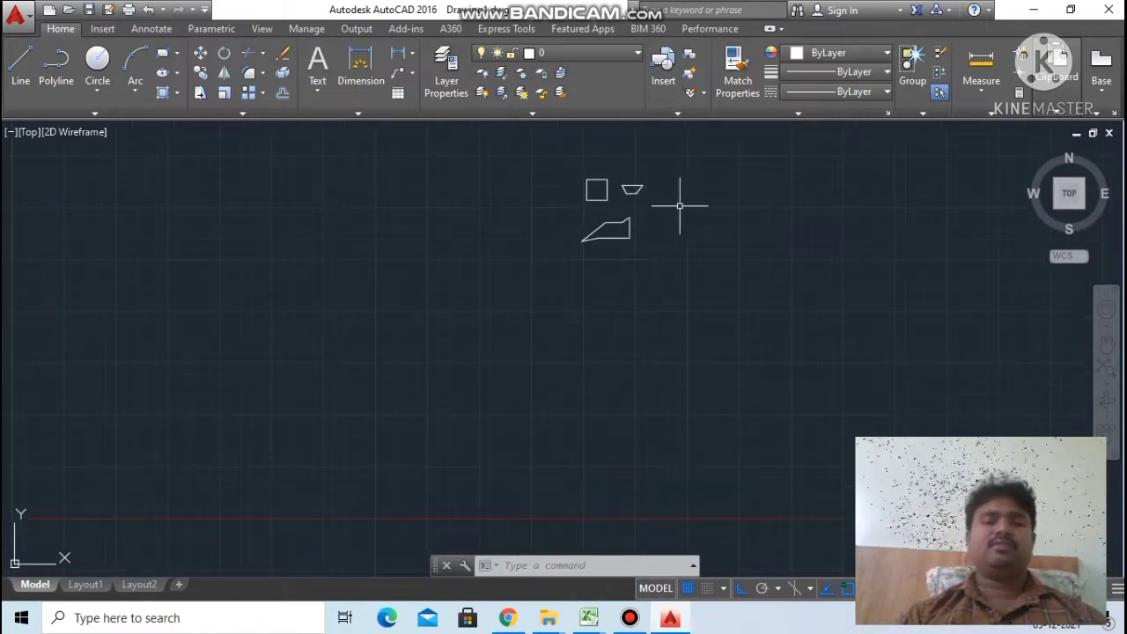
pyautogui.scroll(1, 647, 181)
pyautogui.scroll(2, 646, 179)
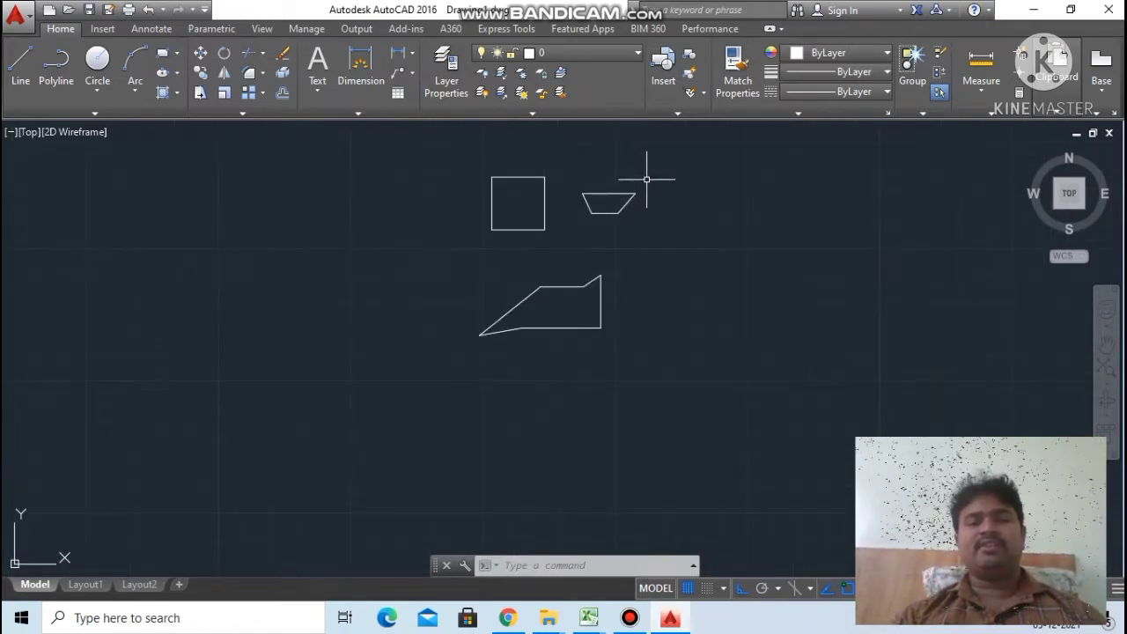
pyautogui.scroll(2, 644, 180)
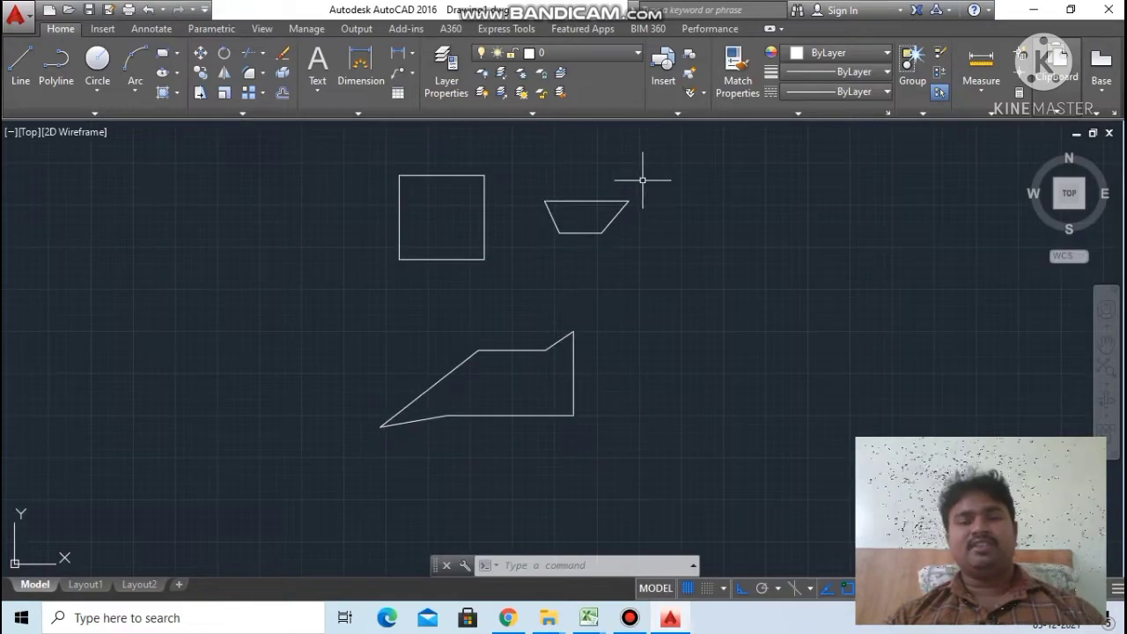
pyautogui.click(1032, 10)
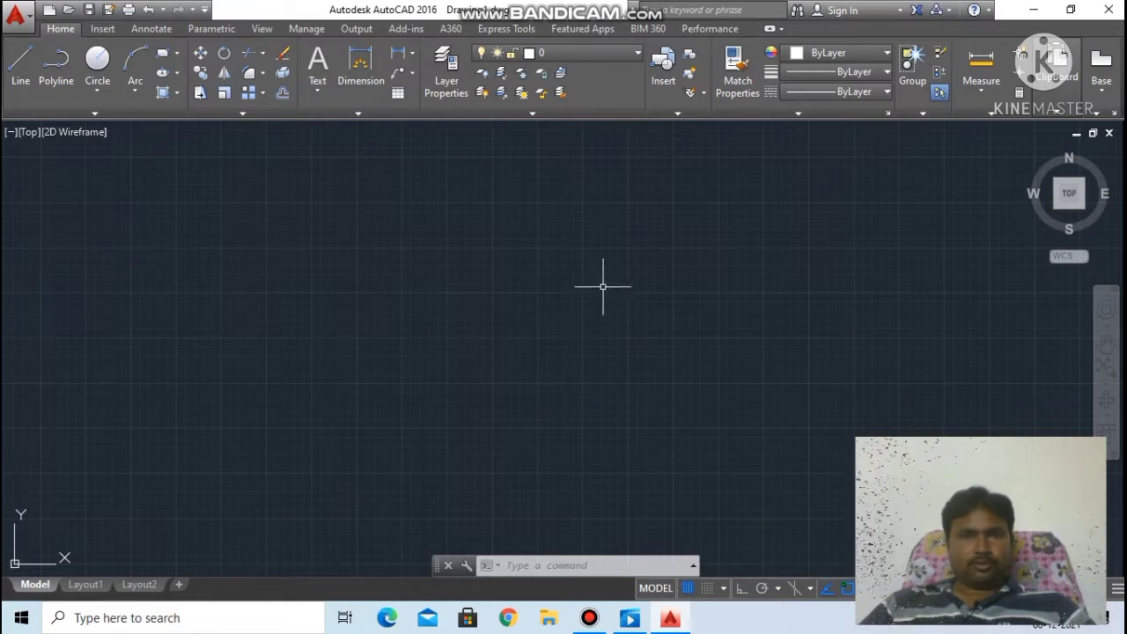
# Draw a four-corner line outline near the canvas centre and shut it with Close (C).
pyautogui.click(27, 66)
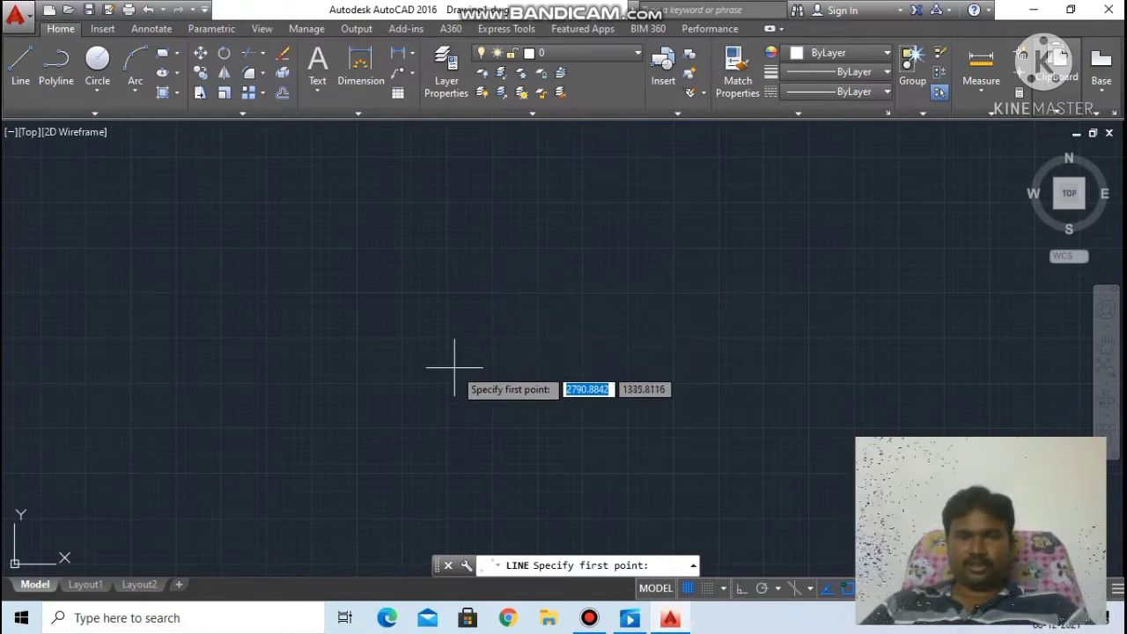
pyautogui.click(455, 367)
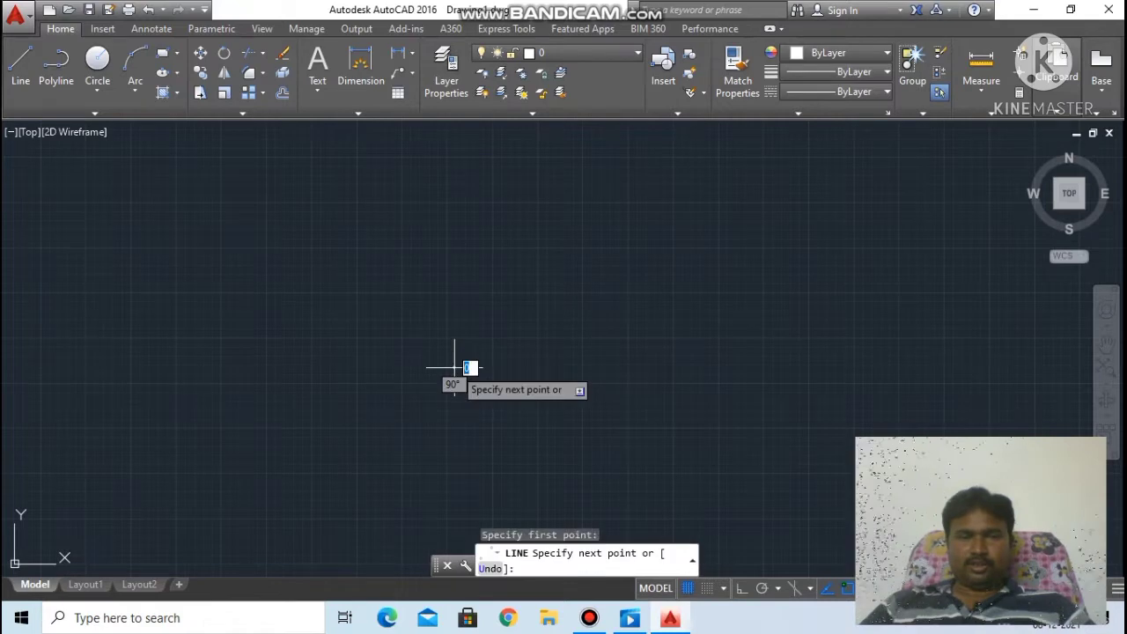
pyautogui.click(788, 344)
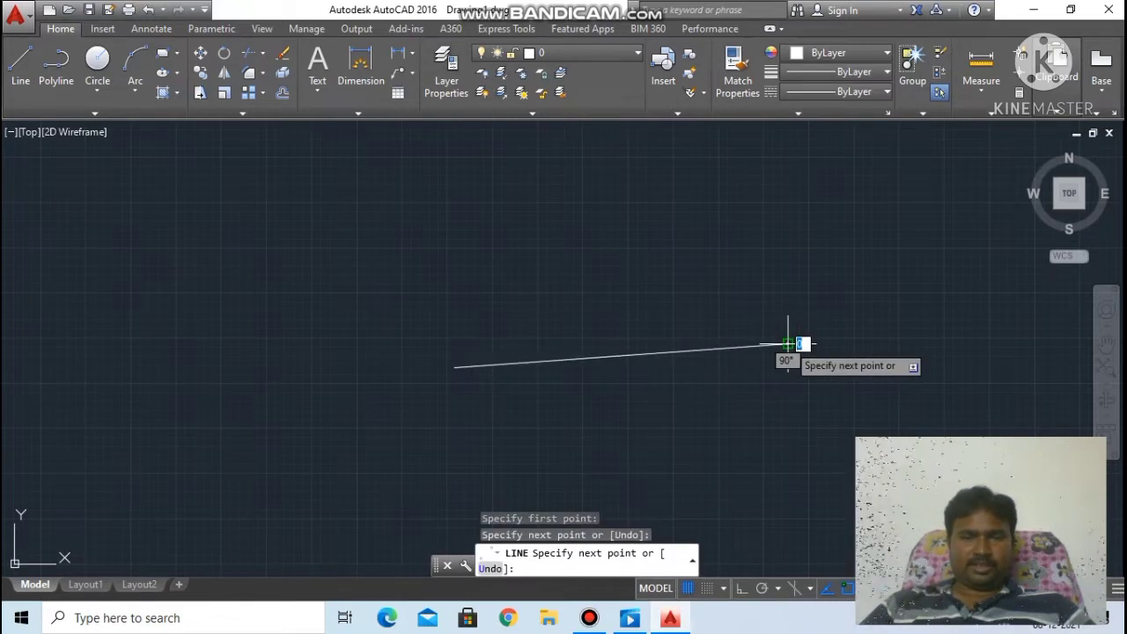
pyautogui.click(638, 183)
pyautogui.click(367, 222)
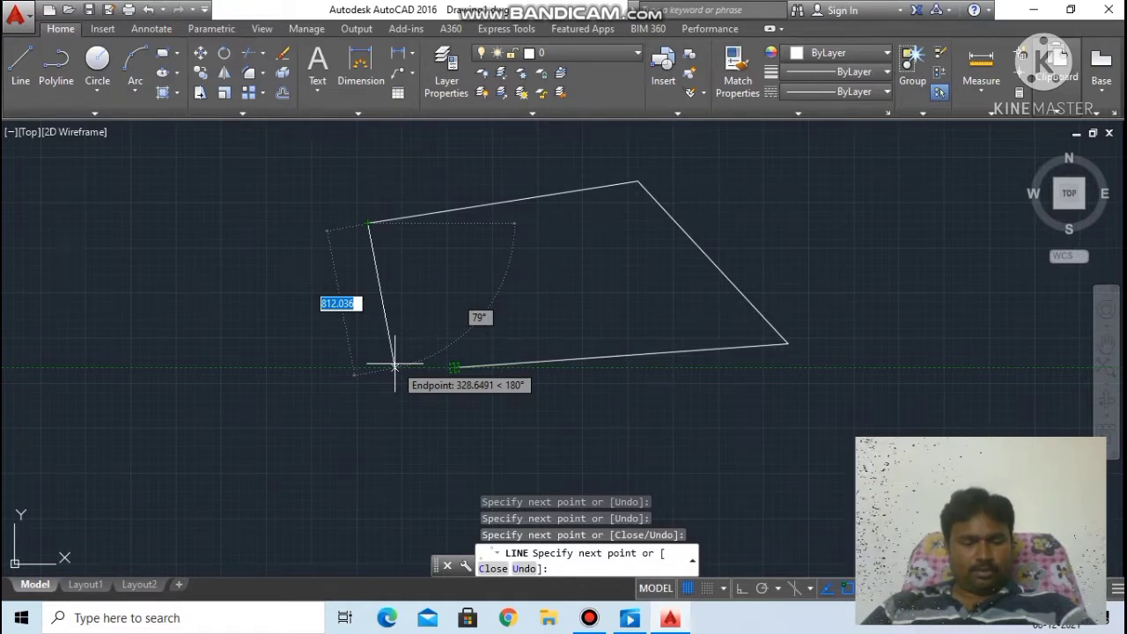
pyautogui.write('c')
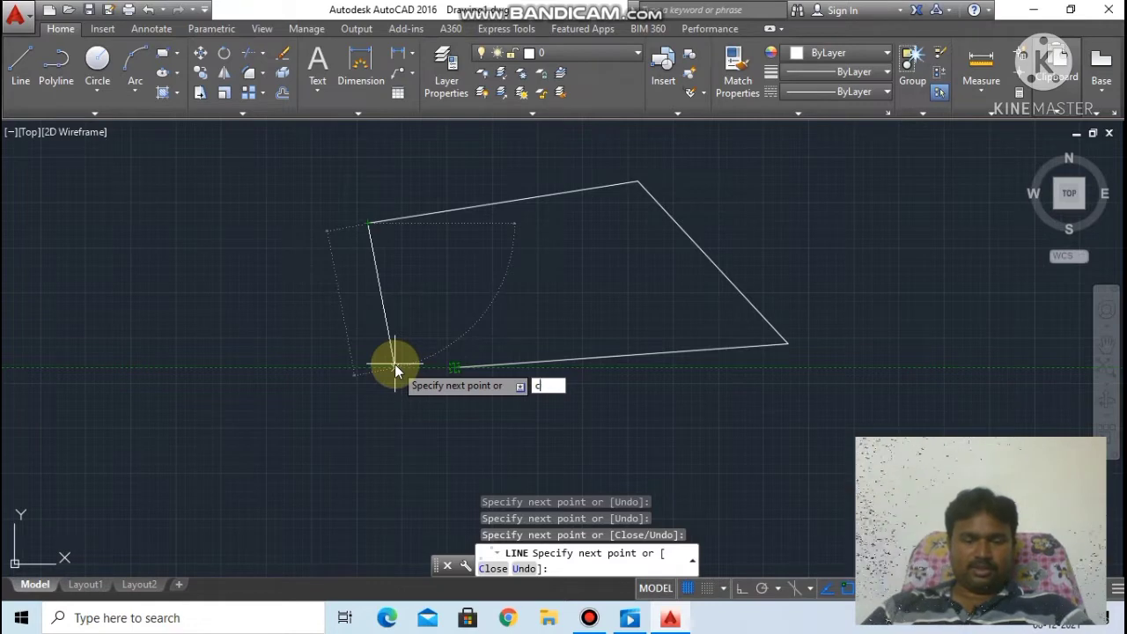
pyautogui.press('Return')
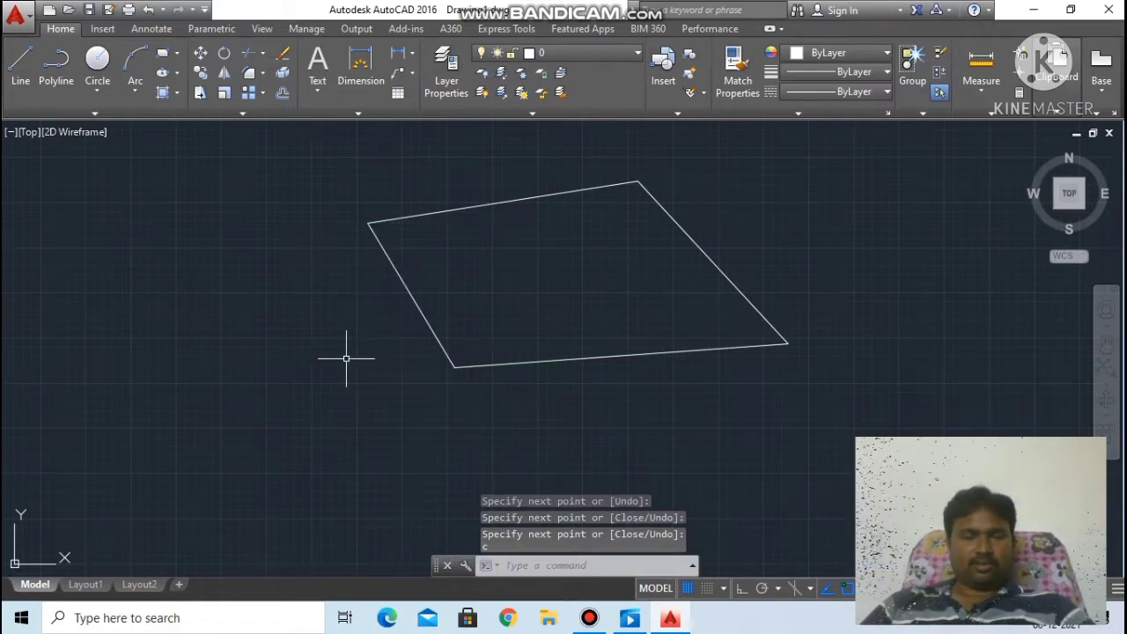
pyautogui.scroll(-2, 397, 352)
pyautogui.scroll(-1, 397, 352)
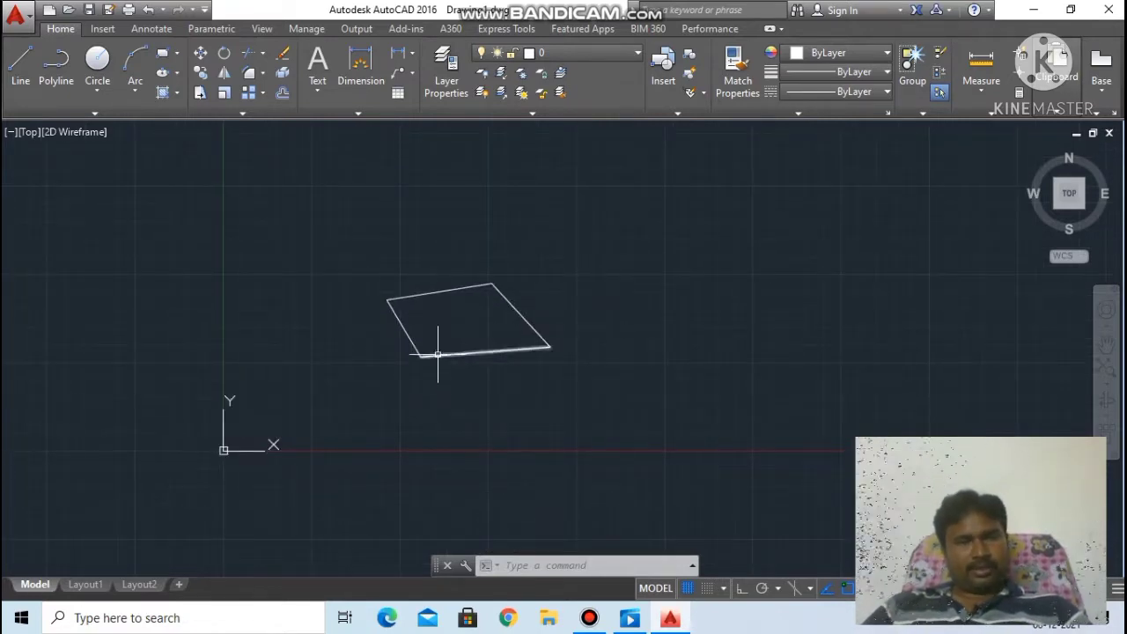
# Draw a second line outline right of the first, shutting it with Close (C).
pyautogui.click(18, 73)
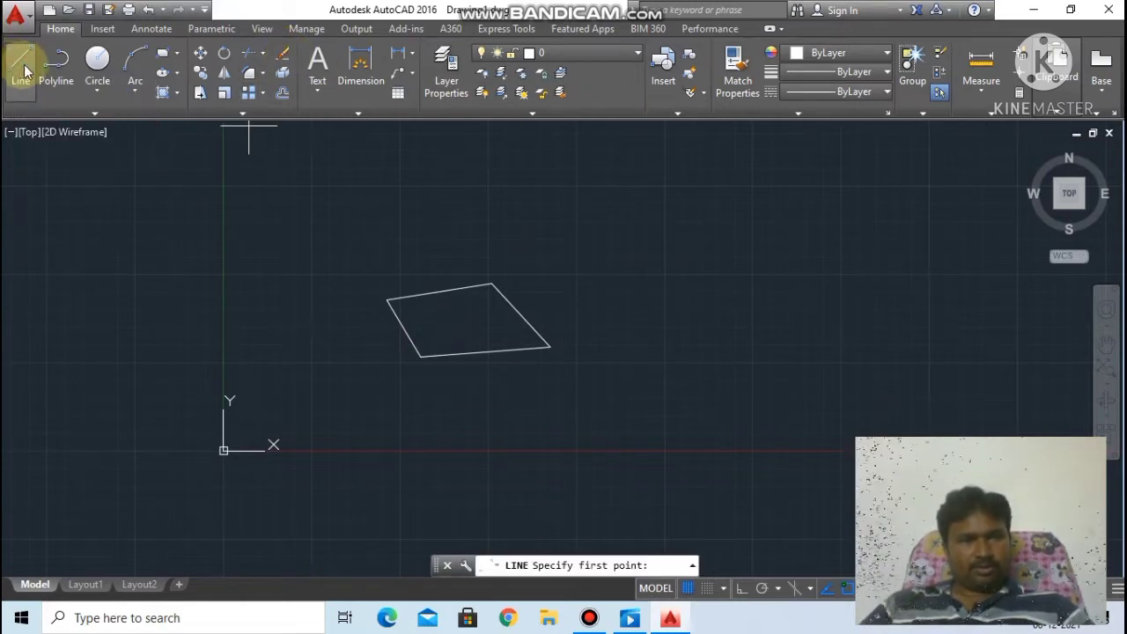
pyautogui.click(700, 338)
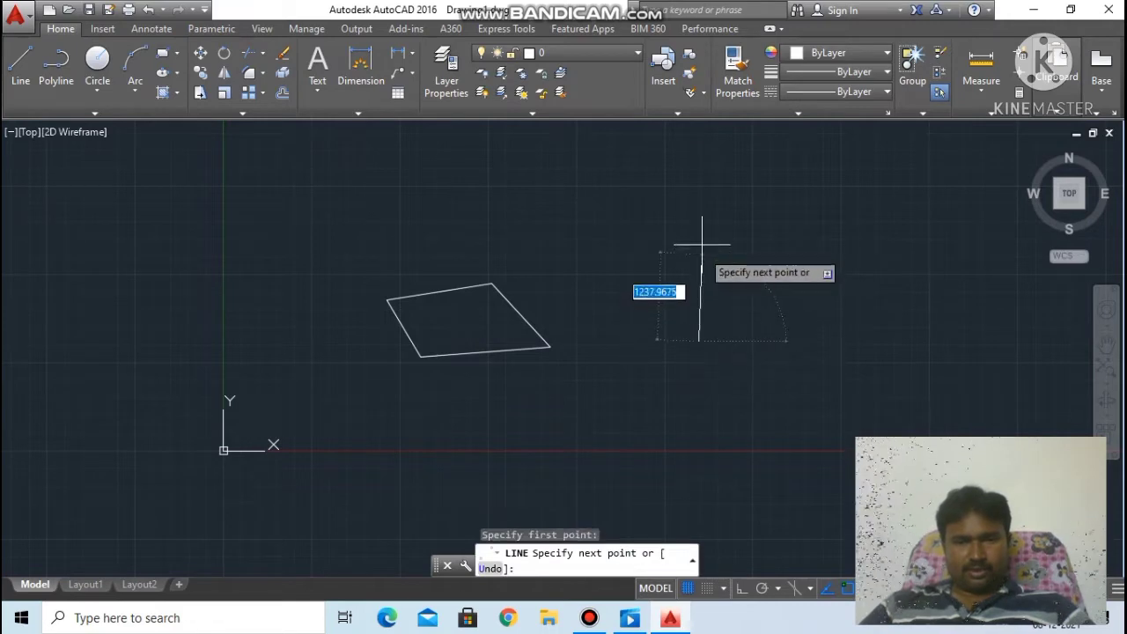
pyautogui.click(899, 200)
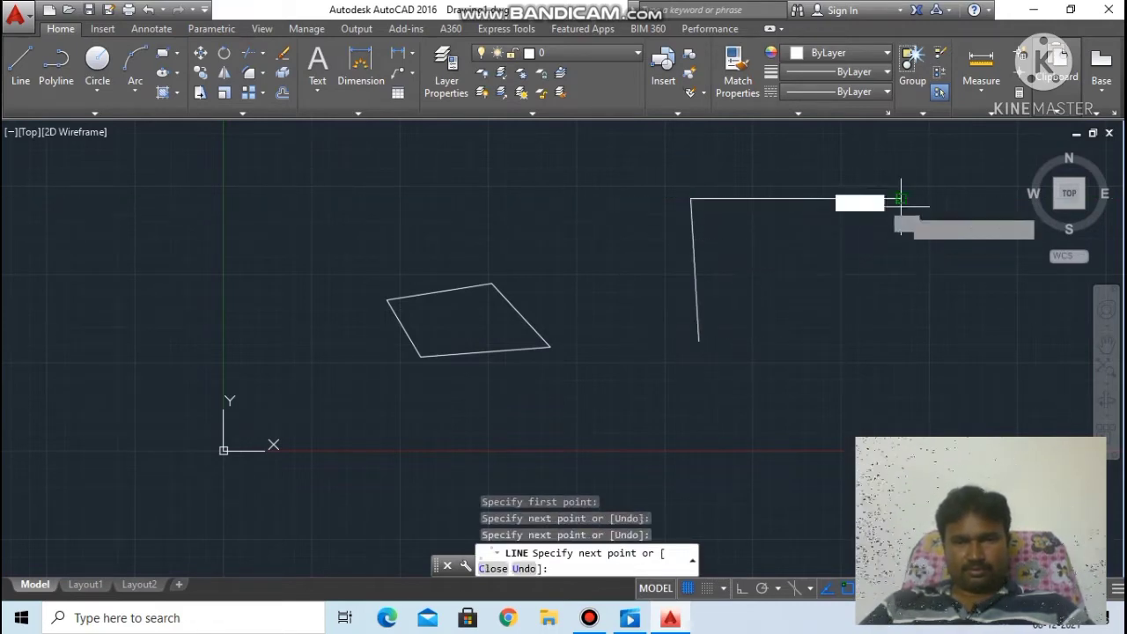
pyautogui.click(887, 301)
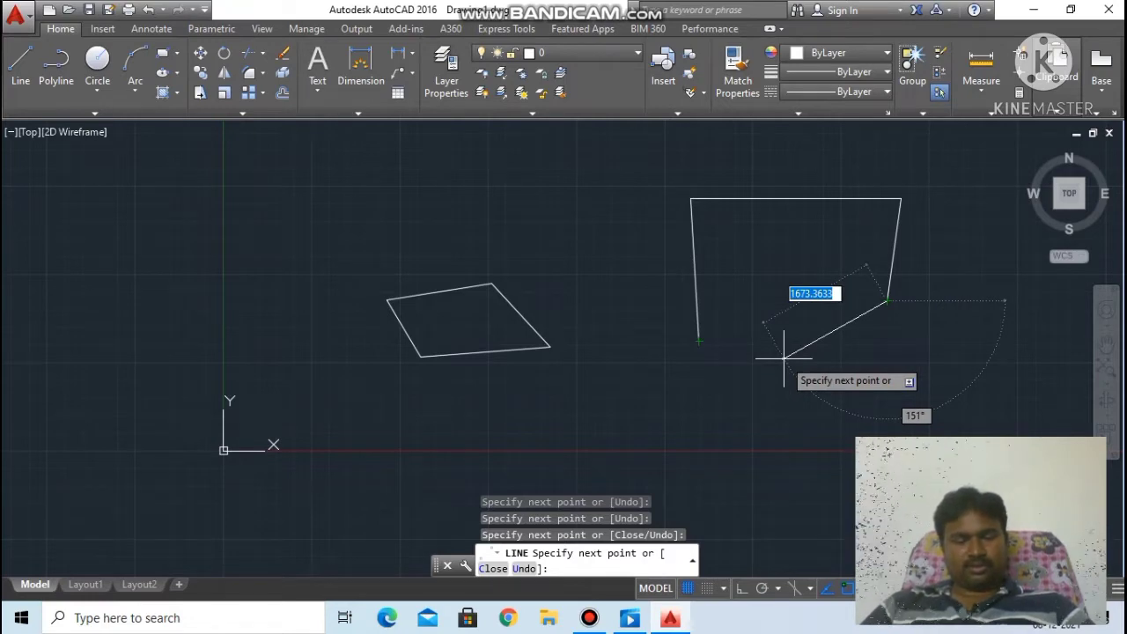
pyautogui.write('c')
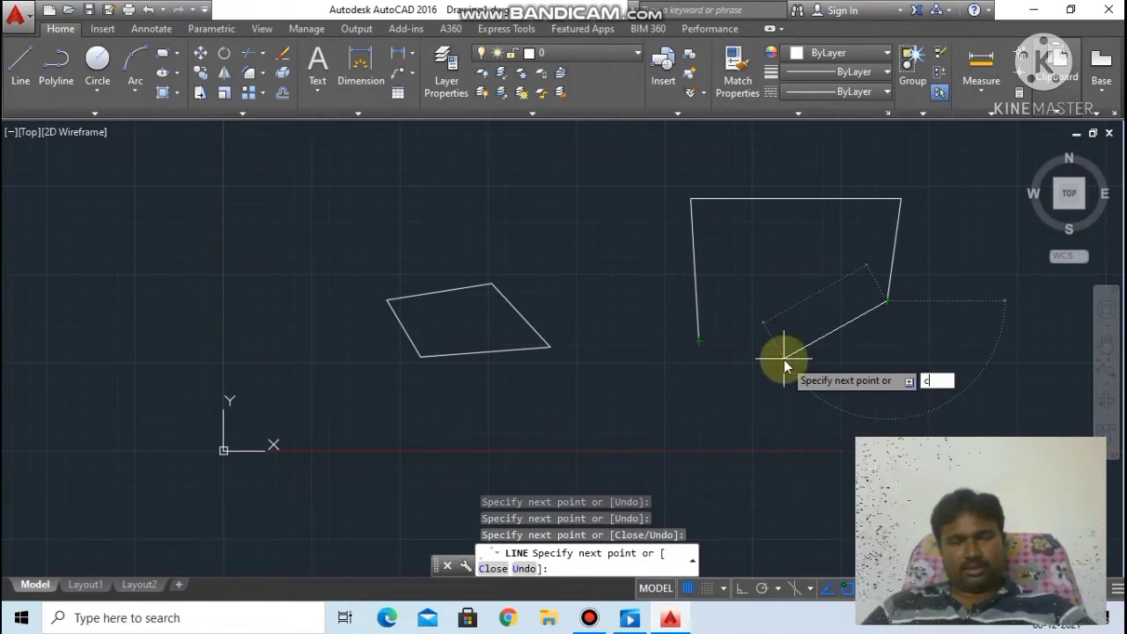
pyautogui.press('Return')
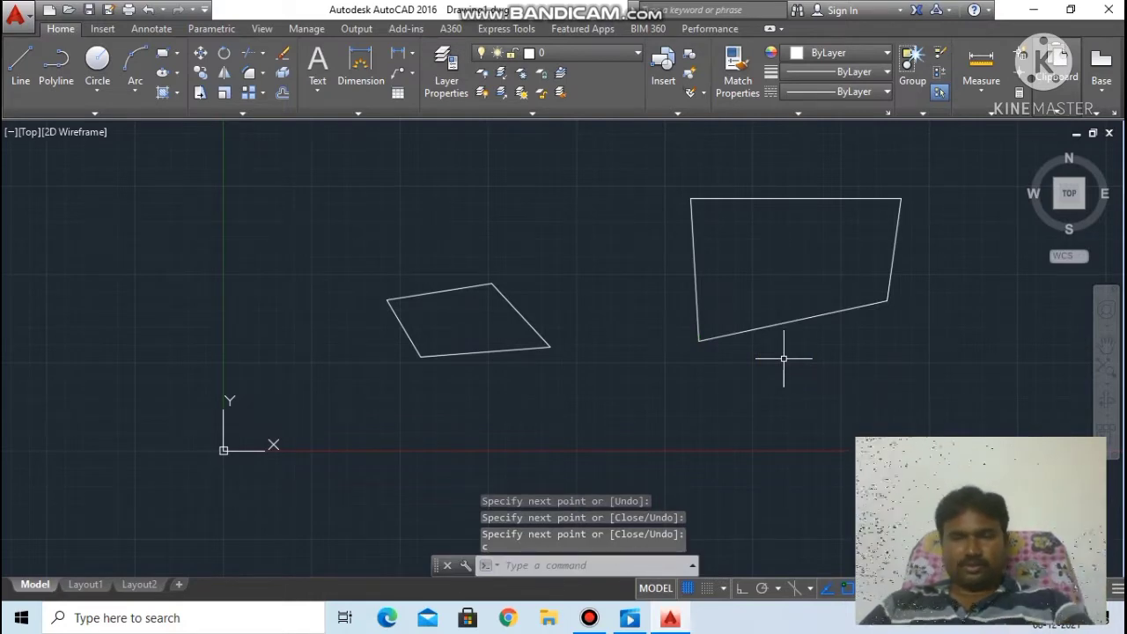
pyautogui.click(1036, 12)
pyautogui.click(669, 617)
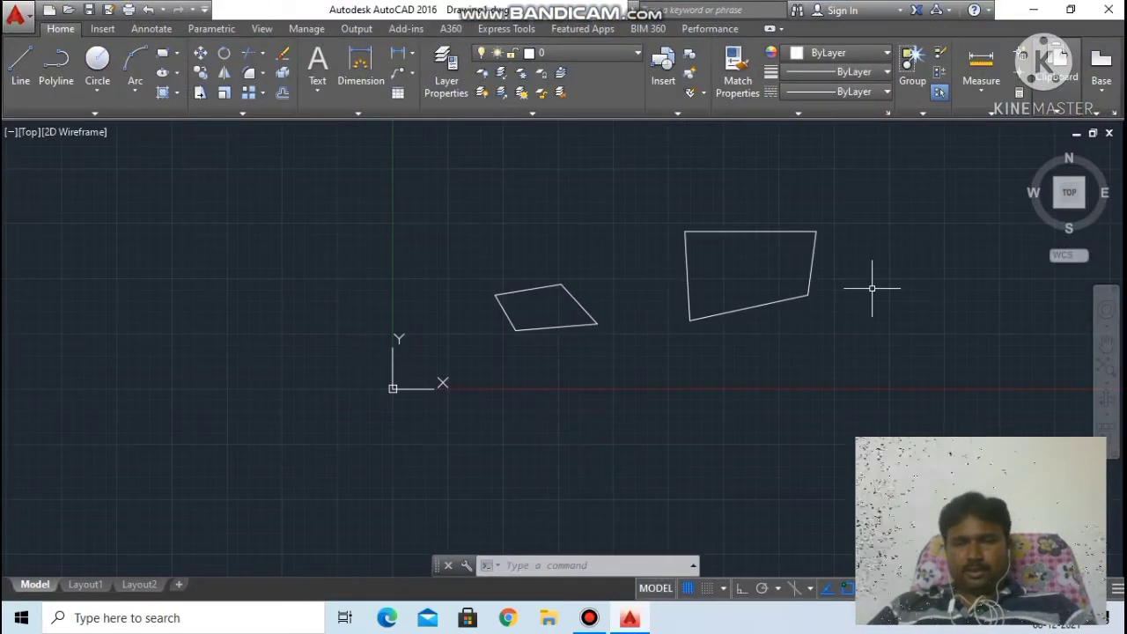
pyautogui.scroll(2, 871, 288)
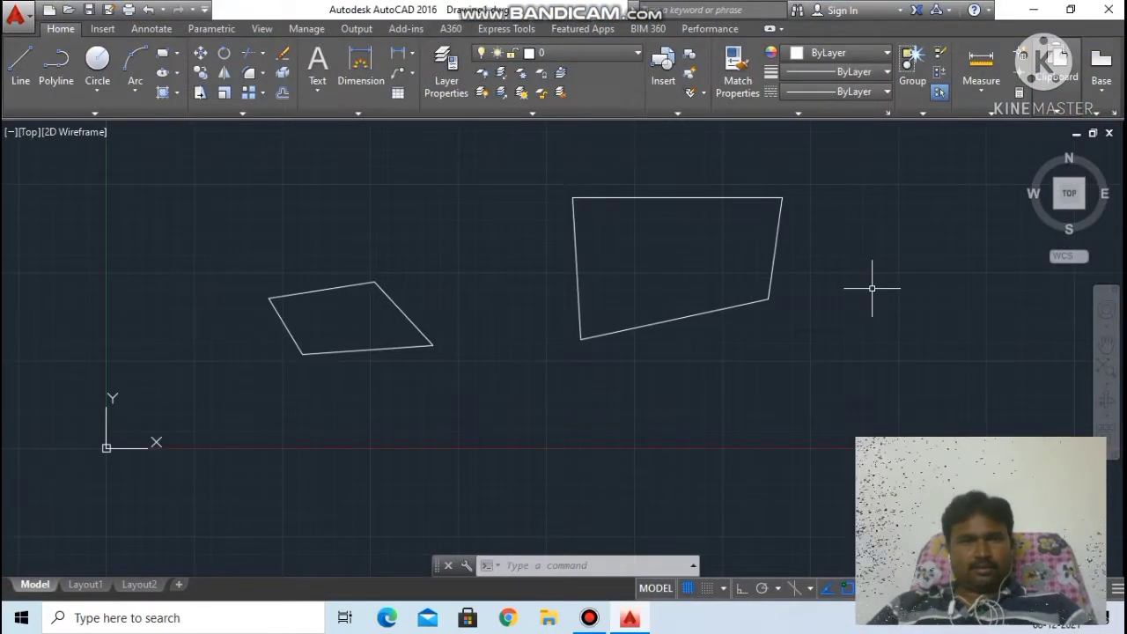
pyautogui.scroll(-4, 871, 288)
pyautogui.scroll(2, 875, 248)
pyautogui.scroll(2, 875, 254)
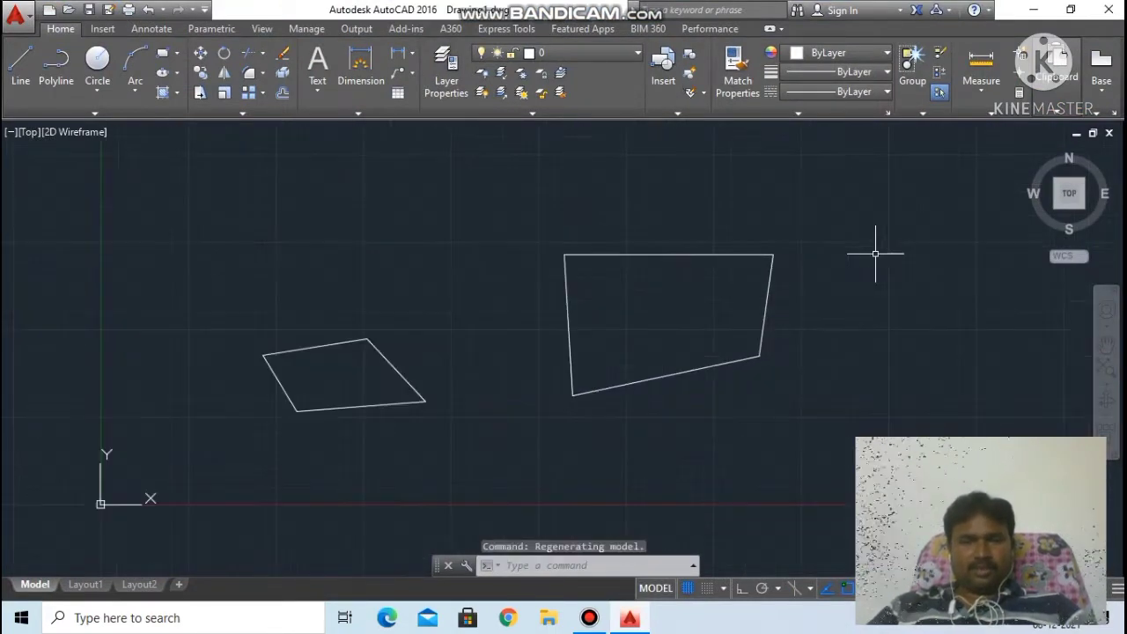
pyautogui.scroll(2, 818, 284)
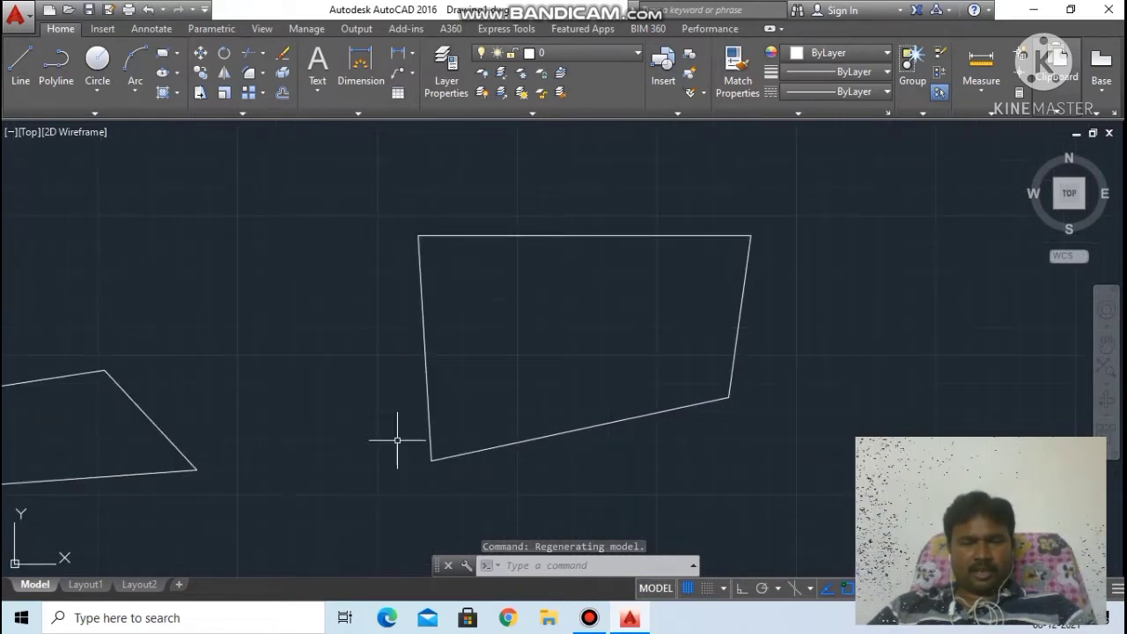
pyautogui.scroll(-4, 717, 327)
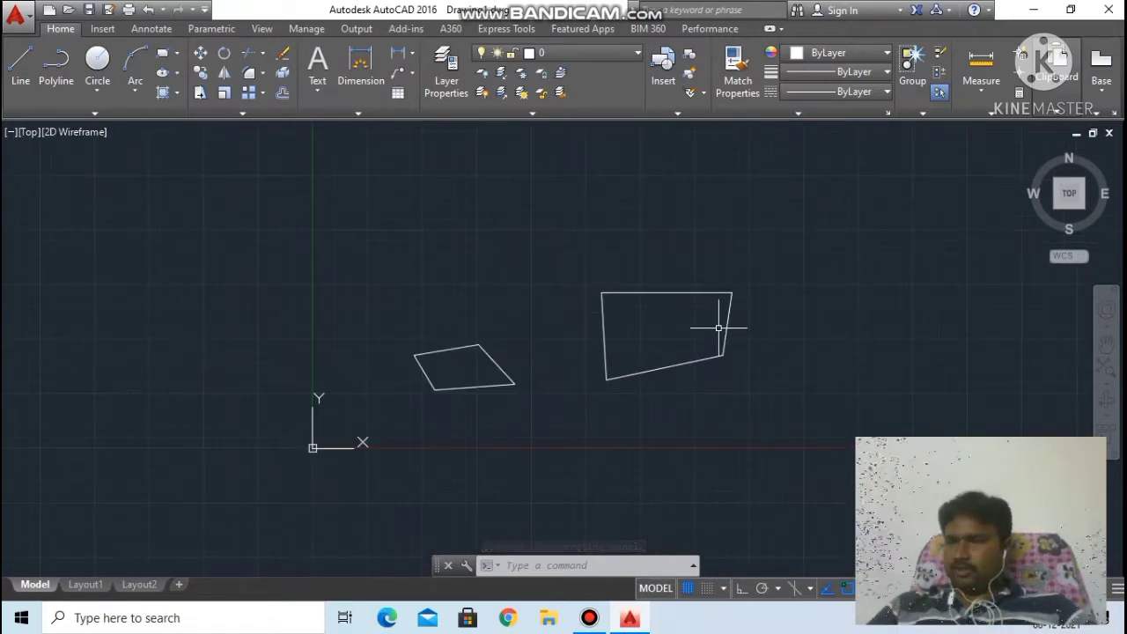
pyautogui.scroll(2, 720, 328)
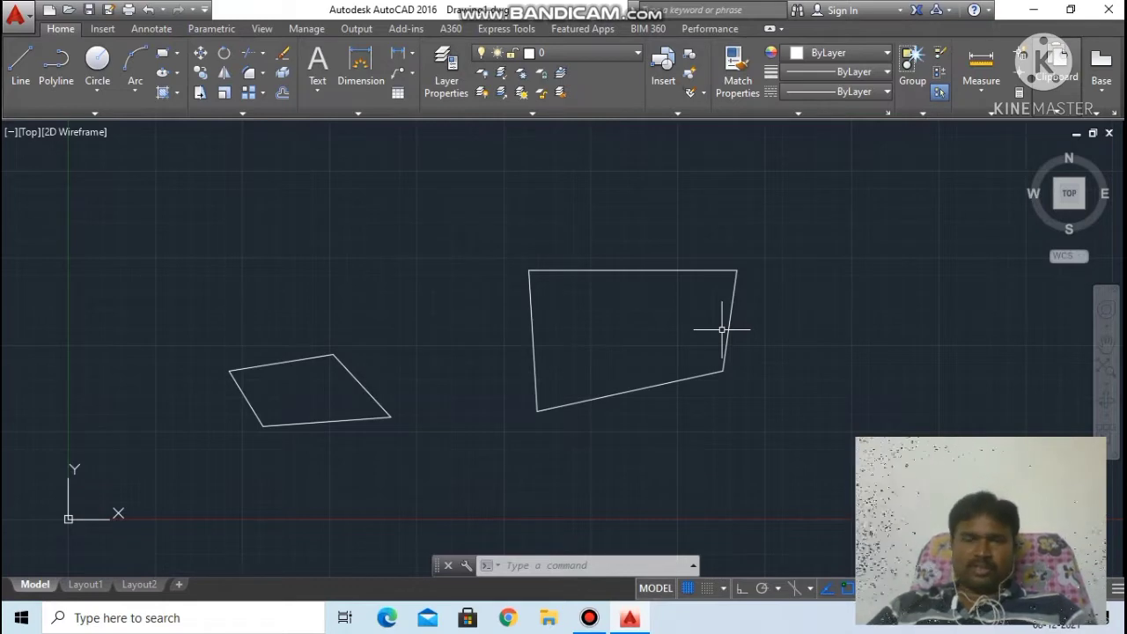
pyautogui.scroll(-2, 722, 330)
pyautogui.scroll(2, 722, 329)
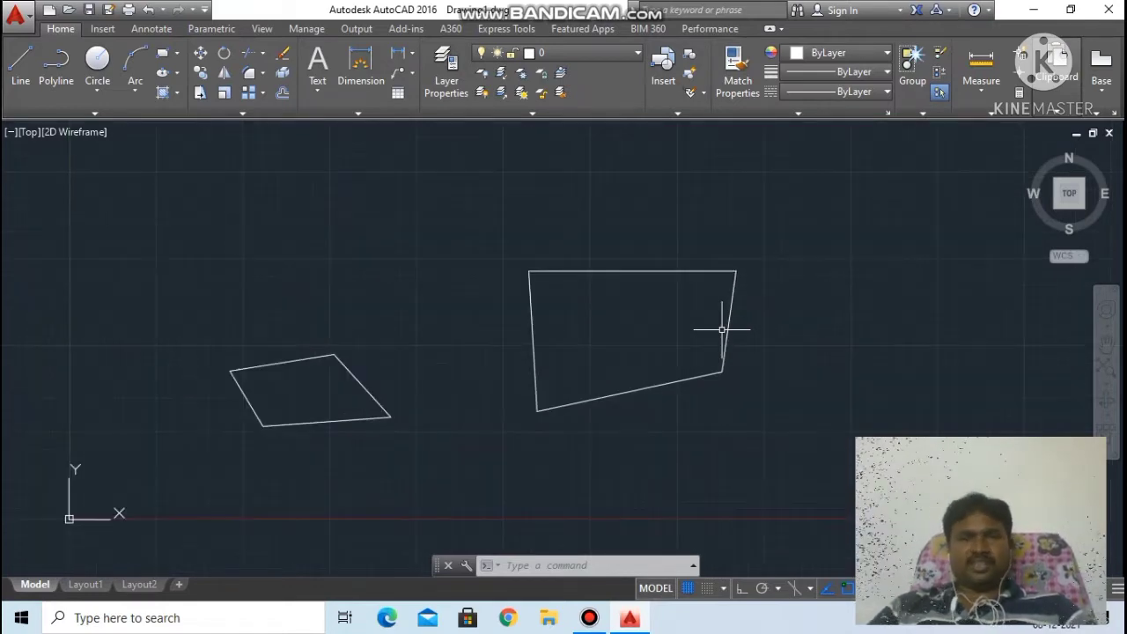
pyautogui.scroll(-4, 721, 329)
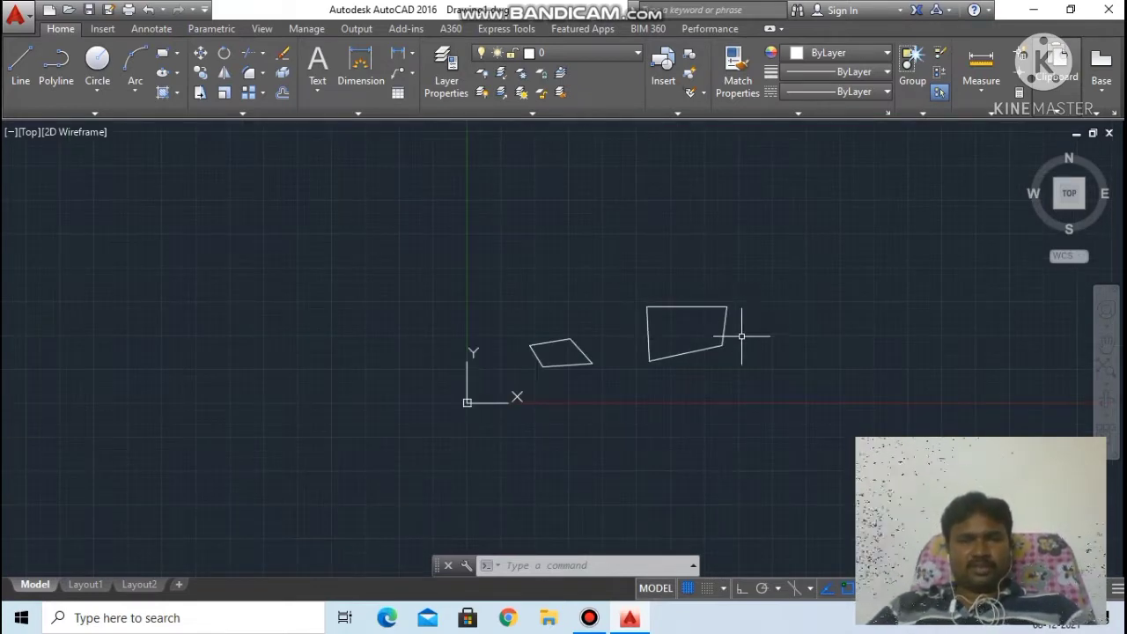
pyautogui.scroll(4, 741, 335)
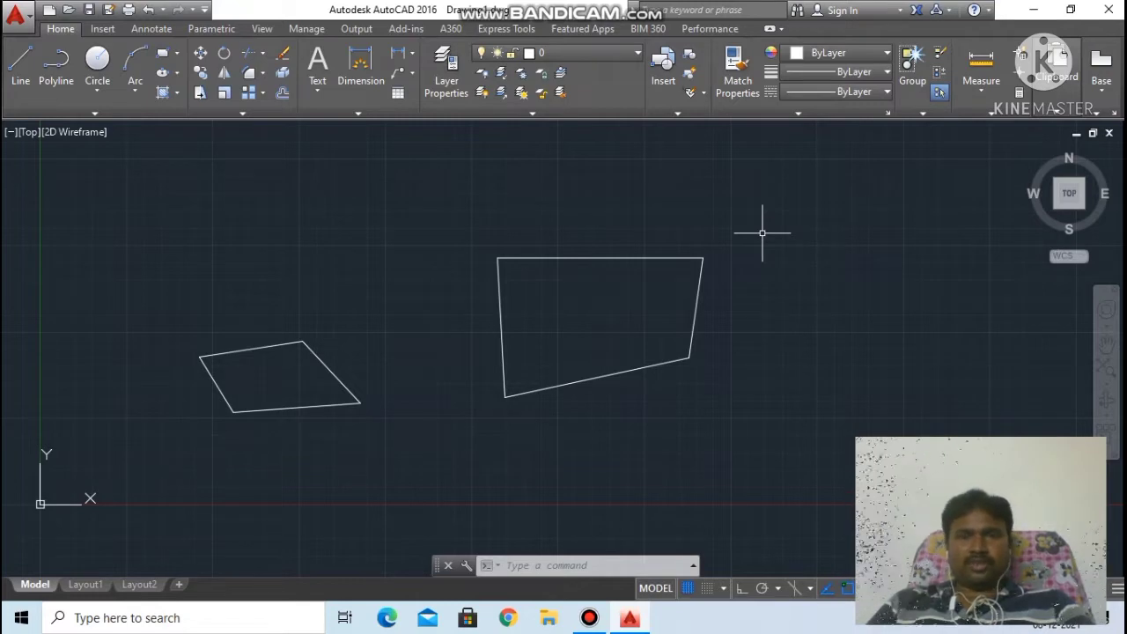
pyautogui.scroll(-2, 763, 233)
pyautogui.scroll(2, 751, 314)
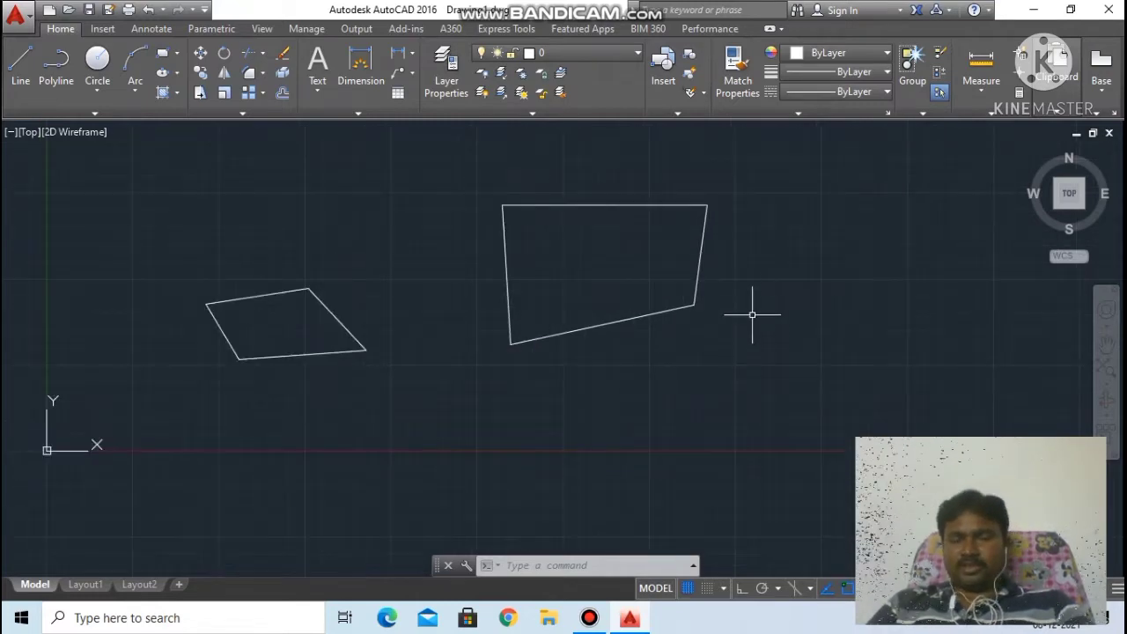
pyautogui.scroll(2, 755, 247)
pyautogui.scroll(-2, 755, 246)
pyautogui.scroll(-2, 762, 253)
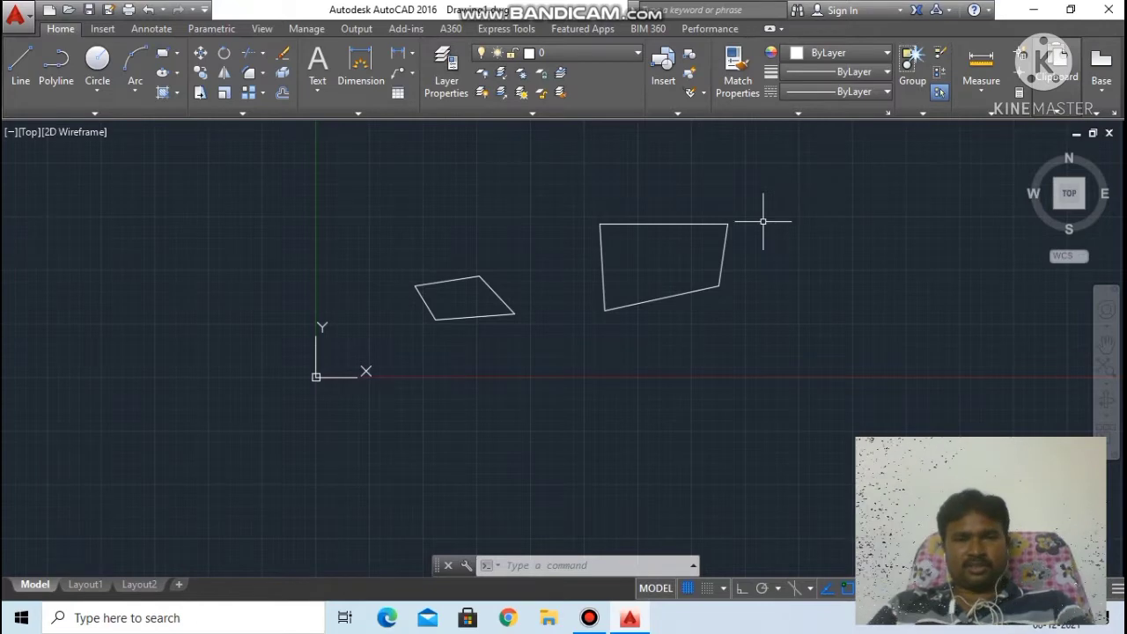
pyautogui.scroll(2, 763, 221)
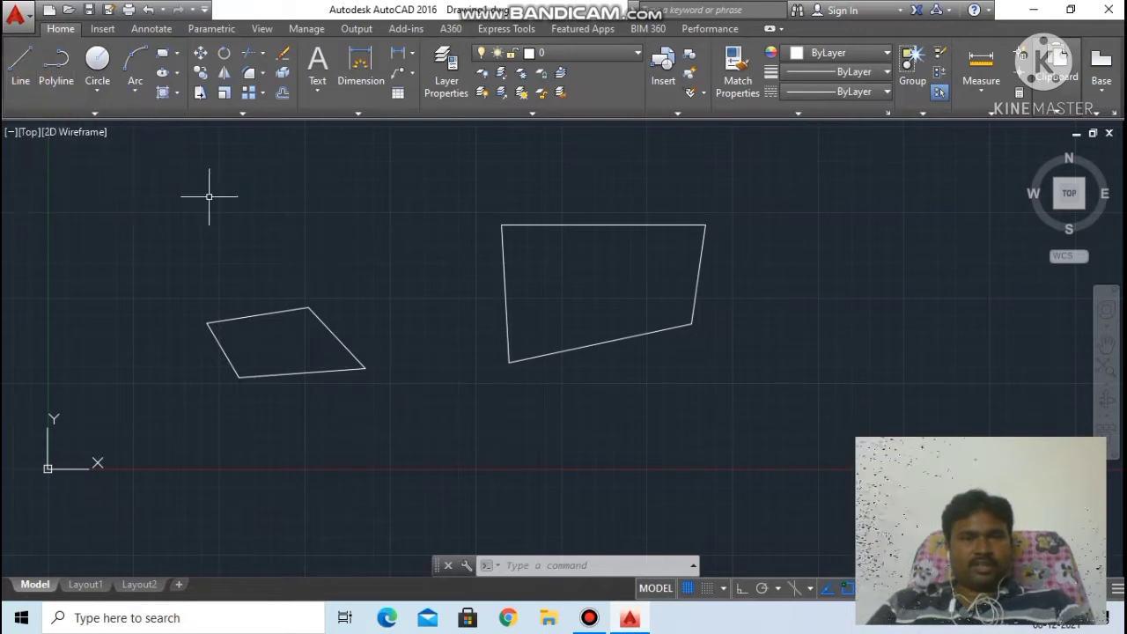
# Start a line chain drawing crossing triangle-like segments right of the shapes.
pyautogui.click(21, 66)
pyautogui.click(814, 329)
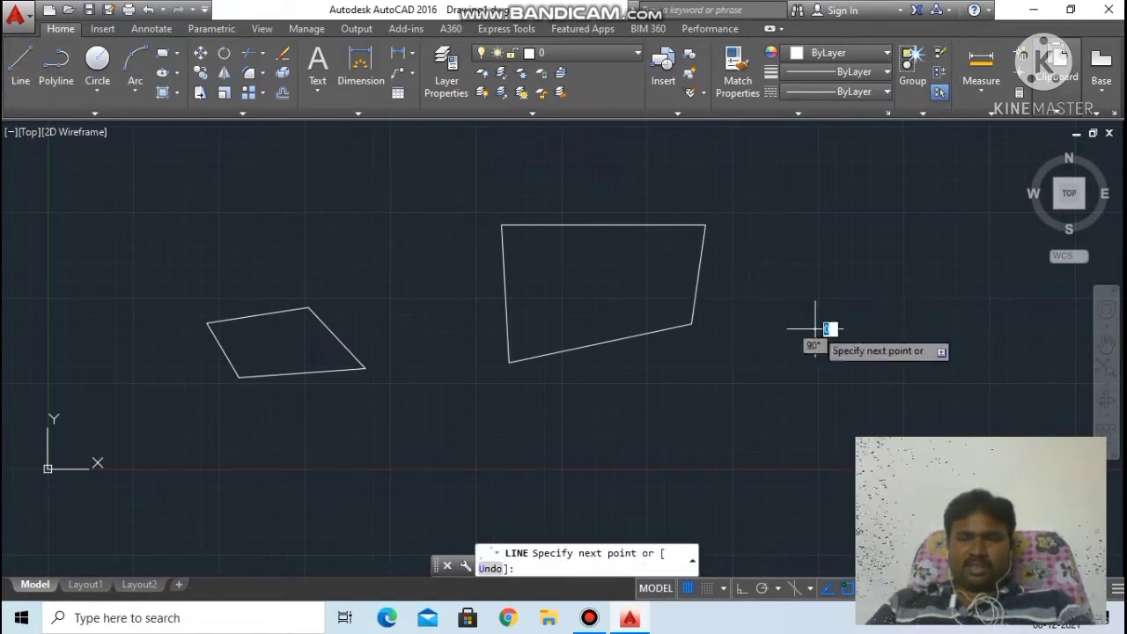
pyautogui.click(967, 264)
pyautogui.click(796, 182)
pyautogui.click(739, 384)
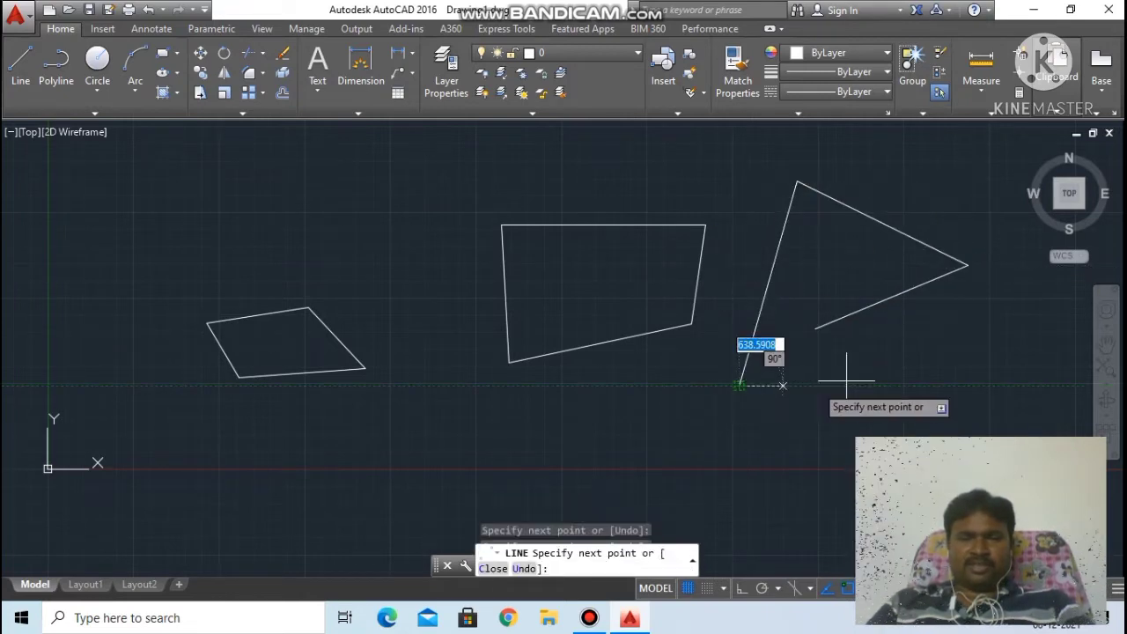
pyautogui.click(885, 363)
# Continue the chain as a zigzag wrapping around the middle quadrilateral, then end it.
pyautogui.click(716, 212)
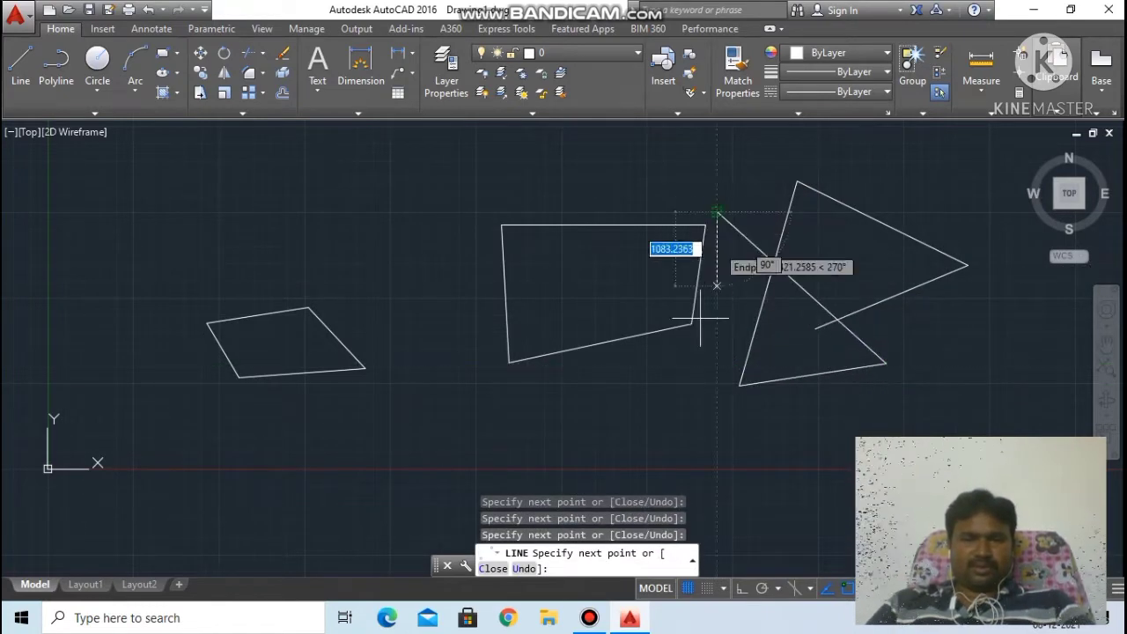
pyautogui.click(701, 359)
pyautogui.click(548, 400)
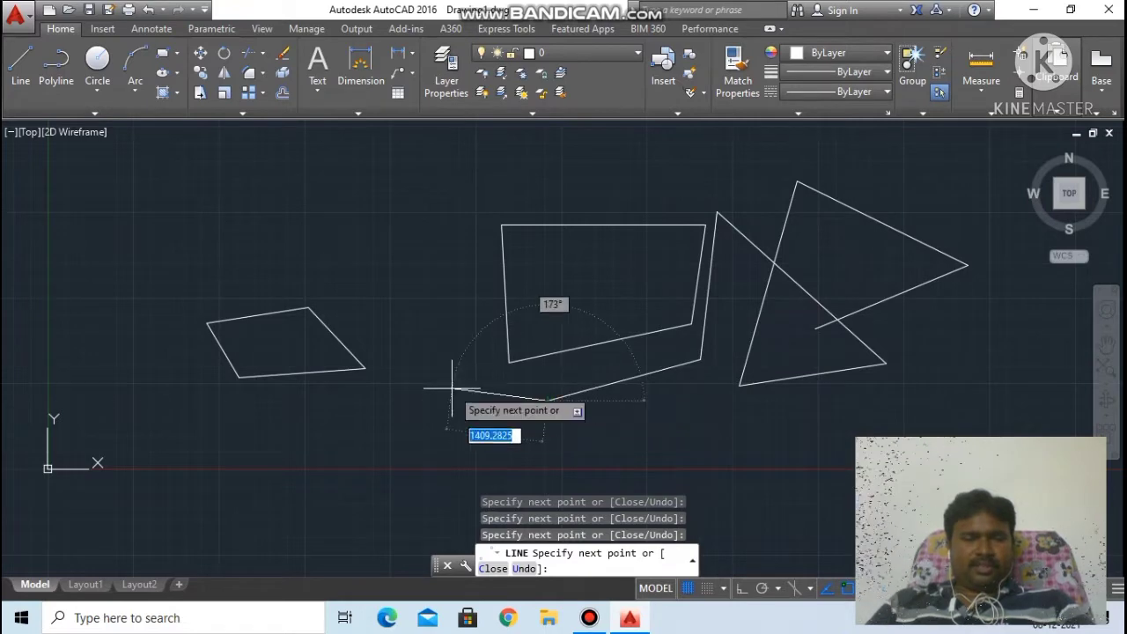
pyautogui.click(452, 388)
pyautogui.click(423, 253)
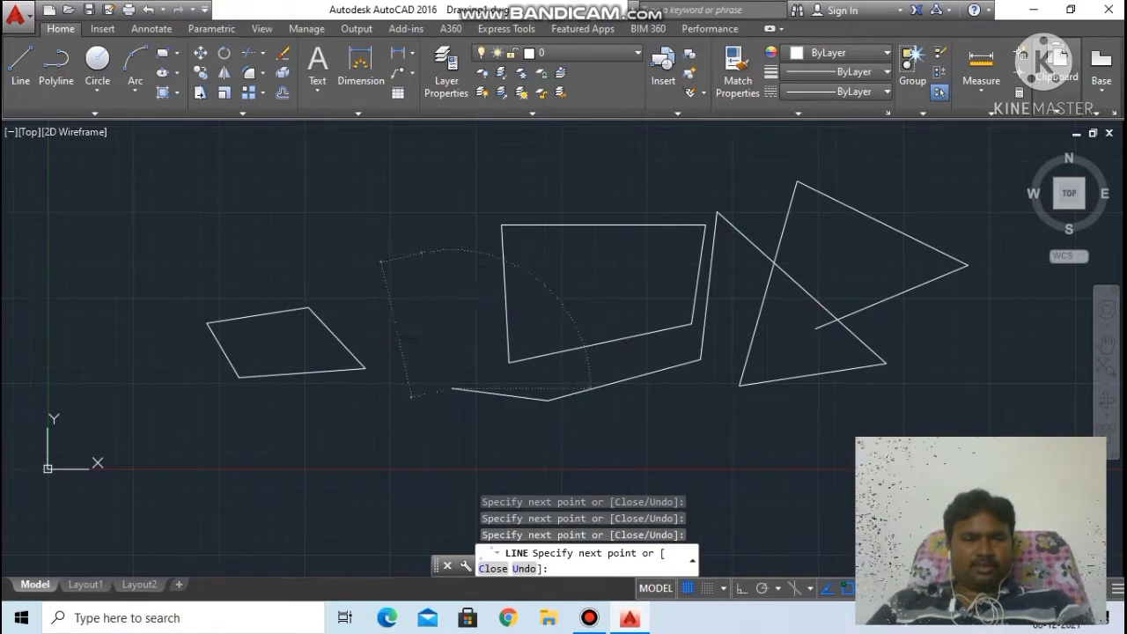
pyautogui.click(503, 167)
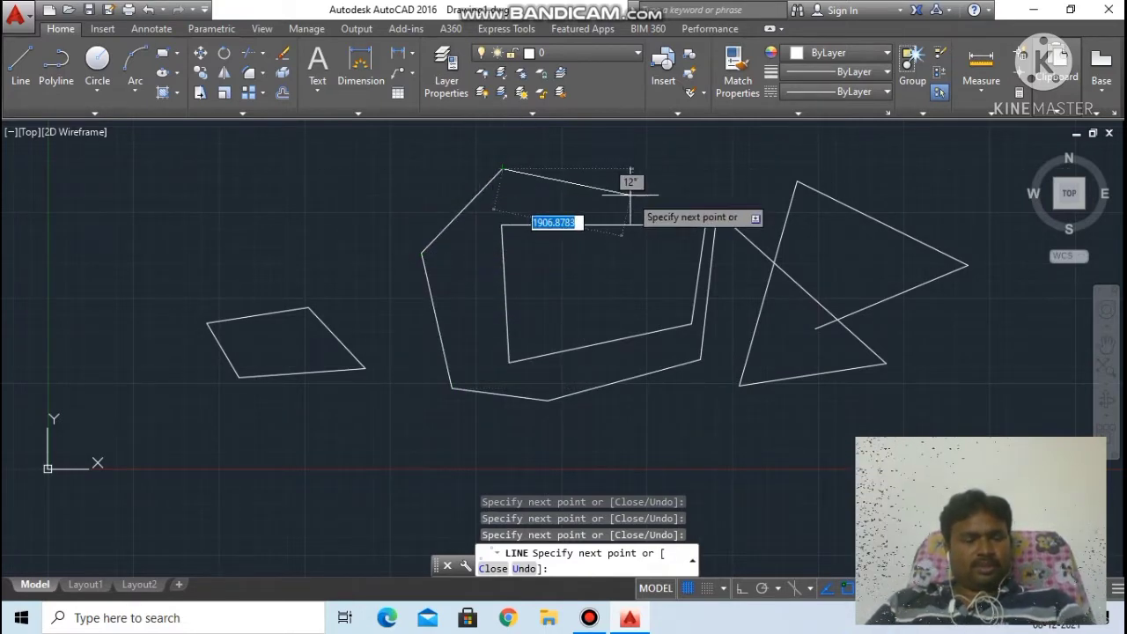
pyautogui.press('Escape')
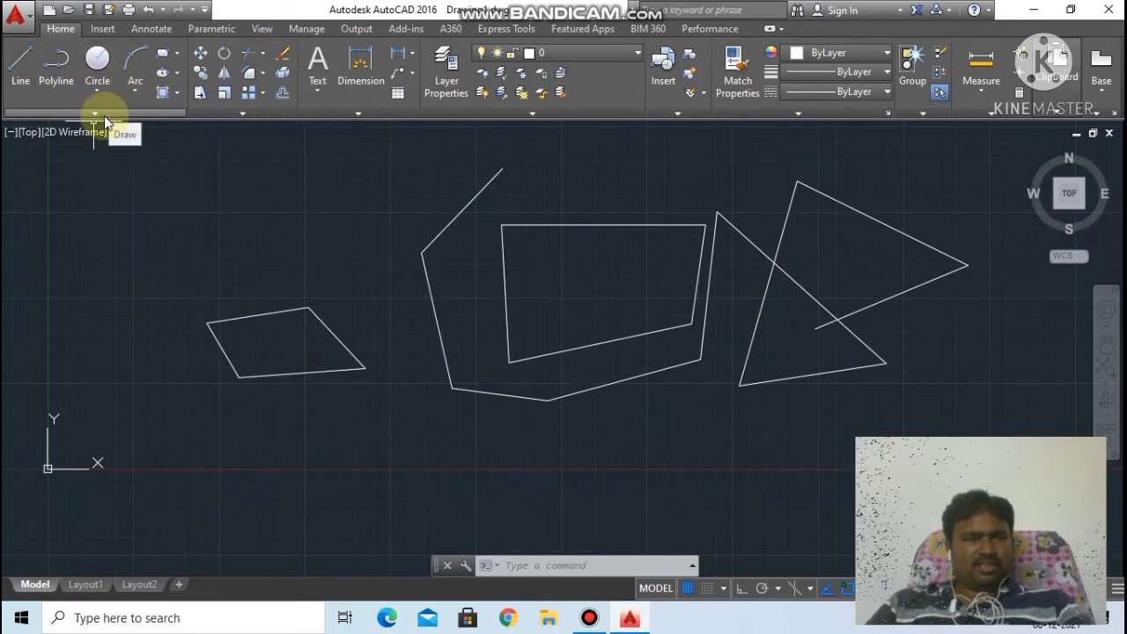
pyautogui.click(104, 112)
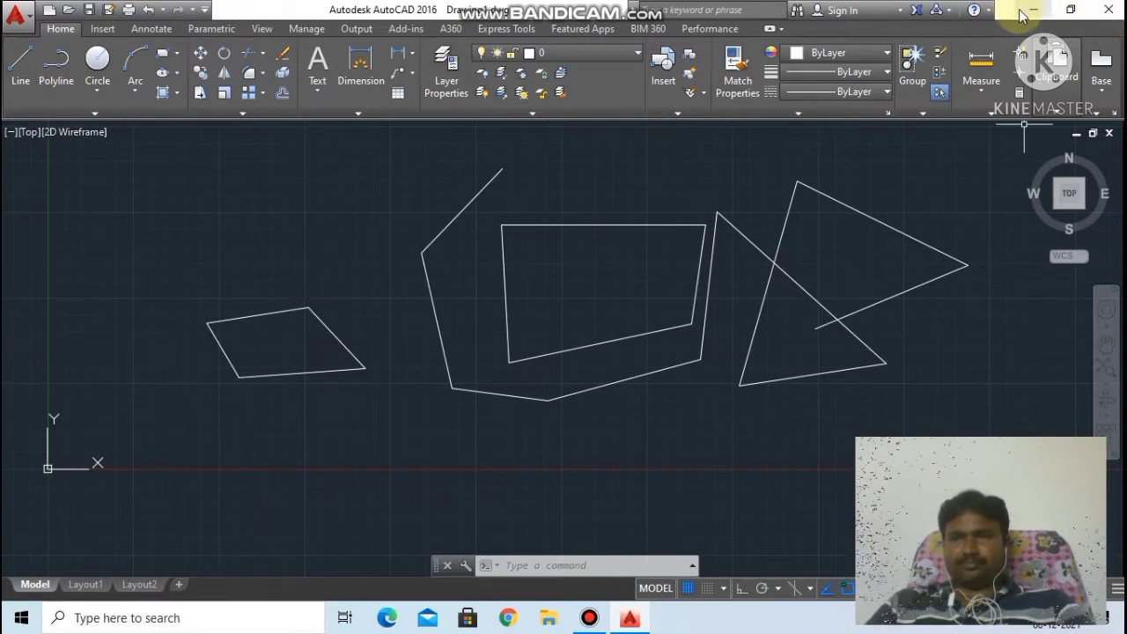
# Select and delete the remaining lines on the right side of the drawing.
pyautogui.moveTo(792, 282); pyautogui.dragTo(755, 252)
pyautogui.press('Delete')
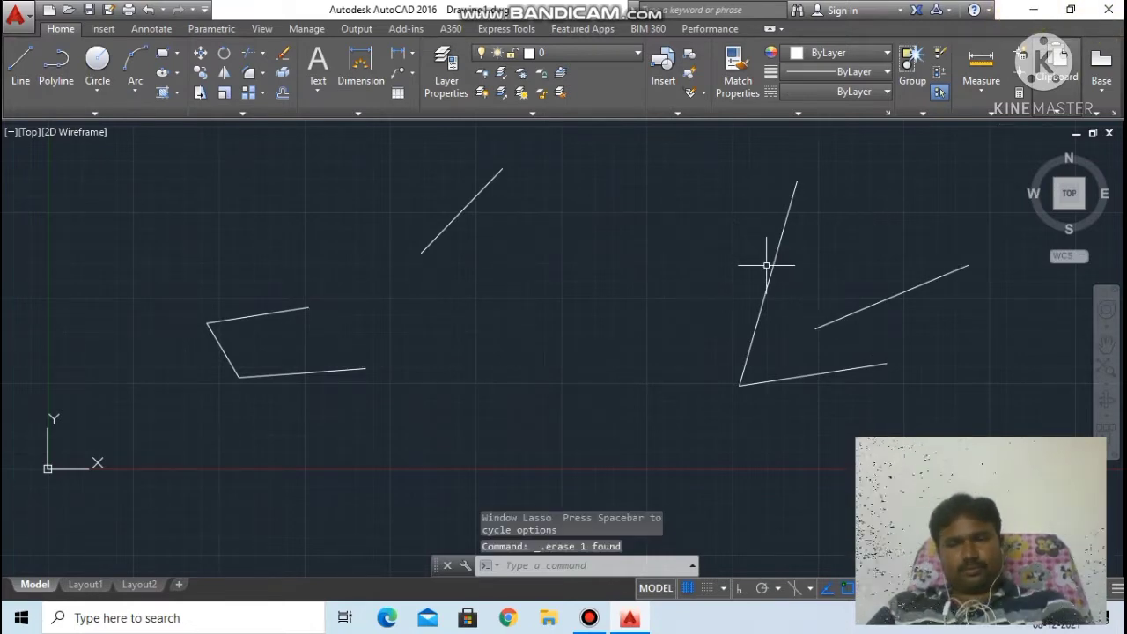
pyautogui.press('Delete')
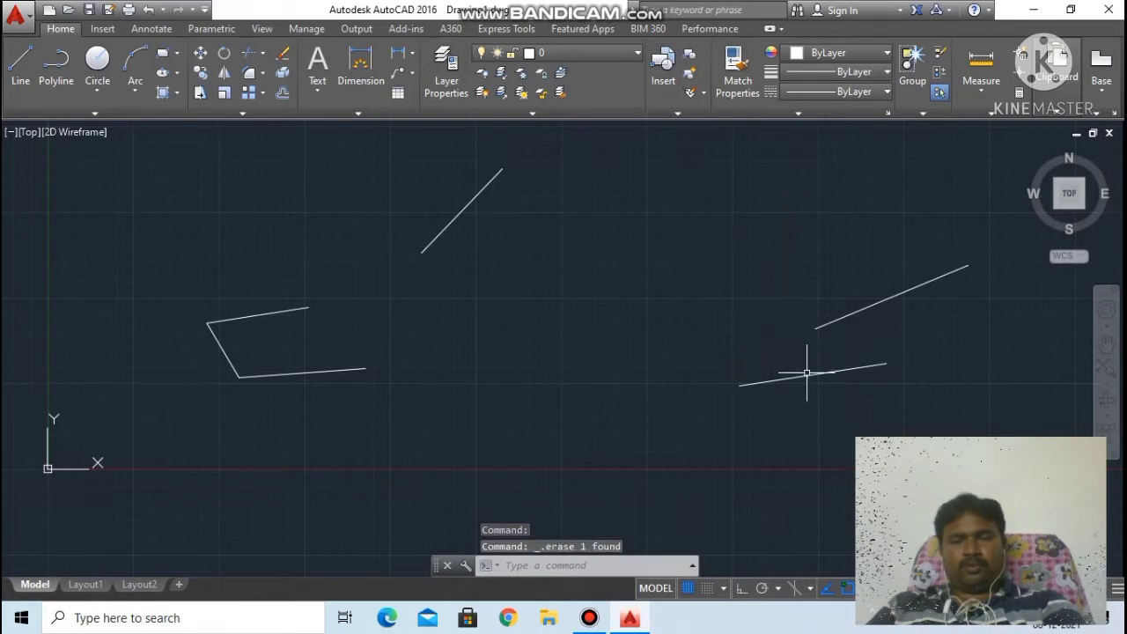
pyautogui.click(807, 373)
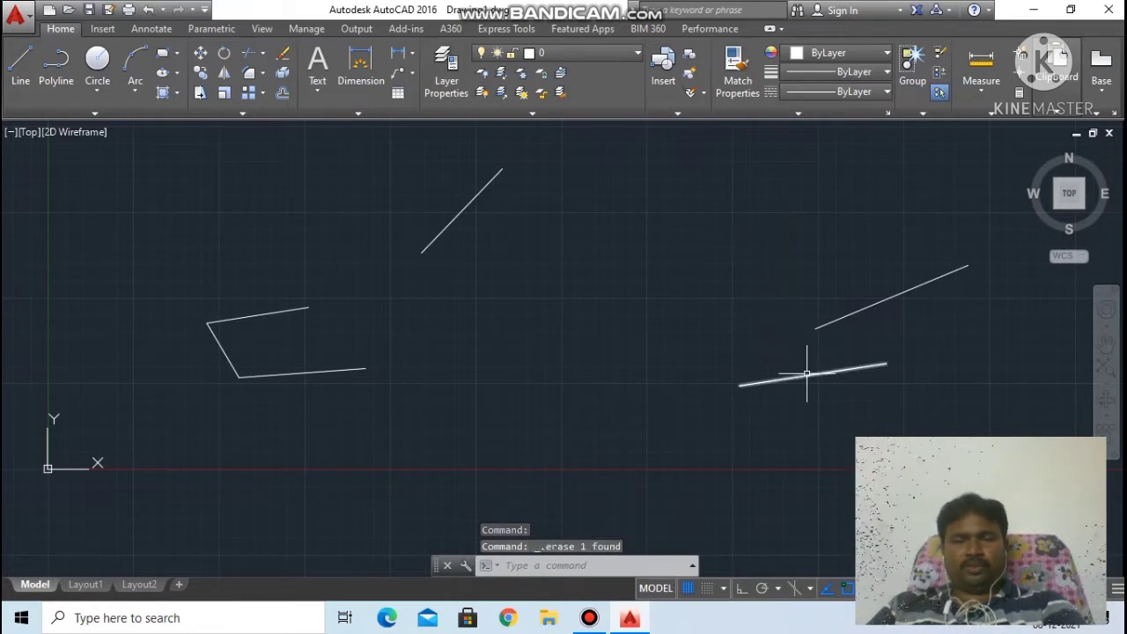
pyautogui.click(876, 303)
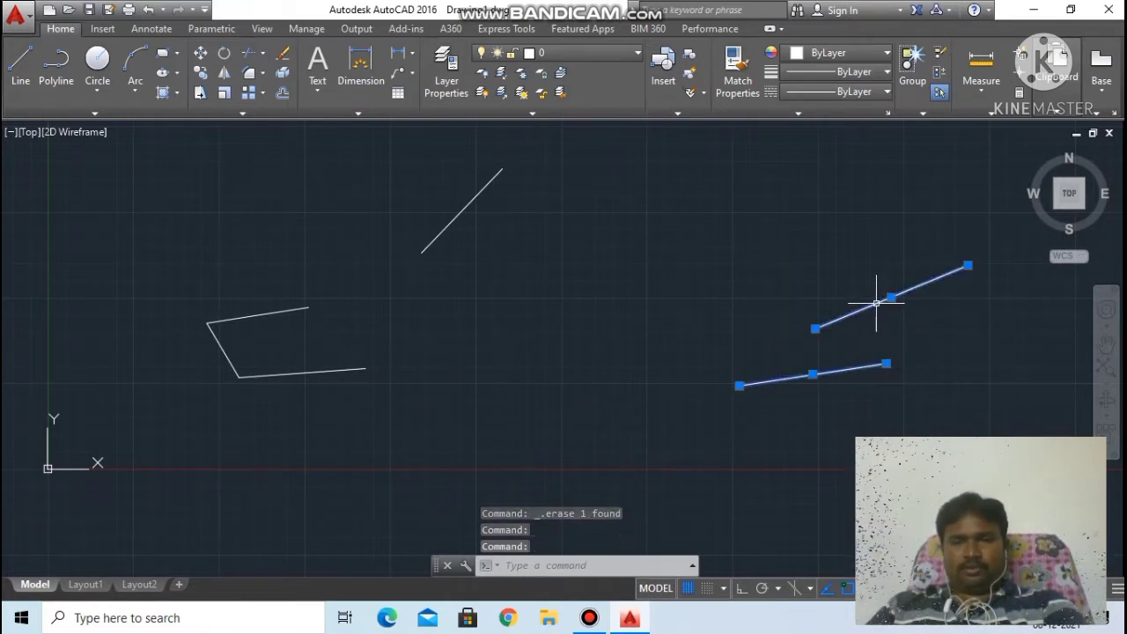
pyautogui.press('Delete')
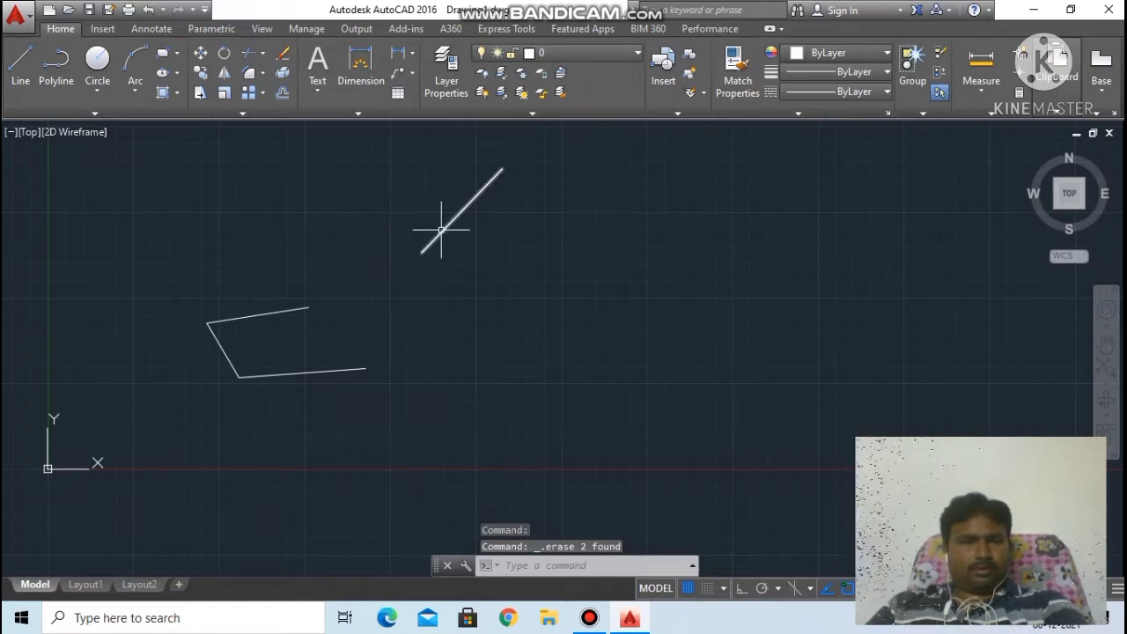
# Select and delete the last short lines on the left until the canvas is empty.
pyautogui.click(441, 230)
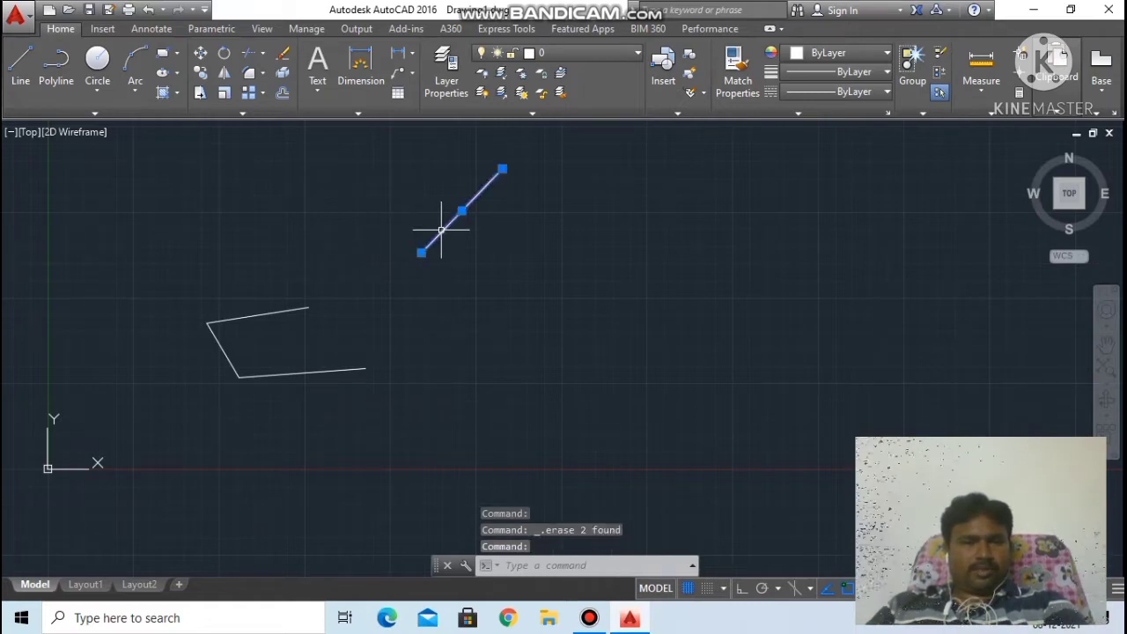
pyautogui.click(251, 314)
pyautogui.press('Delete')
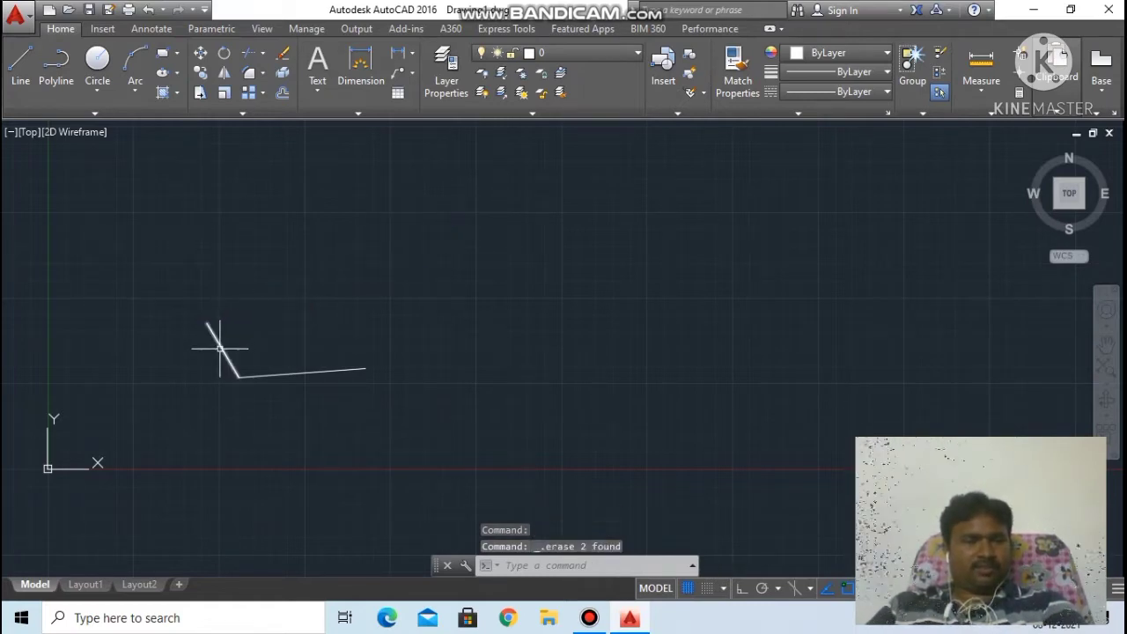
pyautogui.click(222, 345)
pyautogui.press('Delete')
pyautogui.click(258, 376)
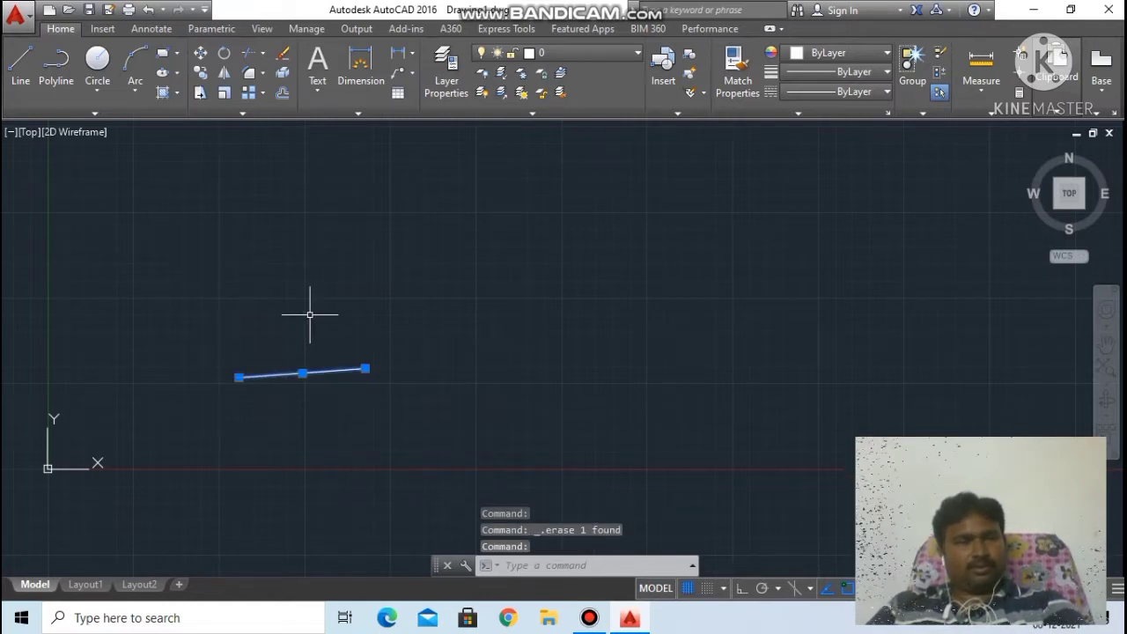
pyautogui.press('Delete')
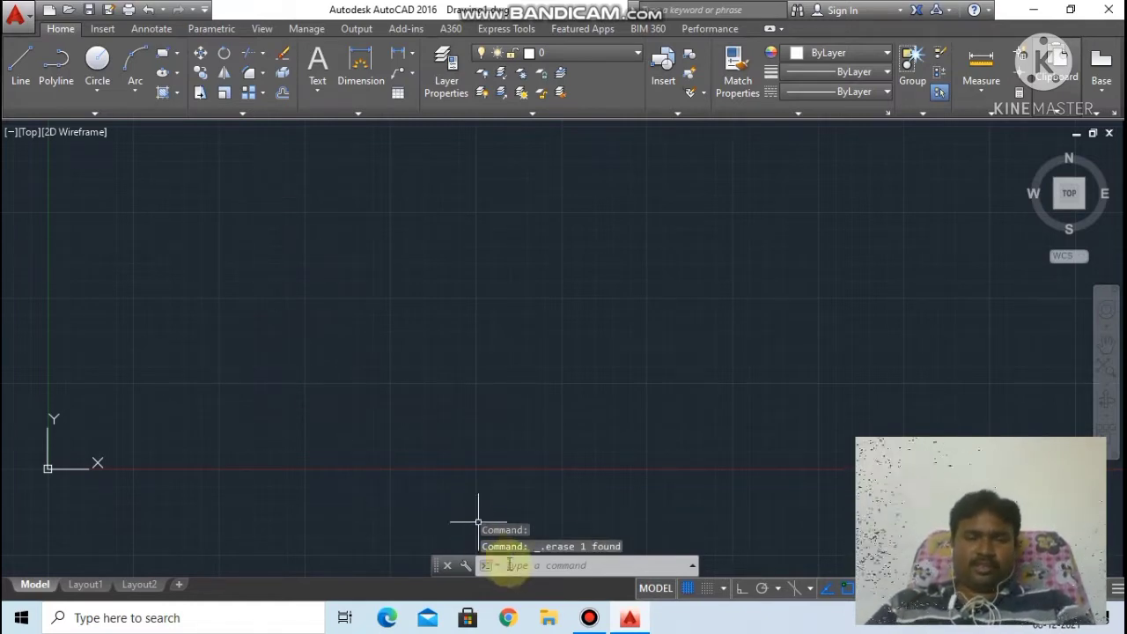
pyautogui.click(519, 568)
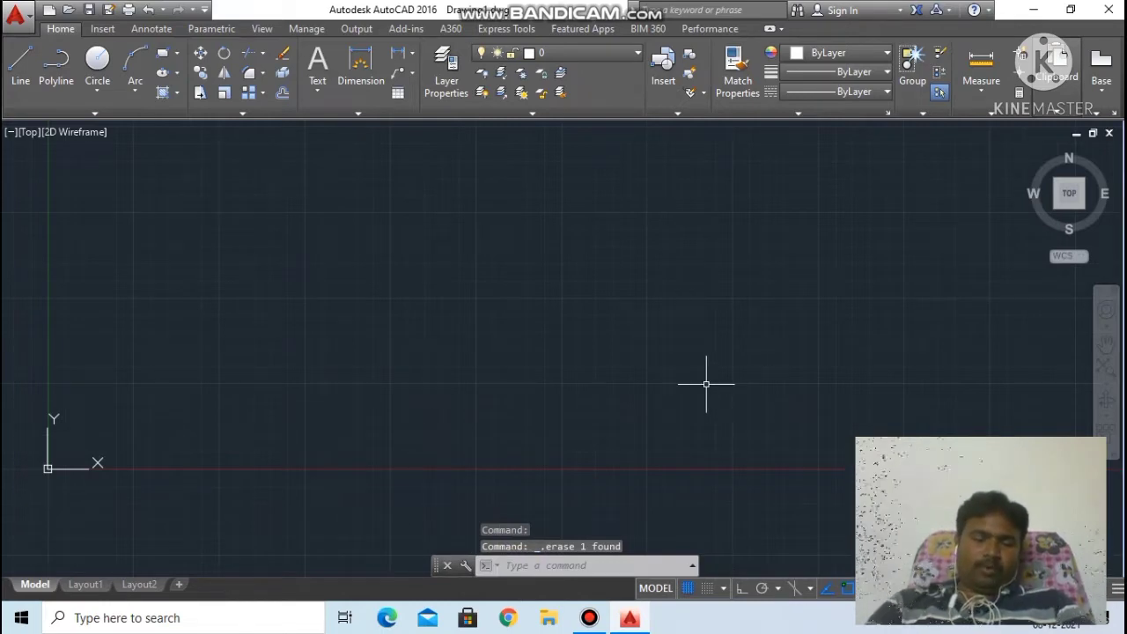
# Draw a PLINE zigzag across the canvas through three peaks and three low points.
pyautogui.write('p')
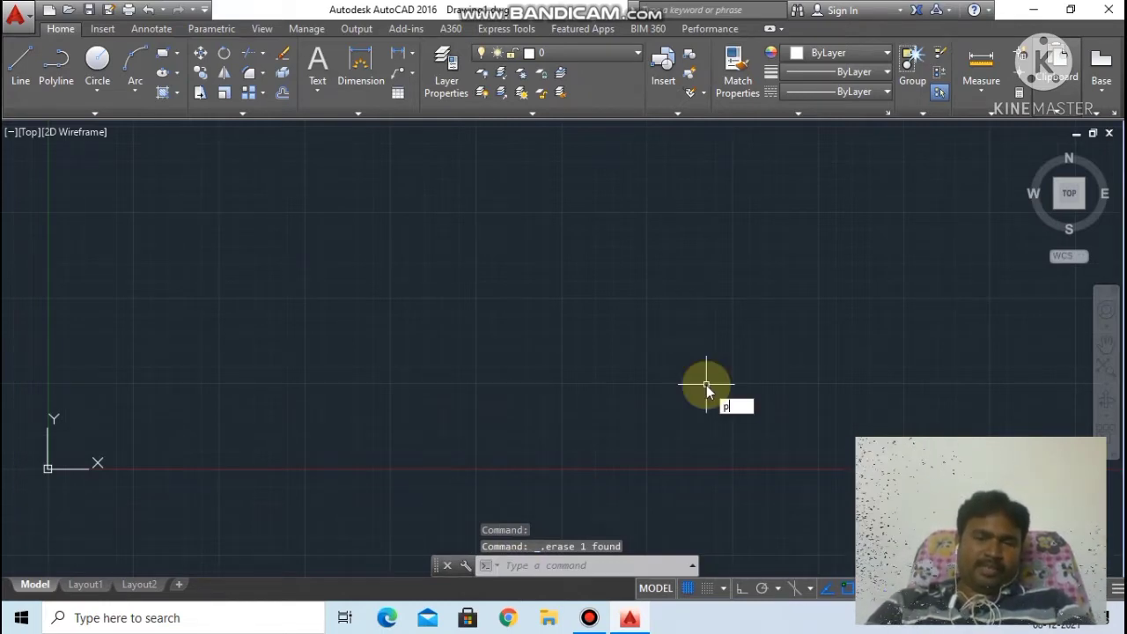
pyautogui.write('l')
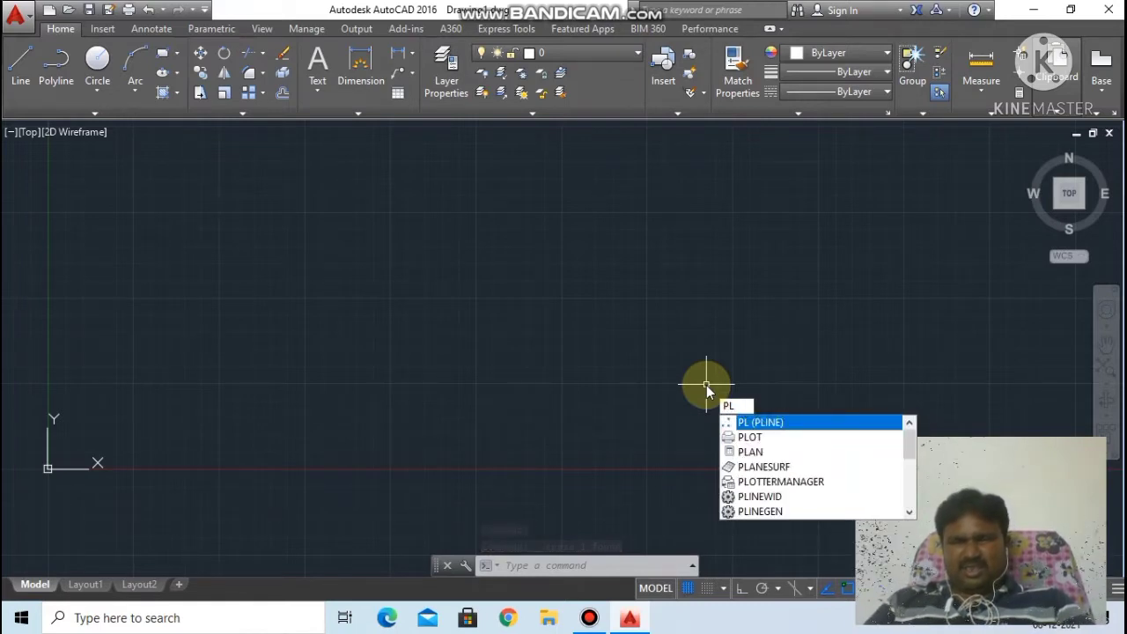
pyautogui.click(780, 429)
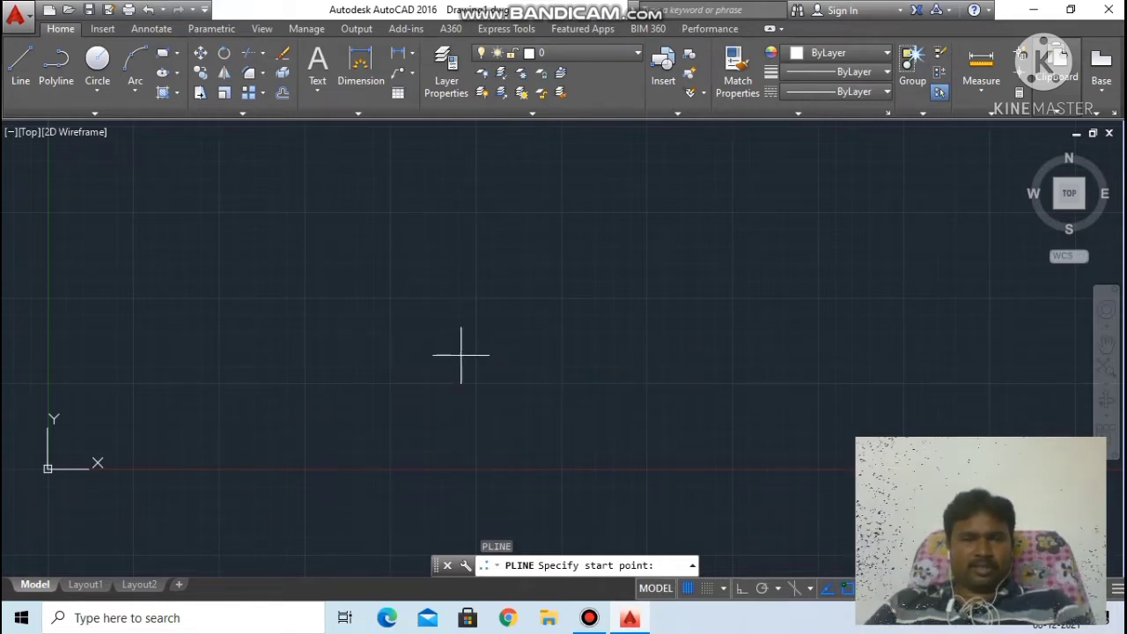
pyautogui.click(460, 355)
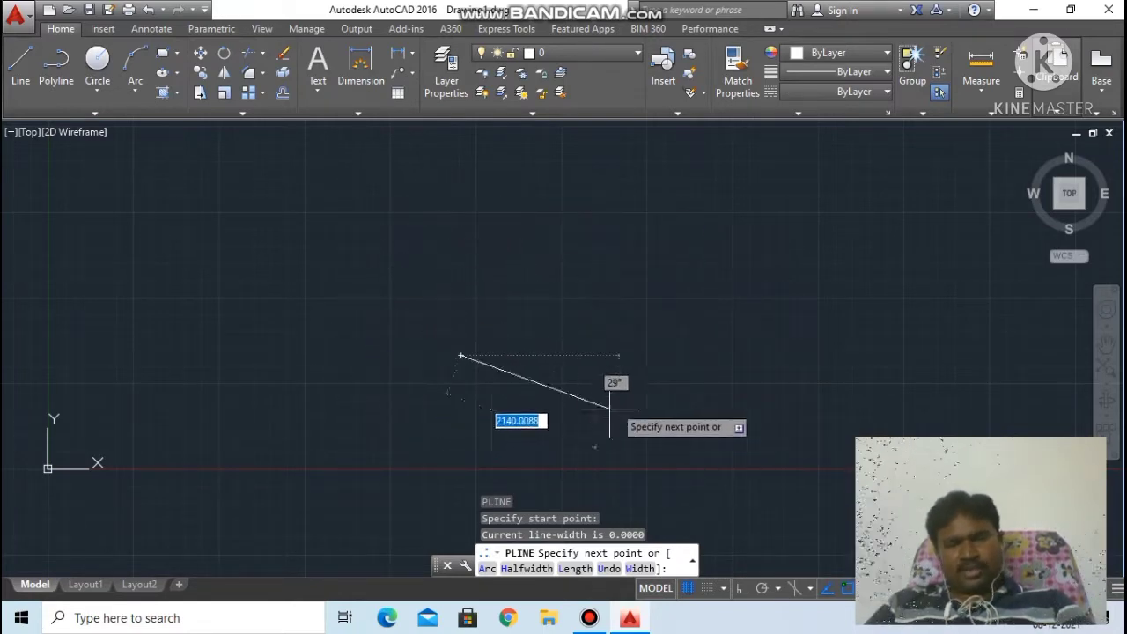
pyautogui.click(605, 204)
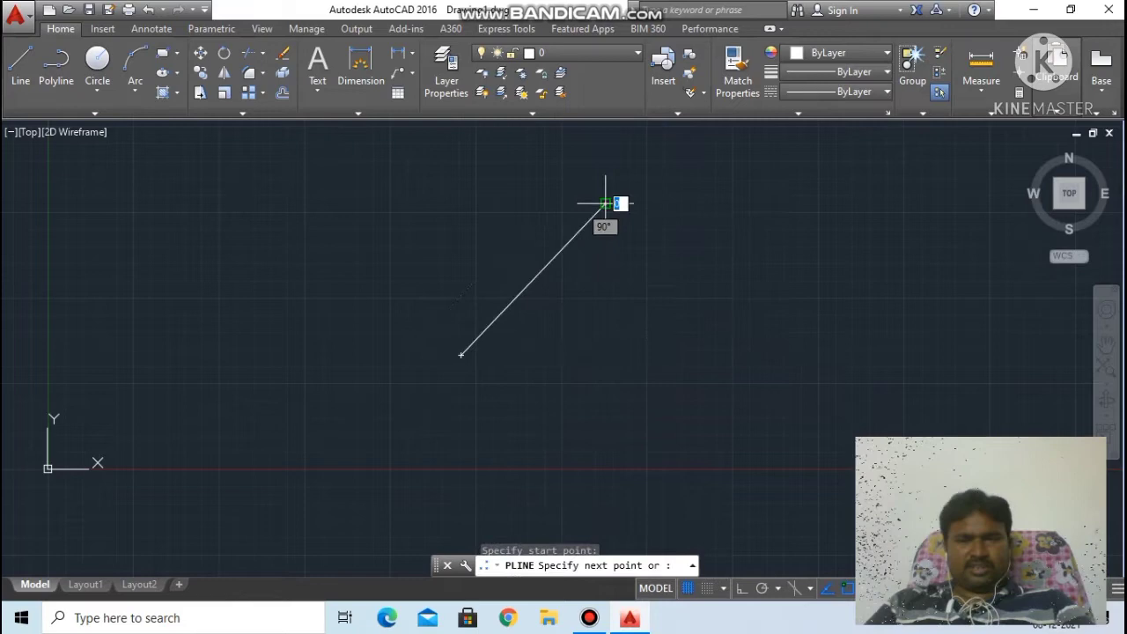
pyautogui.click(661, 369)
pyautogui.click(792, 218)
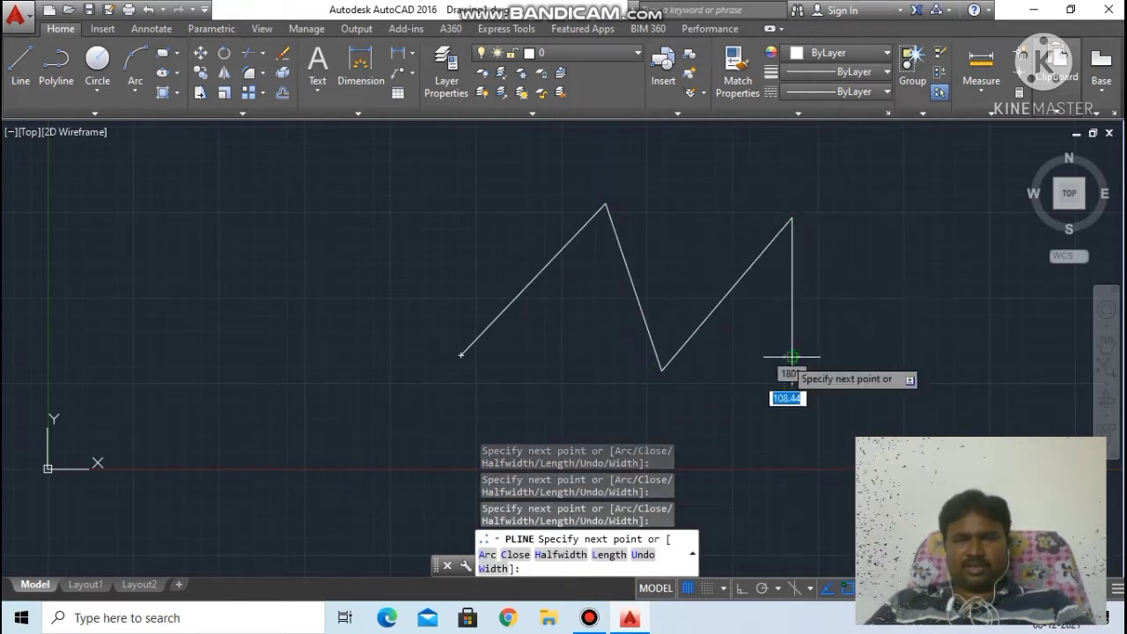
pyautogui.click(791, 356)
pyautogui.click(915, 227)
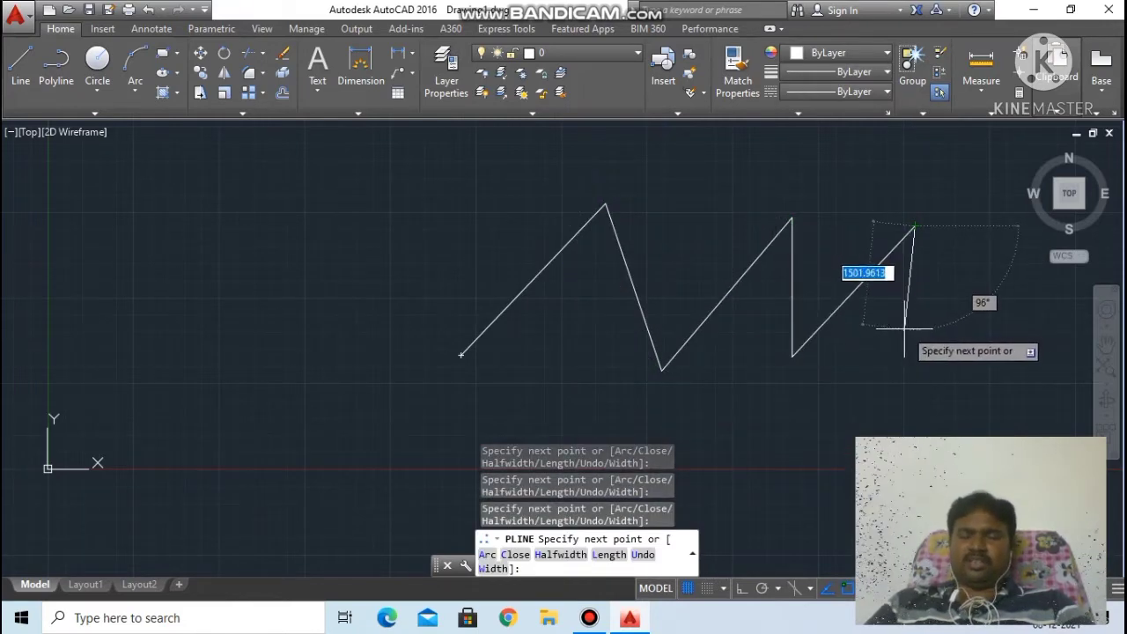
pyautogui.click(931, 329)
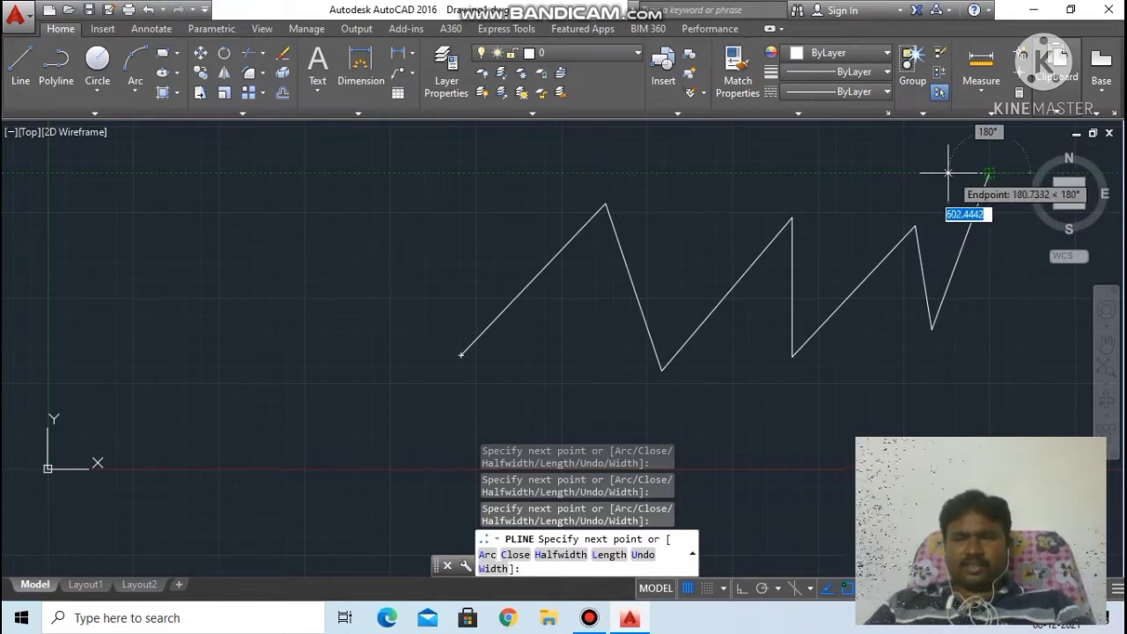
pyautogui.press('Escape')
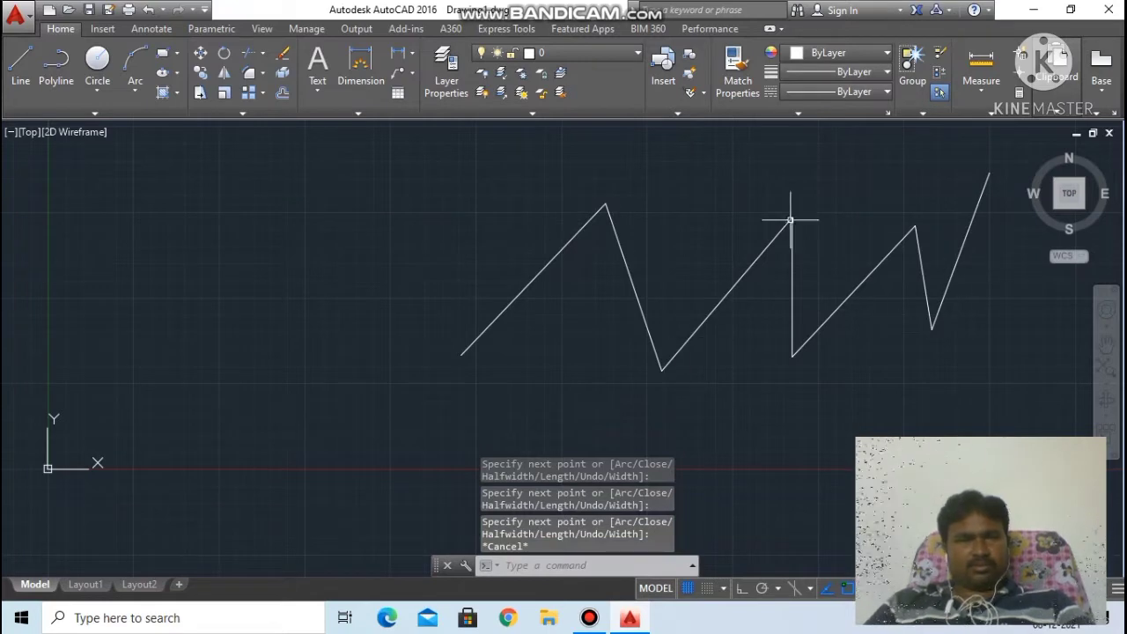
pyautogui.scroll(-2, 661, 309)
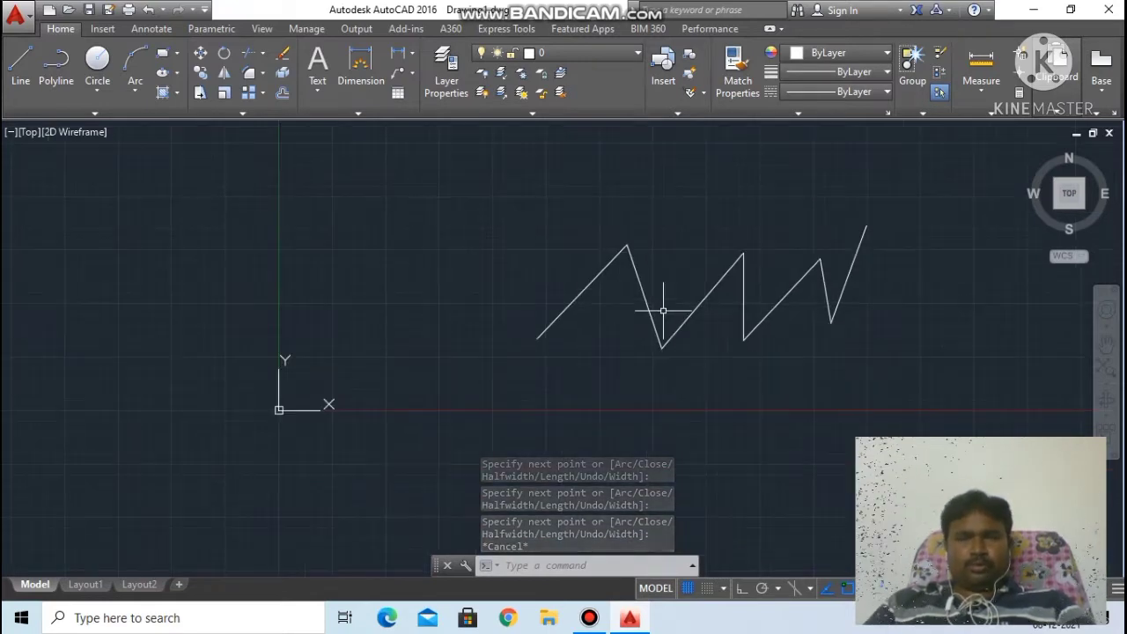
pyautogui.scroll(2, 665, 311)
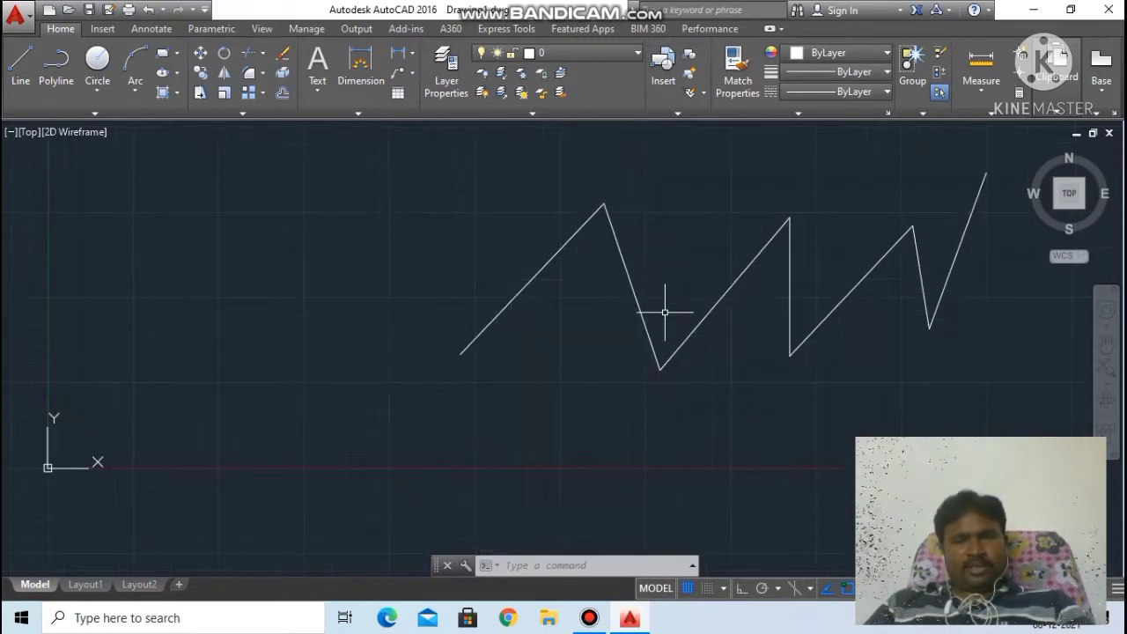
# Draw a pentagon-like outline with an inner triangle from separate Line segments.
pyautogui.click(19, 80)
pyautogui.click(129, 405)
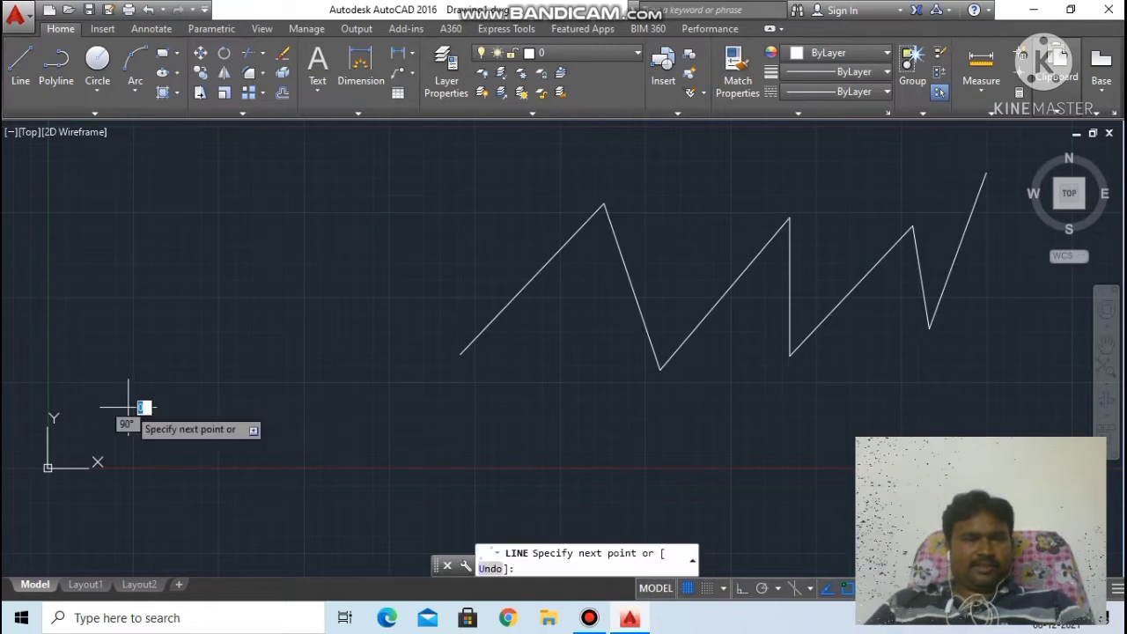
pyautogui.click(136, 227)
pyautogui.click(299, 243)
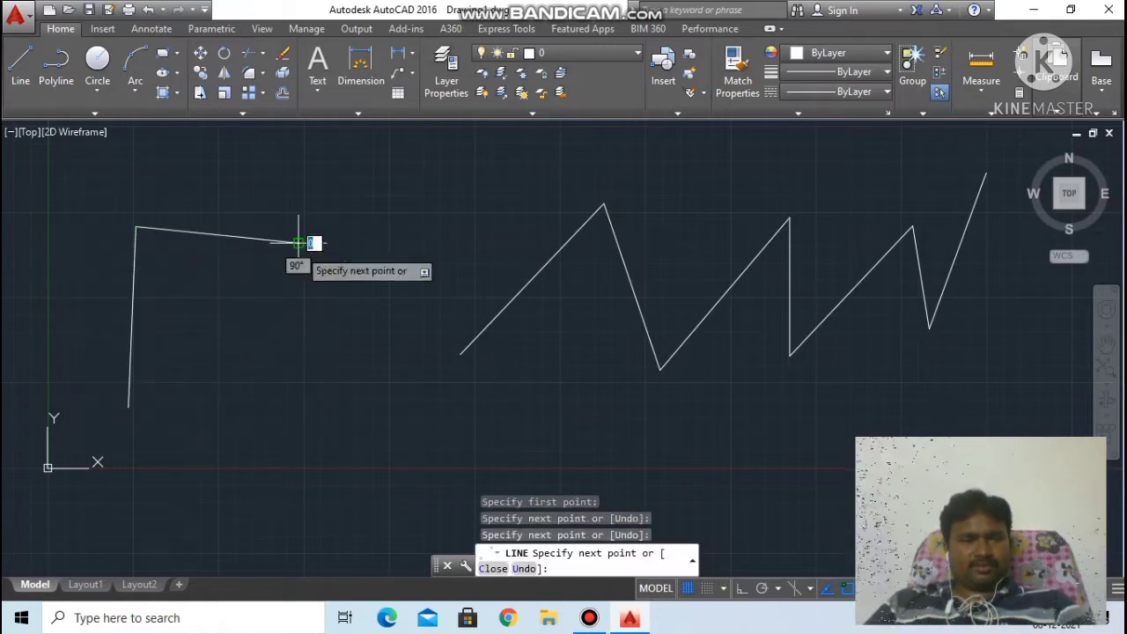
pyautogui.click(325, 364)
pyautogui.click(219, 402)
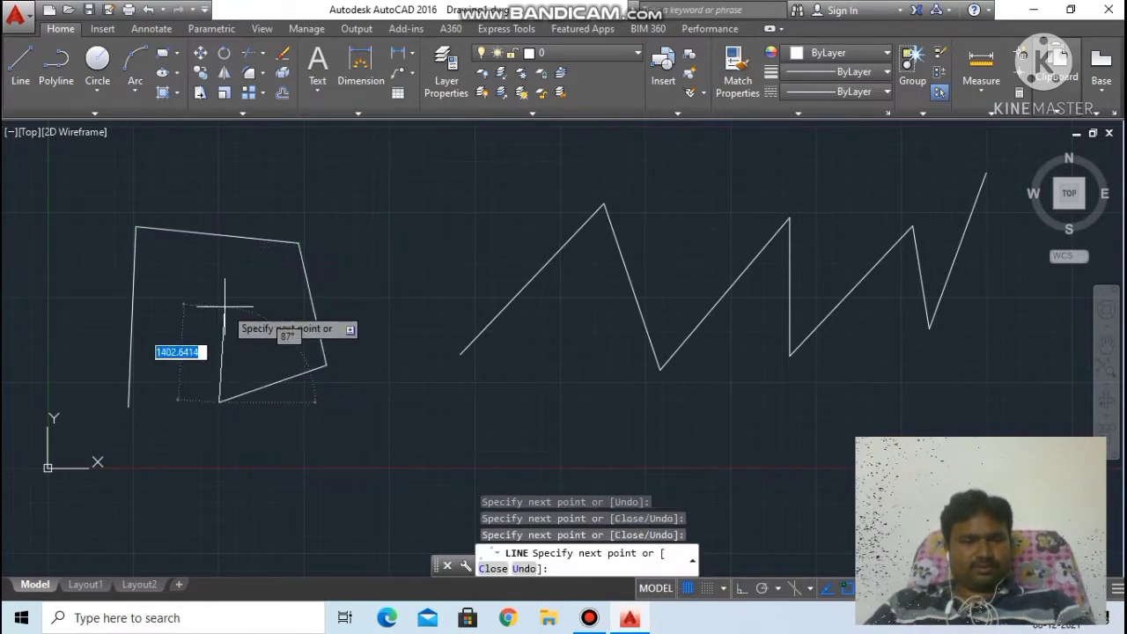
pyautogui.click(224, 307)
pyautogui.click(260, 327)
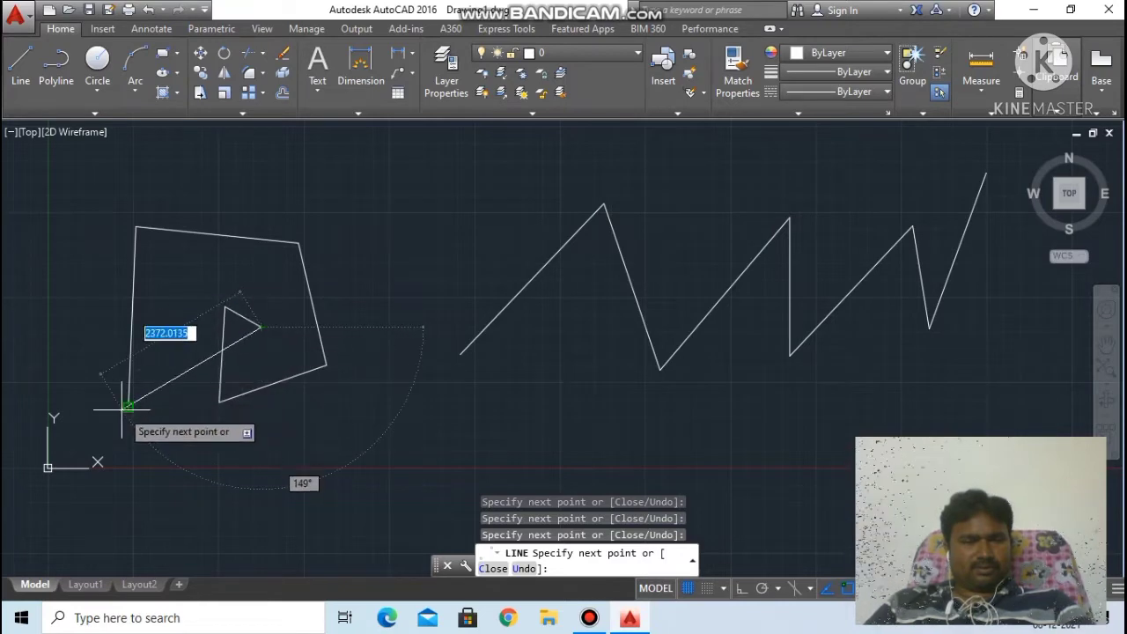
pyautogui.click(128, 407)
pyautogui.click(215, 461)
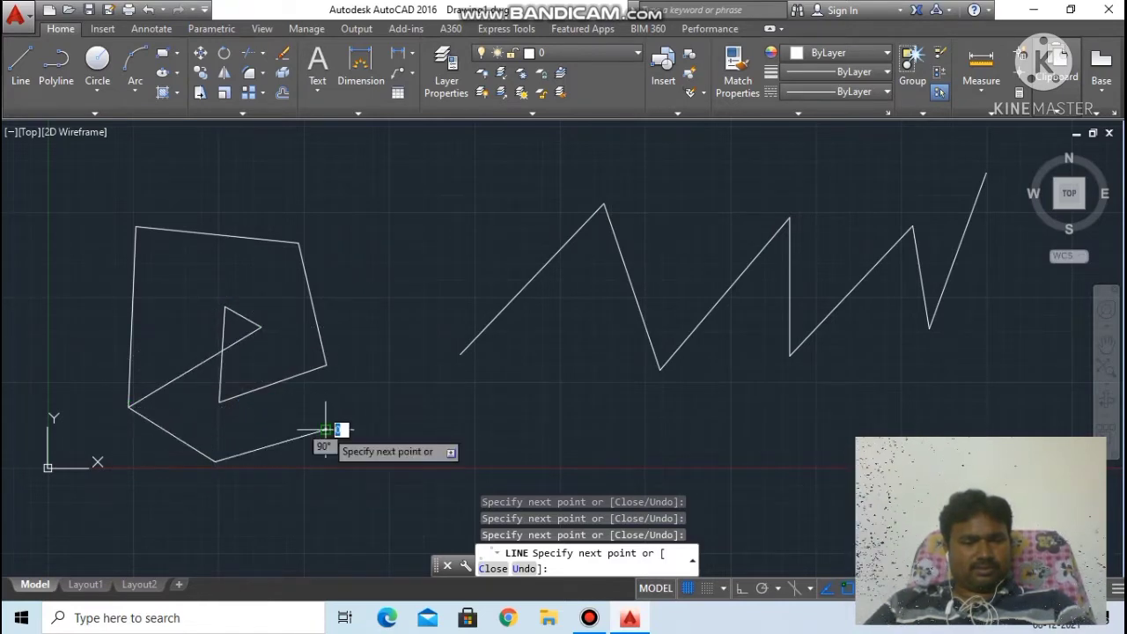
pyautogui.click(326, 430)
pyautogui.press('Escape')
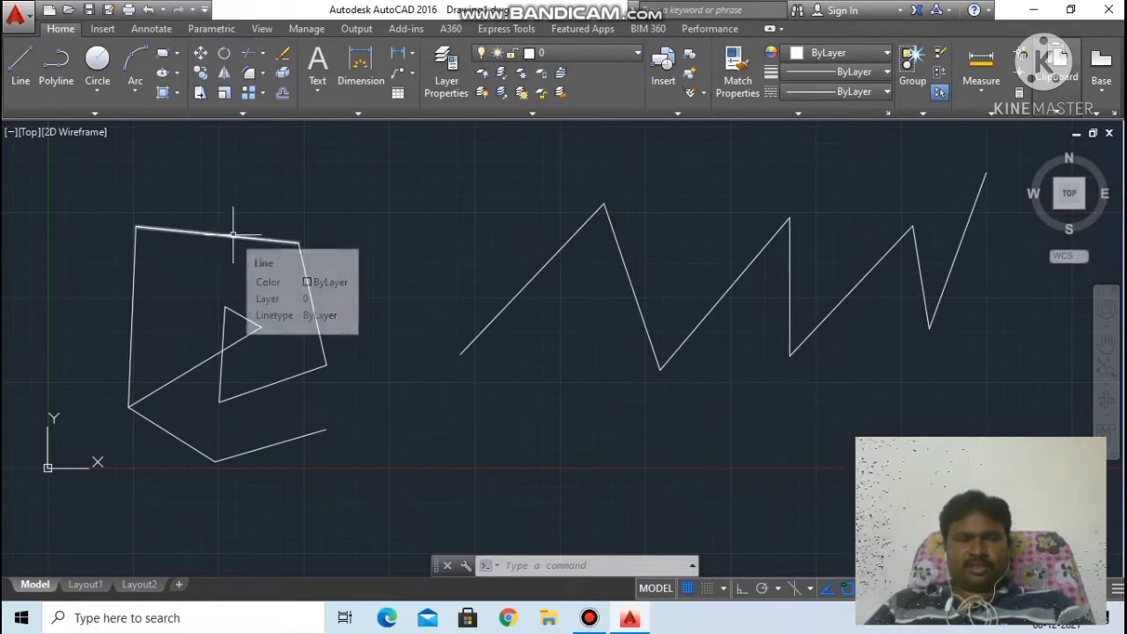
# Pick single edges of the line shape, then the zigzag, which highlights as one whole object.
pyautogui.click(233, 235)
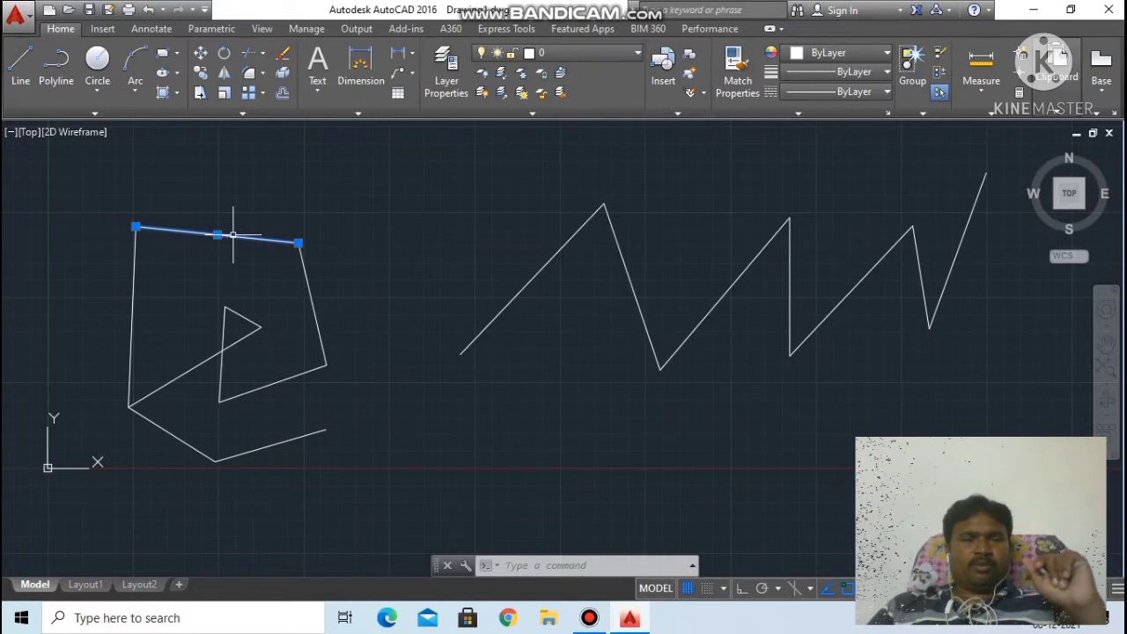
pyautogui.press('Escape')
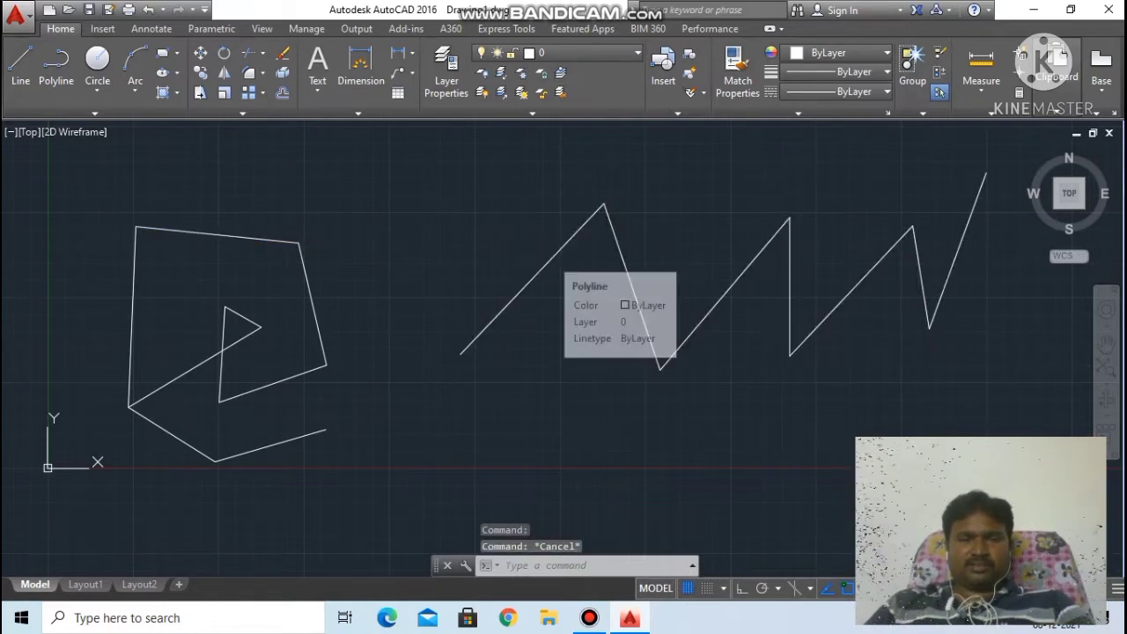
pyautogui.click(551, 258)
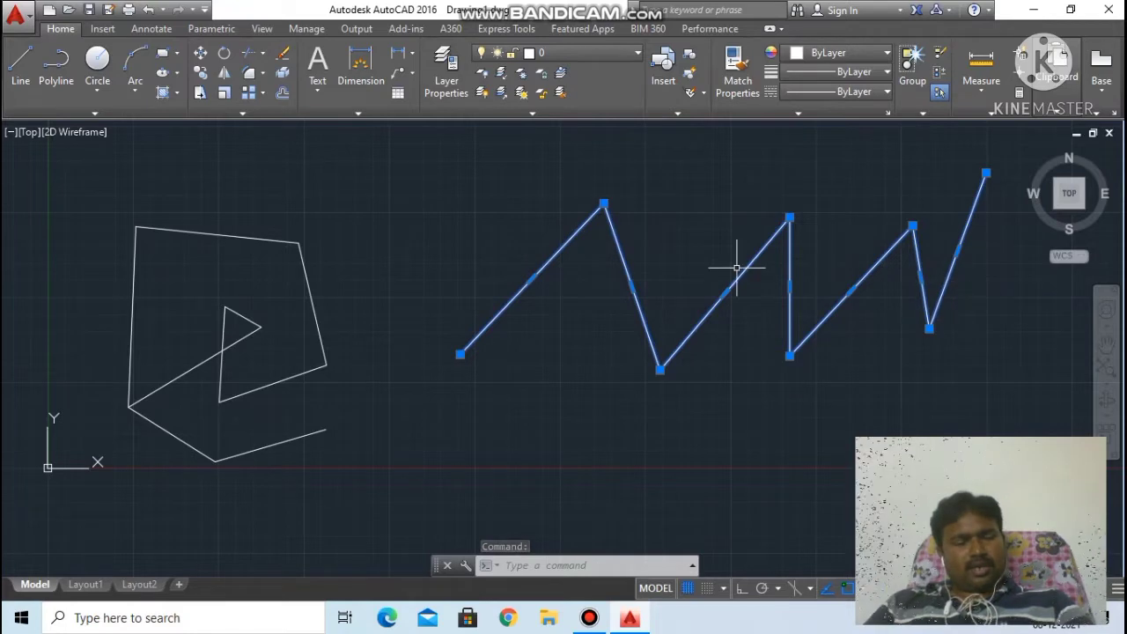
pyautogui.press('Escape')
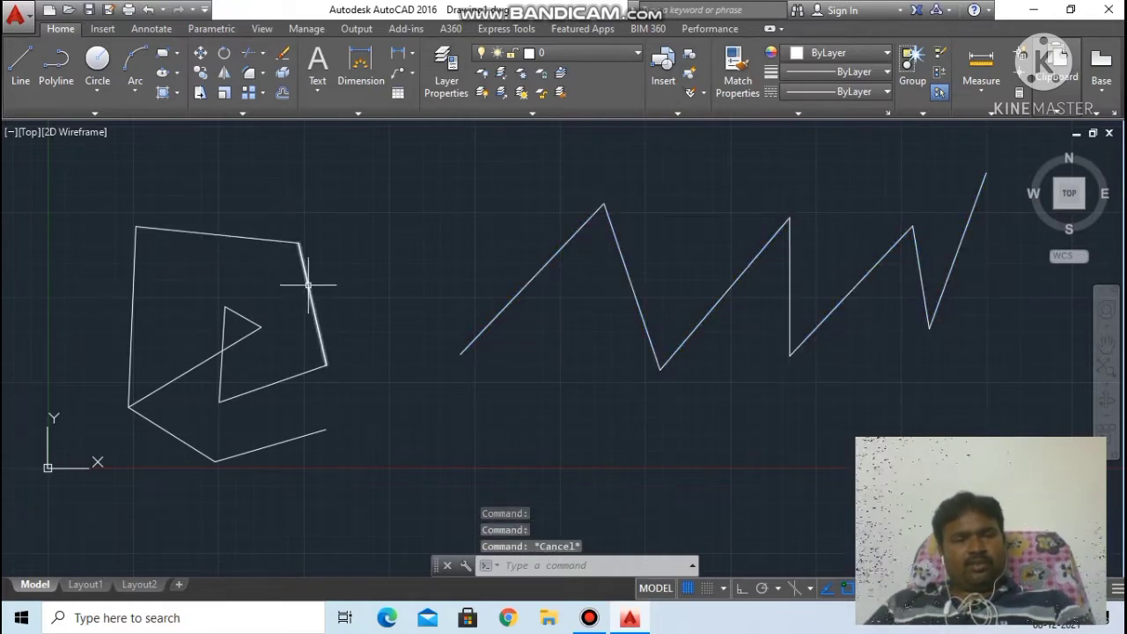
pyautogui.click(308, 287)
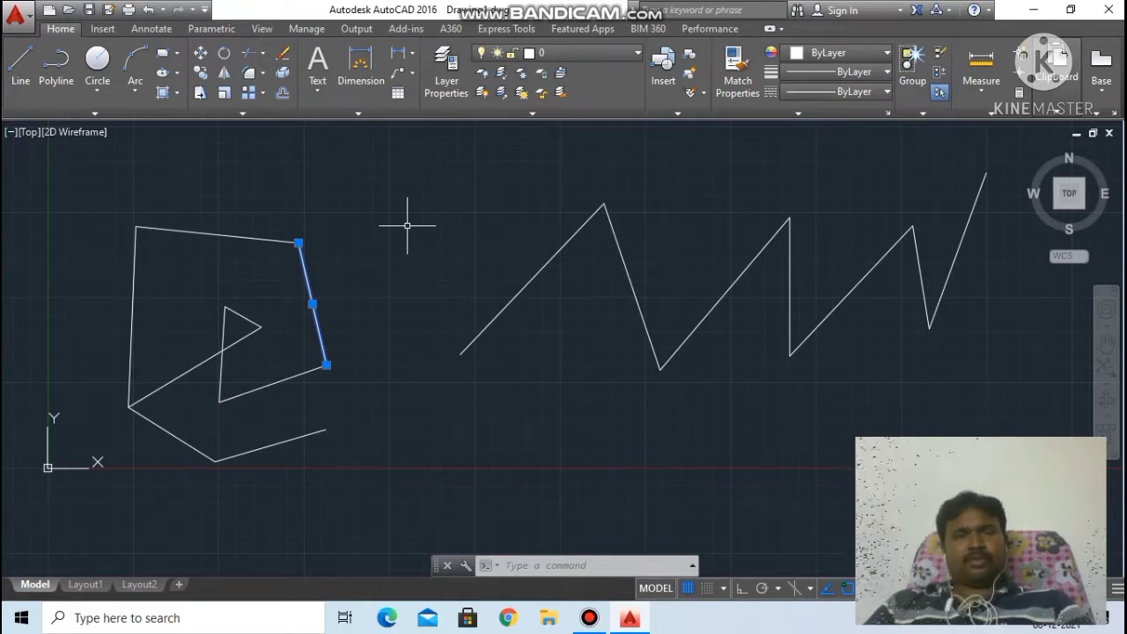
pyautogui.press('Escape')
pyautogui.scroll(-5, 602, 228)
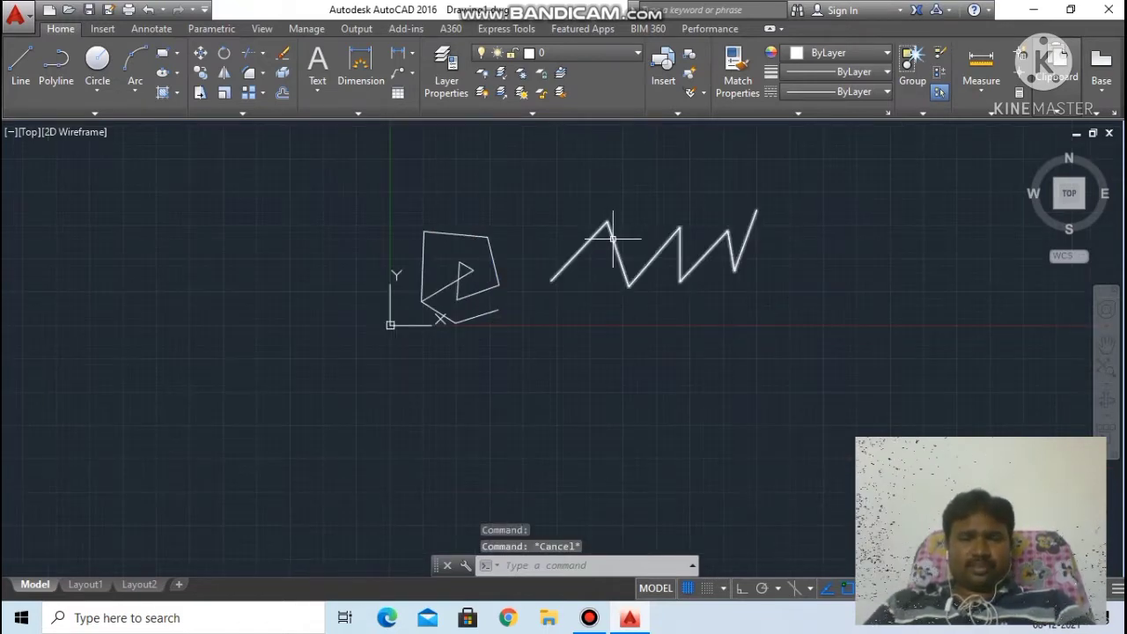
pyautogui.scroll(3, 659, 252)
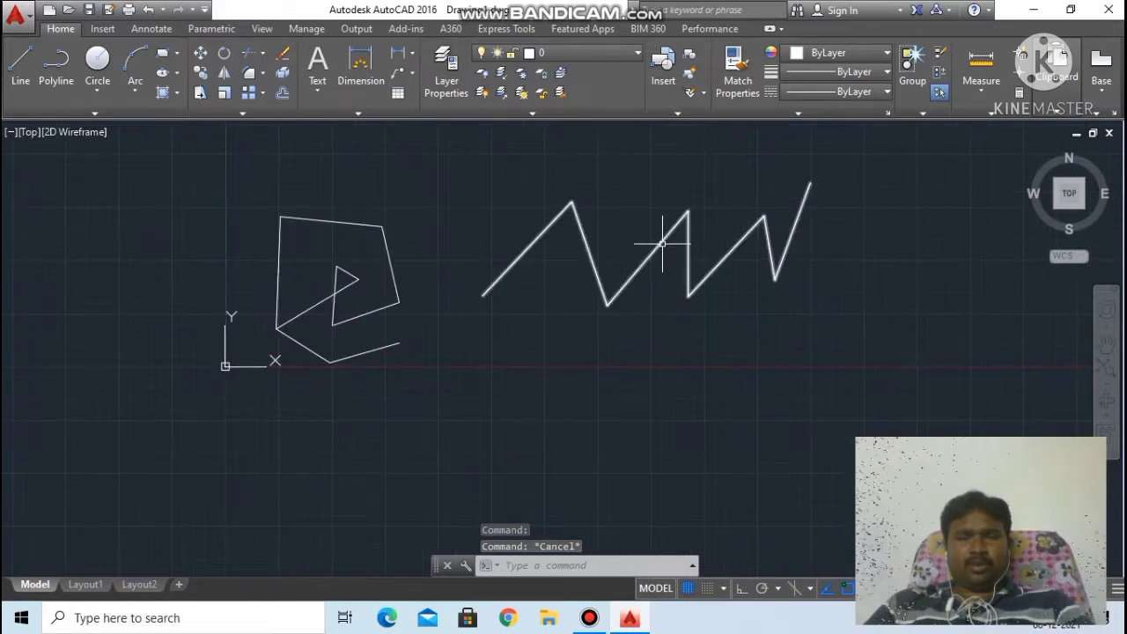
pyautogui.click(662, 245)
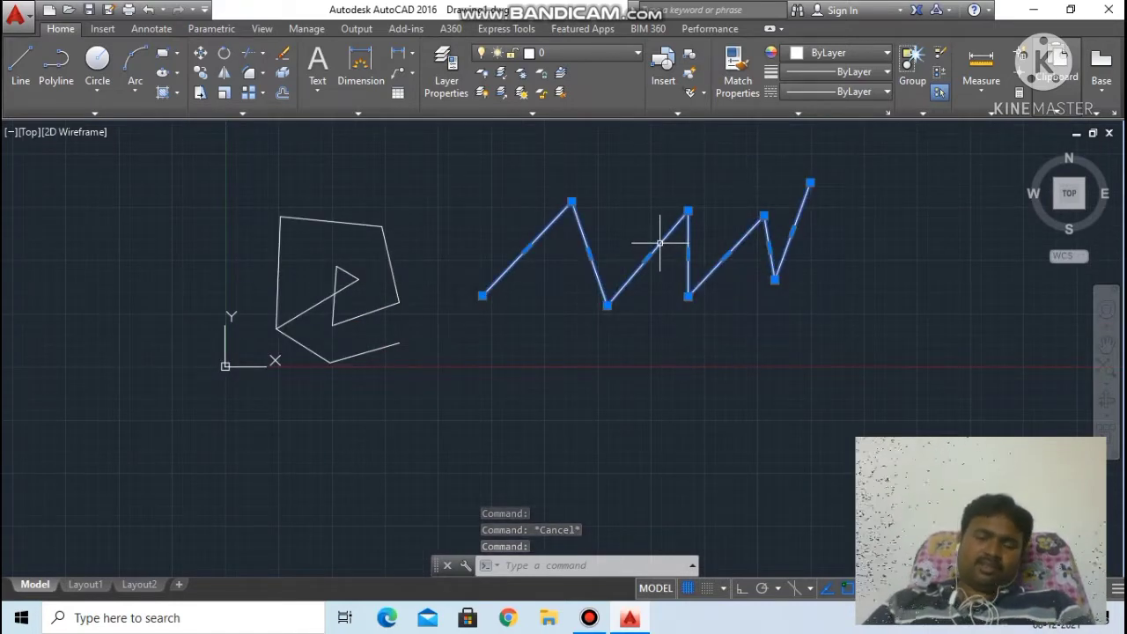
# Erase the selected zigzag polyline.
pyautogui.press('Delete')
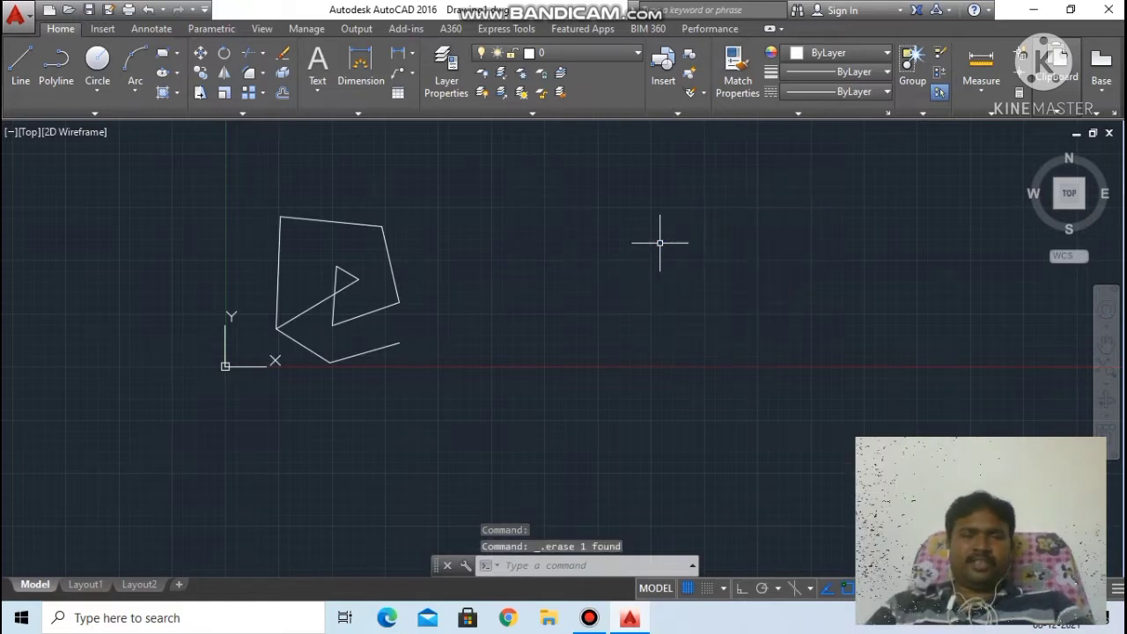
pyautogui.scroll(2, 659, 243)
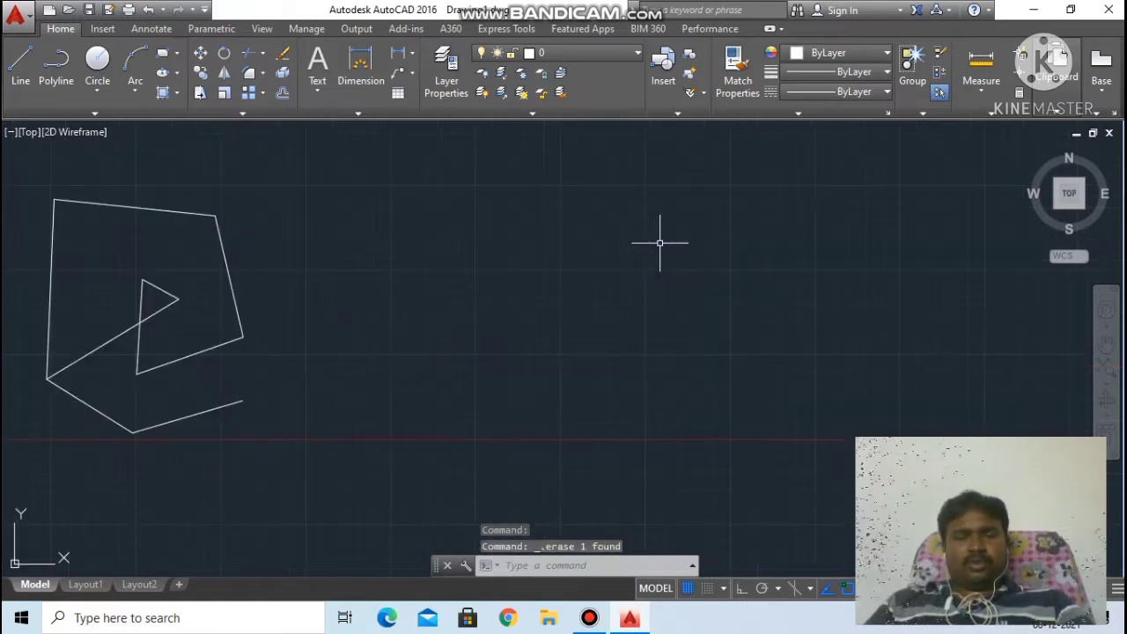
pyautogui.scroll(-2, 659, 243)
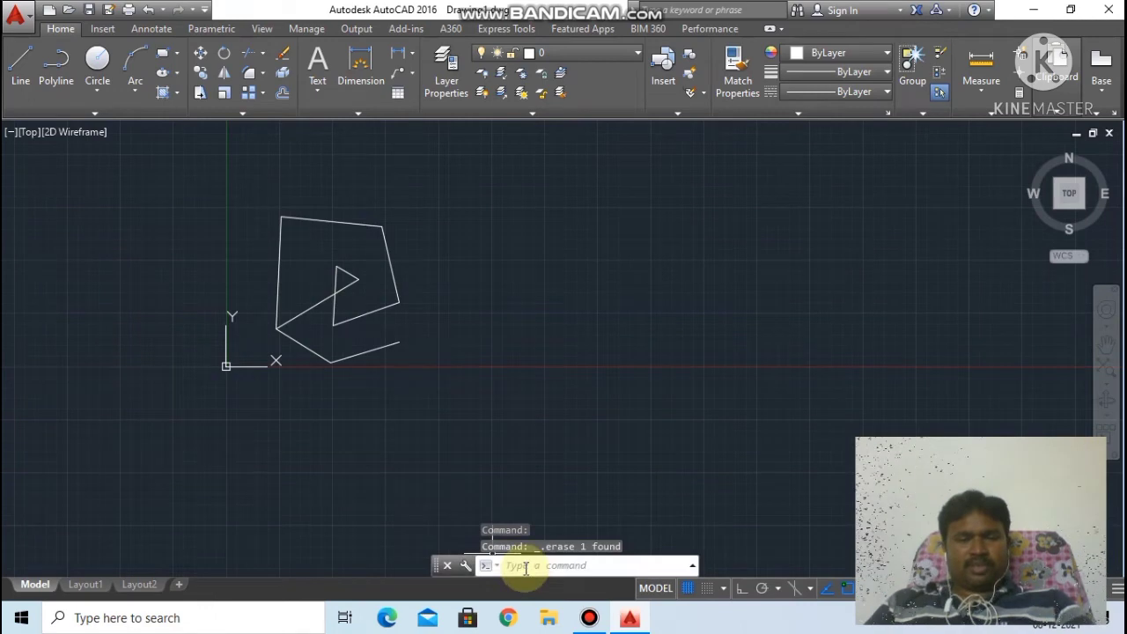
# Draw a new zigzag polyline of alternating peaks and valleys, ending with a vertical segment.
pyautogui.click(58, 60)
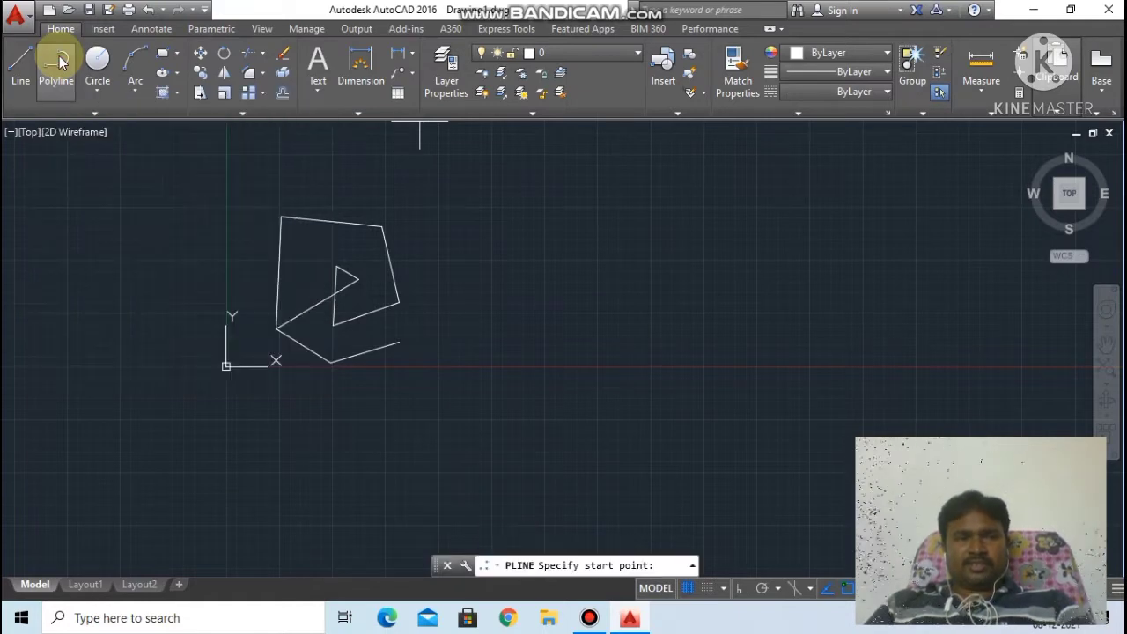
pyautogui.click(630, 357)
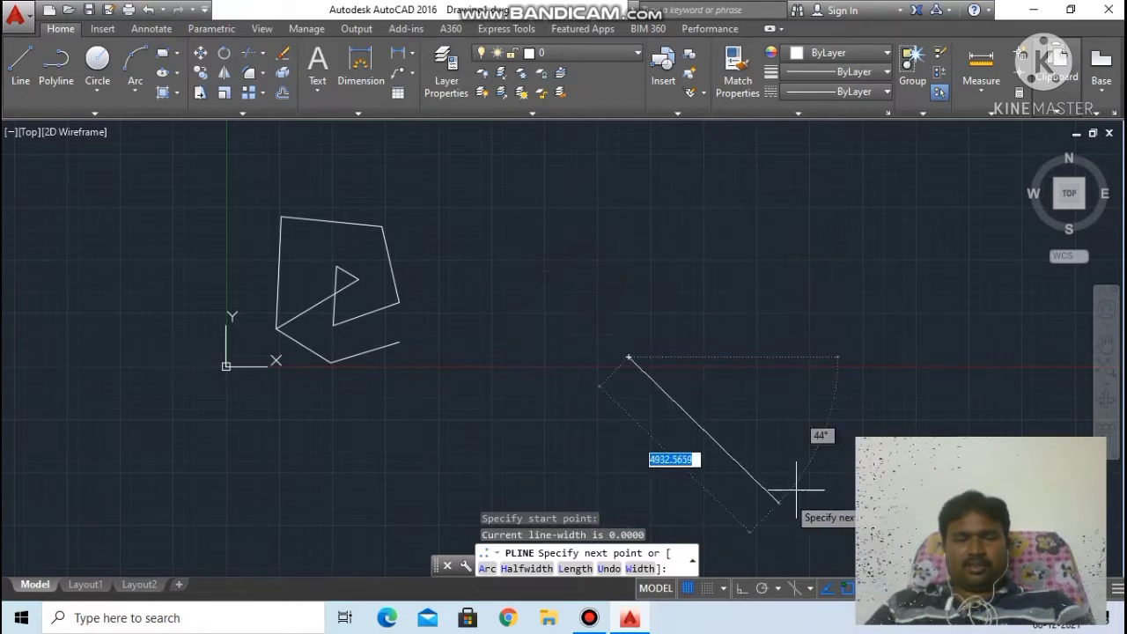
pyautogui.click(650, 230)
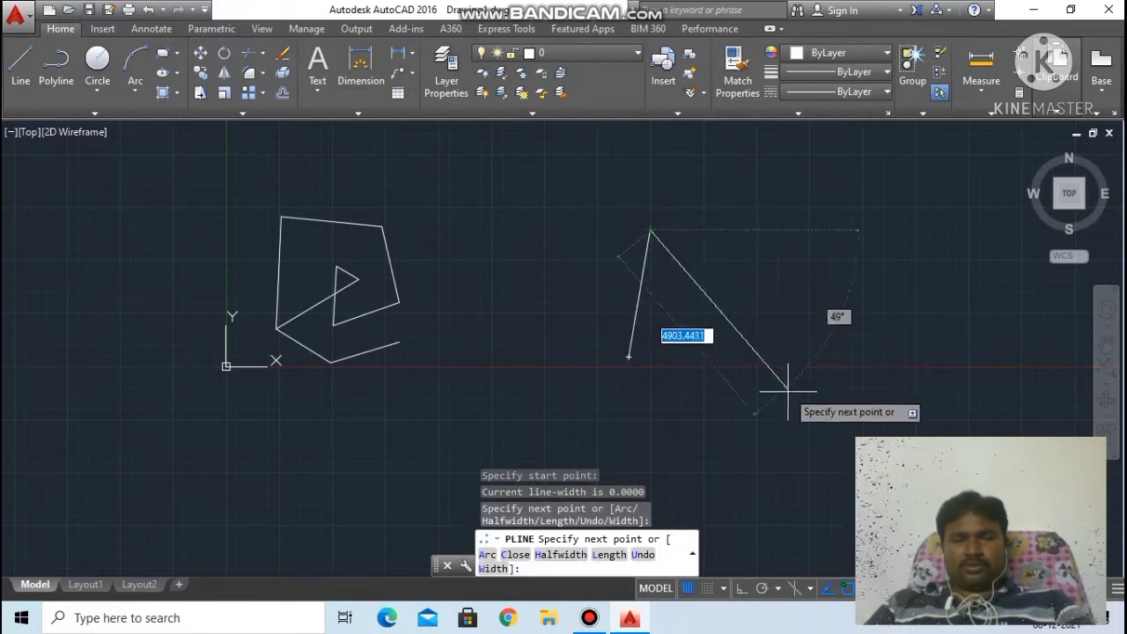
pyautogui.click(790, 398)
pyautogui.click(779, 239)
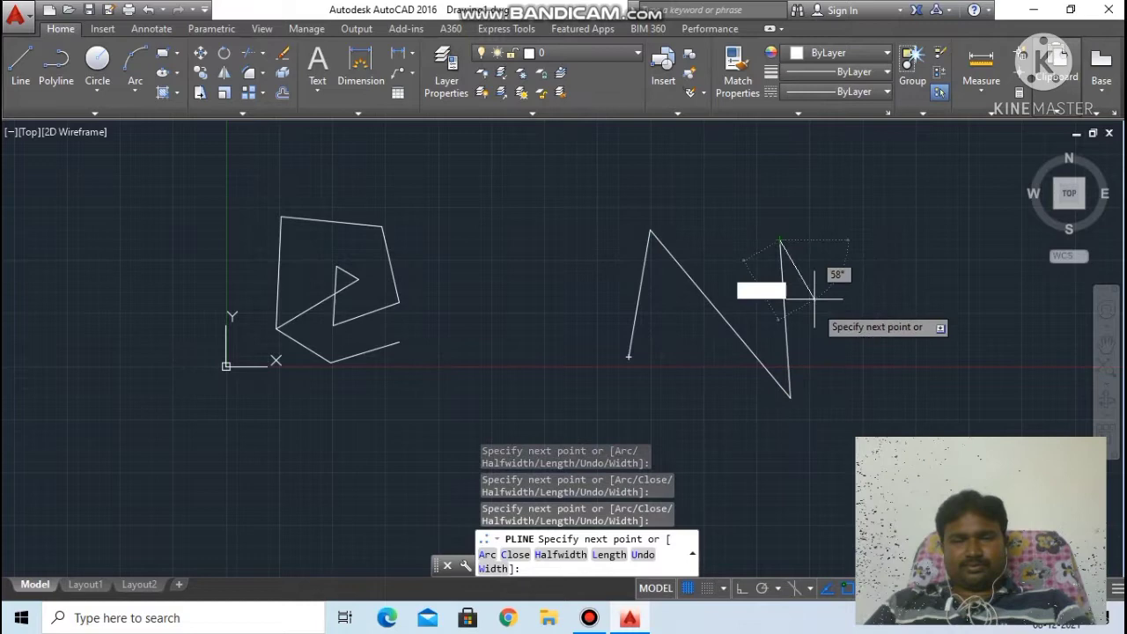
pyautogui.click(833, 371)
pyautogui.click(889, 231)
pyautogui.click(957, 354)
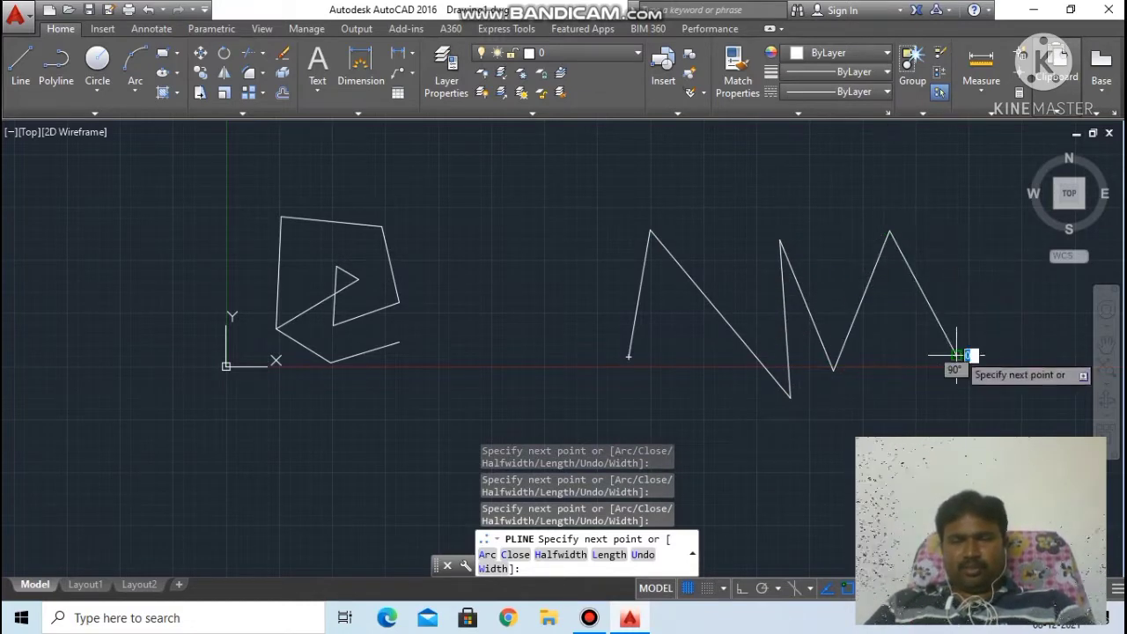
pyautogui.click(981, 251)
pyautogui.click(1025, 357)
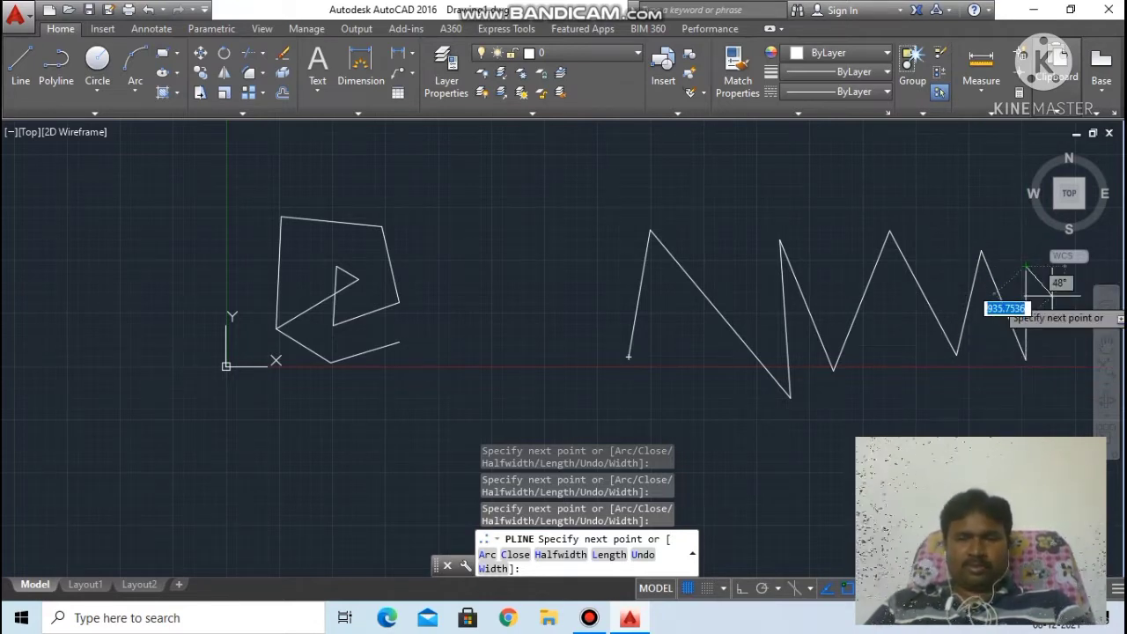
pyautogui.click(1025, 266)
pyautogui.press('Escape')
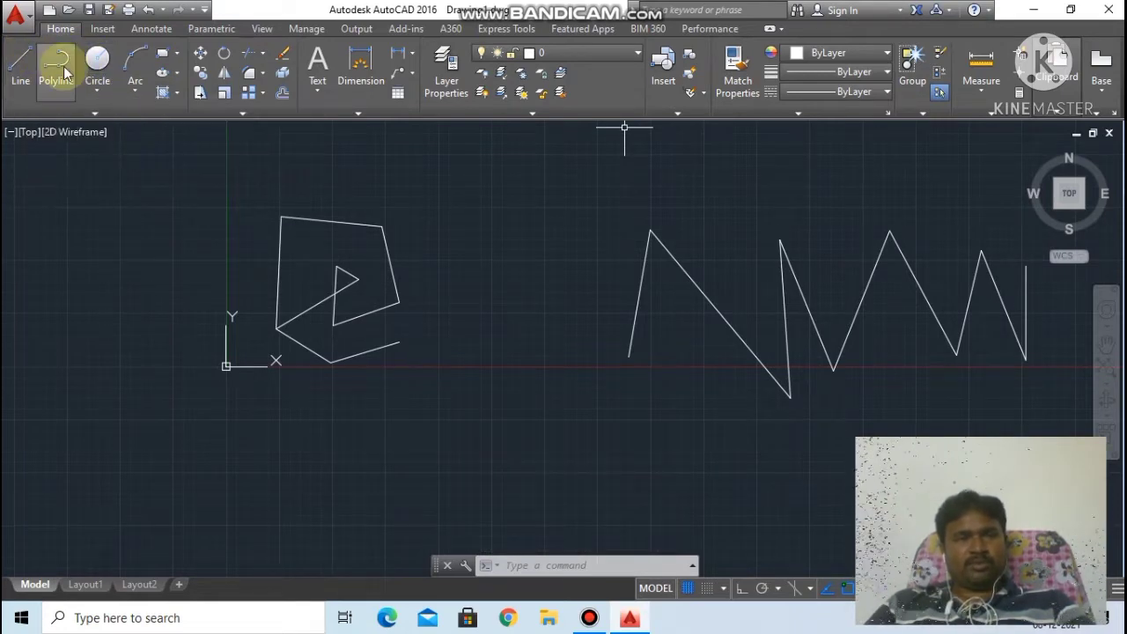
# Select the zigzag to show its grips as one object, then pick the left figure's top edge alone.
pyautogui.scroll(-4, 970, 334)
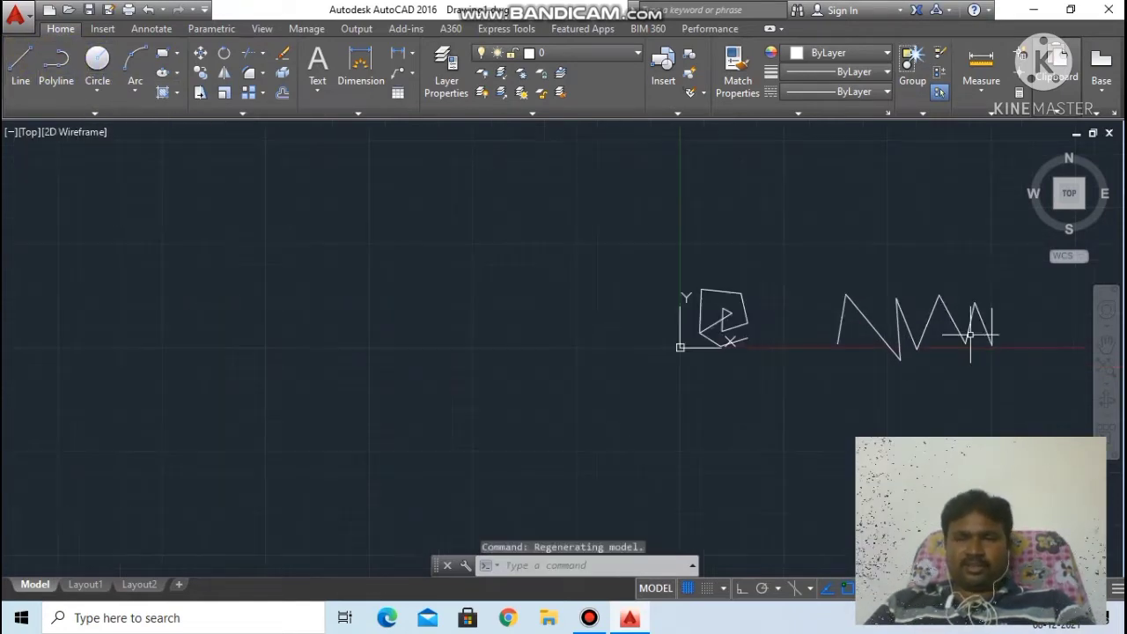
pyautogui.scroll(4, 1021, 323)
pyautogui.scroll(2, 1012, 319)
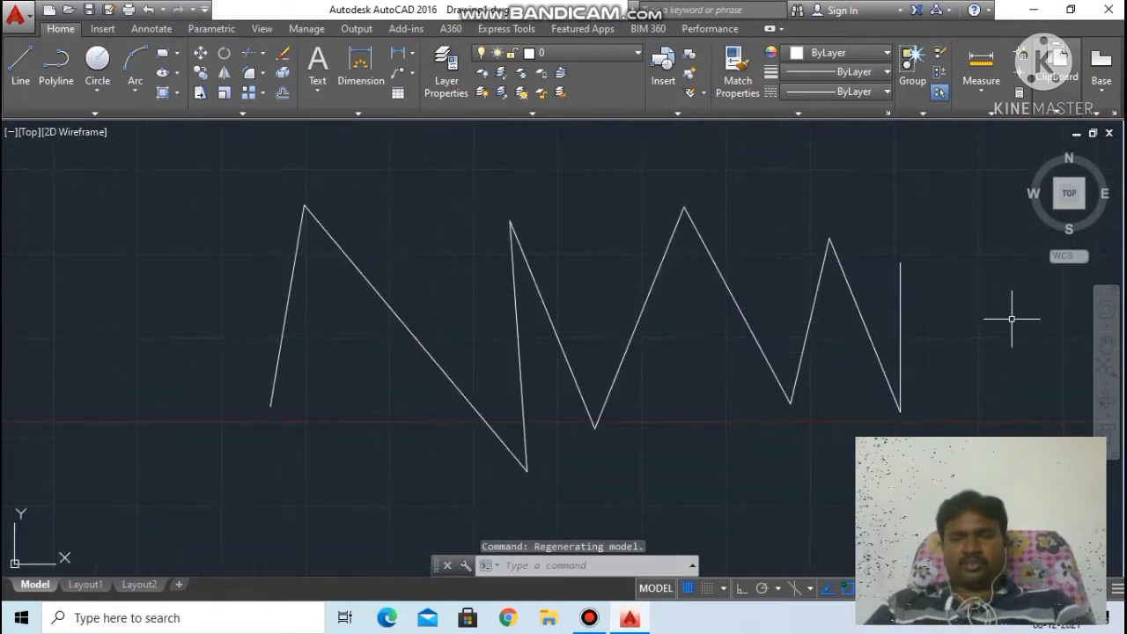
pyautogui.scroll(-2, 943, 317)
pyautogui.scroll(-2, 942, 318)
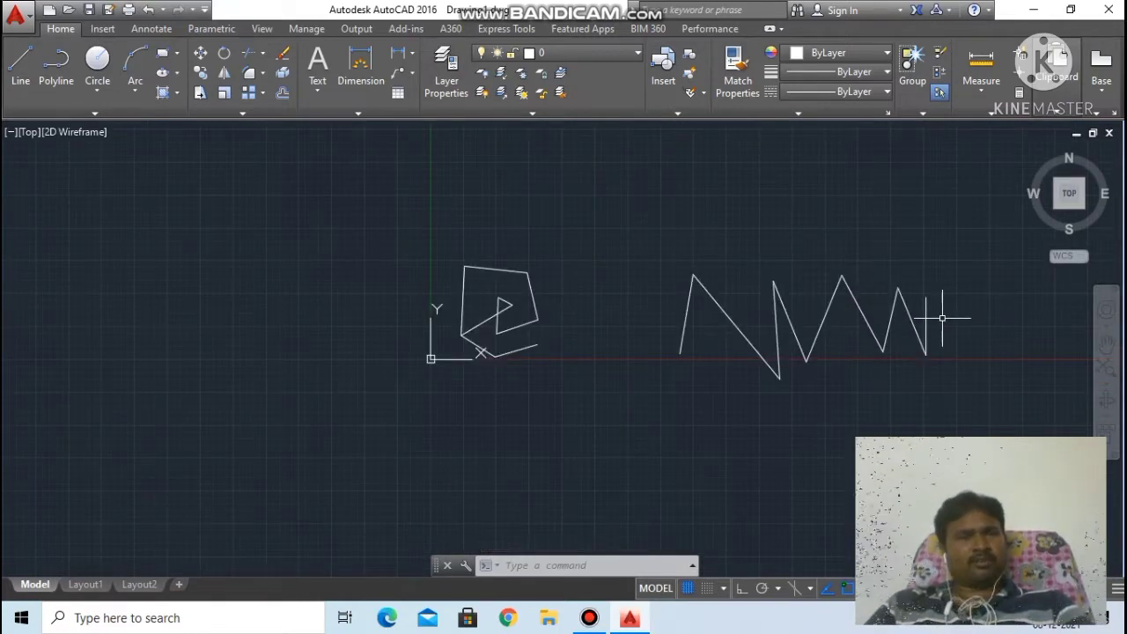
pyautogui.scroll(1, 941, 319)
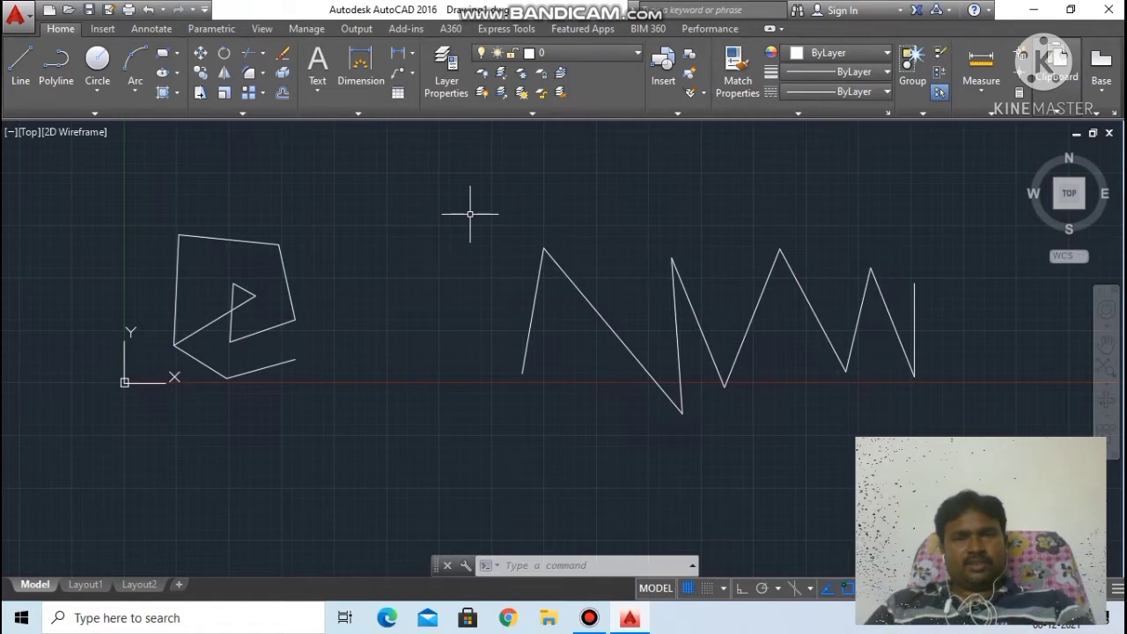
pyautogui.click(585, 296)
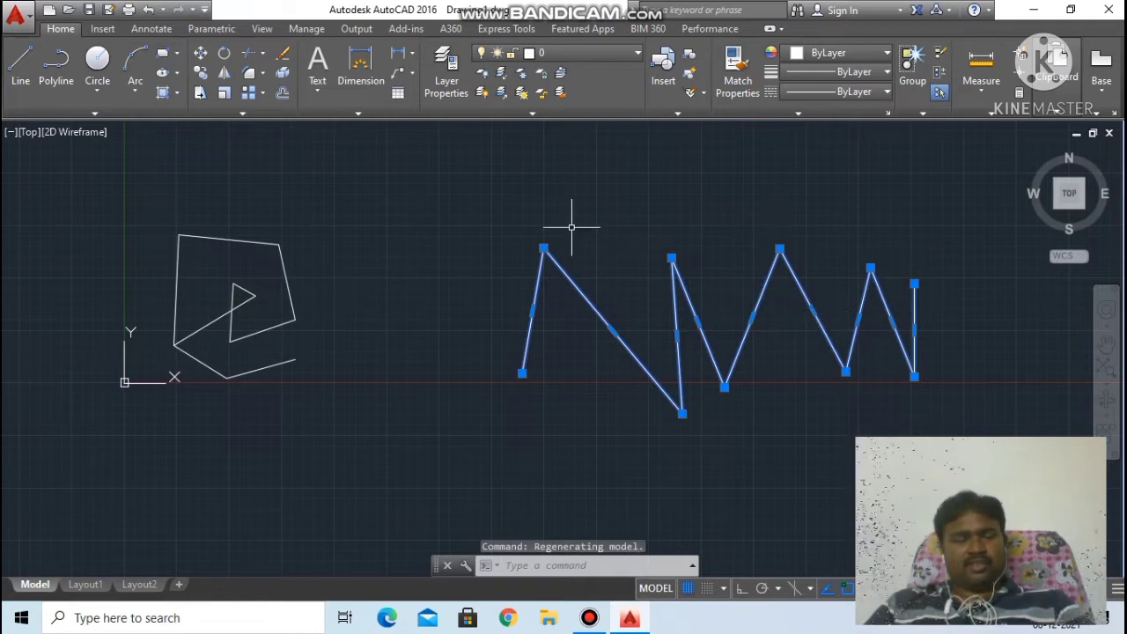
pyautogui.press('Escape')
pyautogui.click(245, 240)
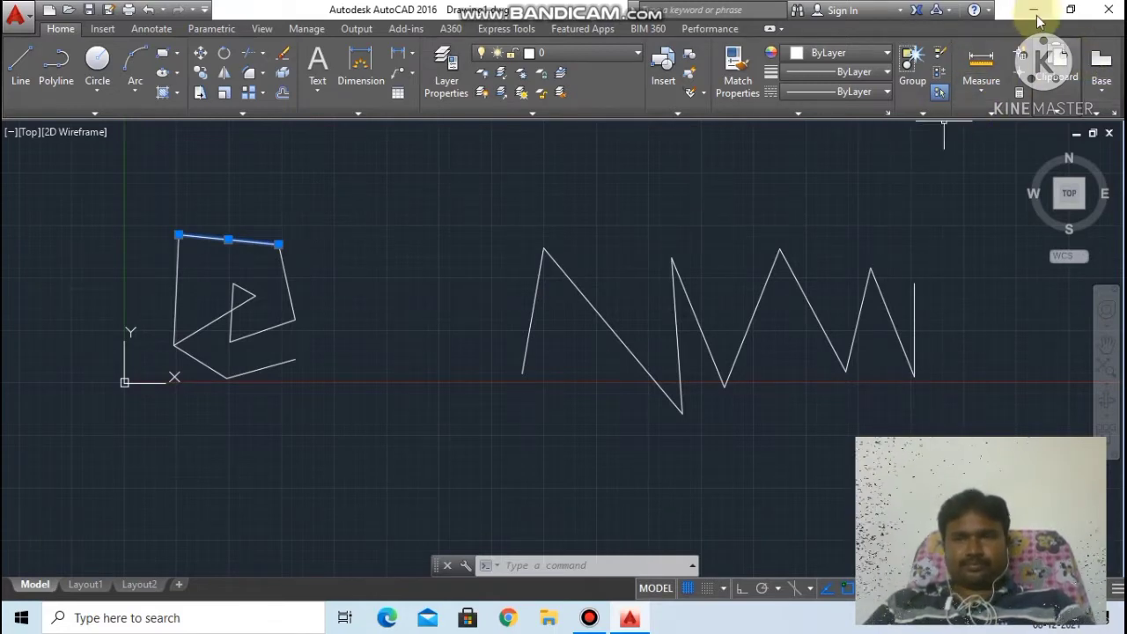
pyautogui.click(588, 618)
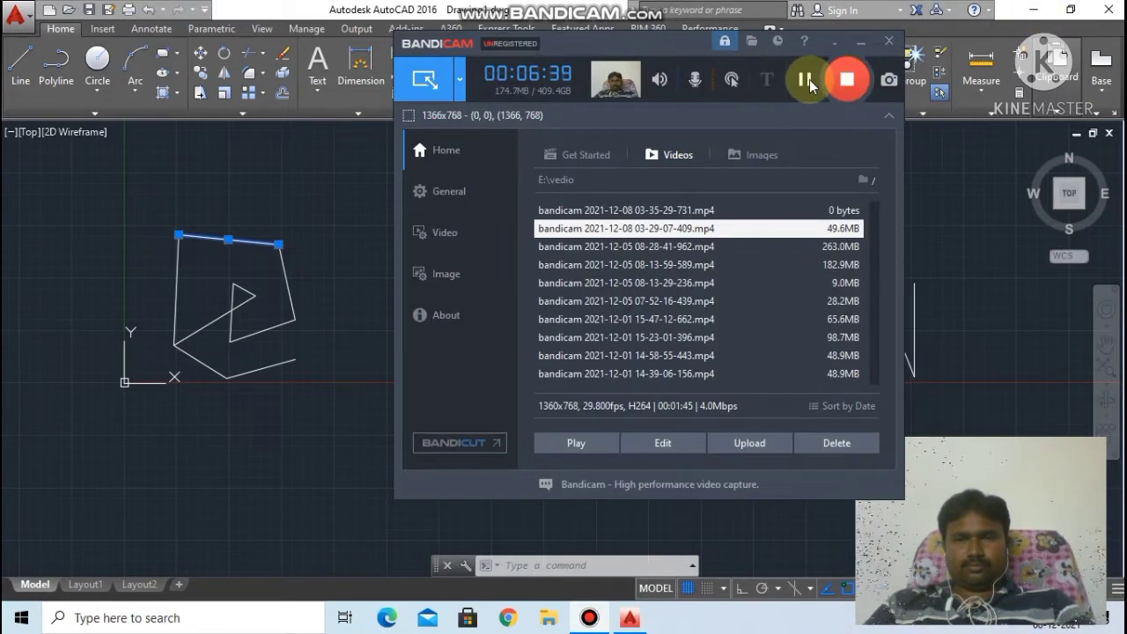
pyautogui.click(858, 42)
# Erase the left figure, then the remaining strokes and zigzag, and zoom to extents.
pyautogui.scroll(-3, 634, 291)
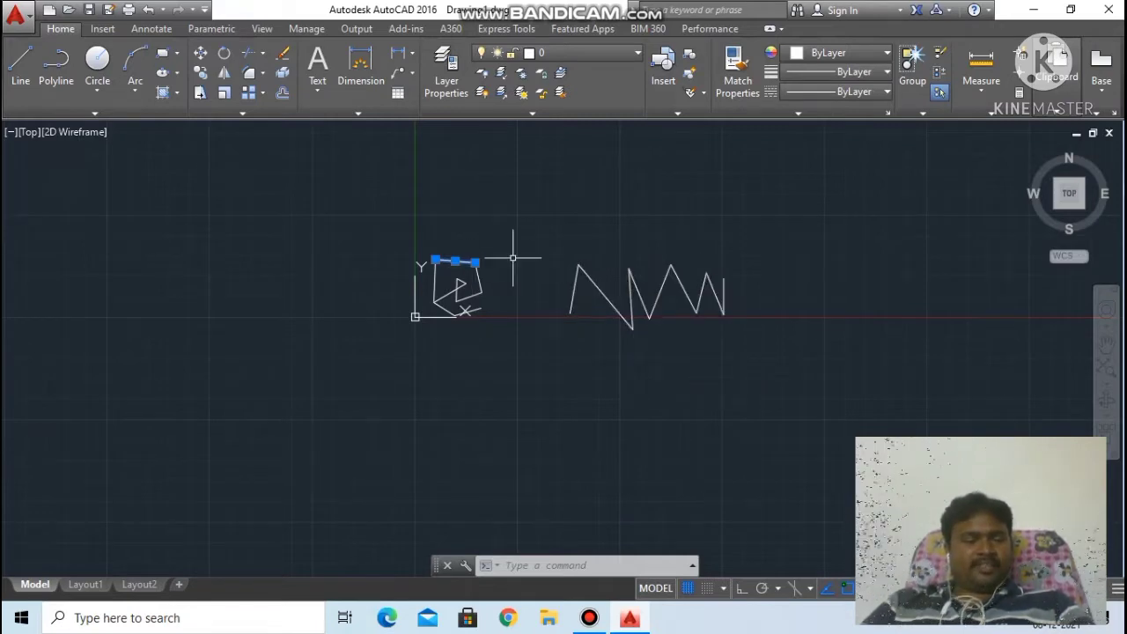
pyautogui.moveTo(377, 236)
pyautogui.mouseDown()
pyautogui.moveTo(780, 238)
pyautogui.moveTo(769, 352)
pyautogui.mouseUp()
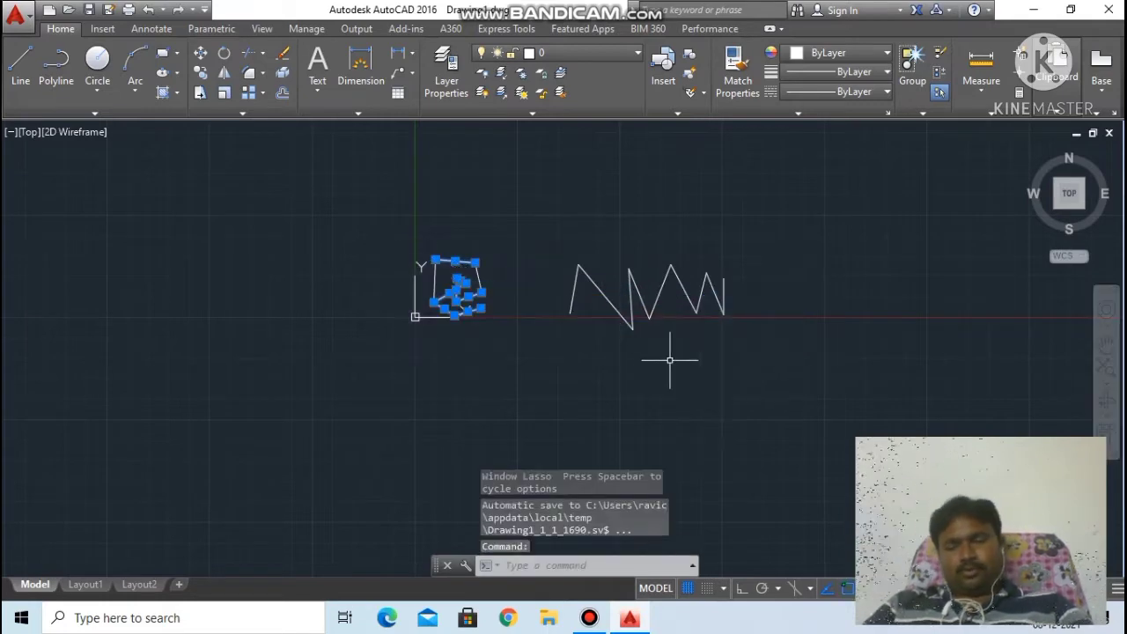
pyautogui.press('Delete')
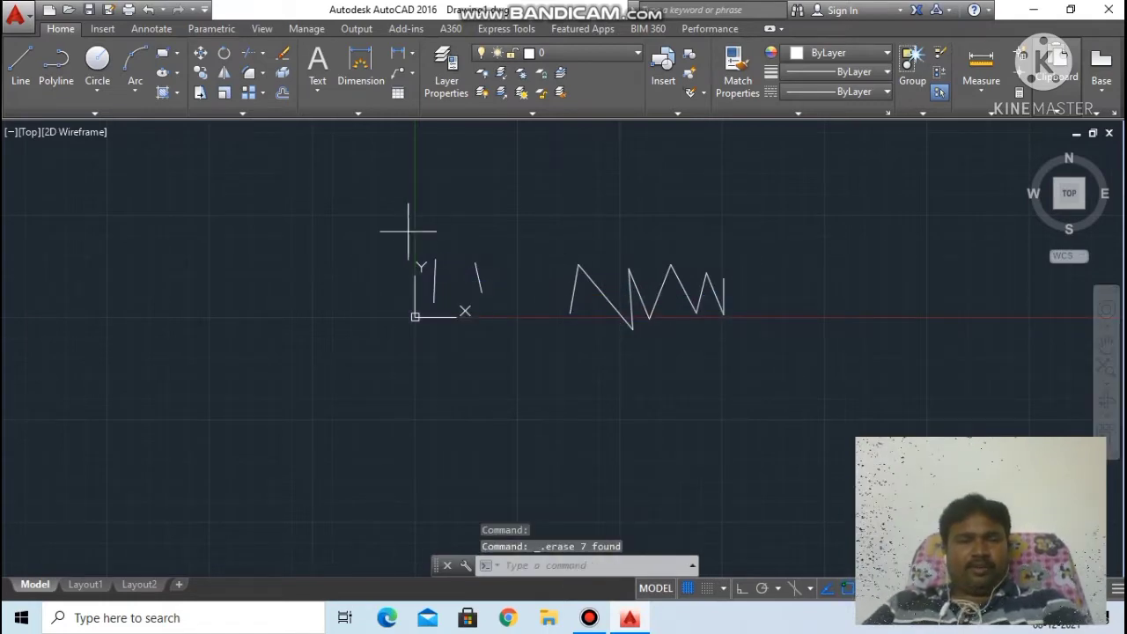
pyautogui.moveTo(407, 233)
pyautogui.mouseDown()
pyautogui.moveTo(436, 363)
pyautogui.moveTo(868, 226)
pyautogui.mouseUp()
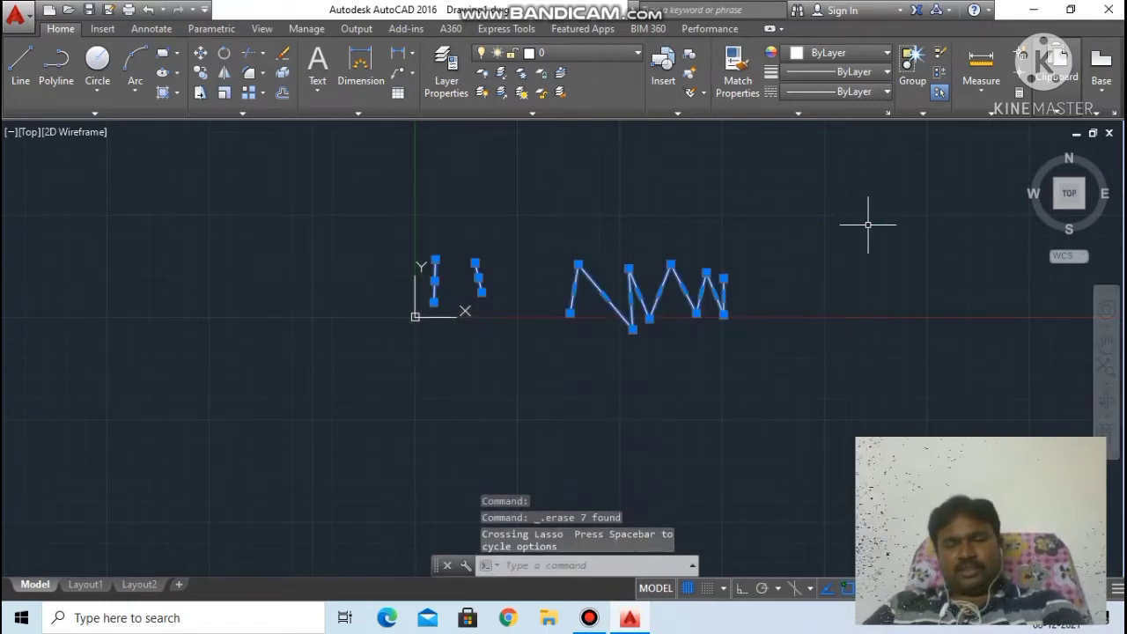
pyautogui.press('Delete')
pyautogui.middleClick(508, 311)
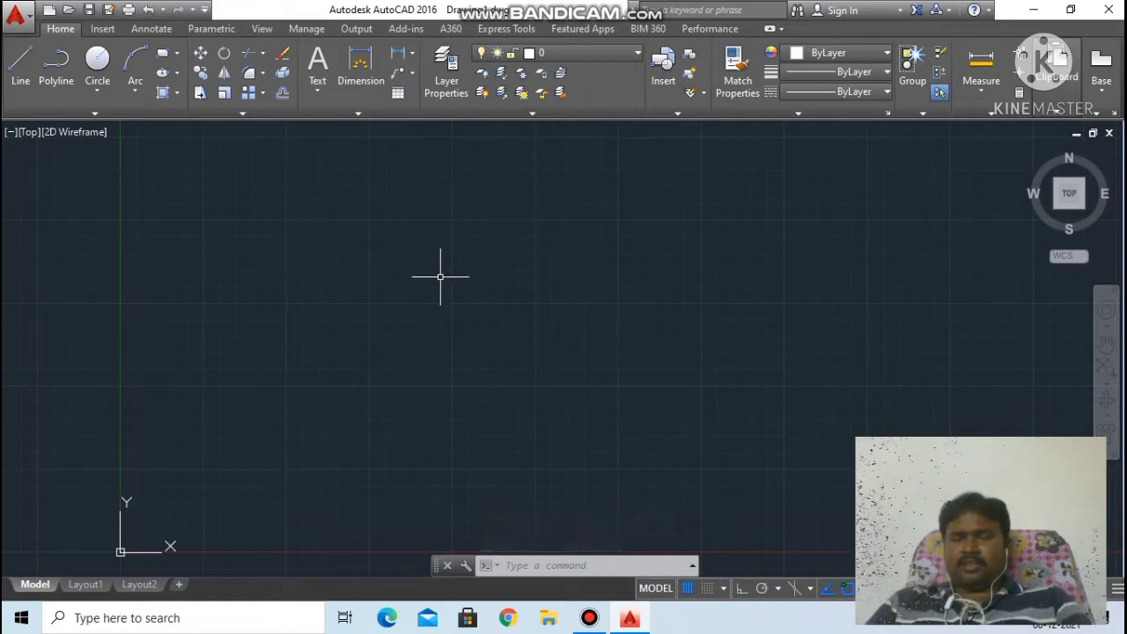
# Zoom around the empty canvas and focus the command line to enter PL.
pyautogui.scroll(2, 389, 331)
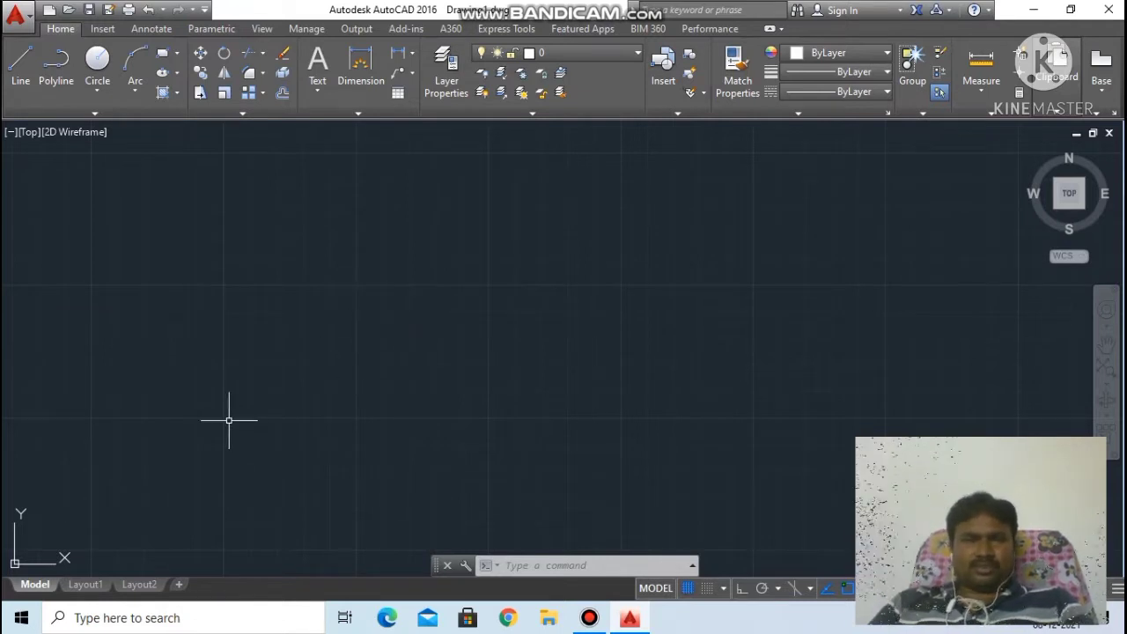
pyautogui.scroll(-1, 309, 347)
pyautogui.scroll(-1, 345, 334)
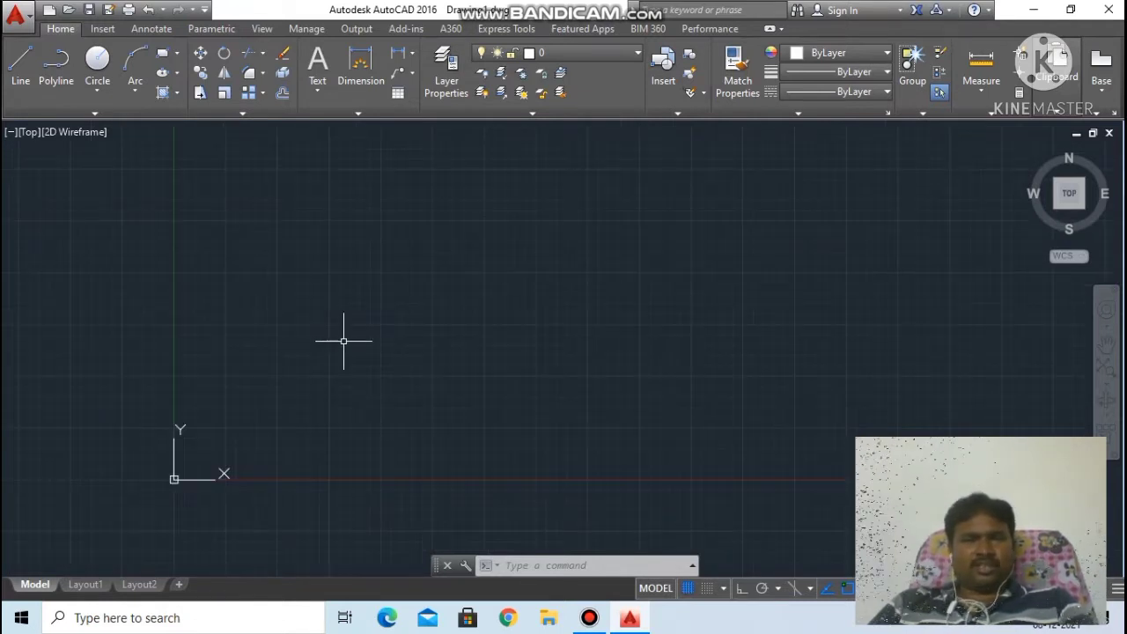
pyautogui.scroll(2, 346, 337)
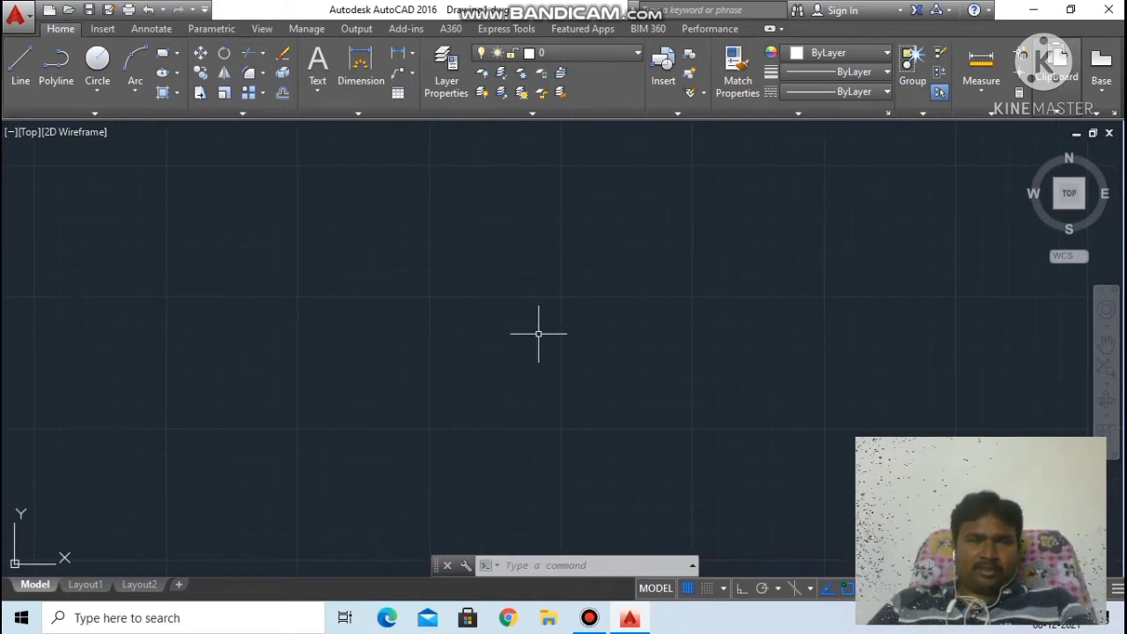
pyautogui.scroll(-2, 538, 334)
pyautogui.scroll(2, 538, 333)
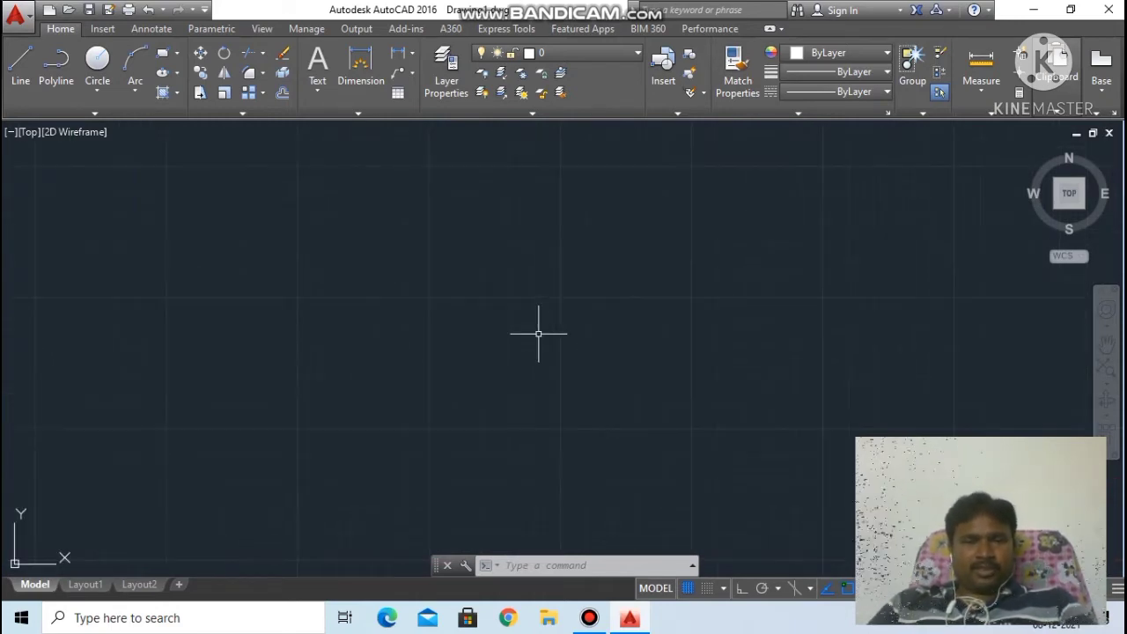
pyautogui.click(529, 556)
pyautogui.write('PL')
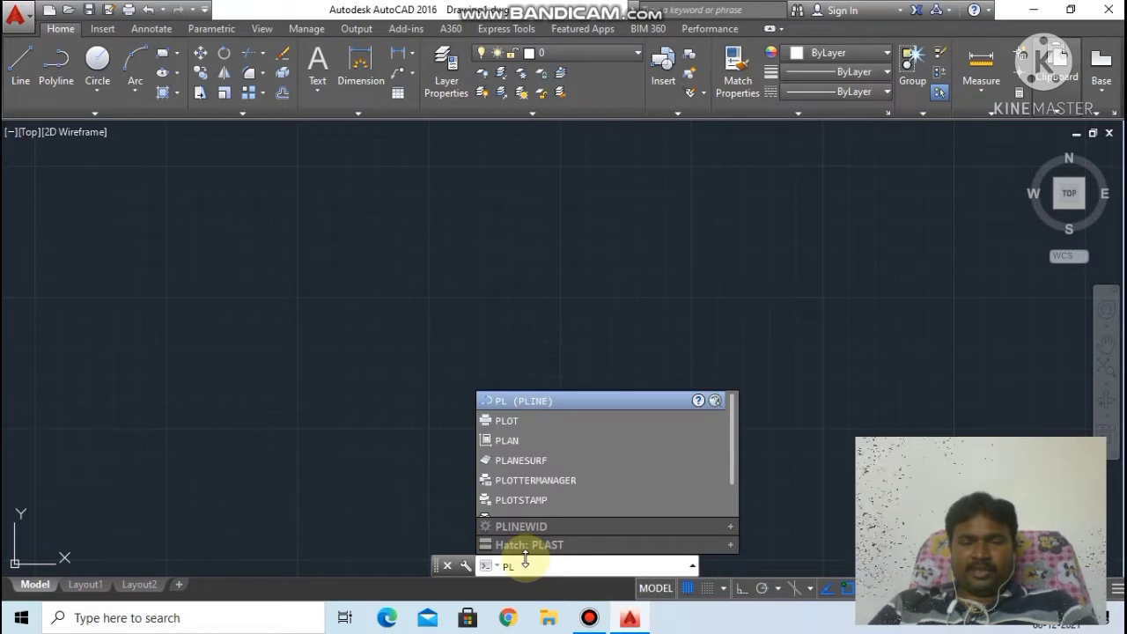
# Run PLINE and fix the new polyline's start point left of centre.
pyautogui.press('Return')
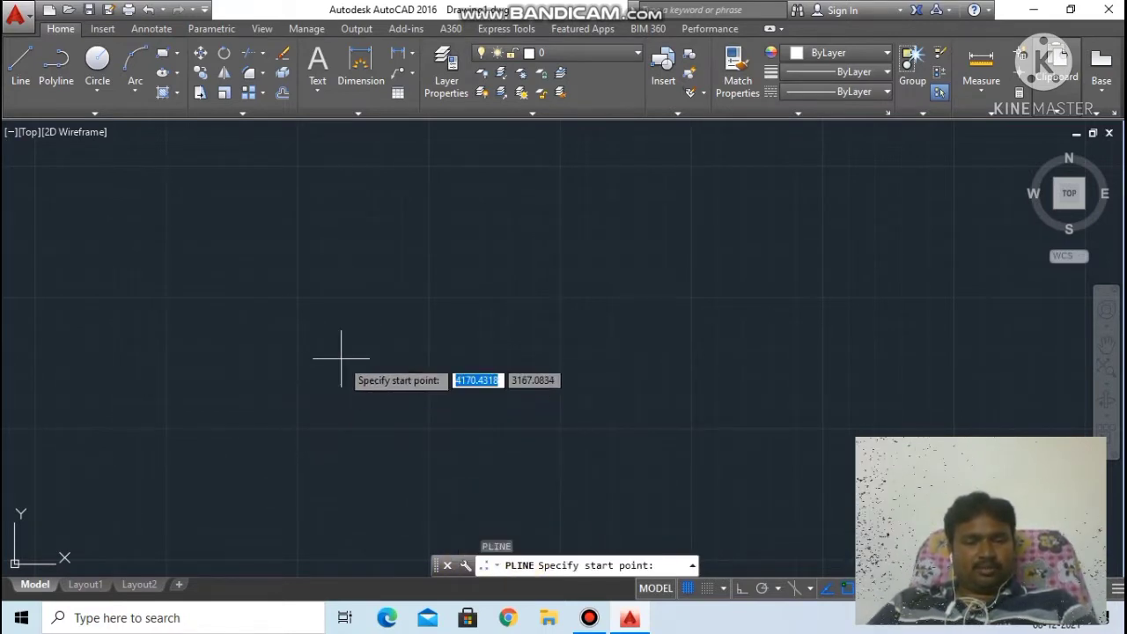
pyautogui.click(341, 359)
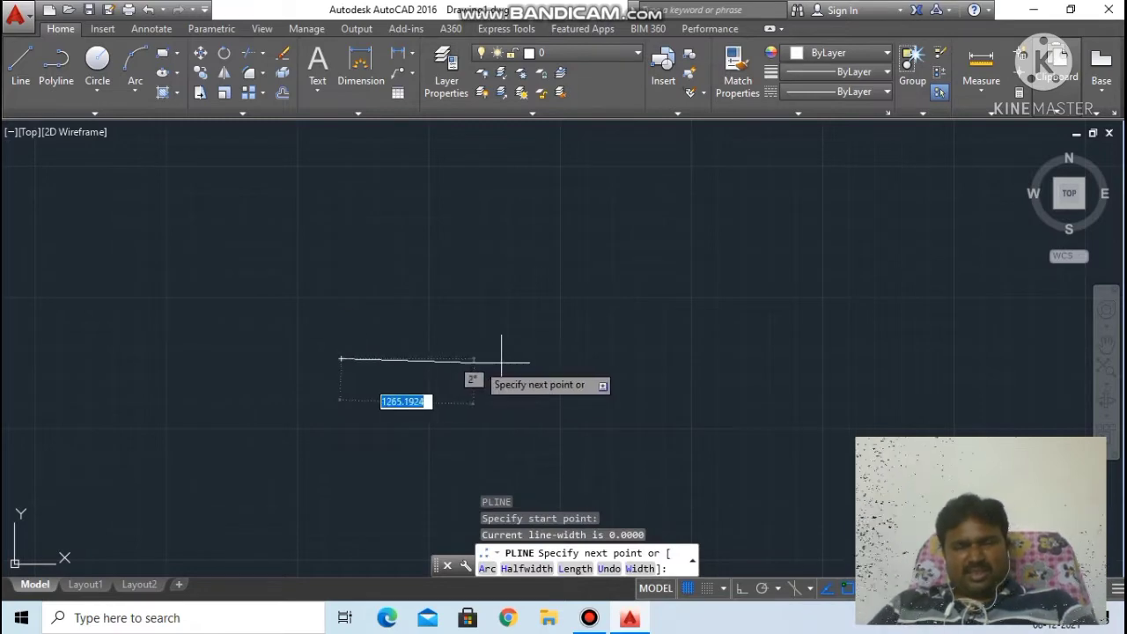
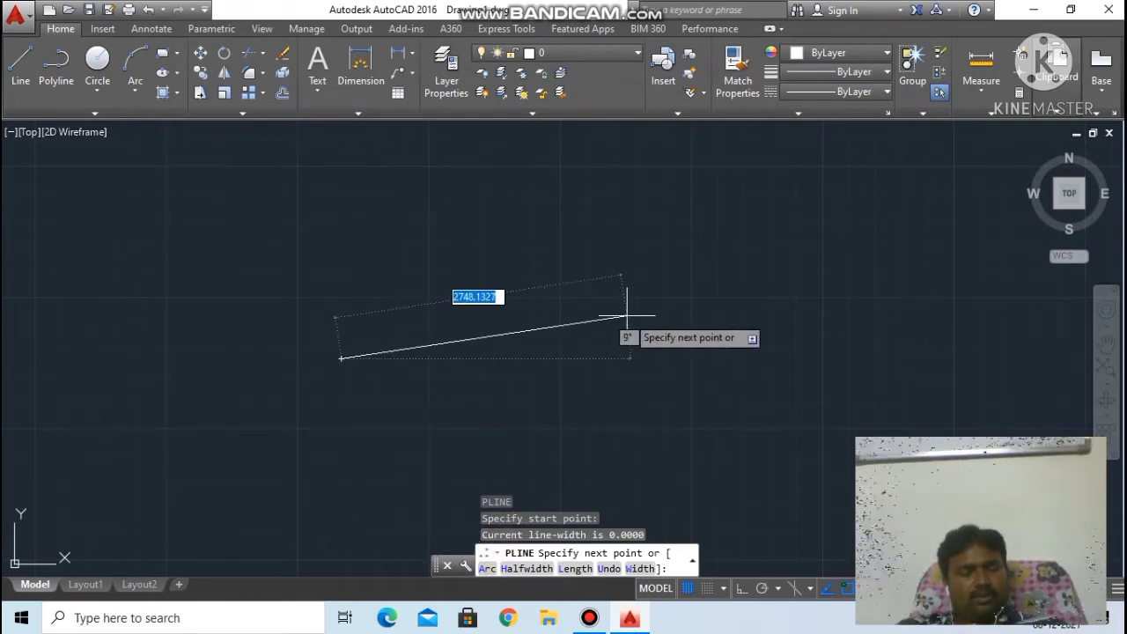
# Switch the polyline to arc mode and draw the first S-curve and looping arcs.
pyautogui.write('a')
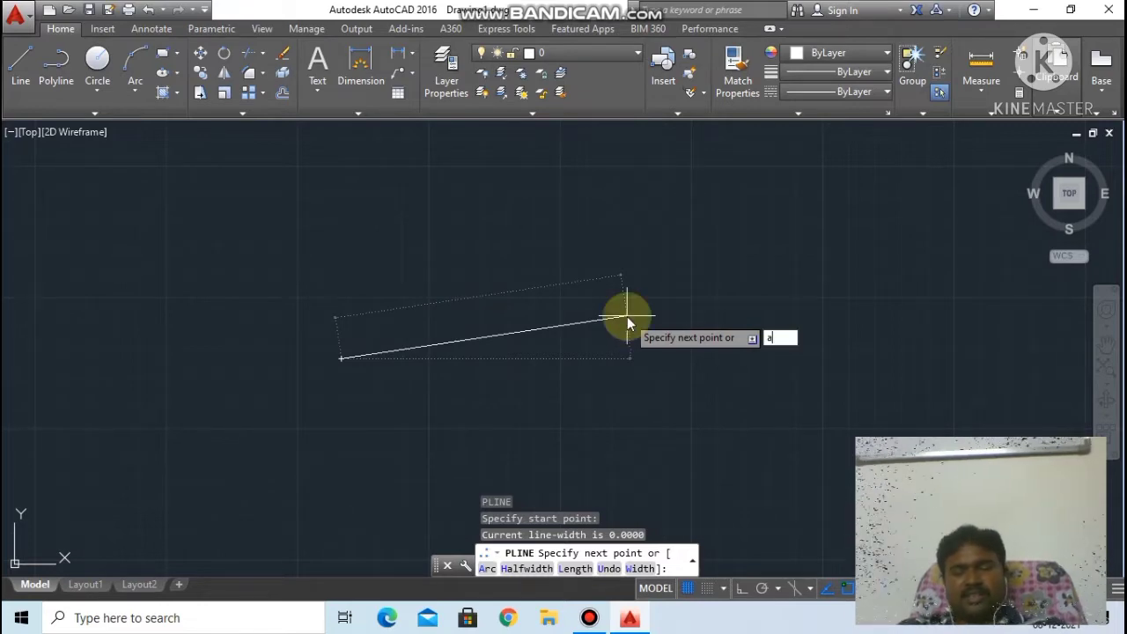
pyautogui.press('Return')
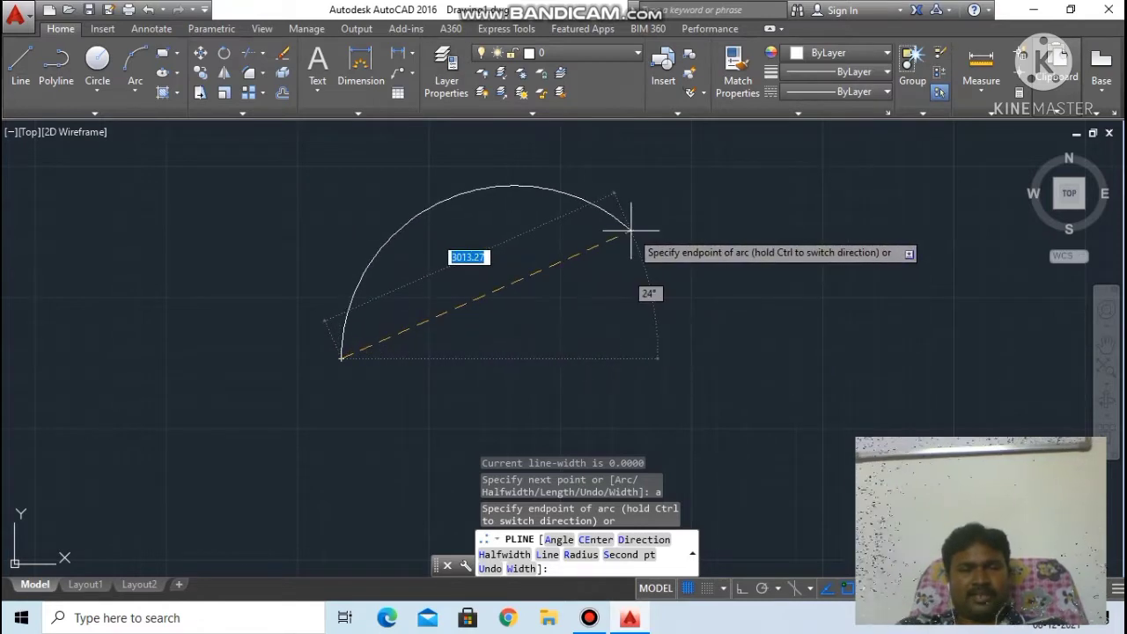
pyautogui.click(630, 231)
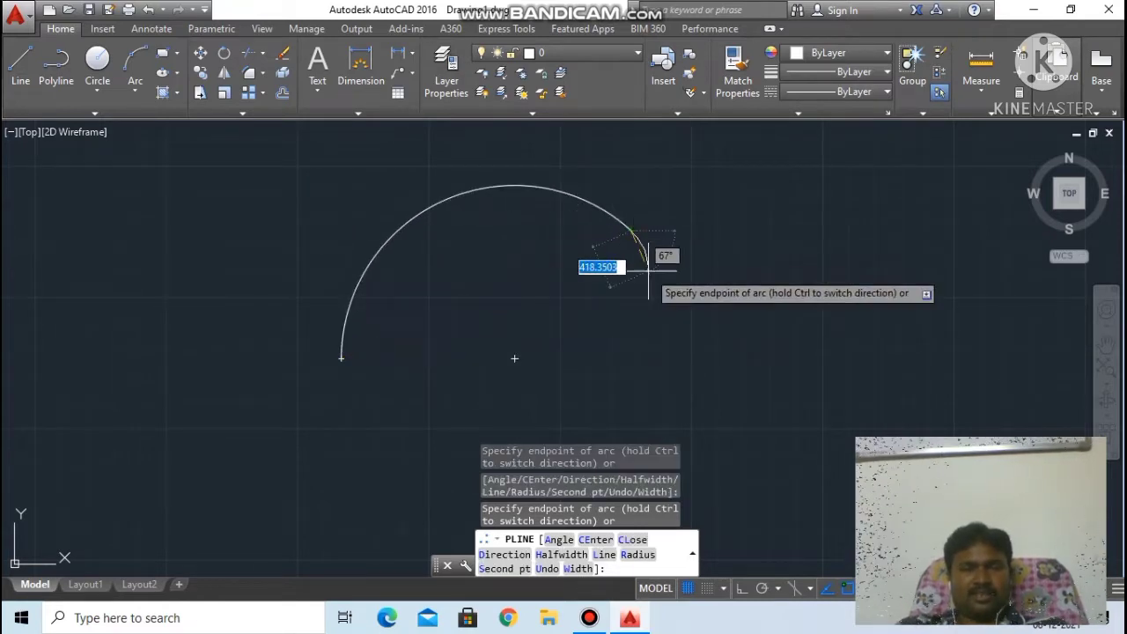
pyautogui.scroll(-4, 649, 270)
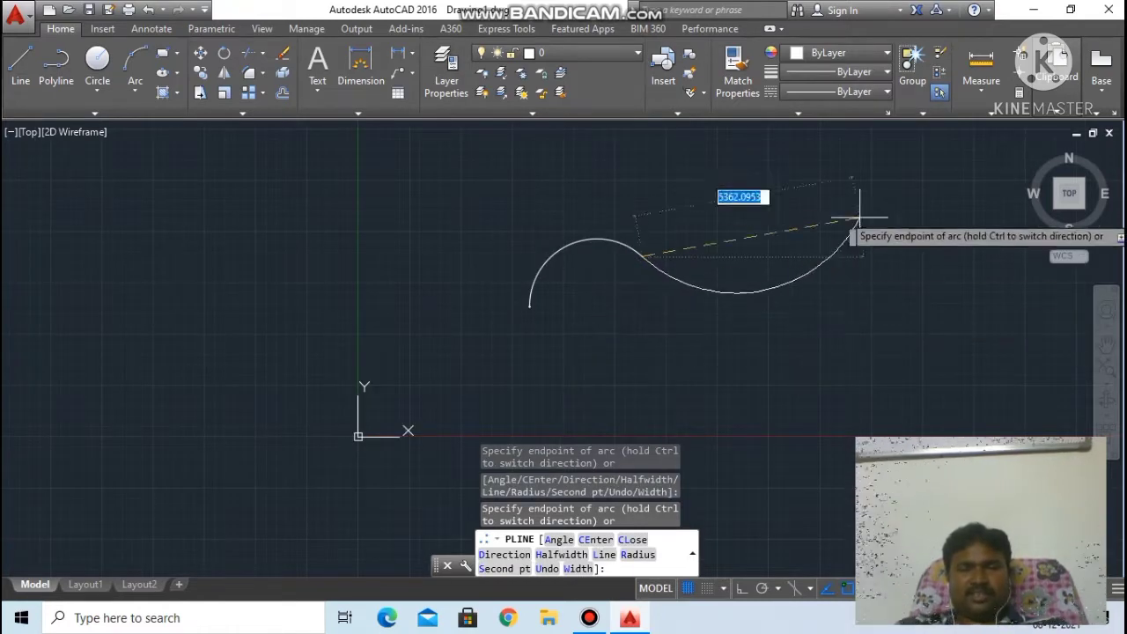
pyautogui.click(791, 206)
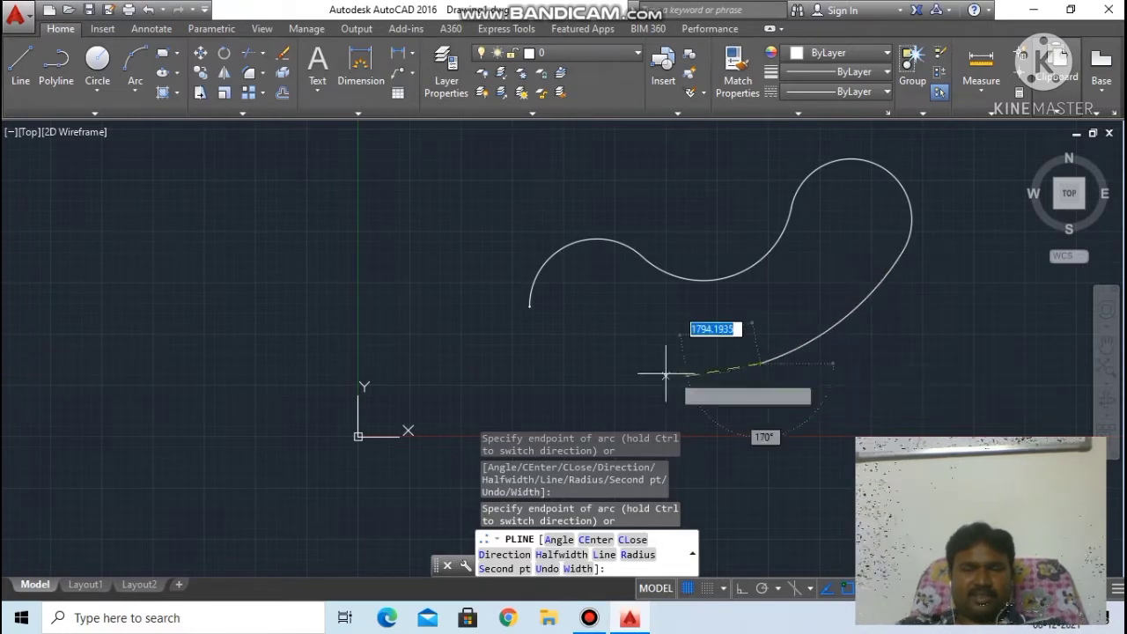
pyautogui.click(600, 305)
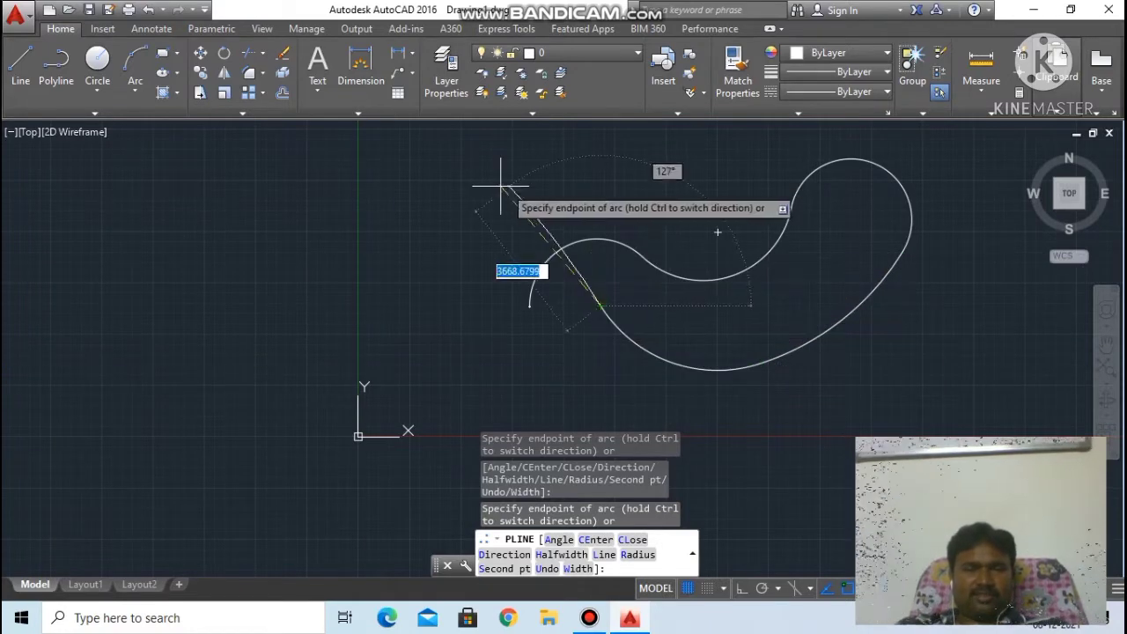
pyautogui.click(390, 323)
pyautogui.click(722, 162)
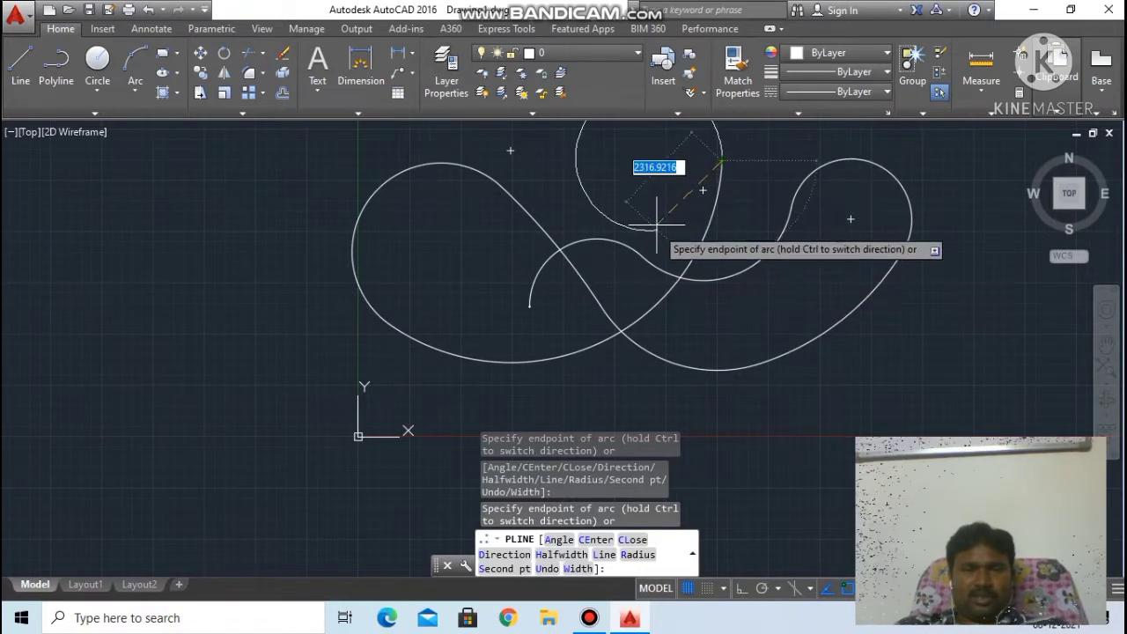
# Add more small loops and large sweeping arcs to the far left, then cancel the command.
pyautogui.click(656, 185)
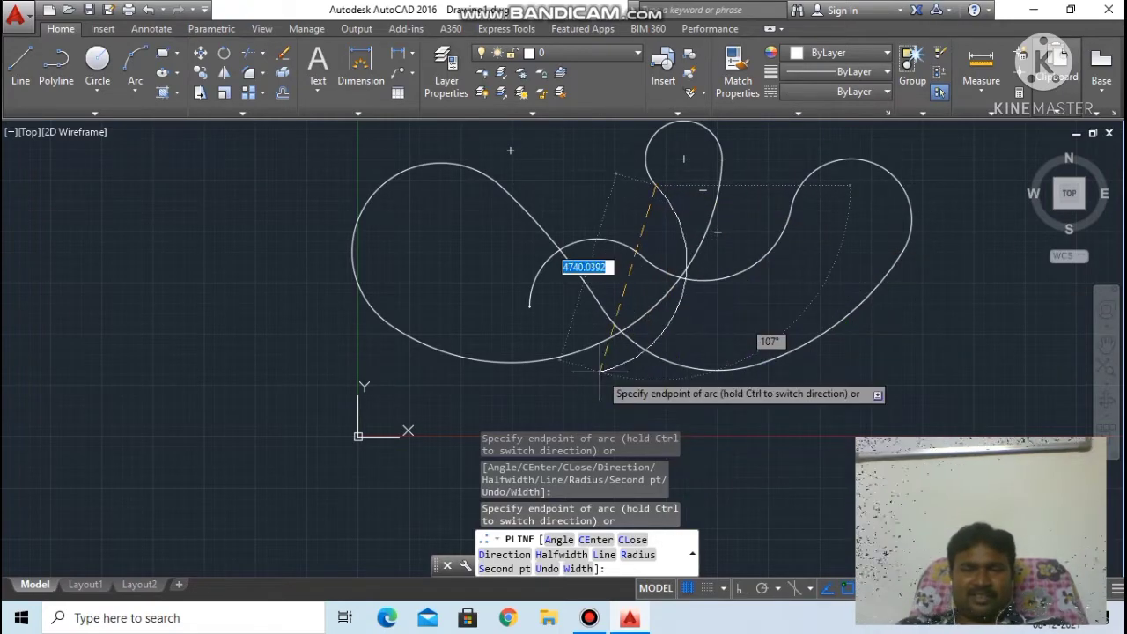
pyautogui.click(553, 190)
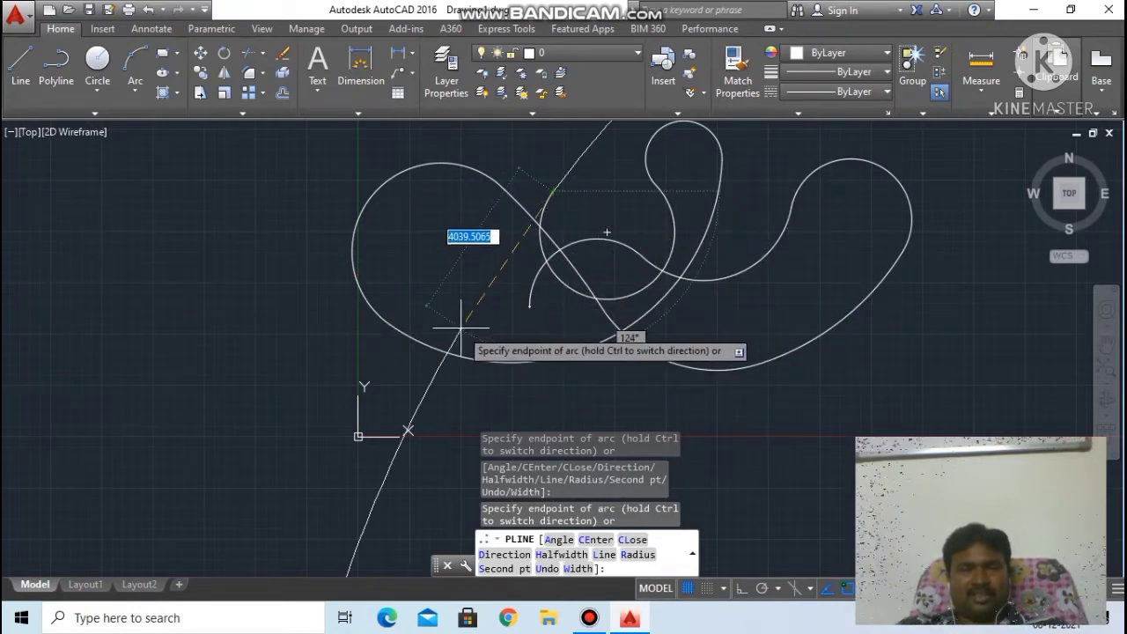
pyautogui.click(823, 263)
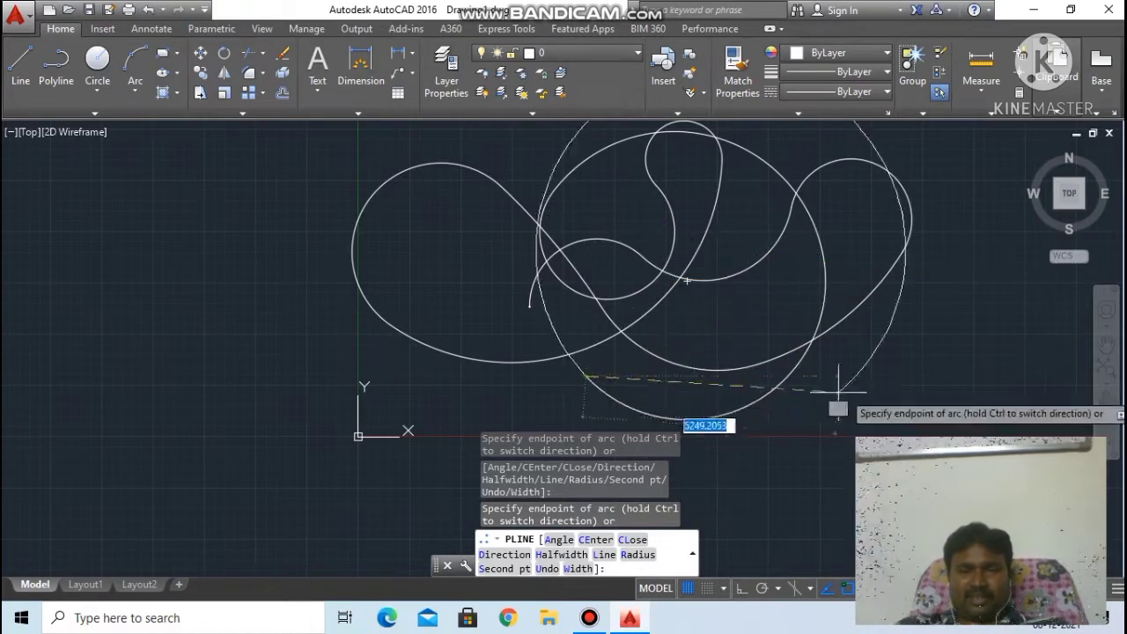
pyautogui.click(581, 374)
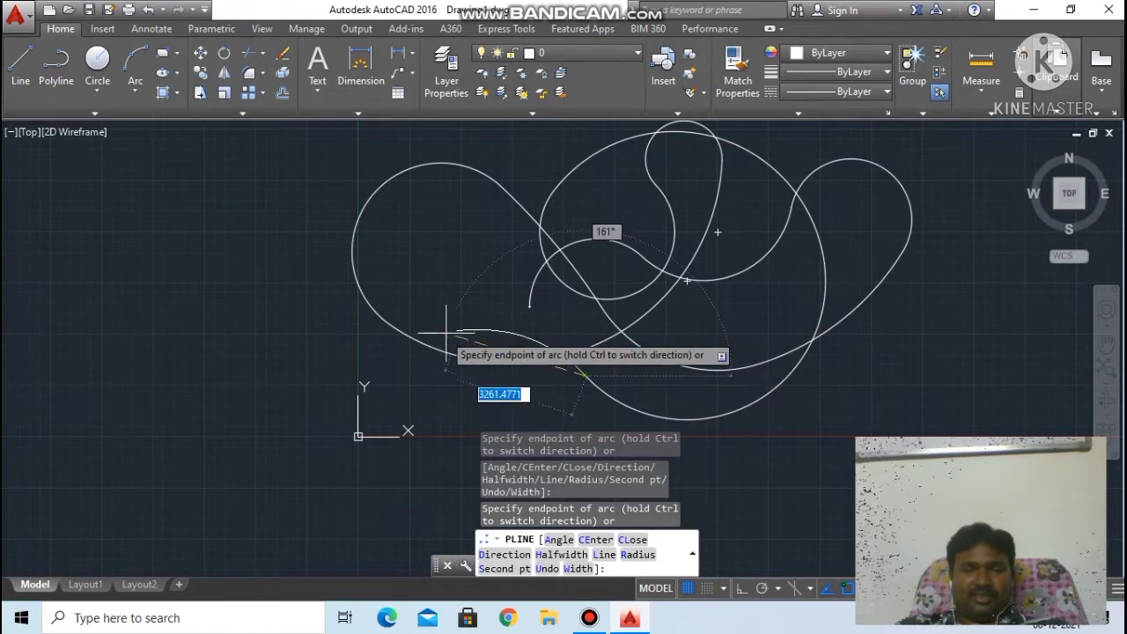
pyautogui.click(264, 392)
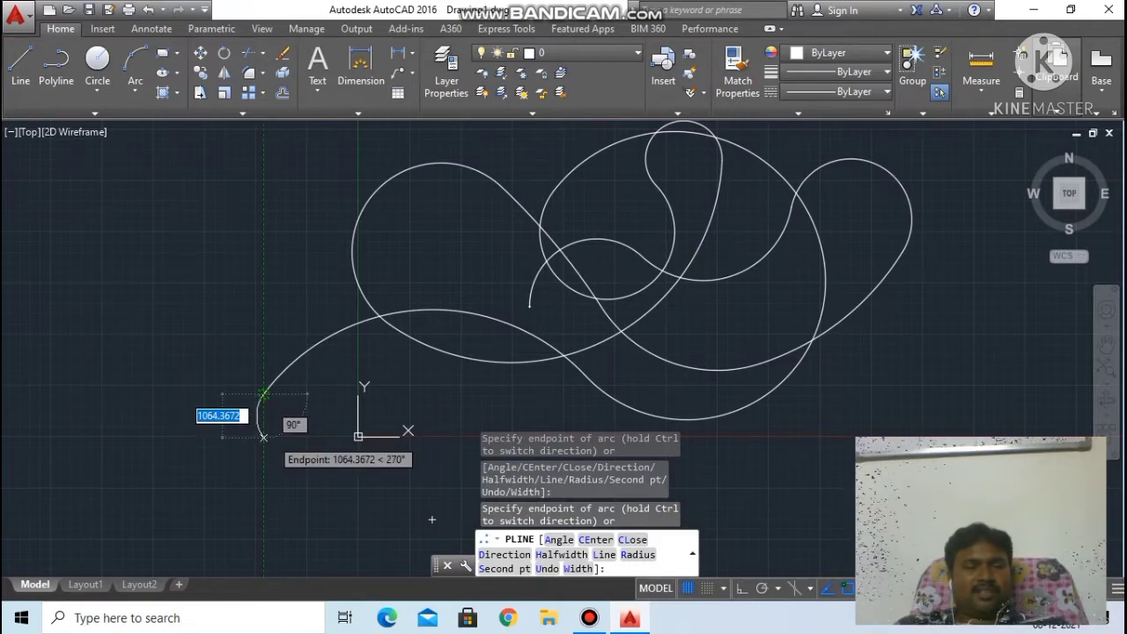
pyautogui.rightClick(349, 312)
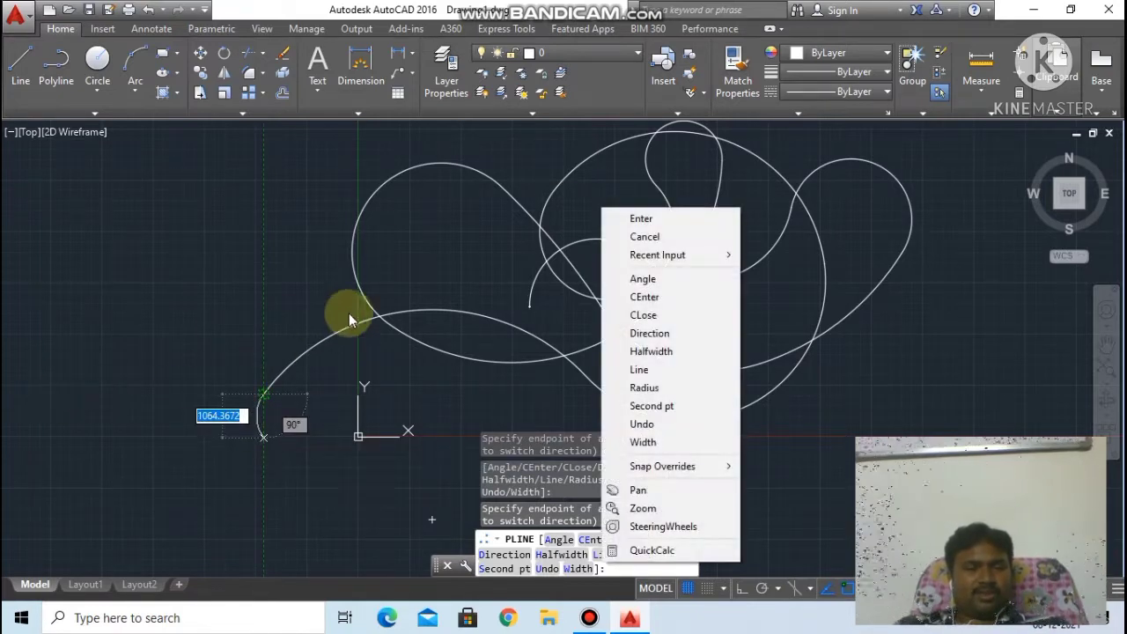
pyautogui.click(507, 241)
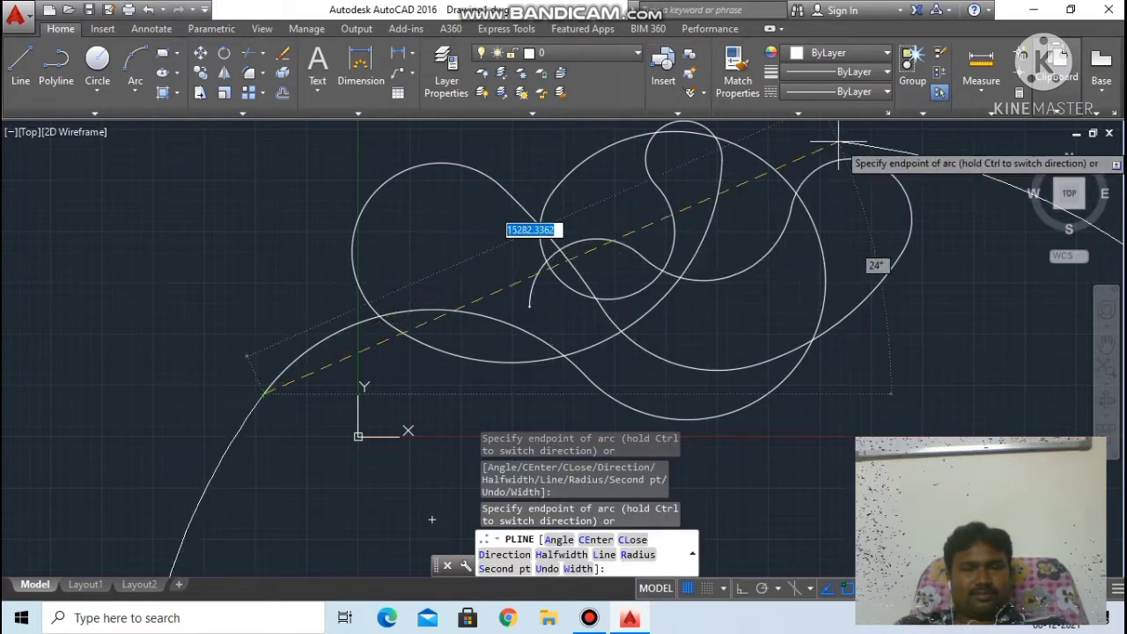
pyautogui.press('Escape')
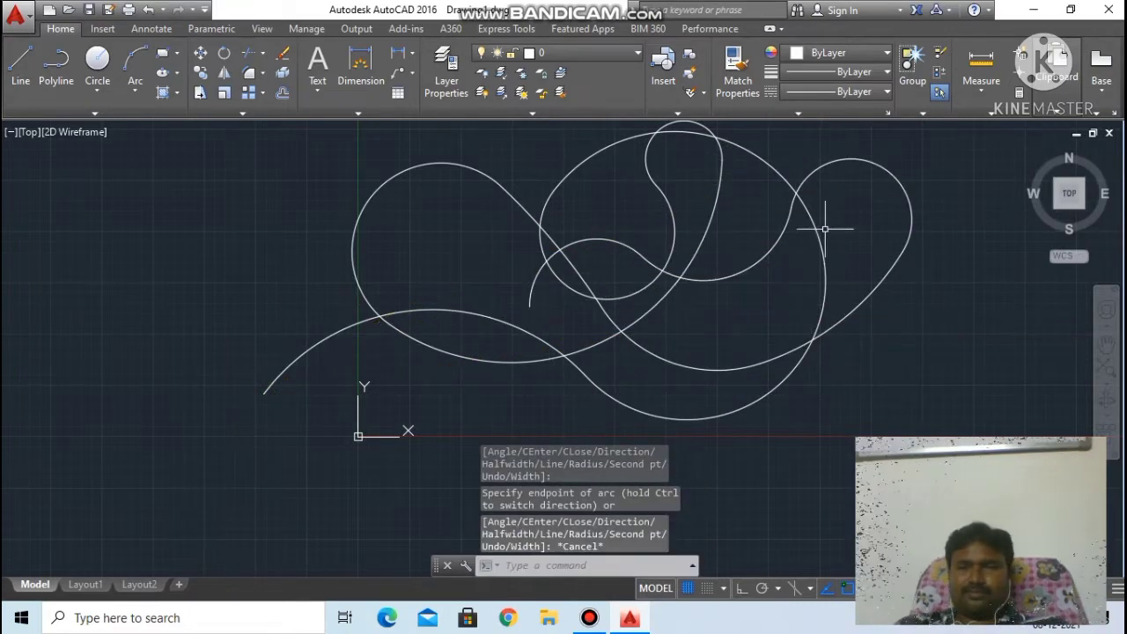
# Start a new polyline from a point on the left and switch it to arc segments.
pyautogui.scroll(-2, 794, 245)
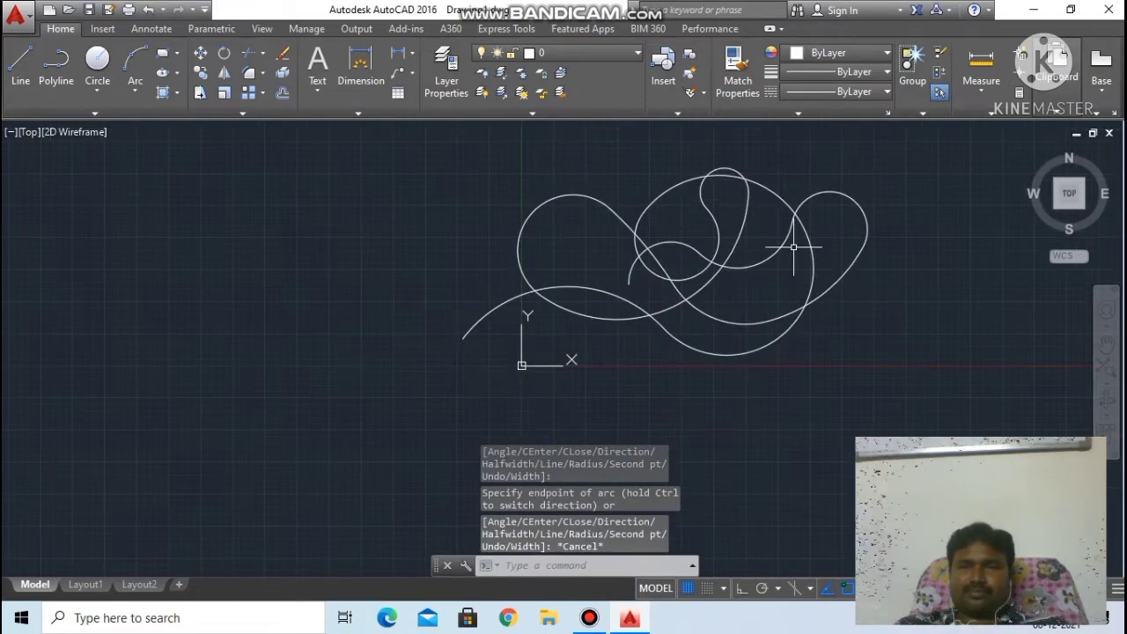
pyautogui.click(1034, 17)
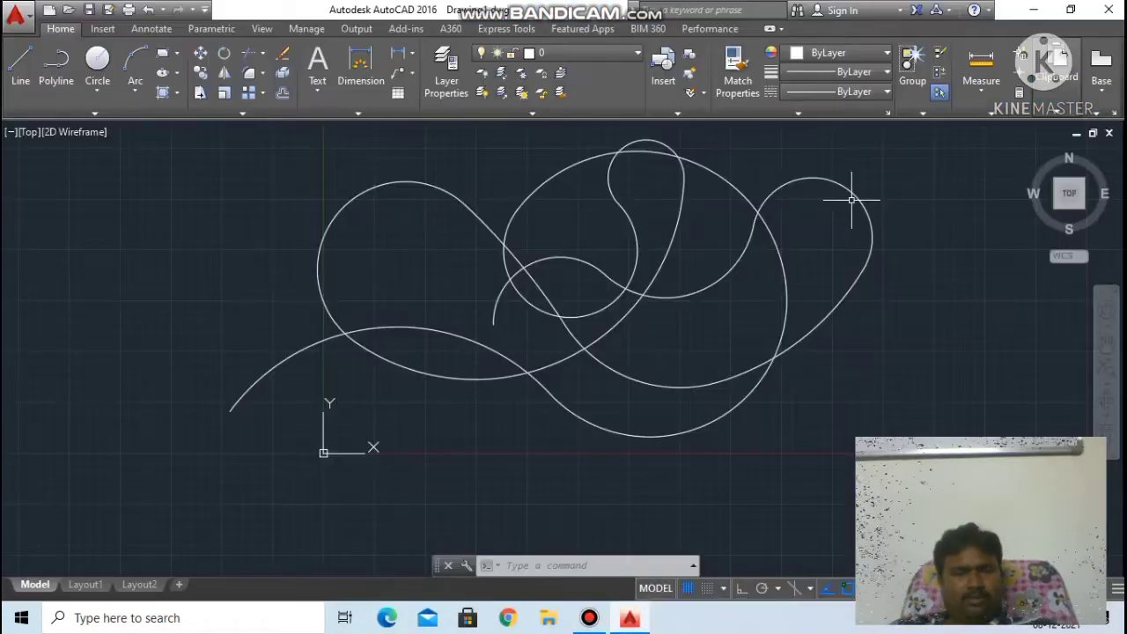
pyautogui.click(554, 566)
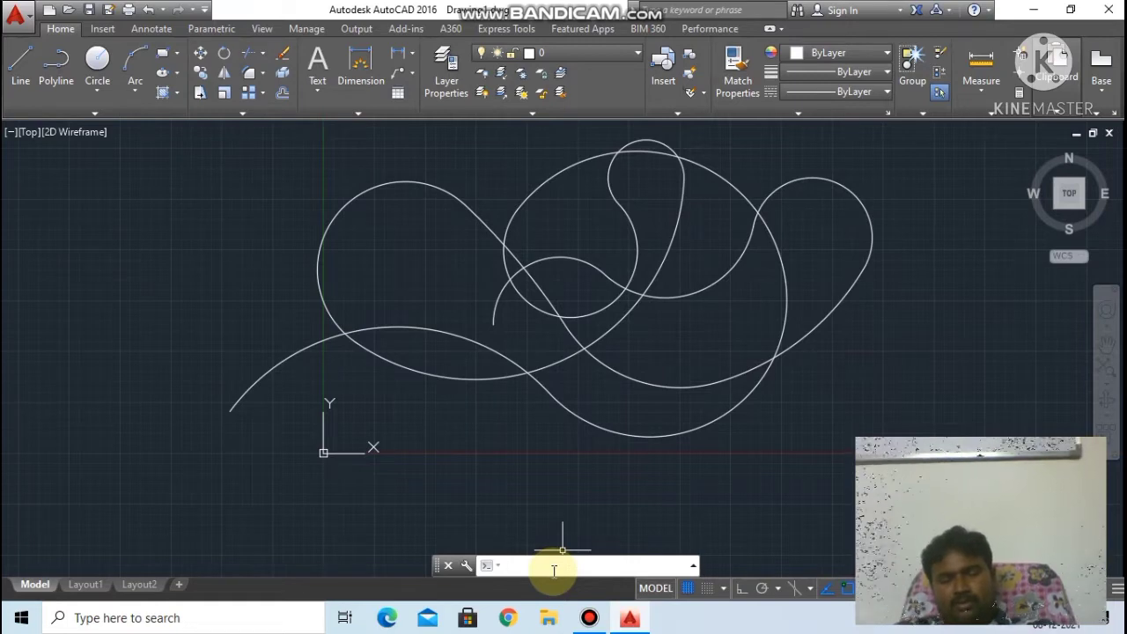
pyautogui.write('p')
pyautogui.press('Return')
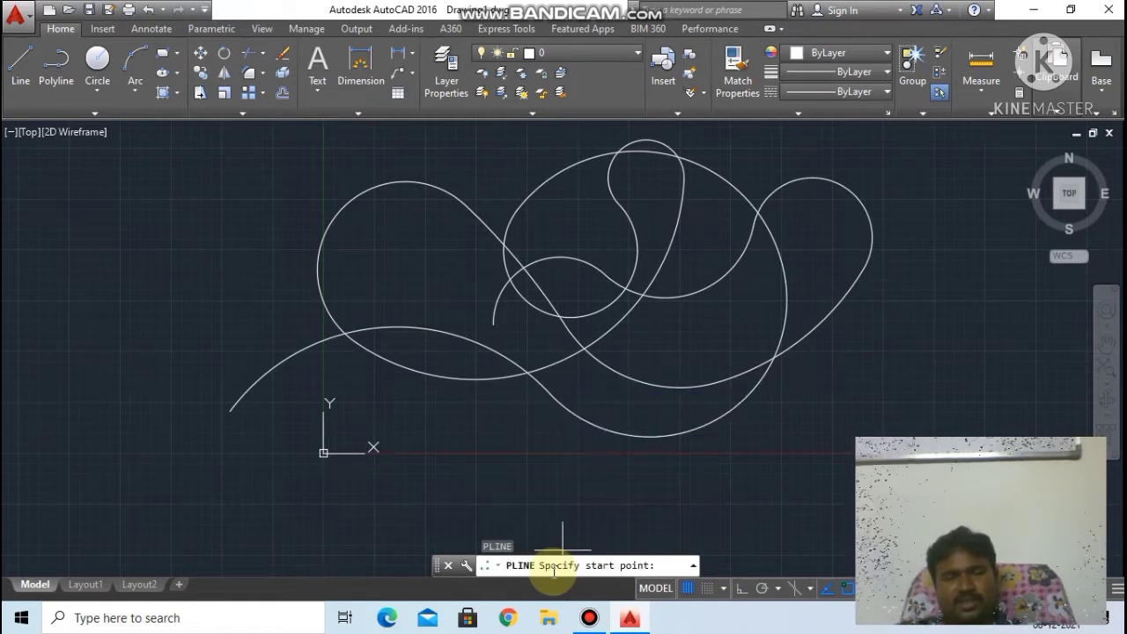
pyautogui.scroll(-4, 727, 399)
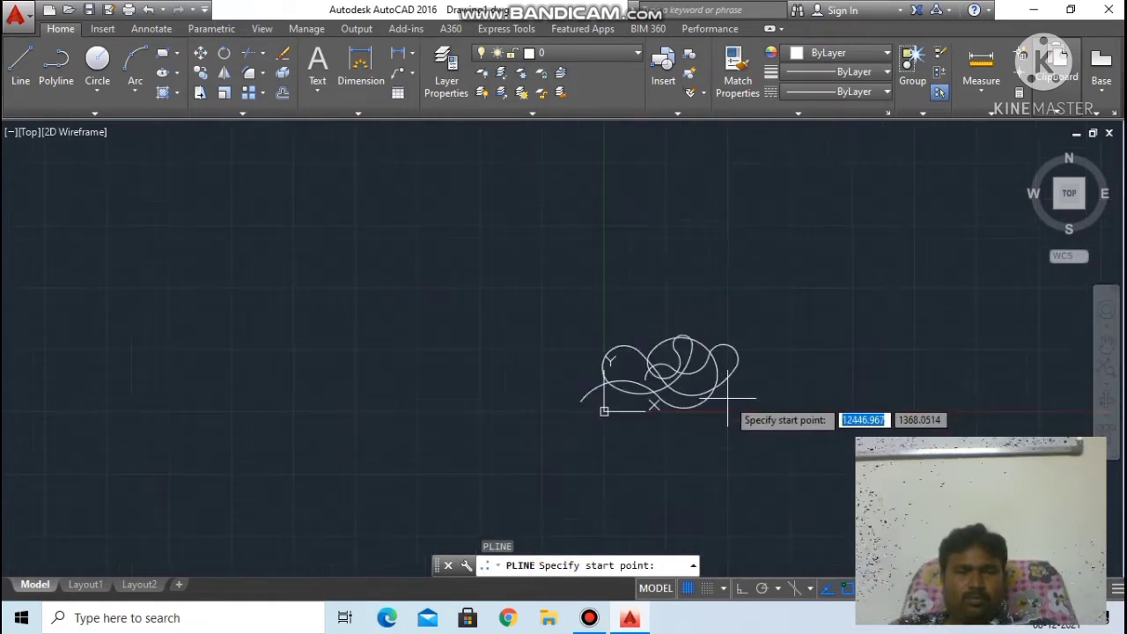
pyautogui.click(239, 354)
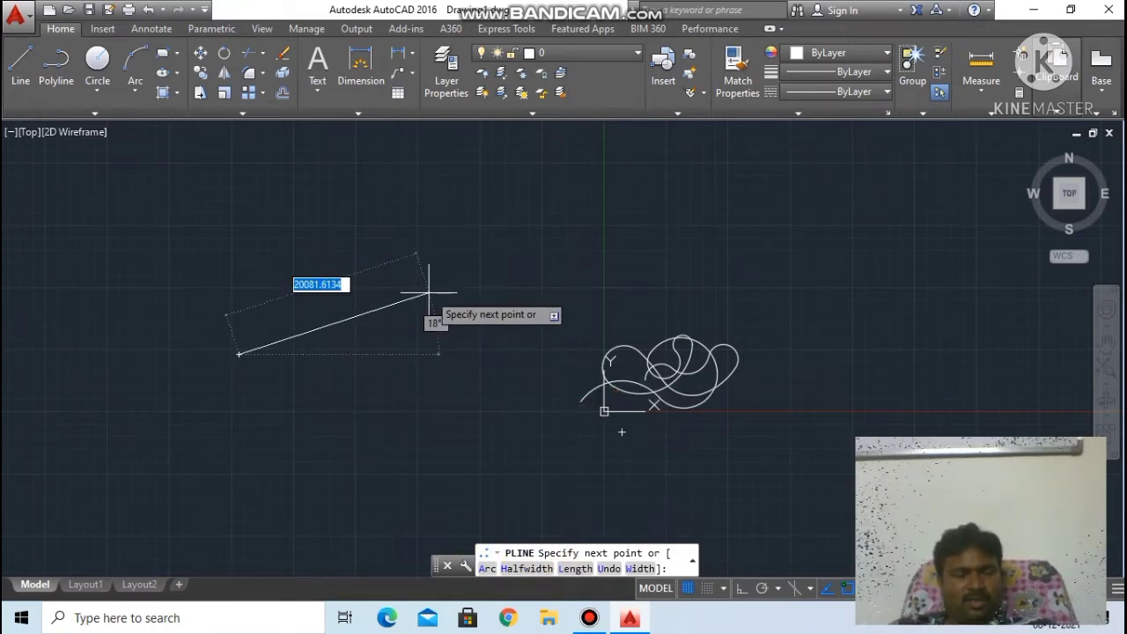
pyautogui.write('a')
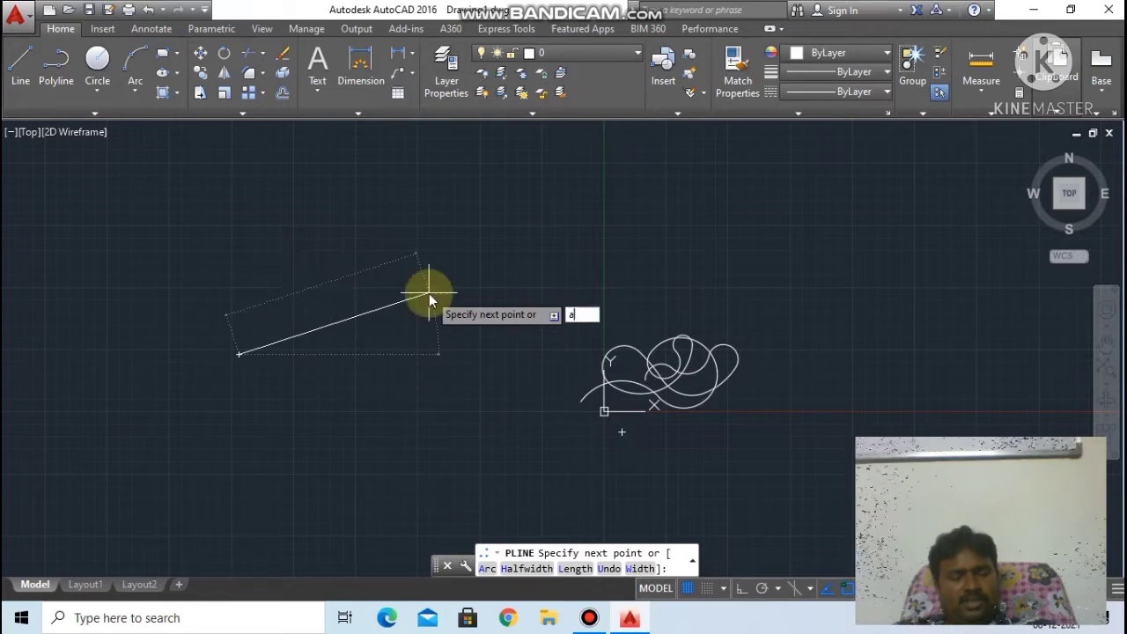
pyautogui.press('Return')
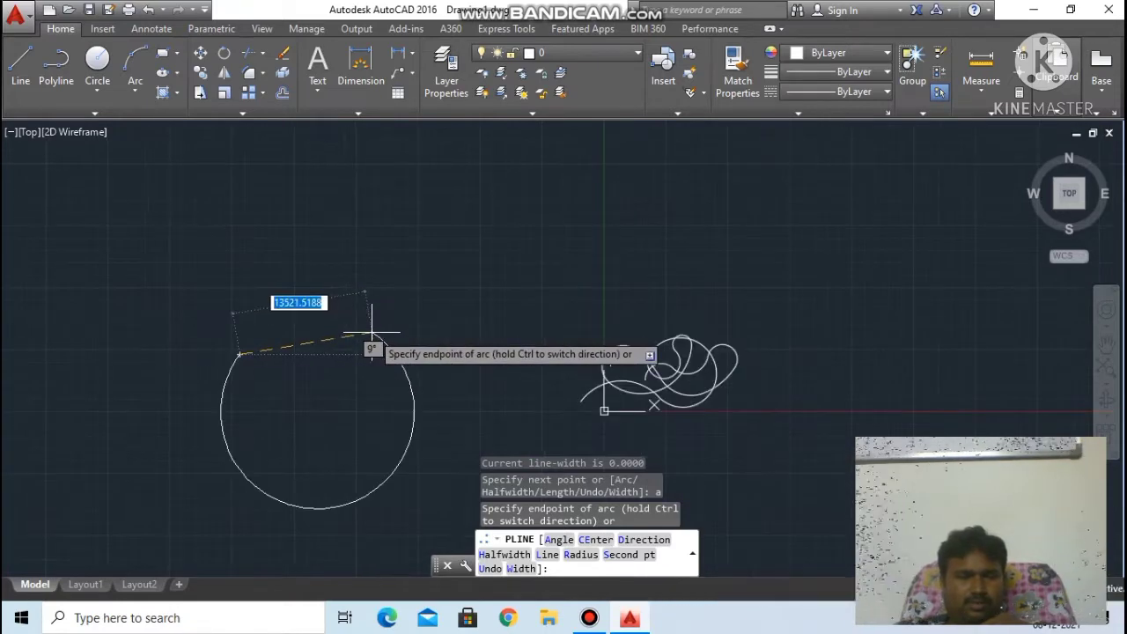
# Chain round loop arcs to the right, rise upward and loop back left, then end the polyline.
pyautogui.scroll(4, 370, 334)
pyautogui.click(378, 332)
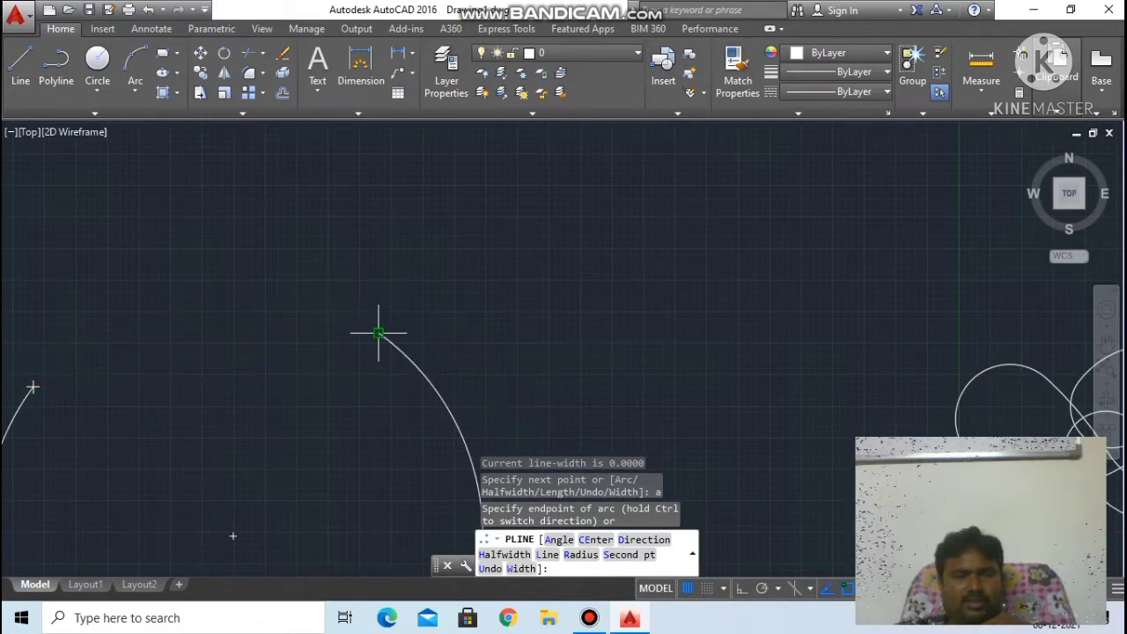
pyautogui.click(466, 332)
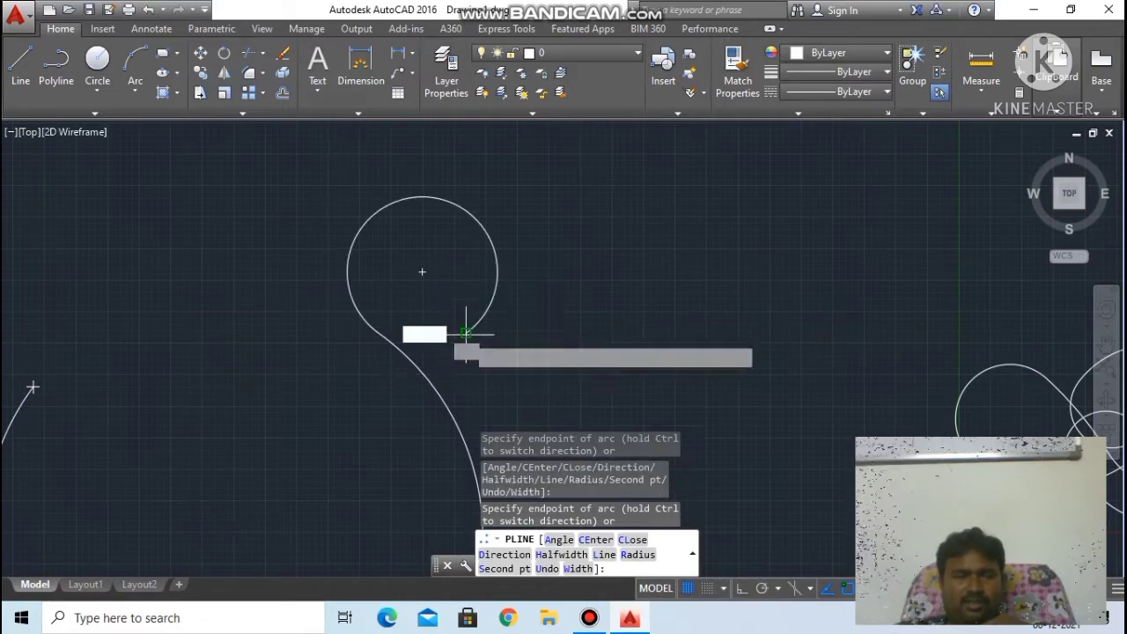
pyautogui.click(558, 332)
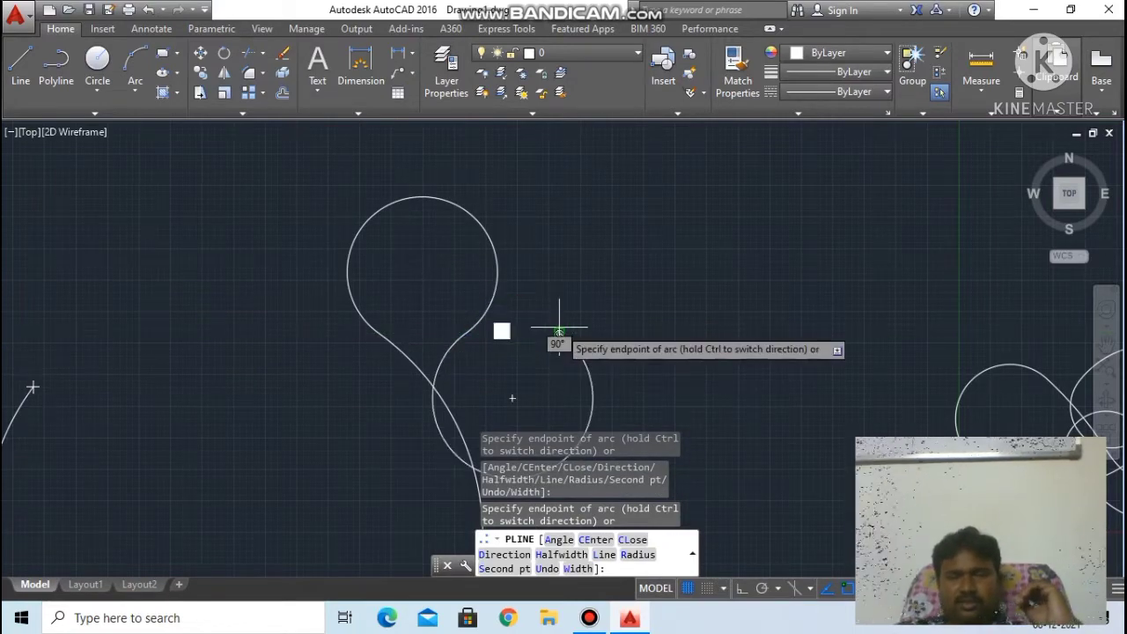
pyautogui.click(631, 320)
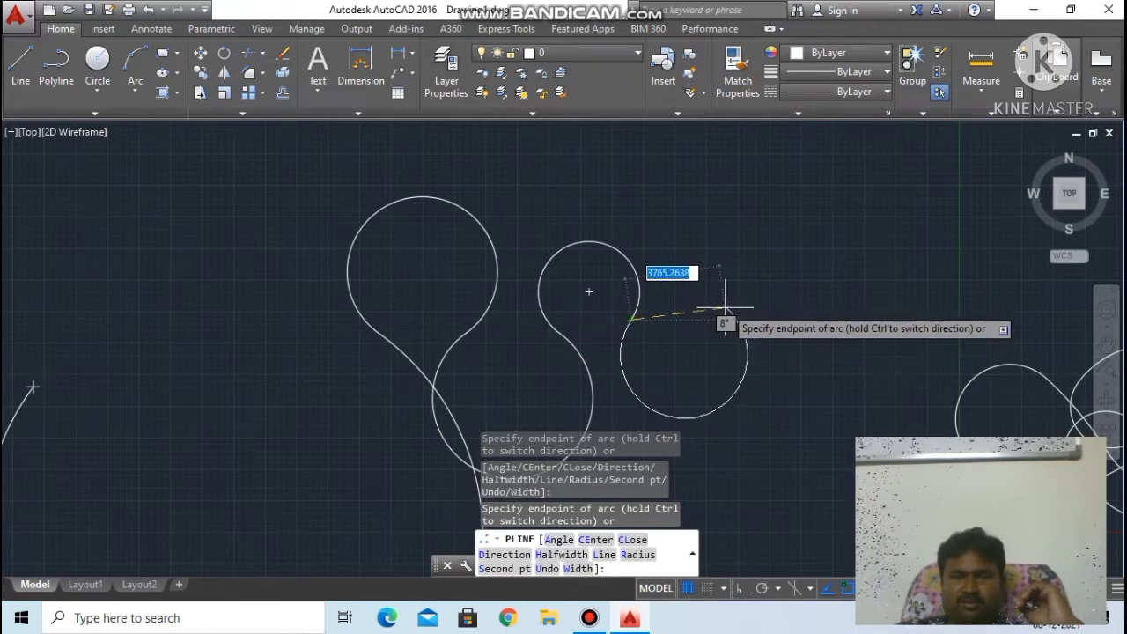
pyautogui.click(733, 348)
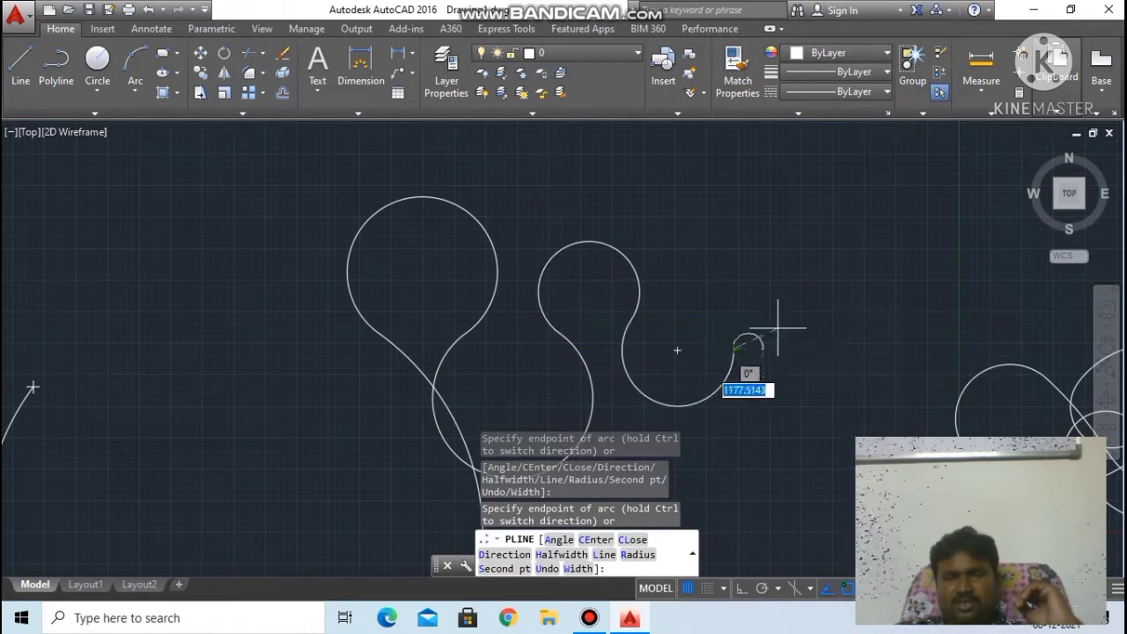
pyautogui.click(818, 296)
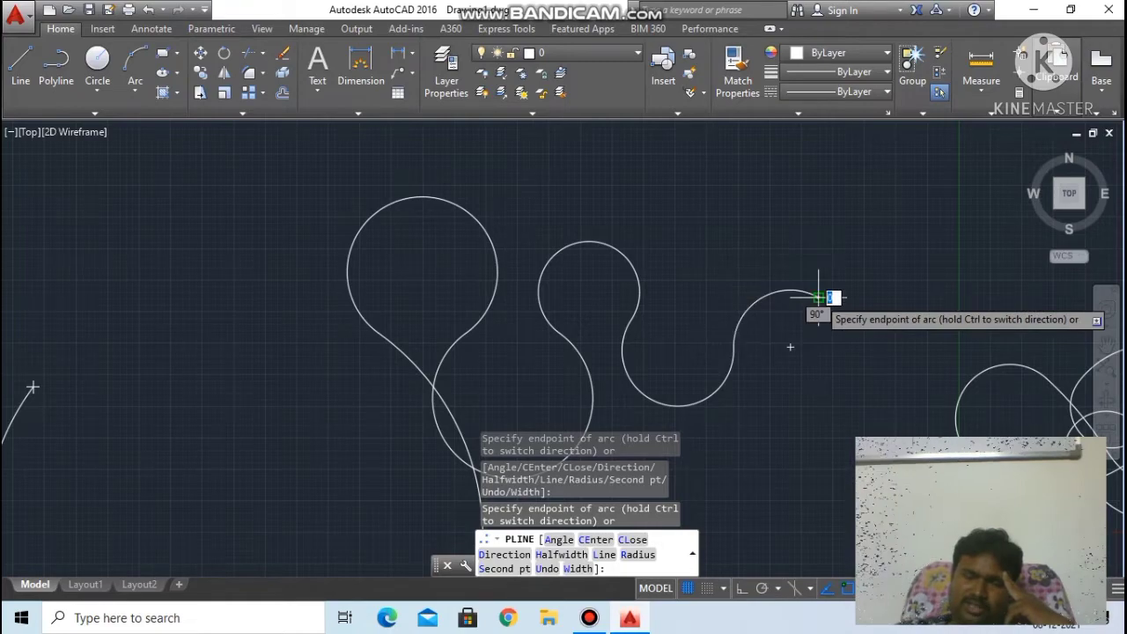
pyautogui.click(833, 219)
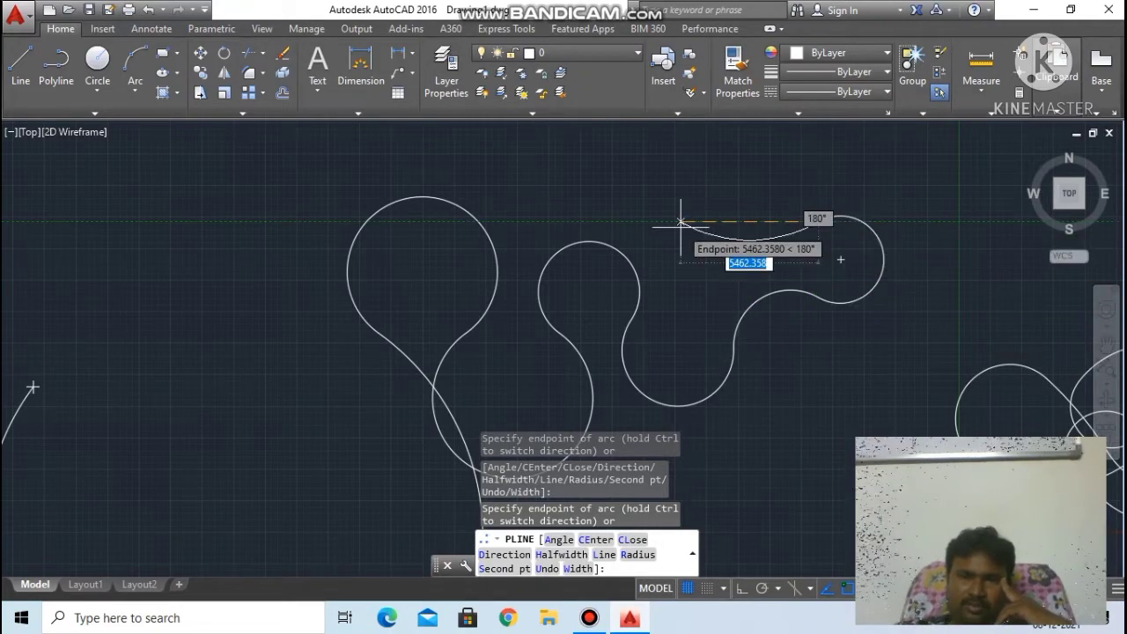
pyautogui.click(680, 222)
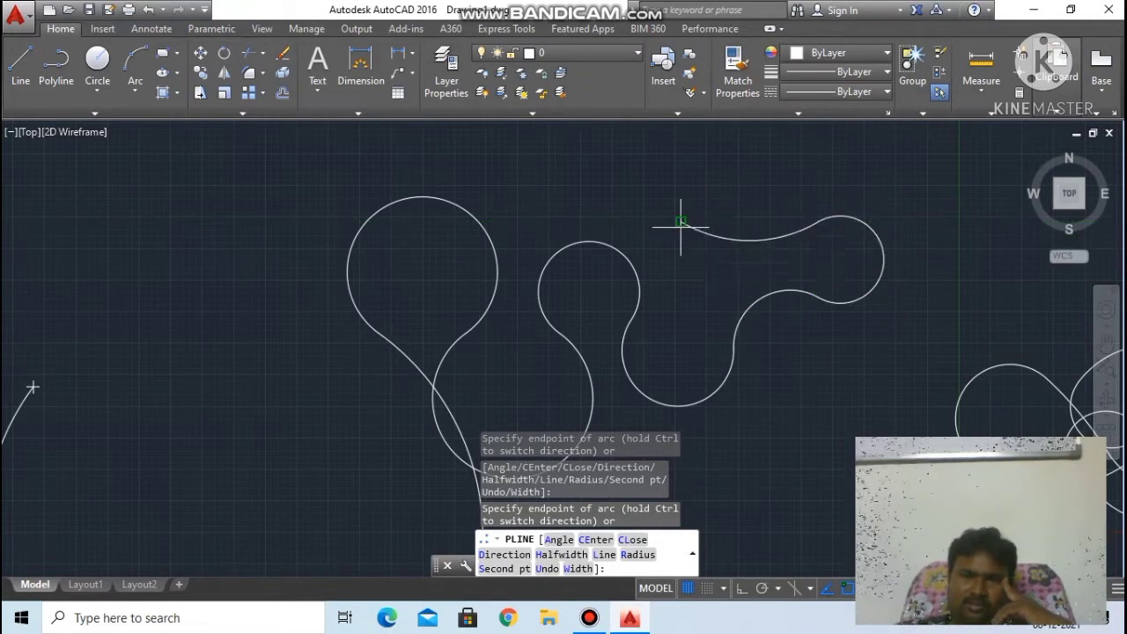
pyautogui.click(696, 291)
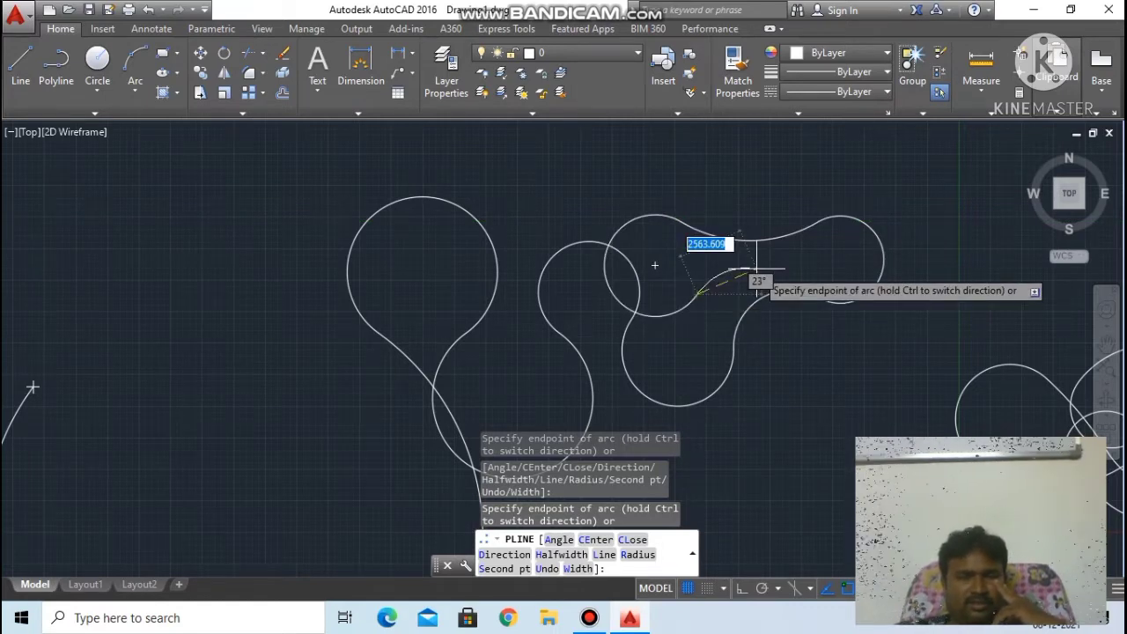
pyautogui.press('Escape')
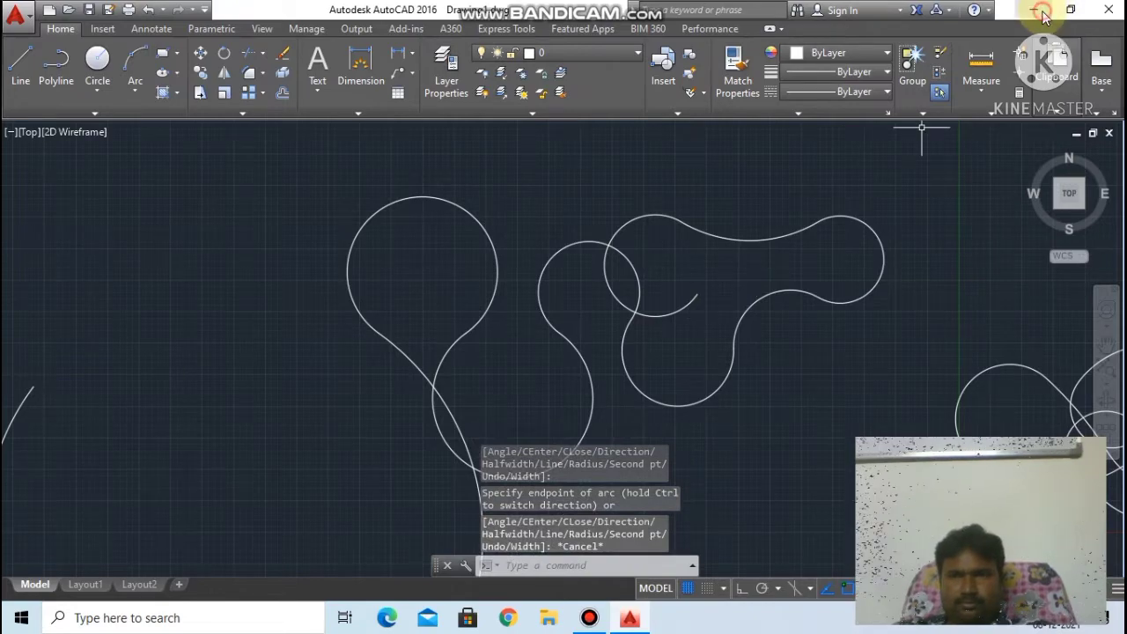
# Select the curving polyline with the big arc.
pyautogui.scroll(-6, 655, 332)
pyautogui.scroll(4, 665, 371)
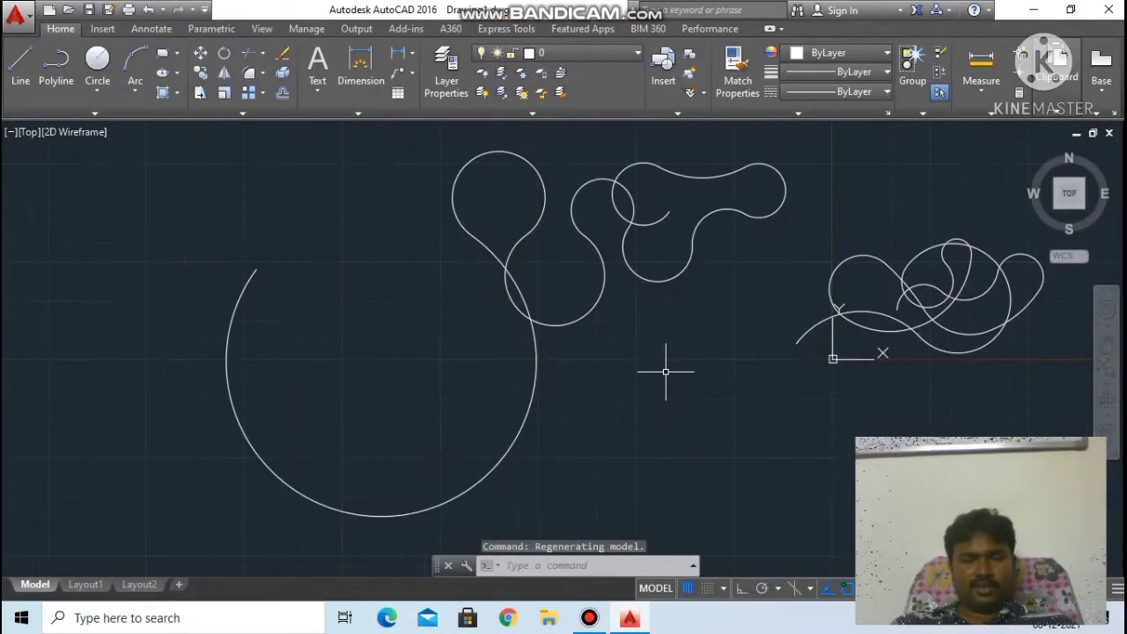
pyautogui.scroll(-4, 751, 179)
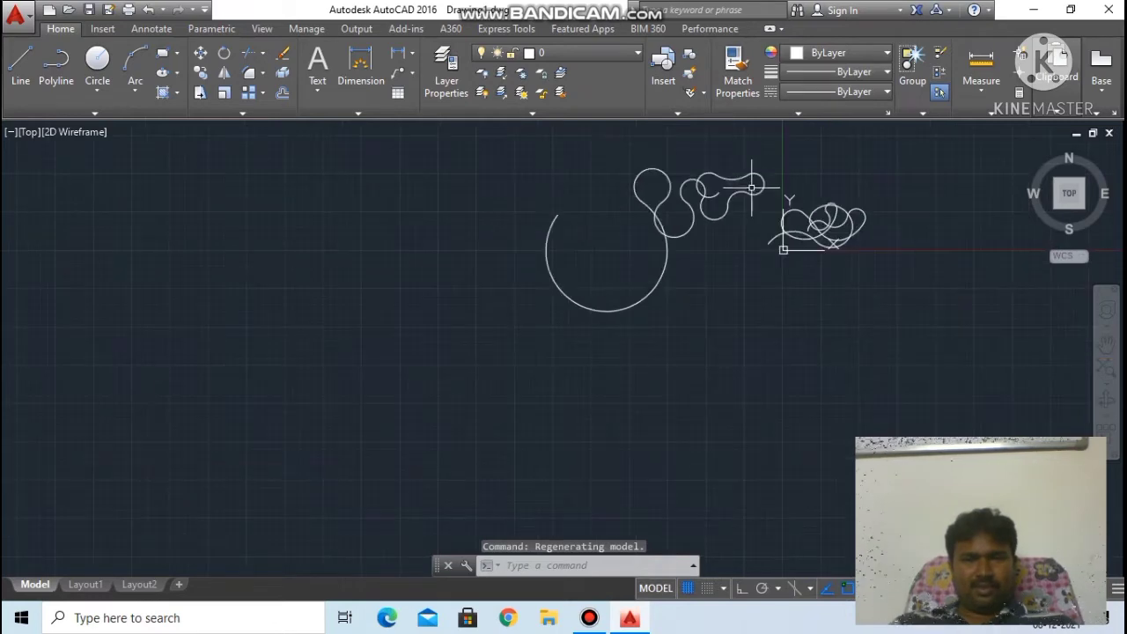
pyautogui.scroll(2, 694, 226)
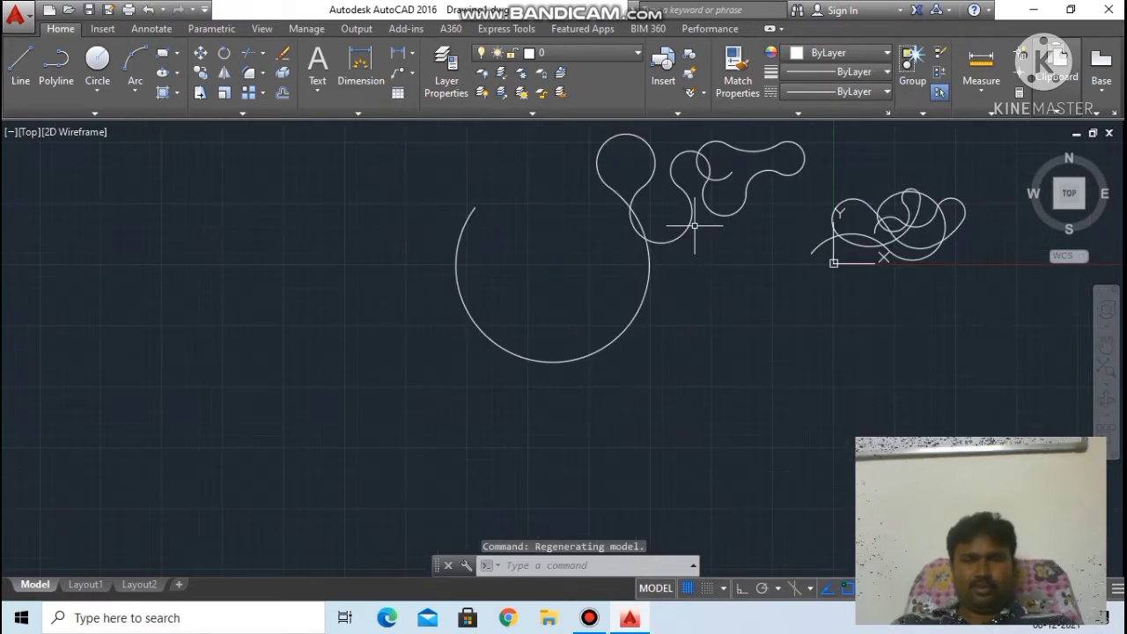
pyautogui.scroll(2, 697, 234)
pyautogui.scroll(-3, 704, 220)
pyautogui.scroll(-1, 722, 188)
pyautogui.scroll(4, 722, 188)
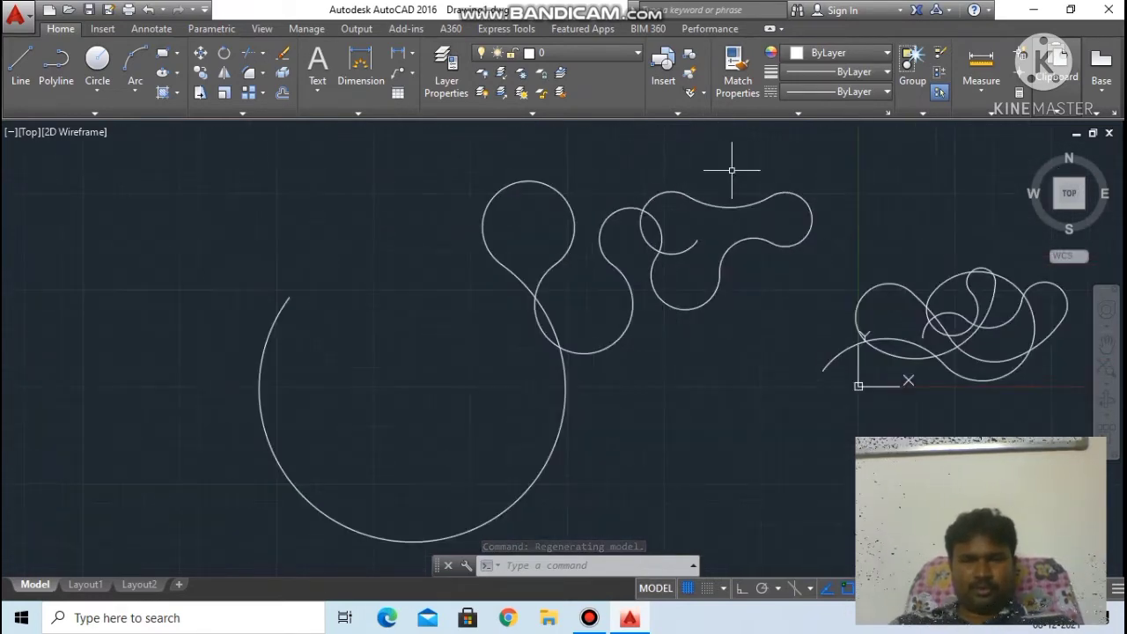
pyautogui.scroll(-2, 680, 321)
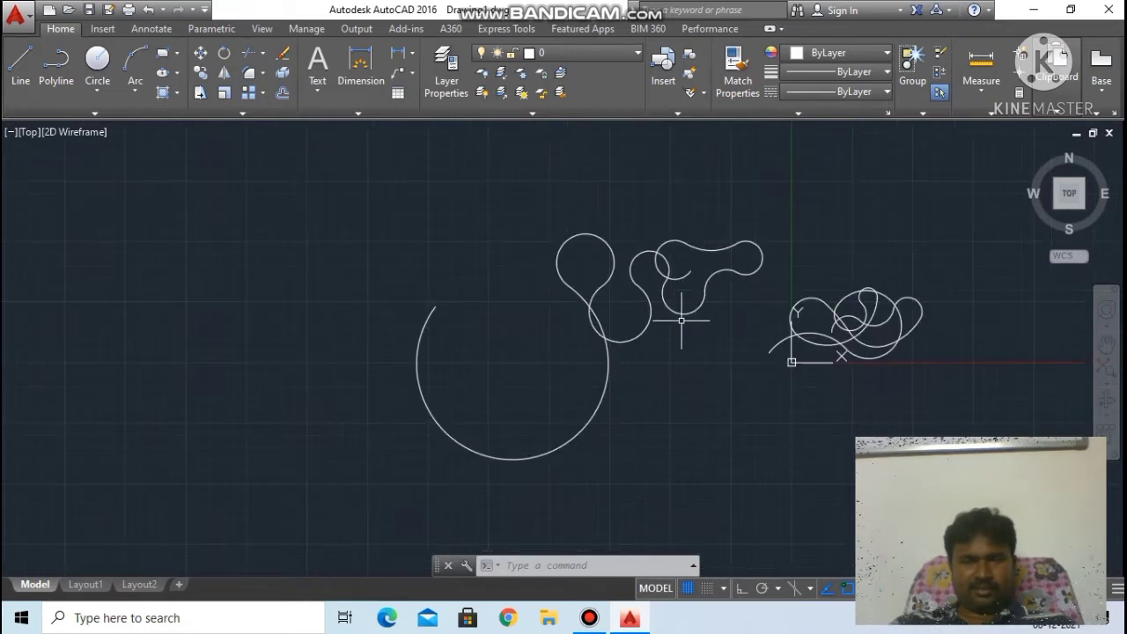
pyautogui.click(681, 311)
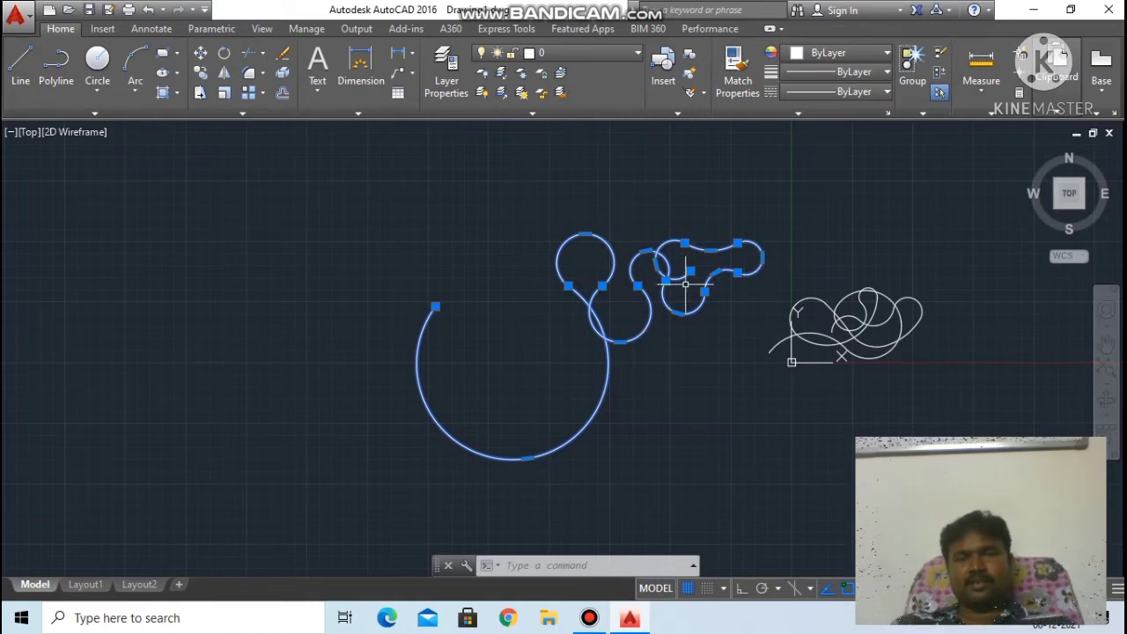
# Add the freehand scribble to the selection and delete both curves.
pyautogui.scroll(2, 685, 284)
pyautogui.scroll(-2, 696, 286)
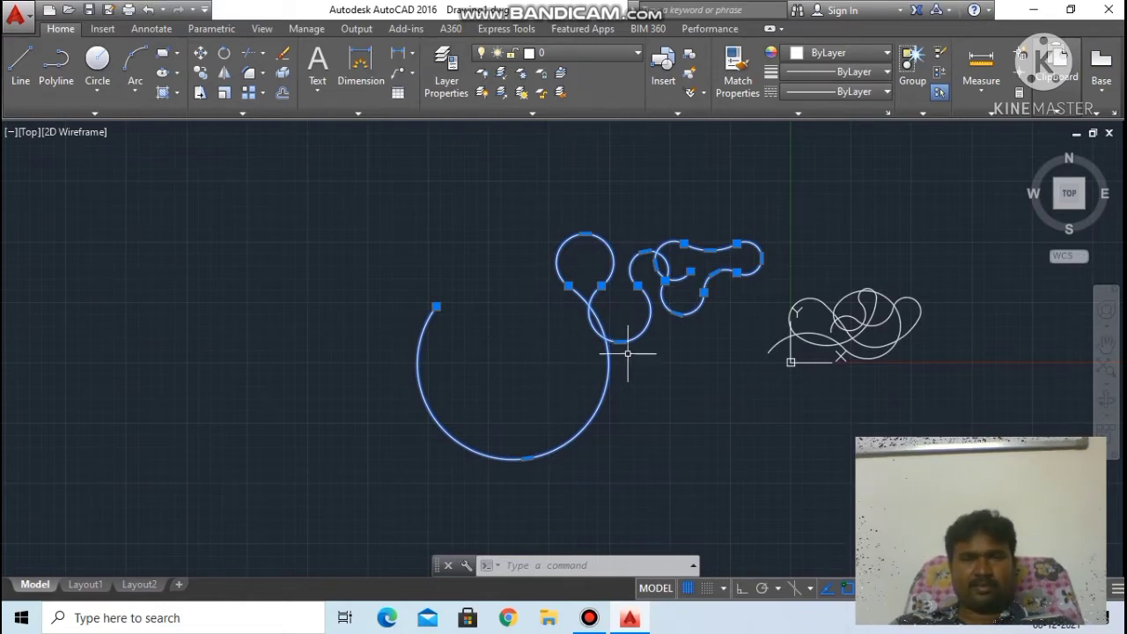
pyautogui.scroll(2, 765, 276)
pyautogui.scroll(1, 768, 276)
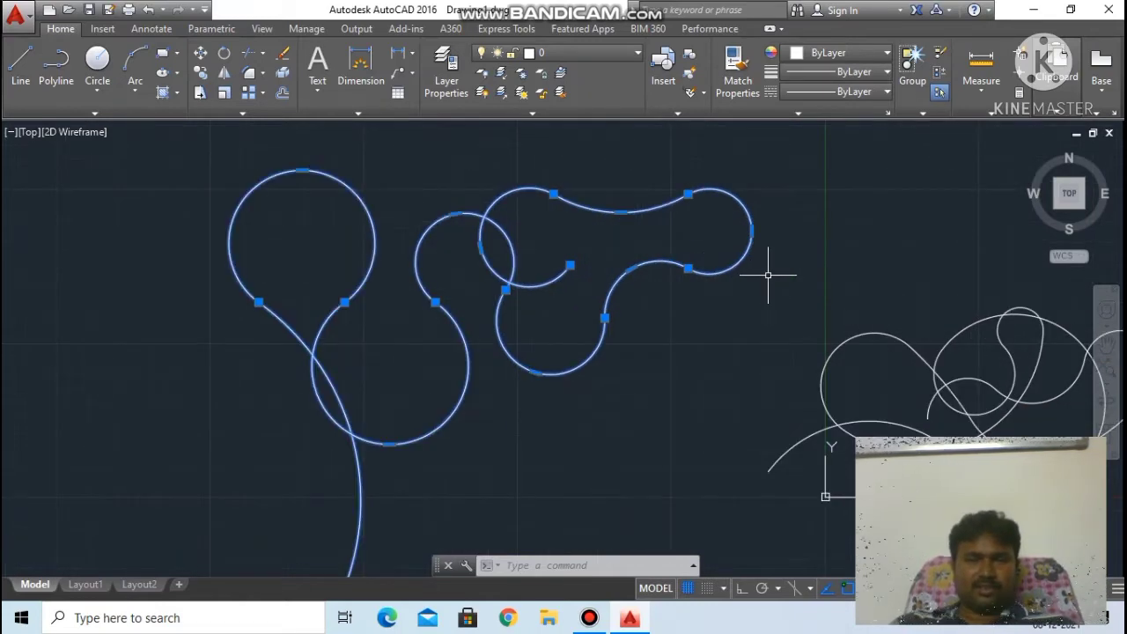
pyautogui.scroll(-3, 767, 275)
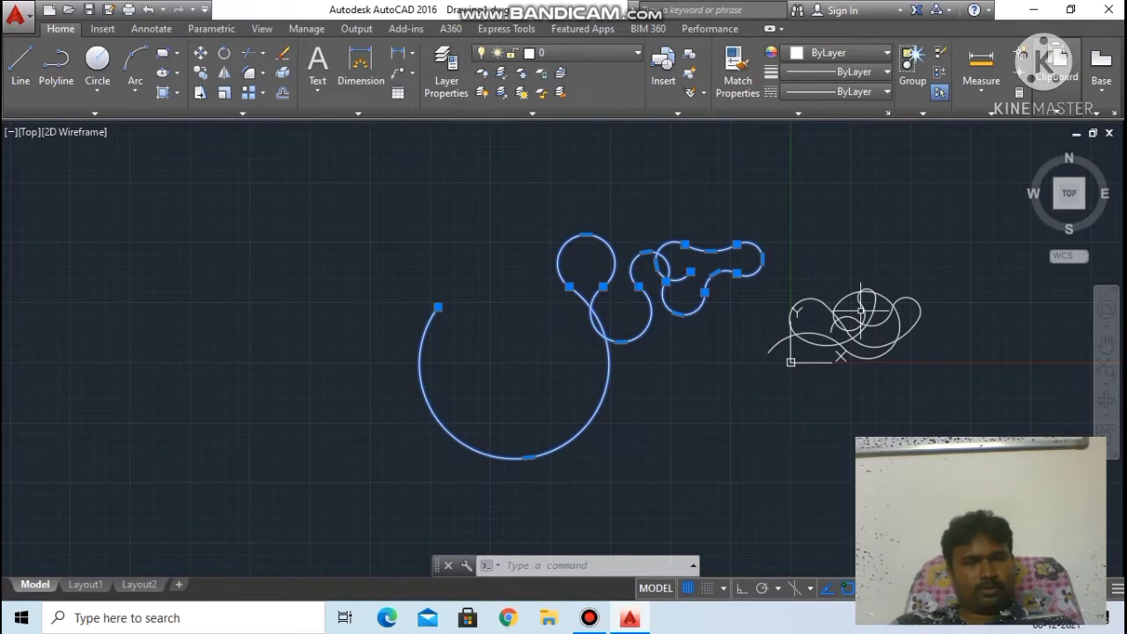
pyautogui.scroll(2, 889, 298)
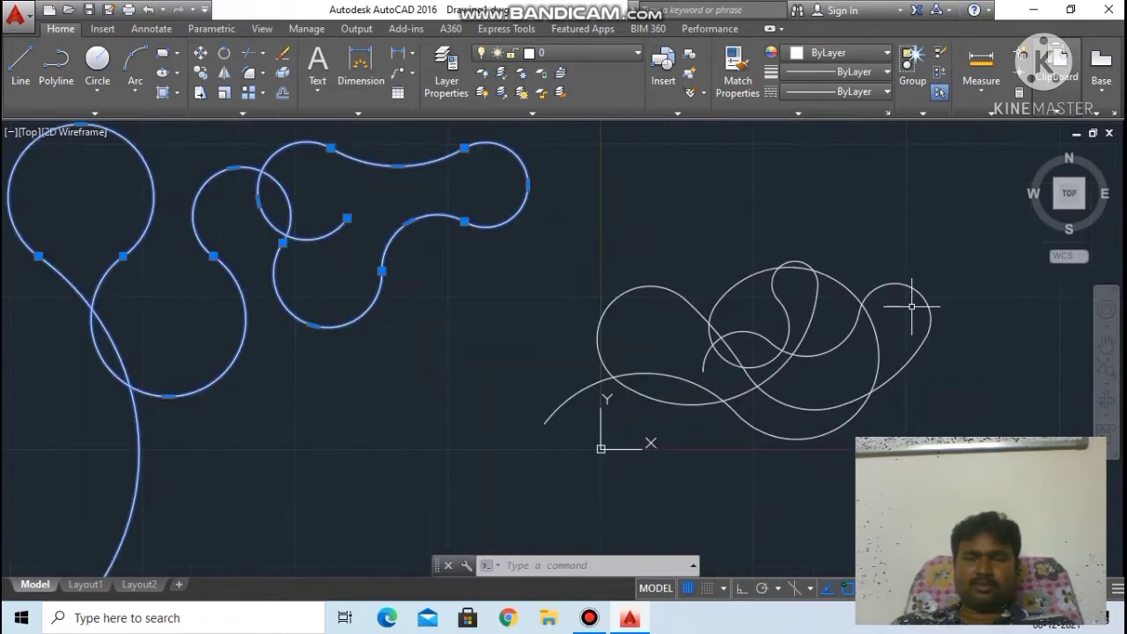
pyautogui.scroll(-1, 905, 302)
pyautogui.scroll(-1, 911, 312)
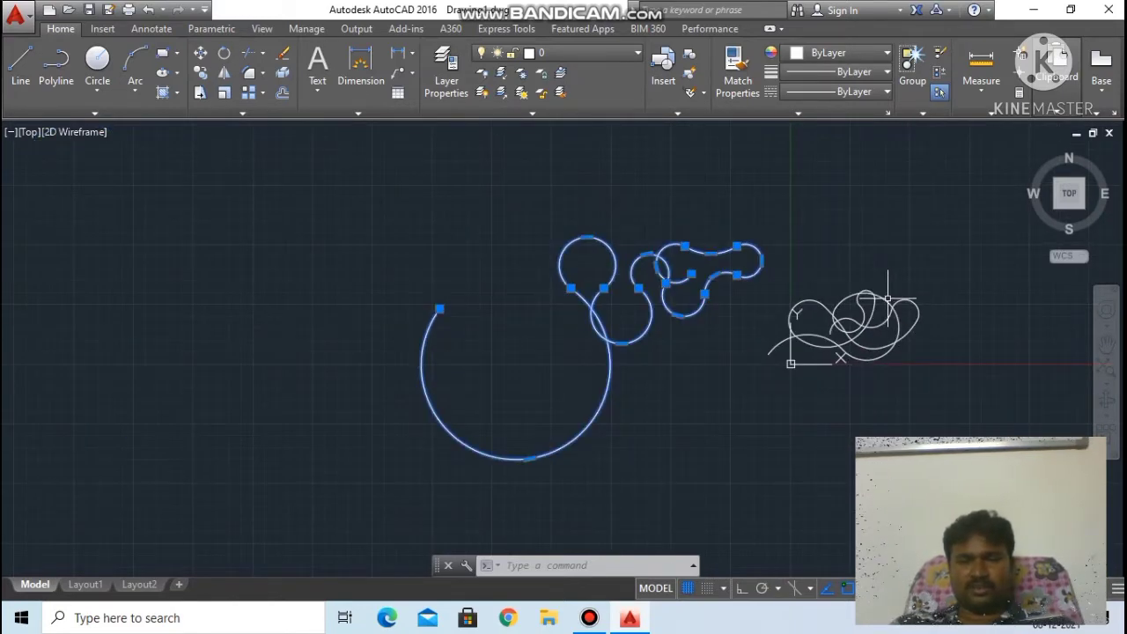
pyautogui.click(885, 298)
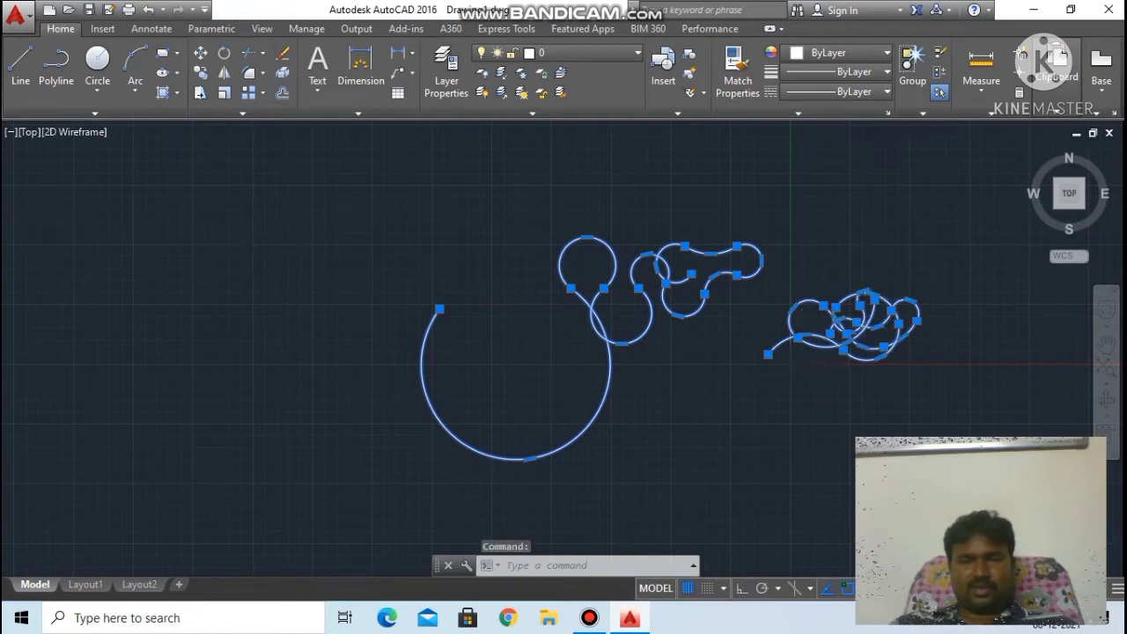
pyautogui.scroll(4, 854, 317)
pyautogui.scroll(-4, 700, 293)
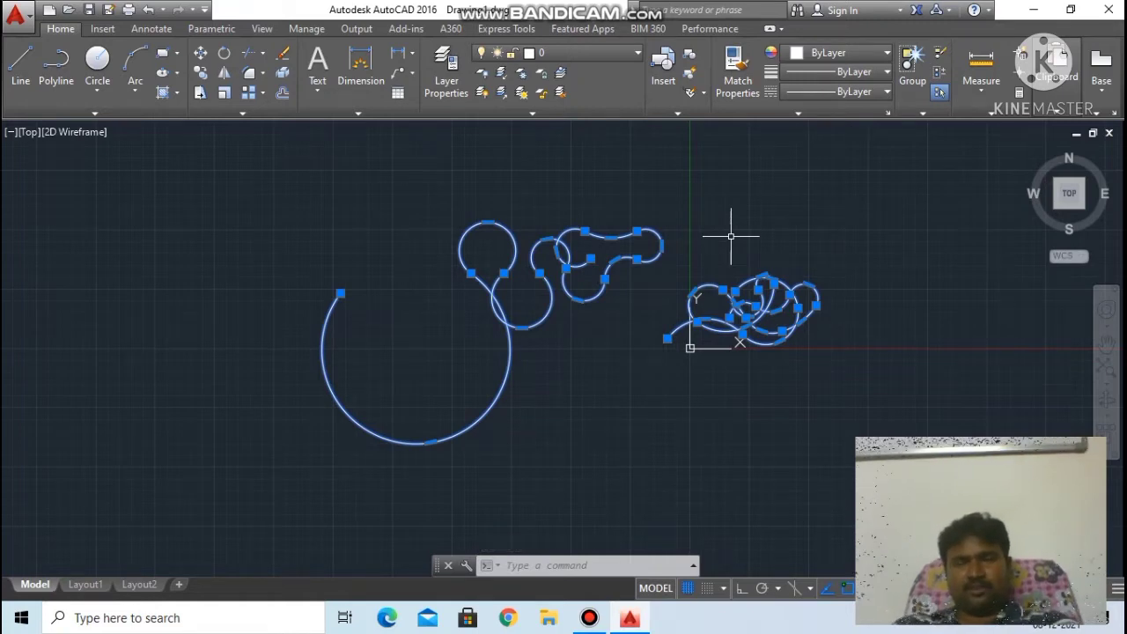
pyautogui.press('Delete')
pyautogui.middleClick(701, 287)
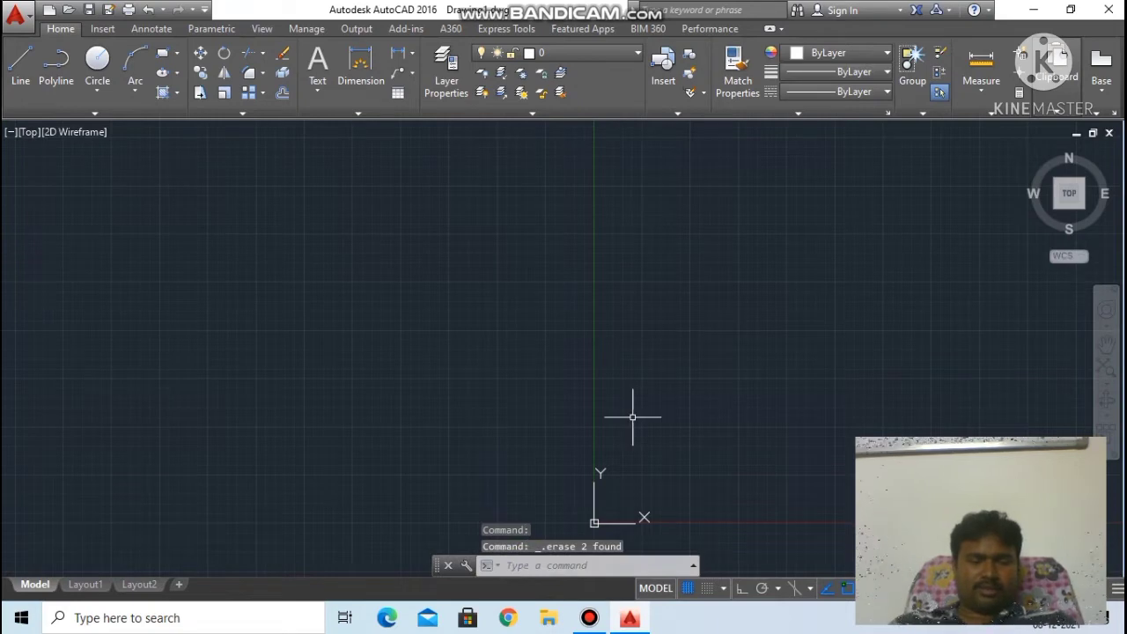
# Start a PL polyline at a point, then relaunch PLINE for a fresh polyline.
pyautogui.write('P')
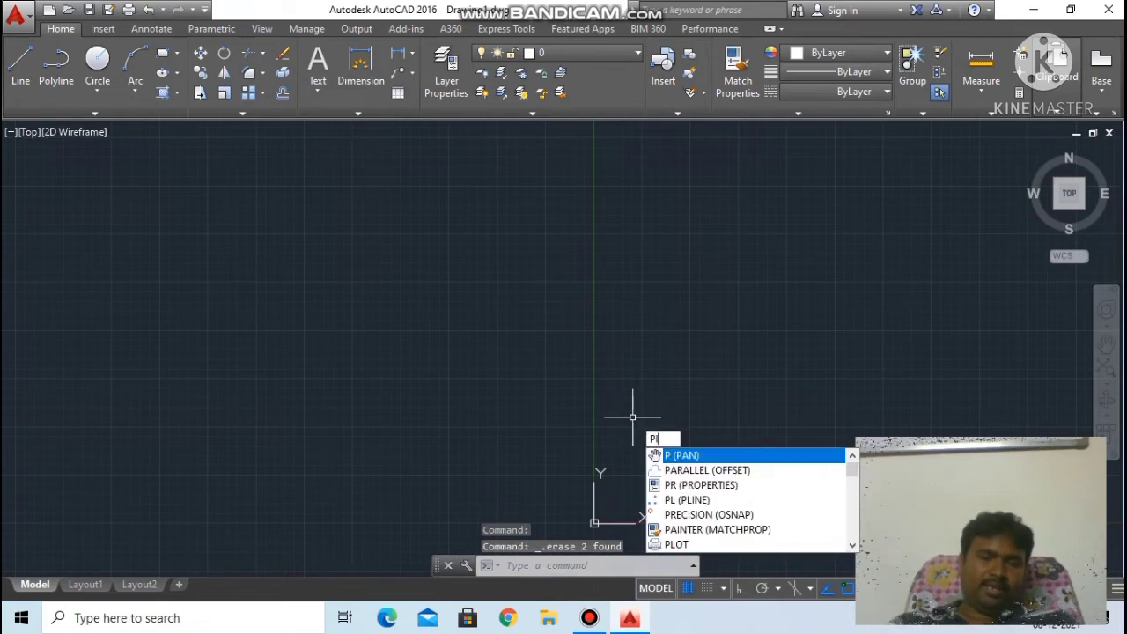
pyautogui.write('L')
pyautogui.press('Return')
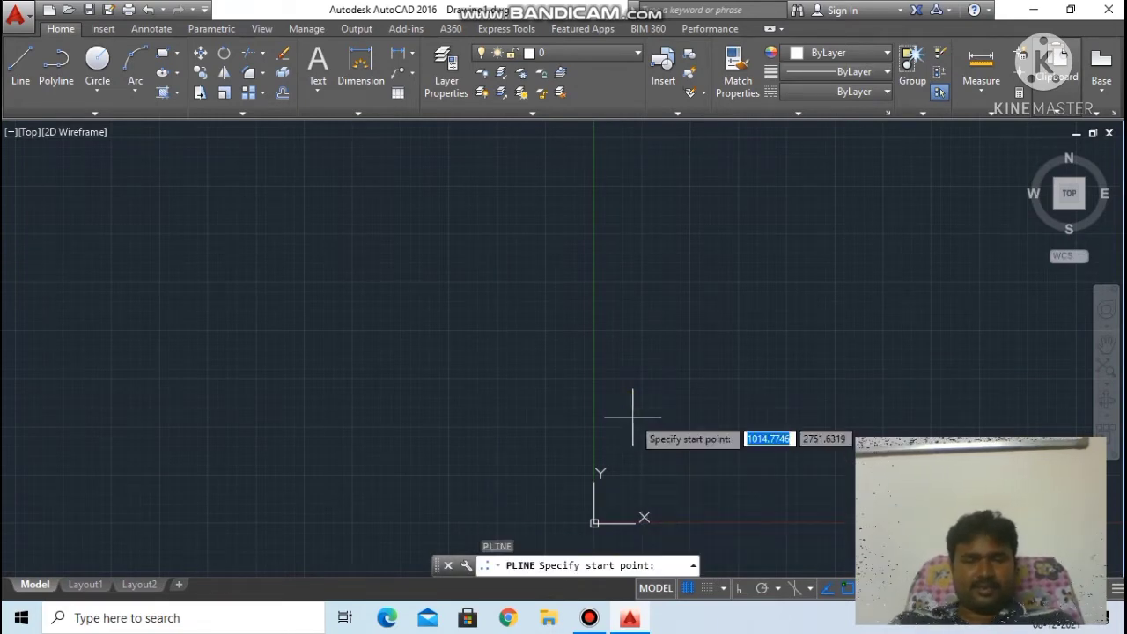
pyautogui.click(368, 374)
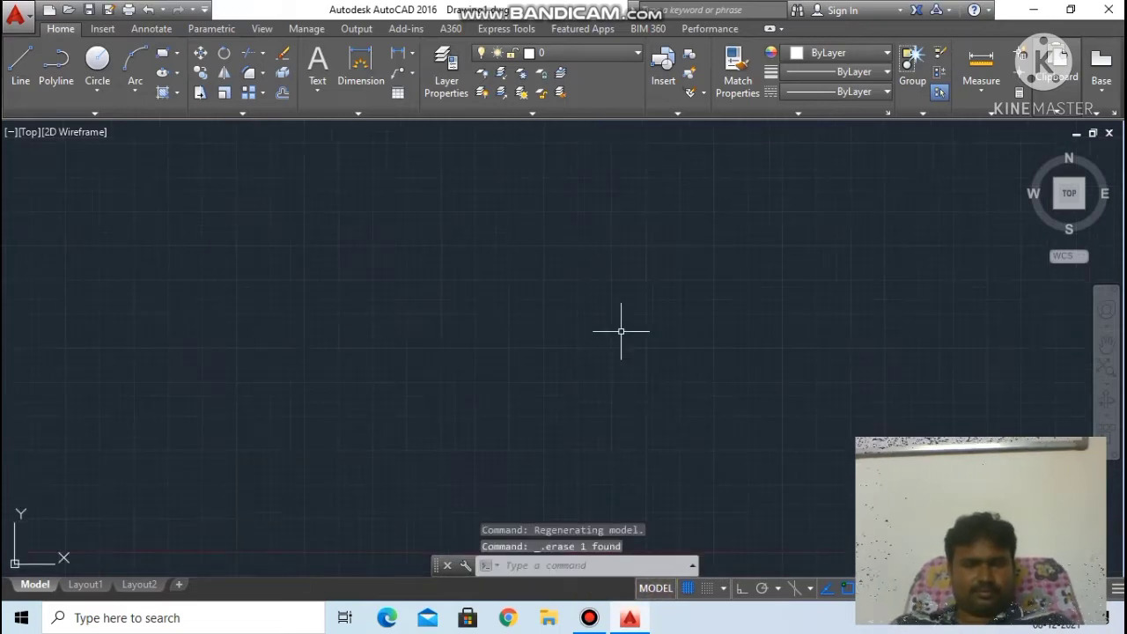
pyautogui.click(525, 567)
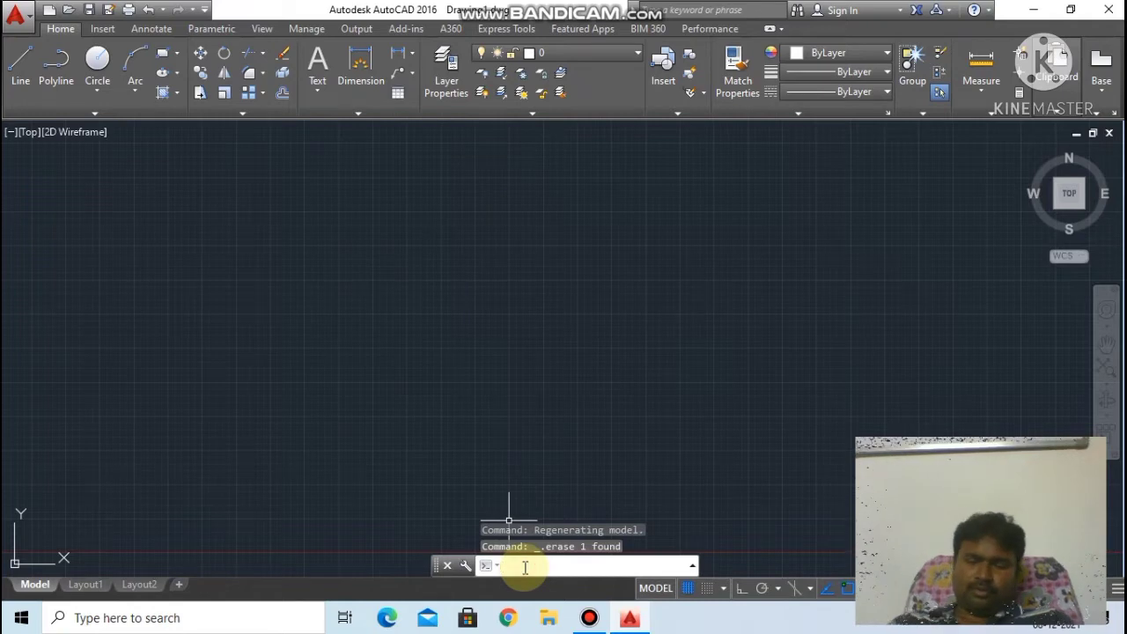
pyautogui.write('pl')
pyautogui.press('Return')
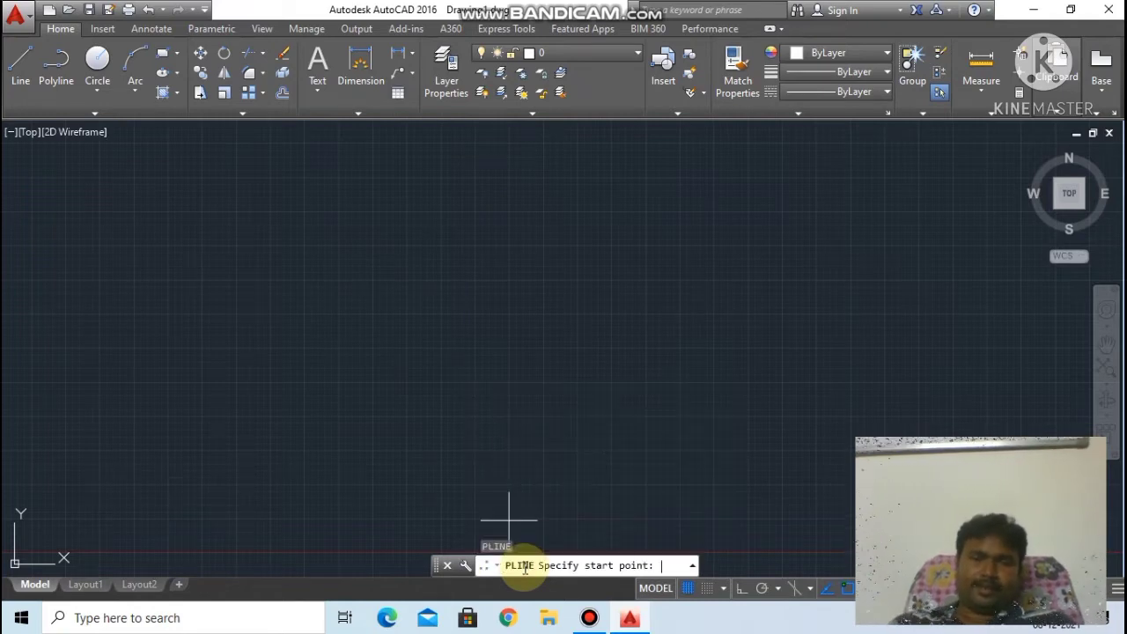
# Pick the start point and draw the 100-unit straight bottom side of the slot.
pyautogui.click(413, 375)
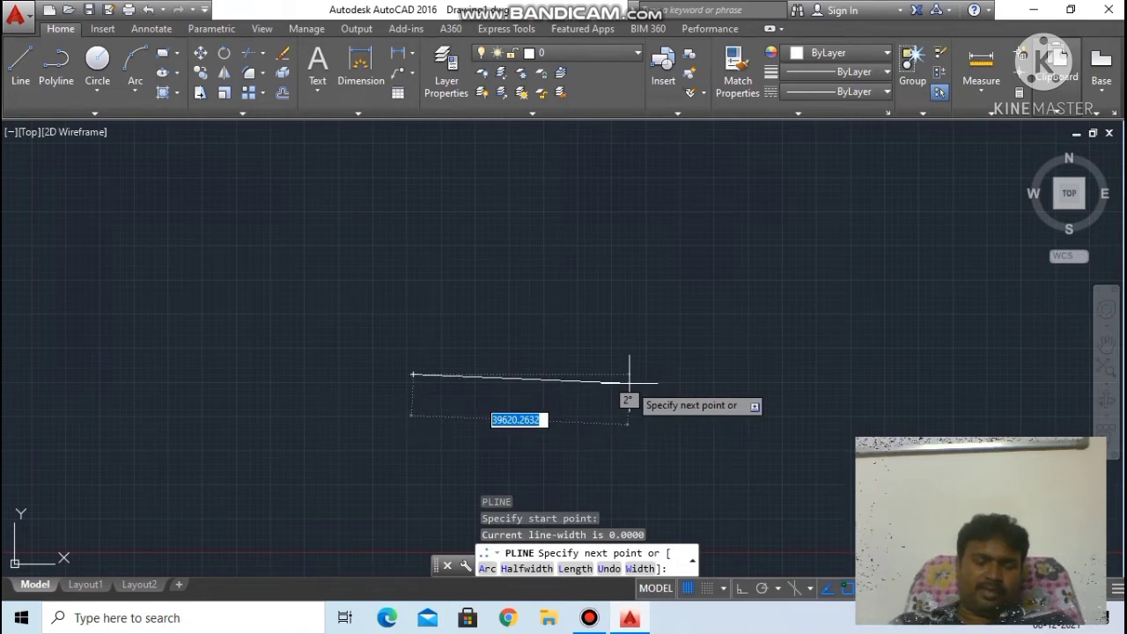
pyautogui.write('l')
pyautogui.press('Return')
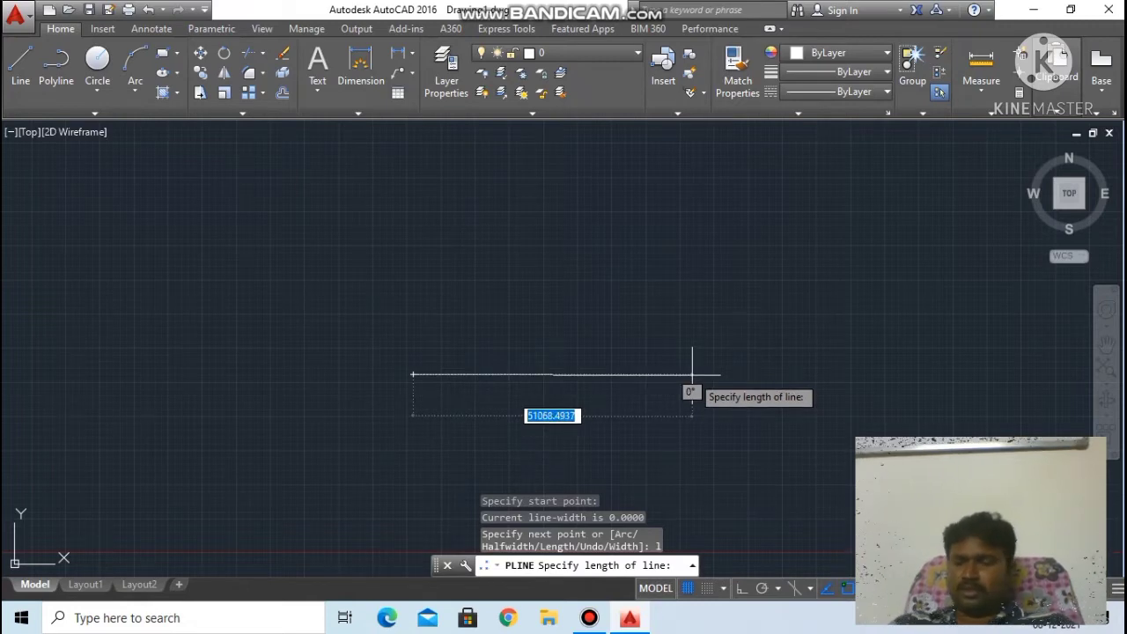
pyautogui.write('100')
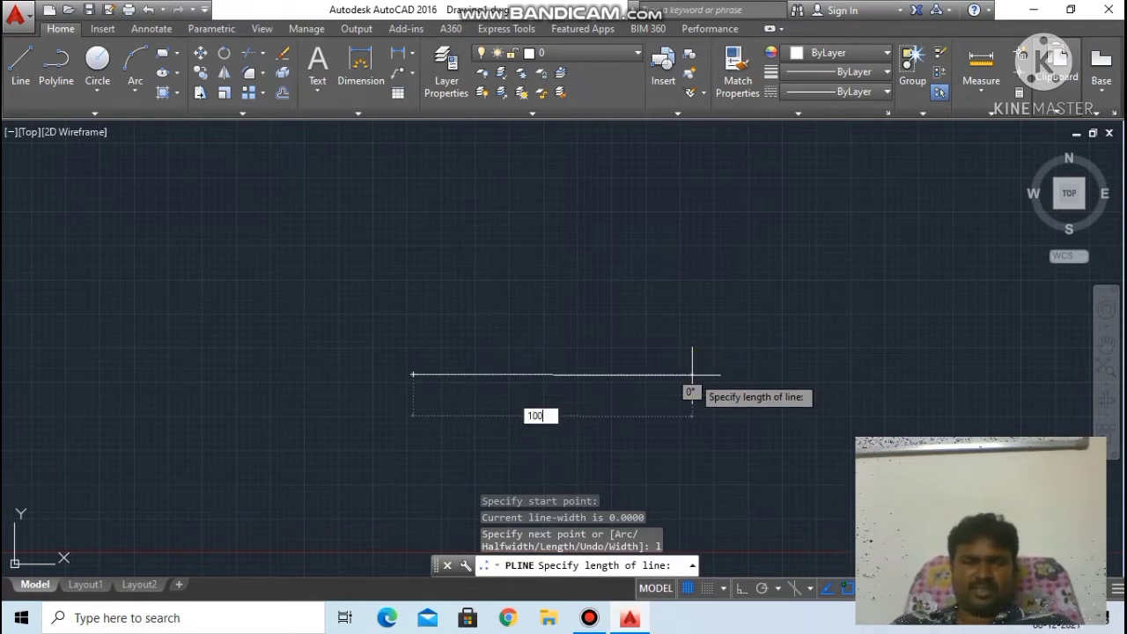
pyautogui.press('Return')
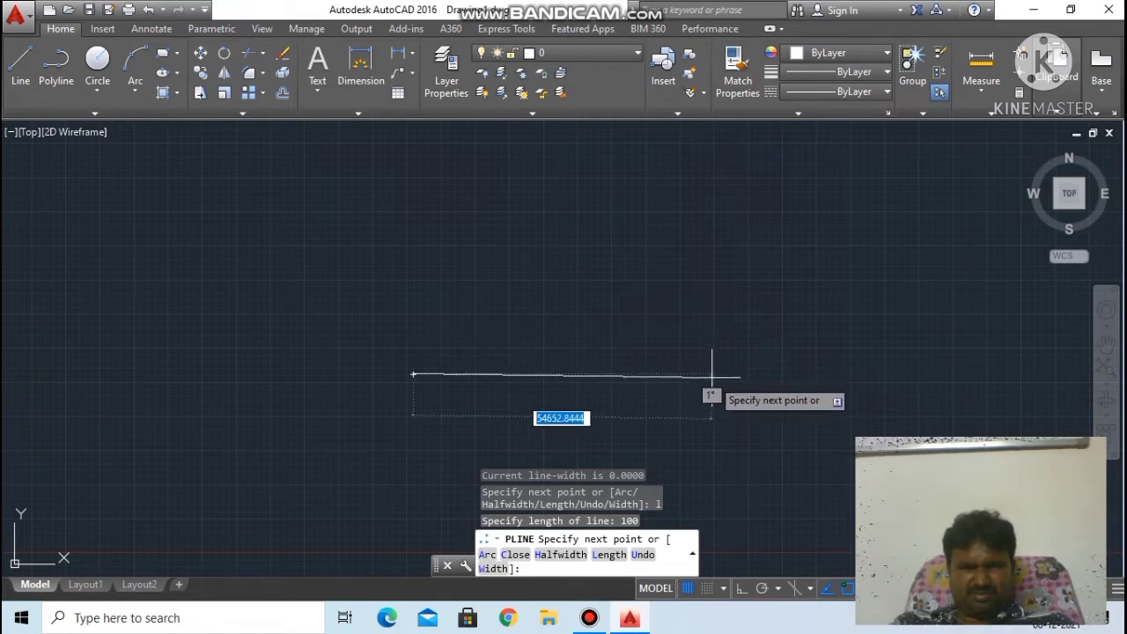
pyautogui.click(714, 373)
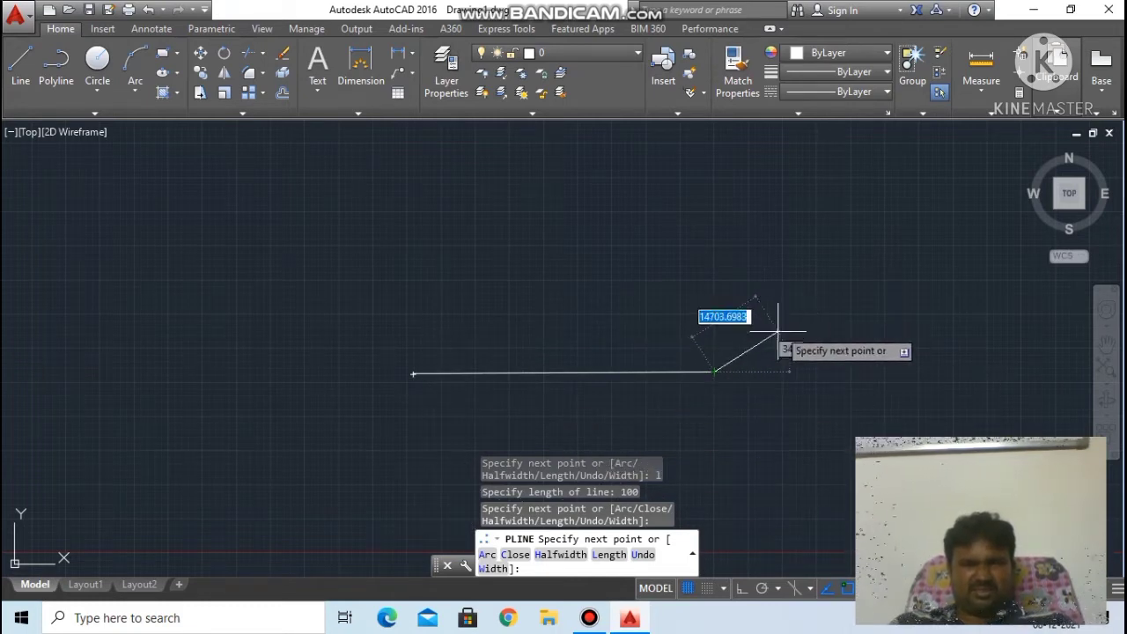
pyautogui.scroll(-2, 750, 352)
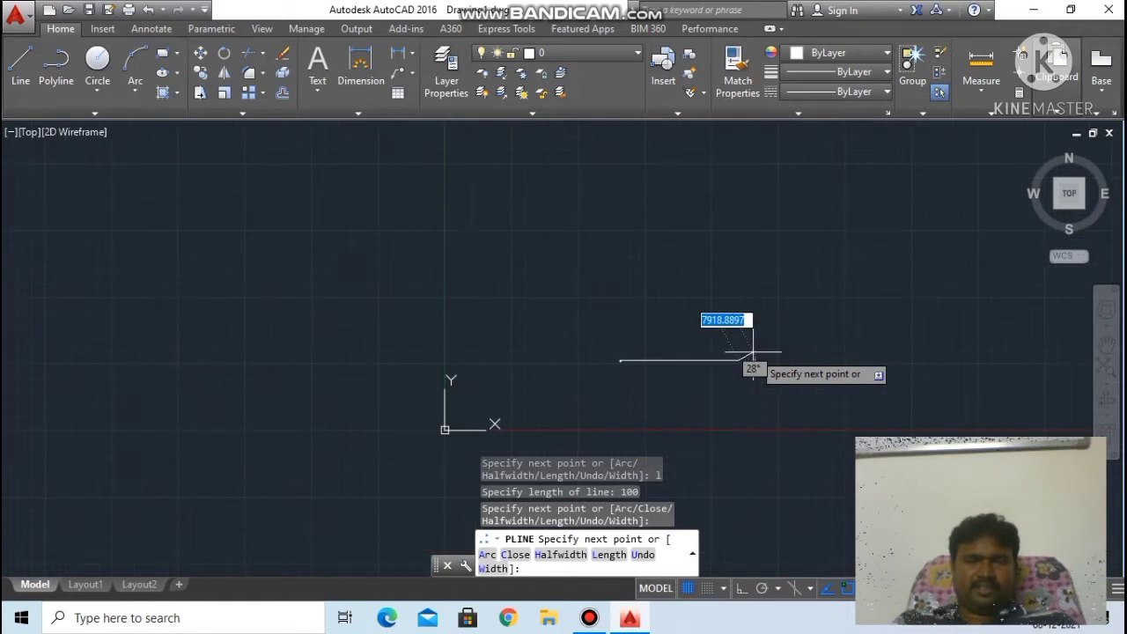
pyautogui.scroll(1, 757, 330)
pyautogui.scroll(2, 759, 328)
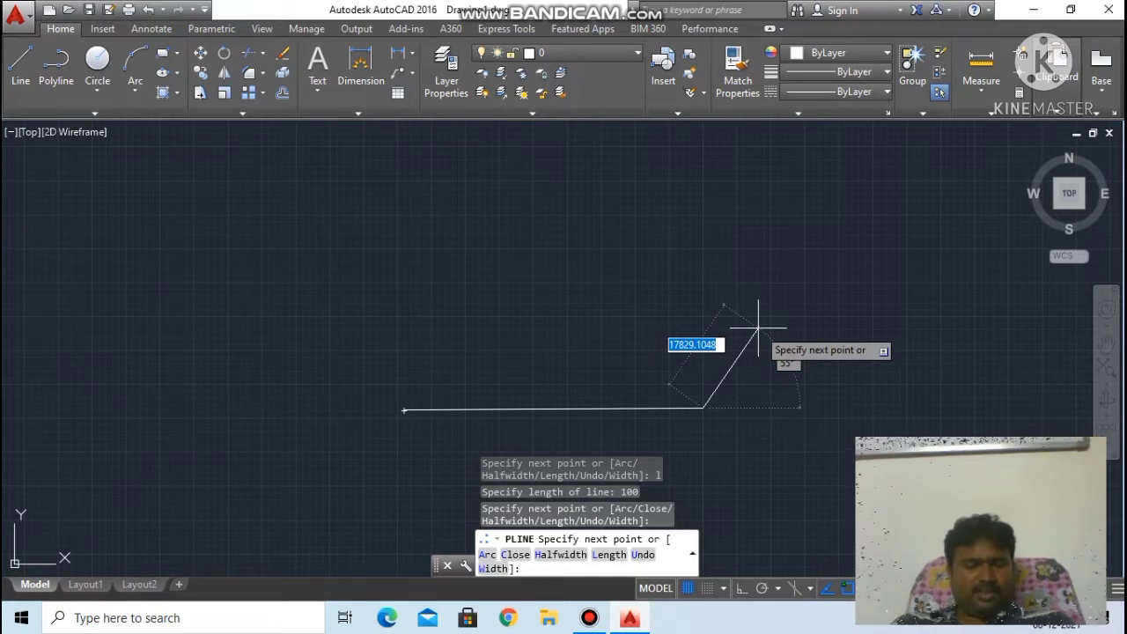
# Add a rounded arc end, then a 100-unit straight top side.
pyautogui.write('a')
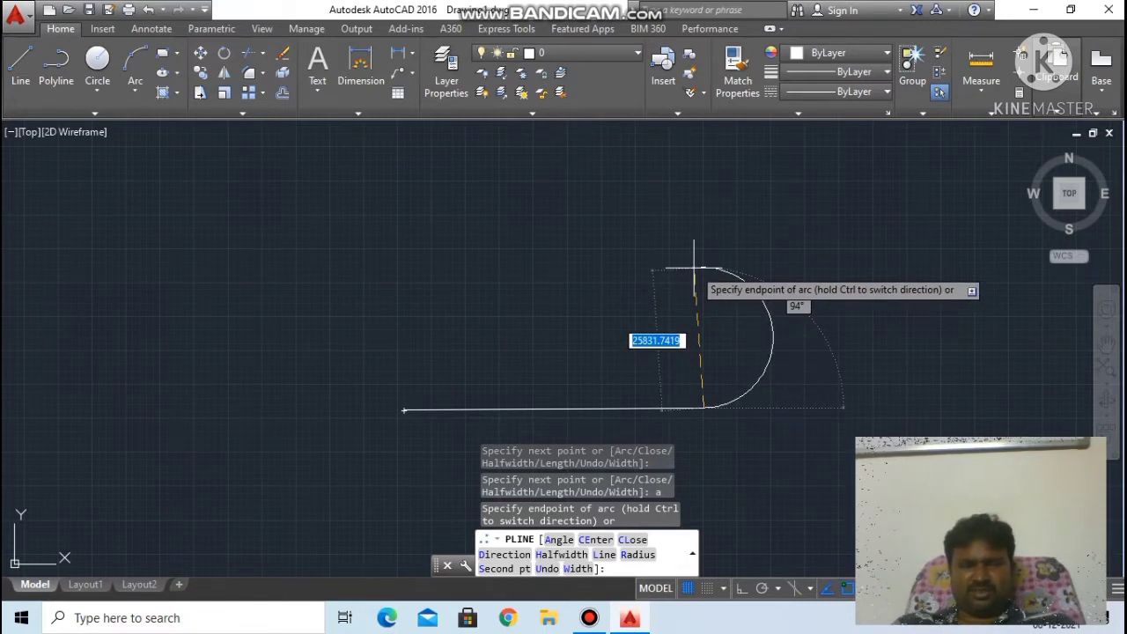
pyautogui.click(703, 270)
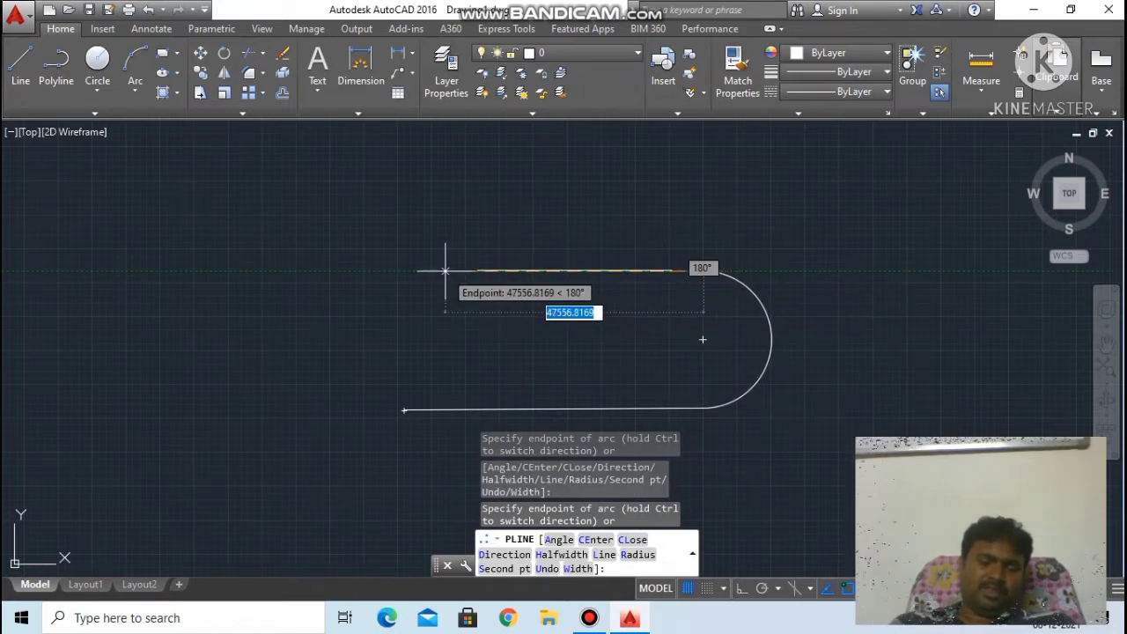
pyautogui.write('l')
pyautogui.press('Return')
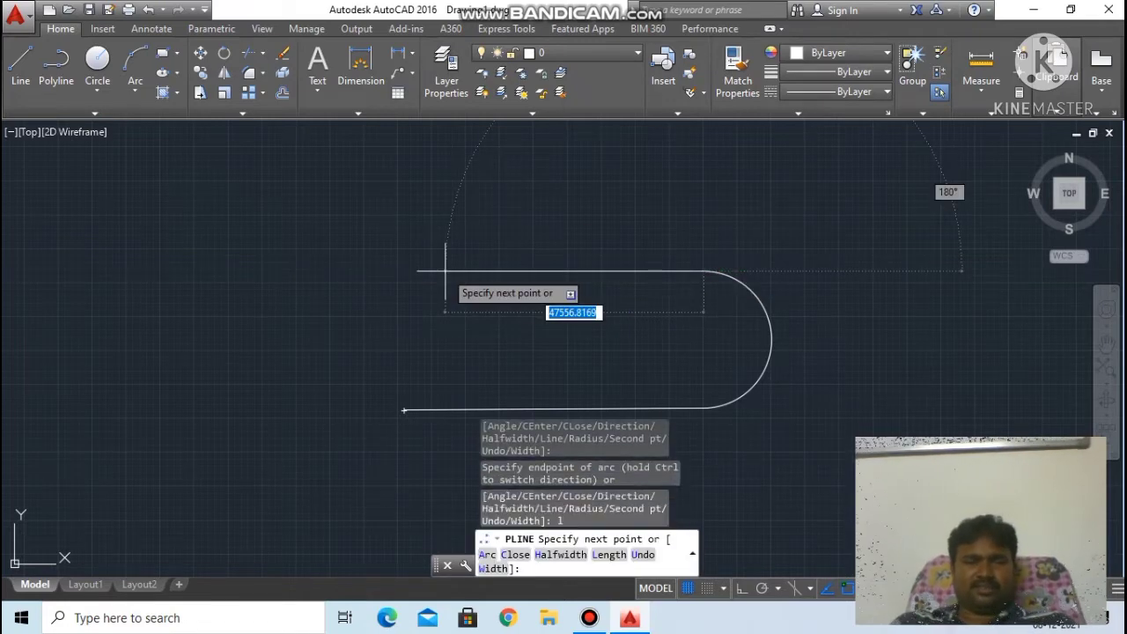
pyautogui.write('100')
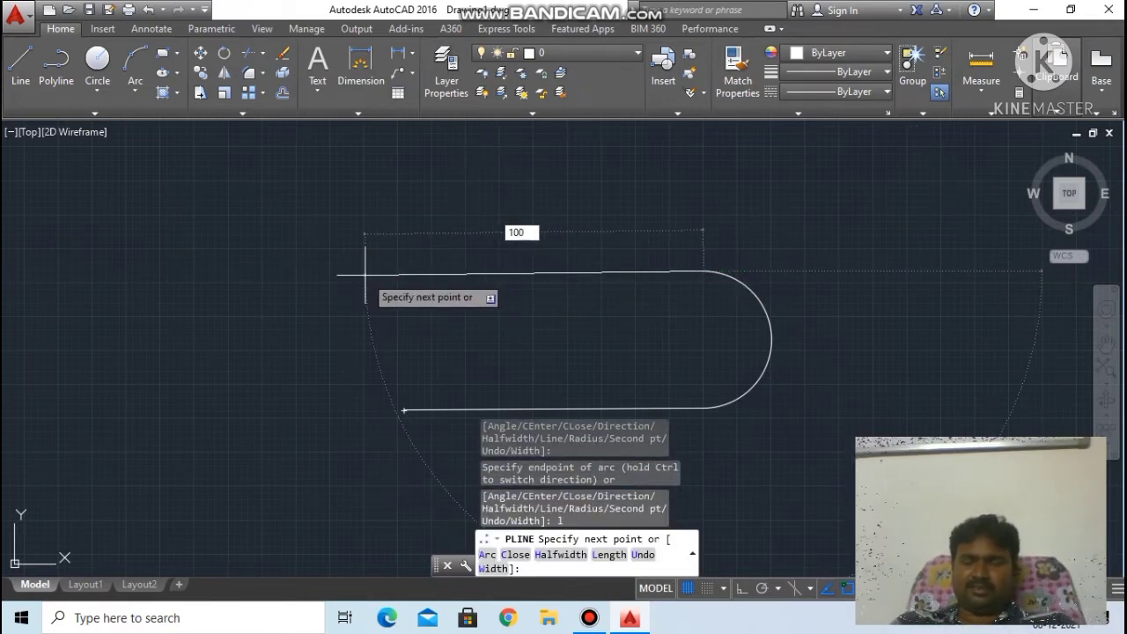
pyautogui.press('Return')
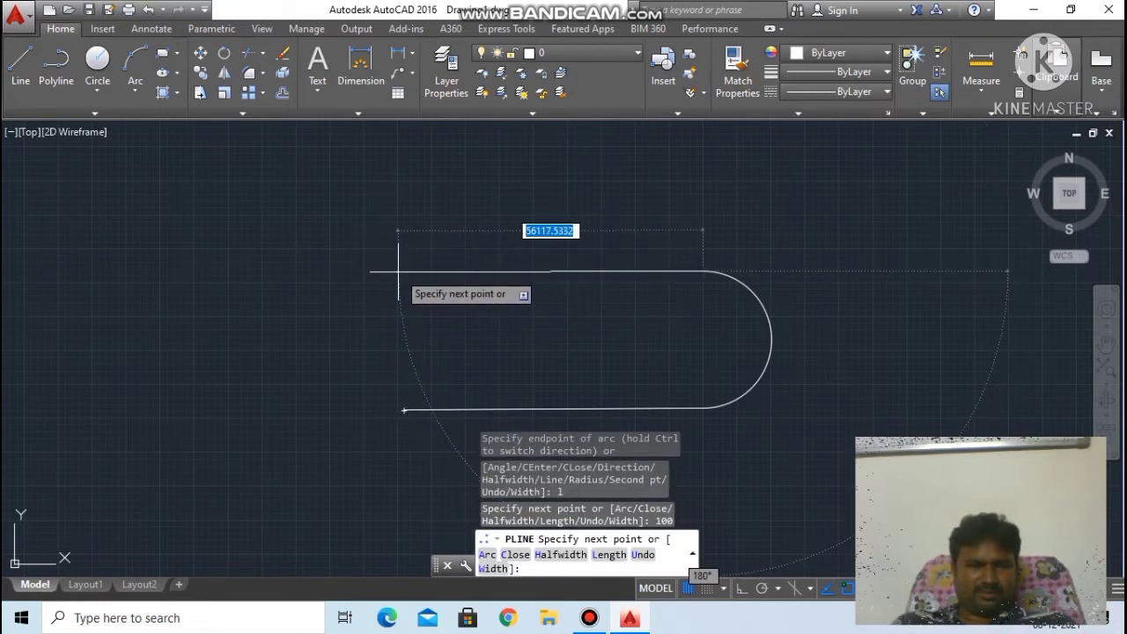
pyautogui.click(398, 273)
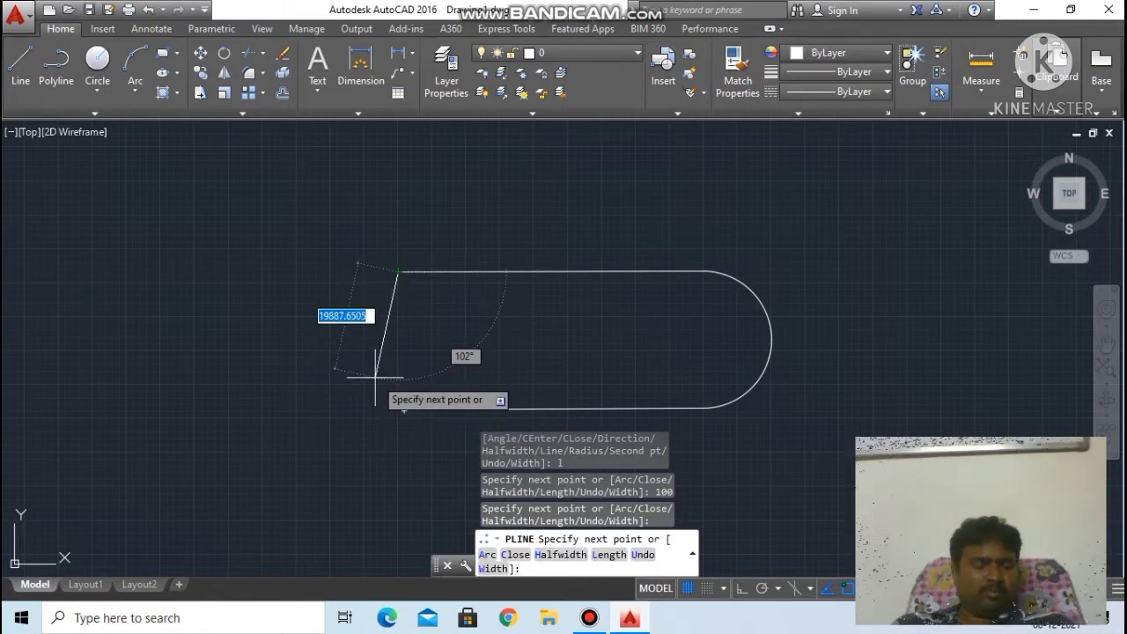
# Close the slot with an arc back to the start point and select the finished shape.
pyautogui.write('a')
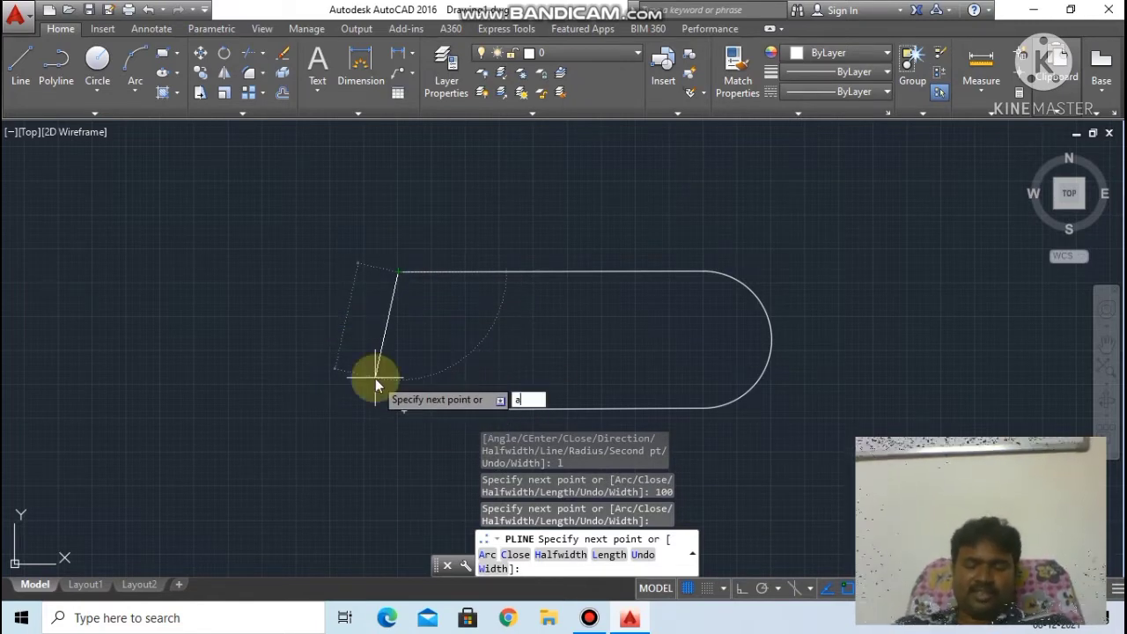
pyautogui.press('Return')
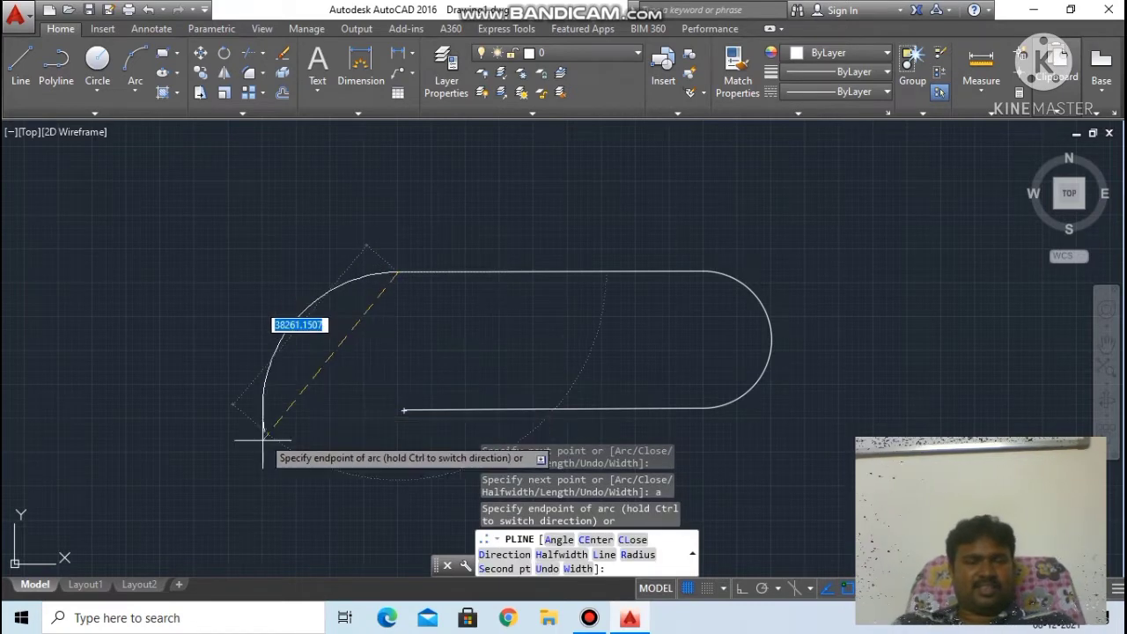
pyautogui.click(403, 410)
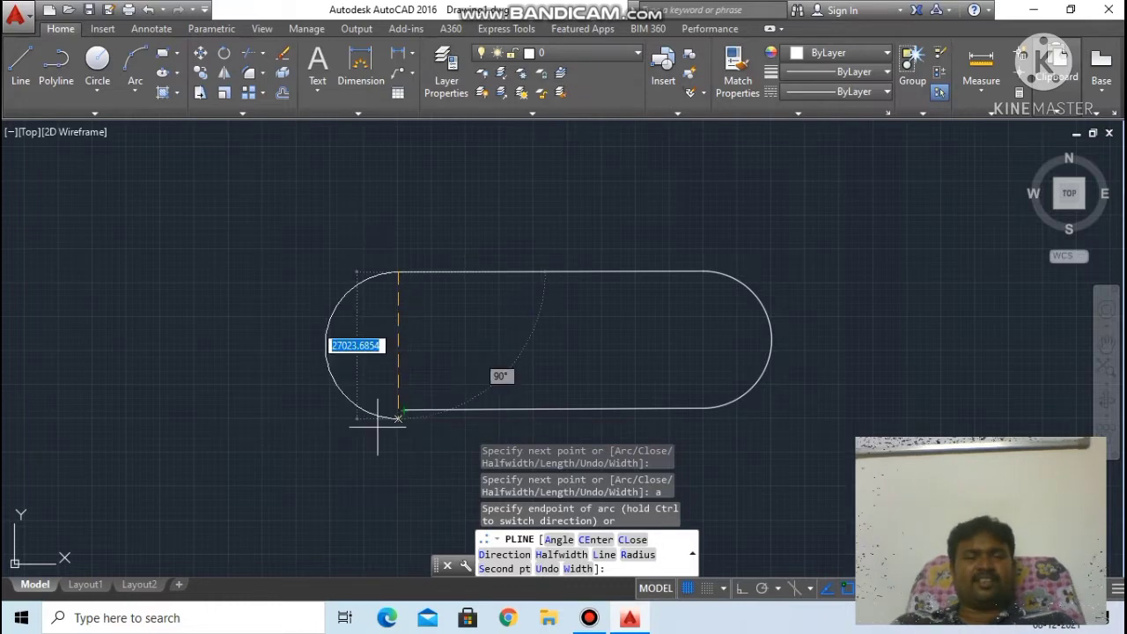
pyautogui.press('Return')
pyautogui.click(272, 373)
pyautogui.click(293, 379)
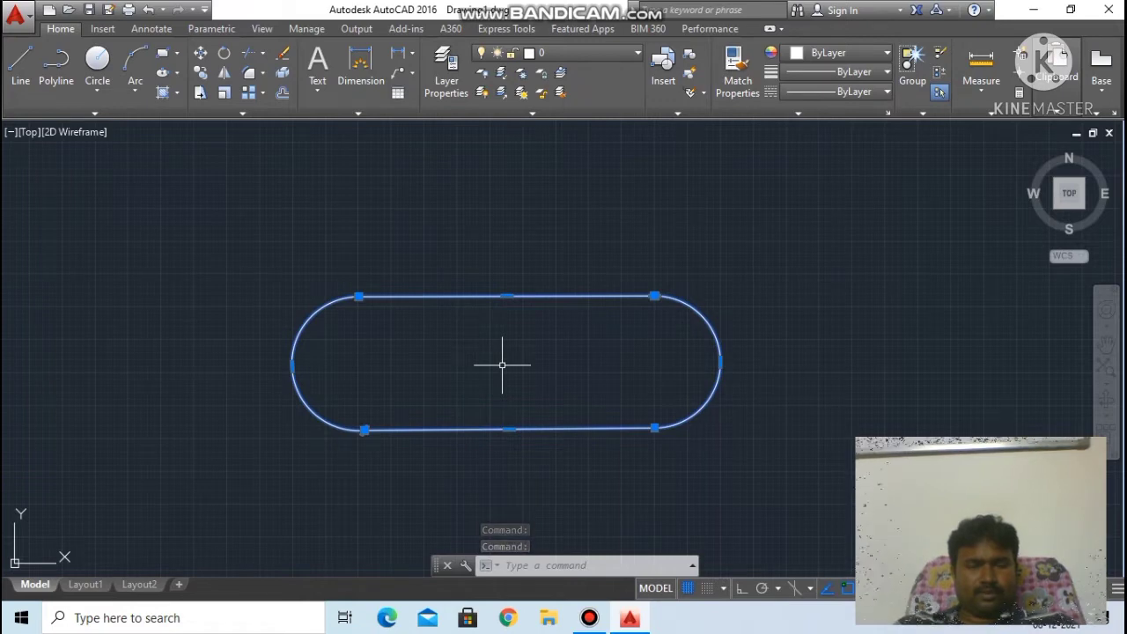
# Erase the selected slot polyline.
pyautogui.scroll(-3, 502, 364)
pyautogui.scroll(2, 543, 356)
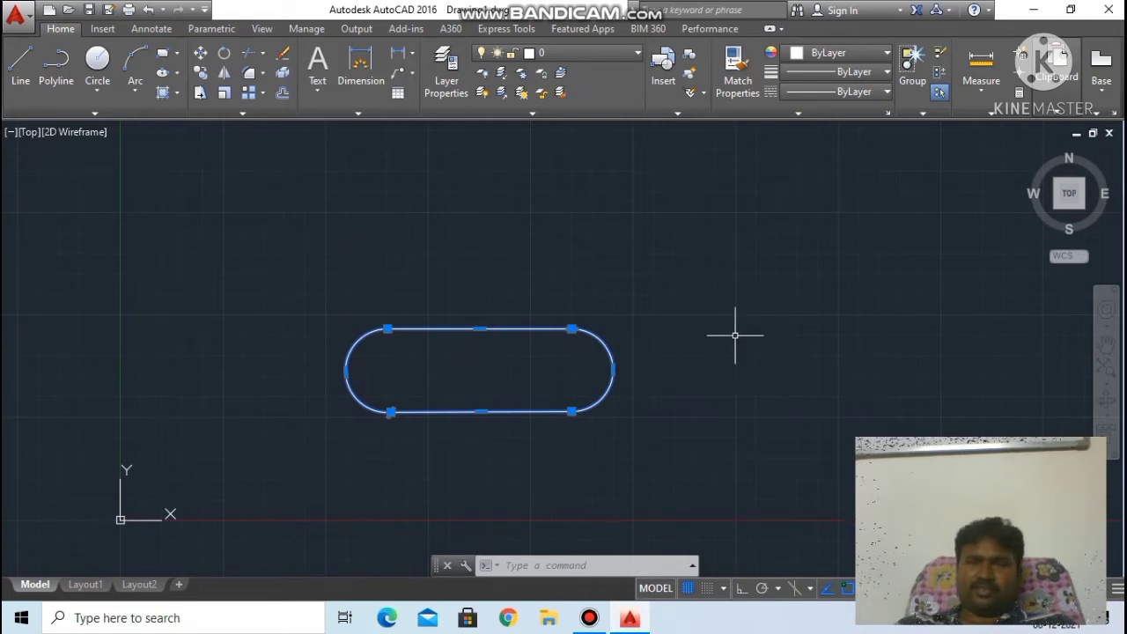
pyautogui.scroll(-2, 734, 329)
pyautogui.scroll(2, 669, 403)
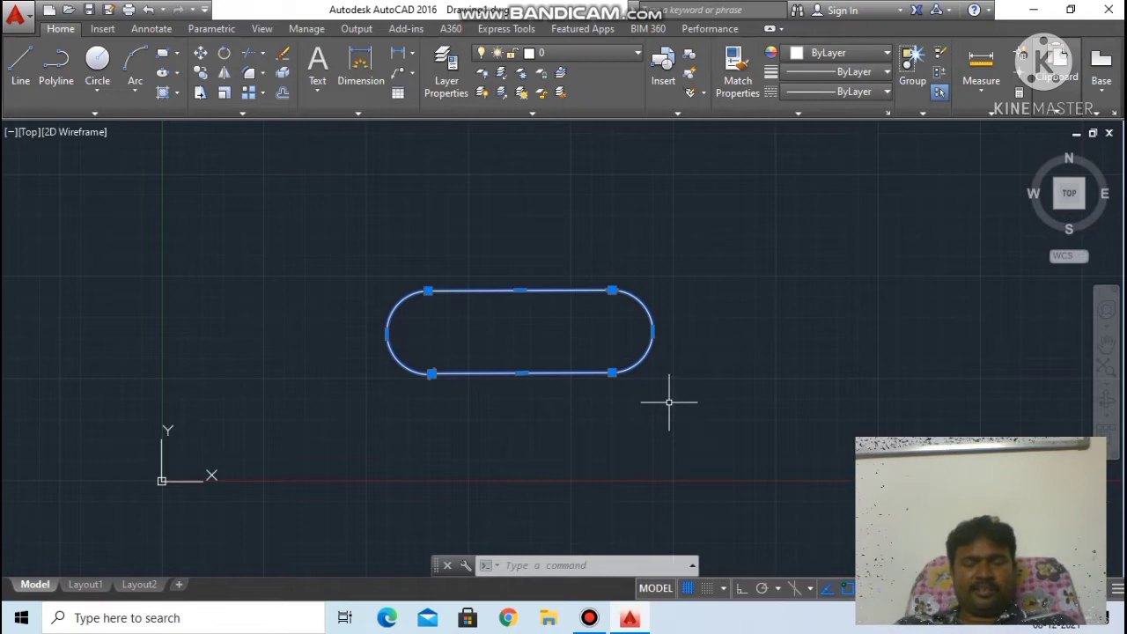
pyautogui.press('Delete')
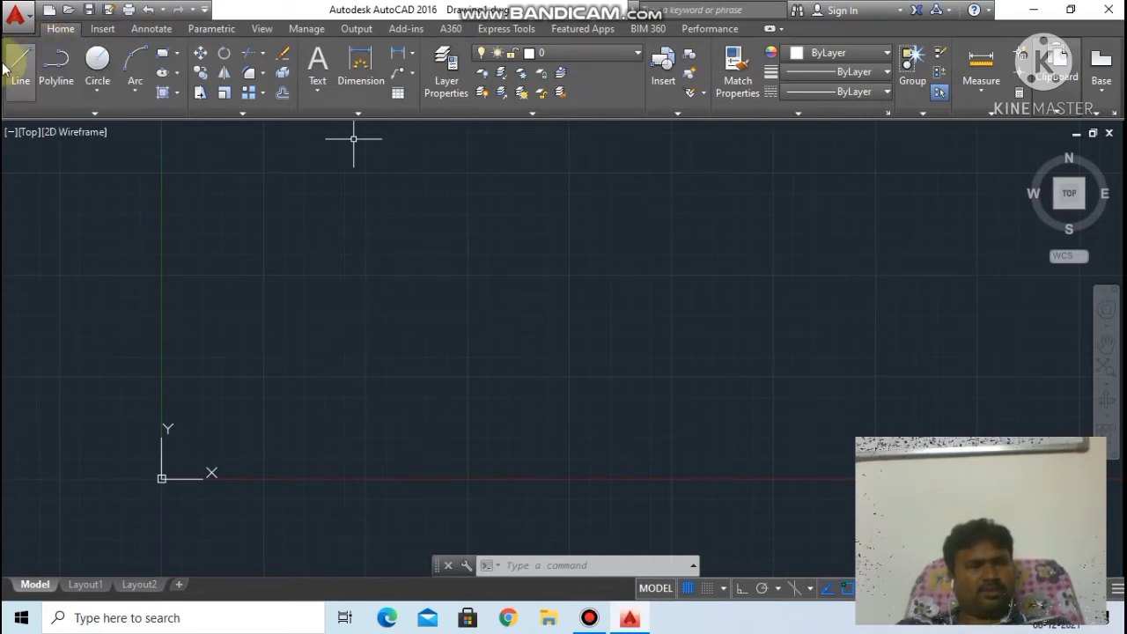
# Launch Polyline, pick a start point, and draw a horizontal segment of length 200.
pyautogui.click(60, 60)
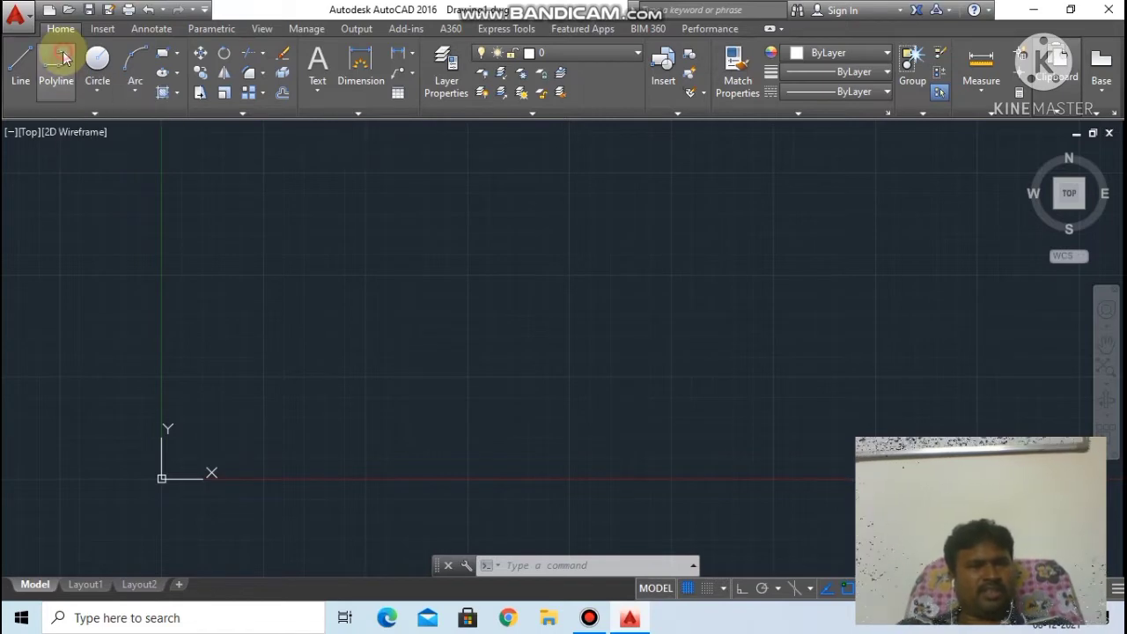
pyautogui.click(353, 359)
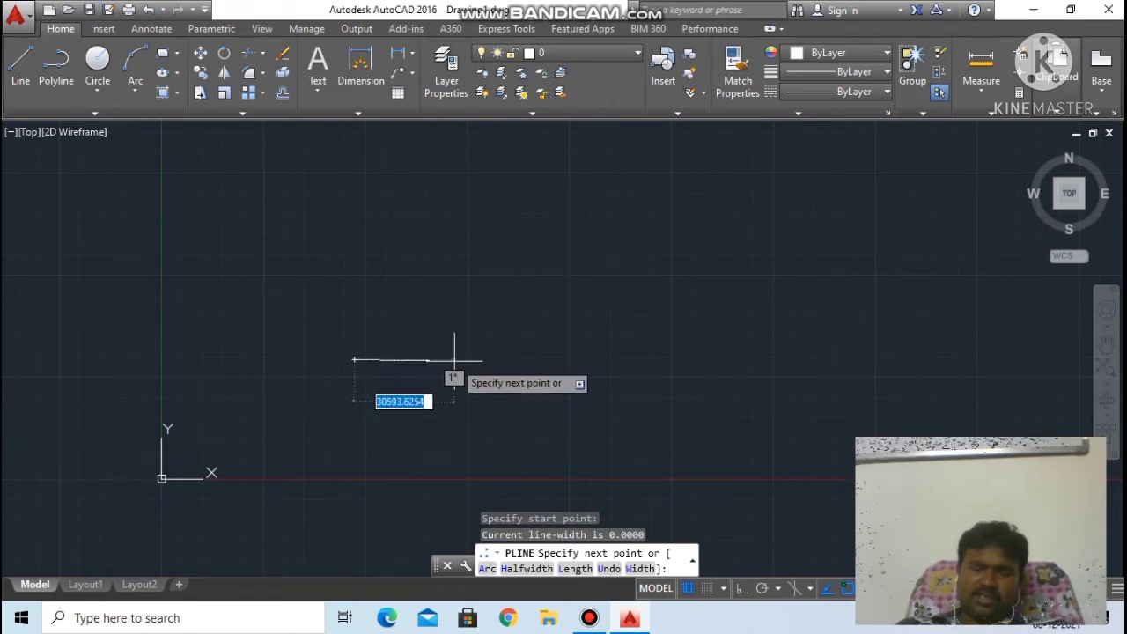
pyautogui.write('l')
pyautogui.press('Return')
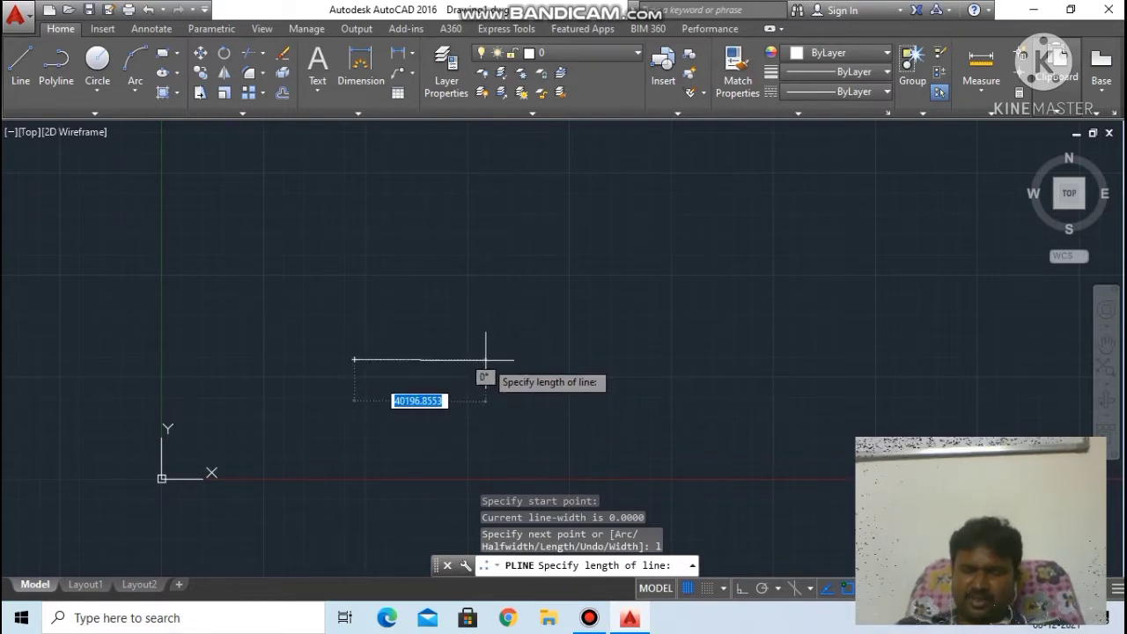
pyautogui.write('200')
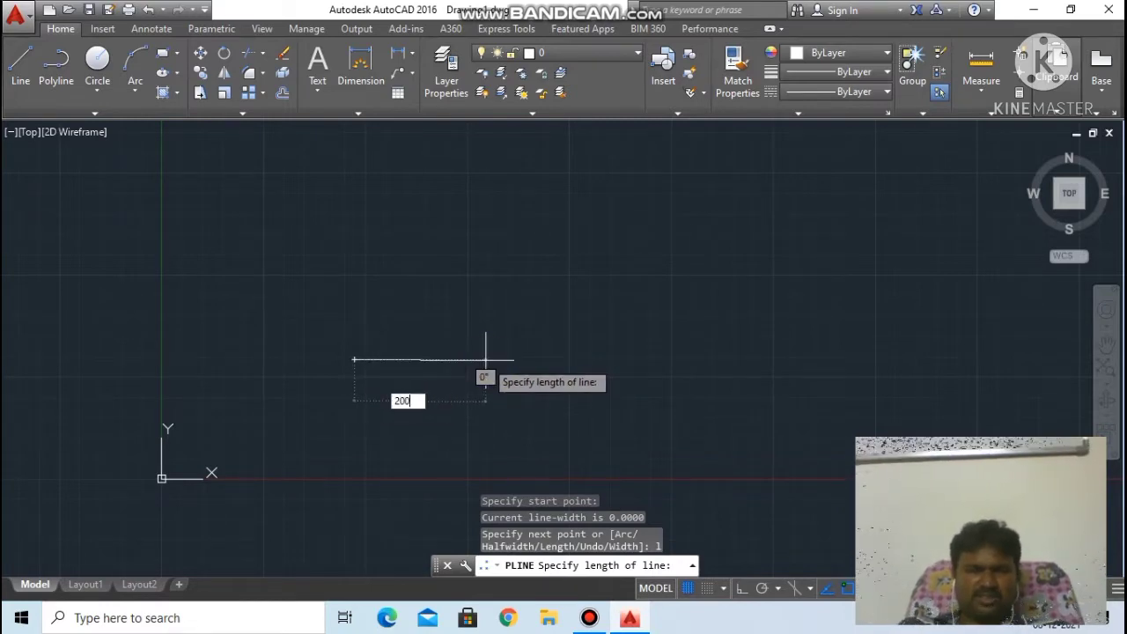
pyautogui.press('Return')
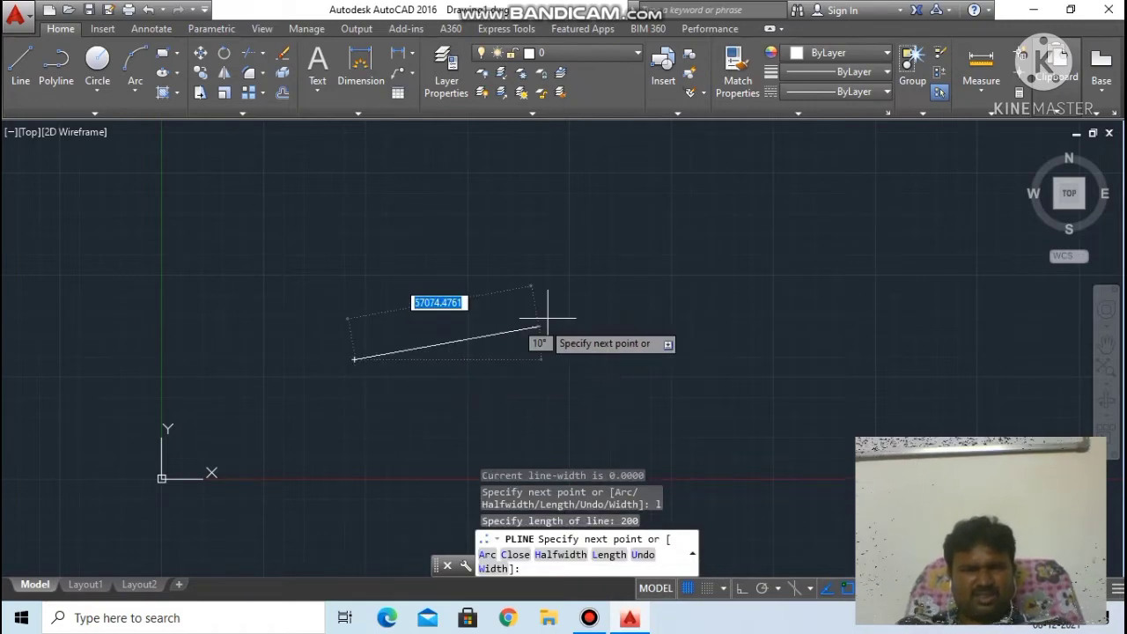
pyautogui.click(536, 359)
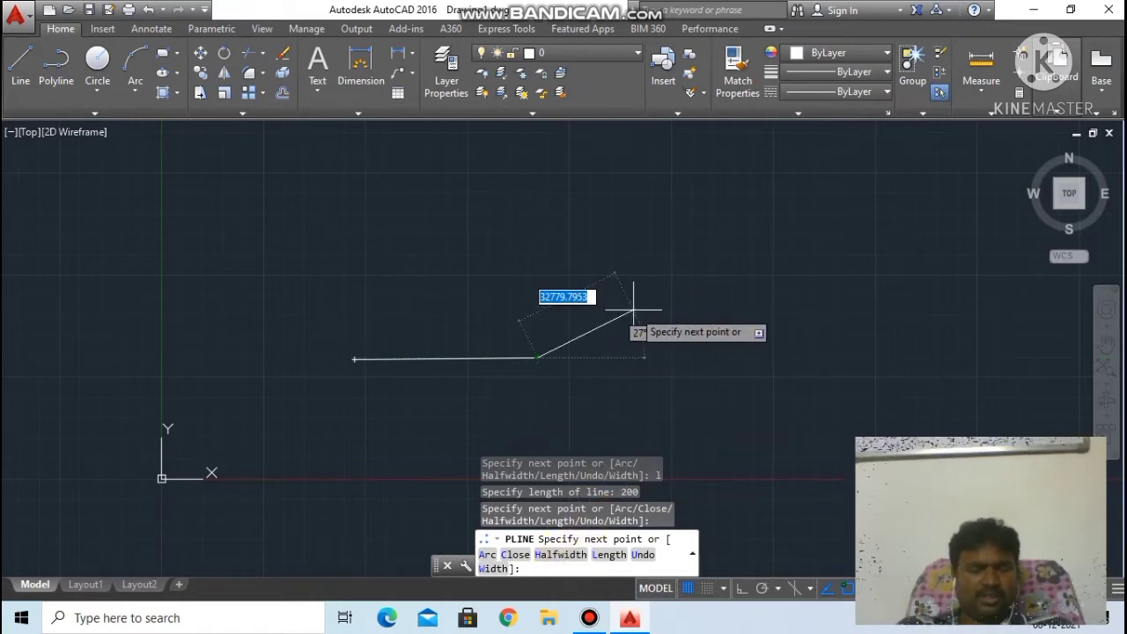
# Set half-widths 20 to 40, draw an upward arc segment, then cancel PLINE.
pyautogui.write('h')
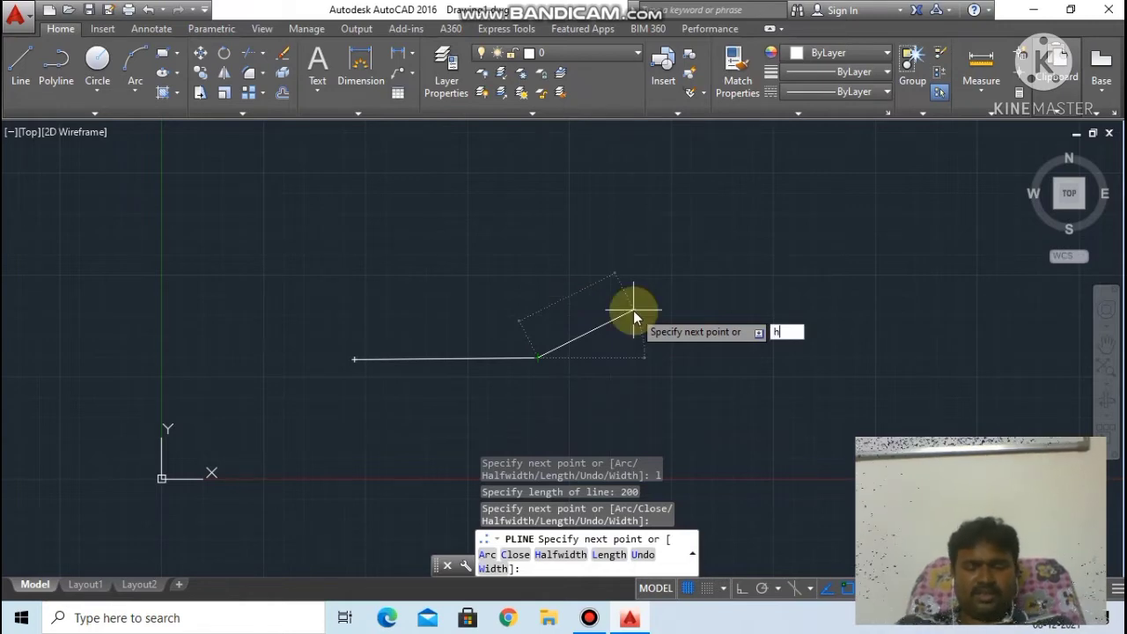
pyautogui.press('Return')
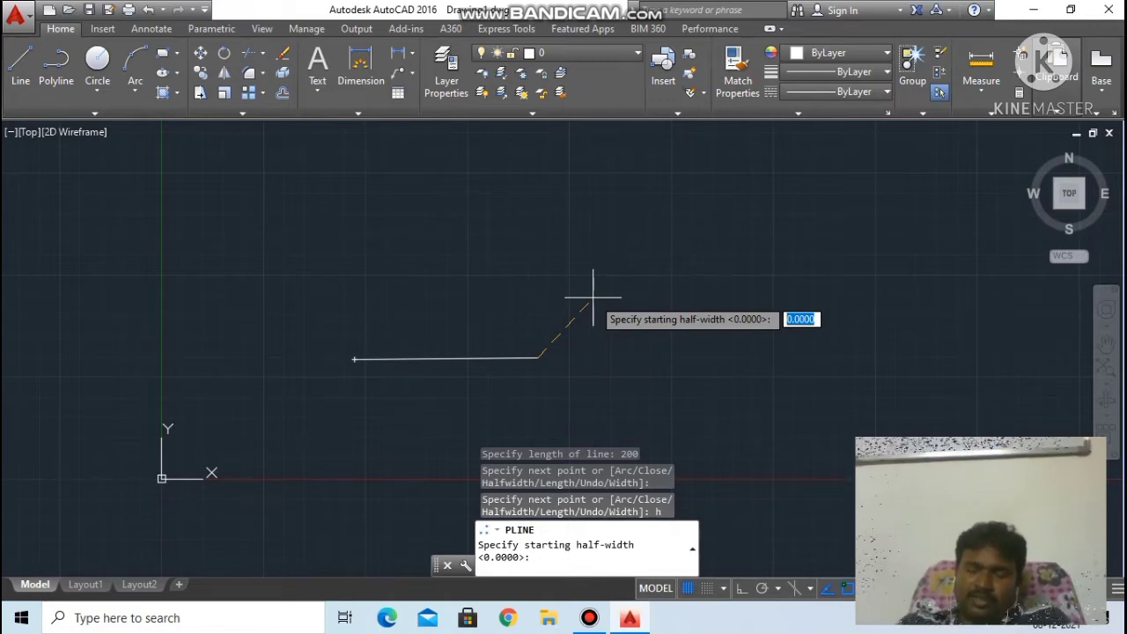
pyautogui.write('20')
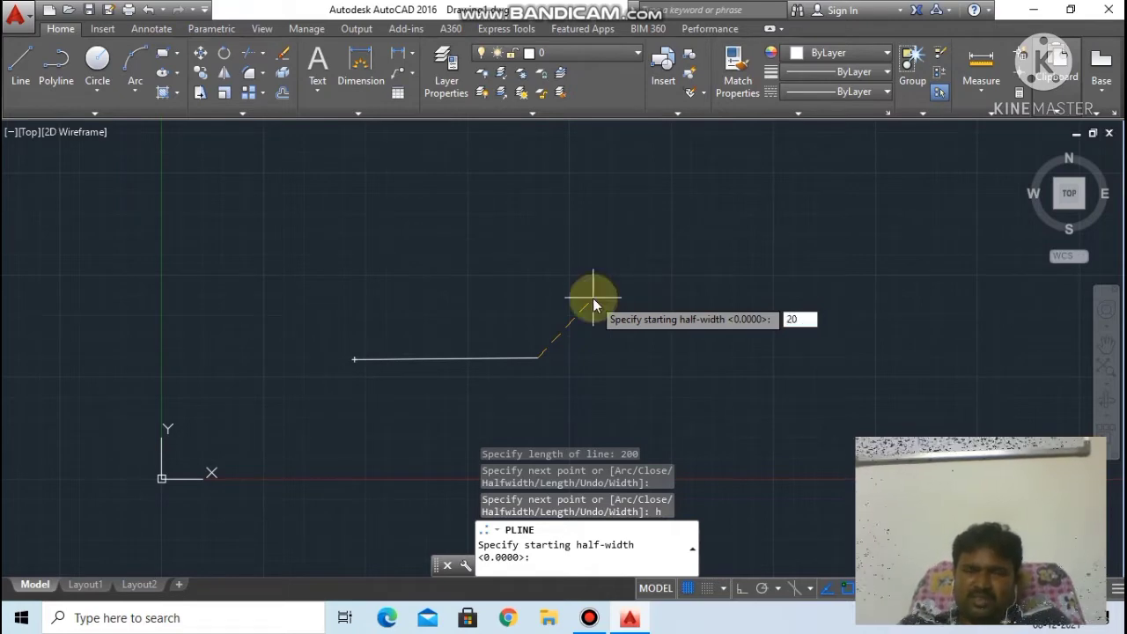
pyautogui.press('Return')
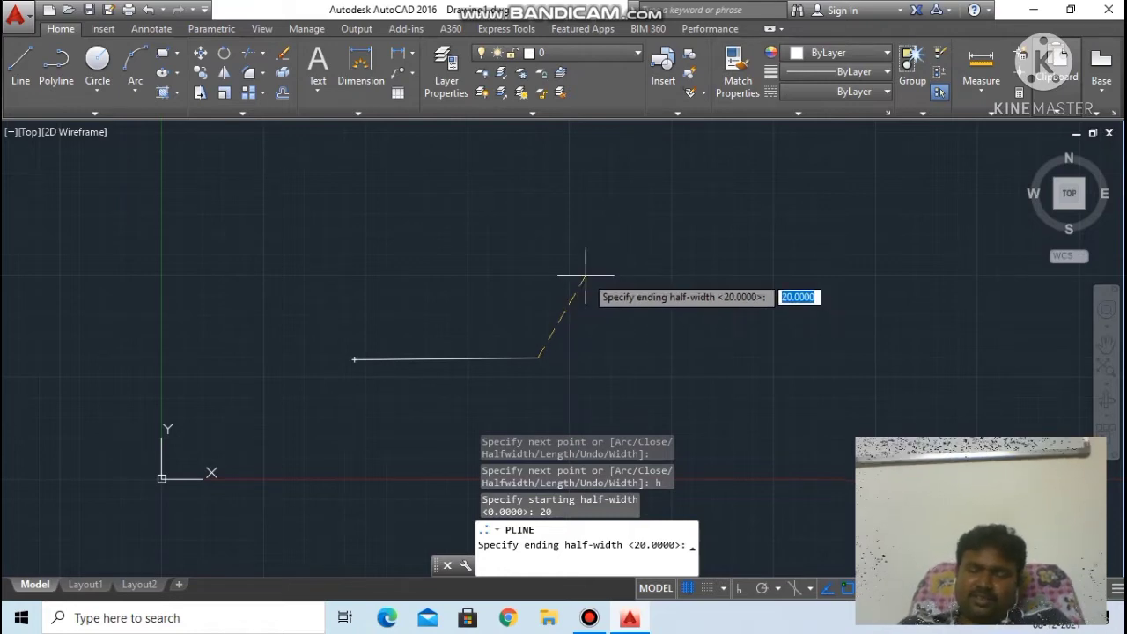
pyautogui.write('40')
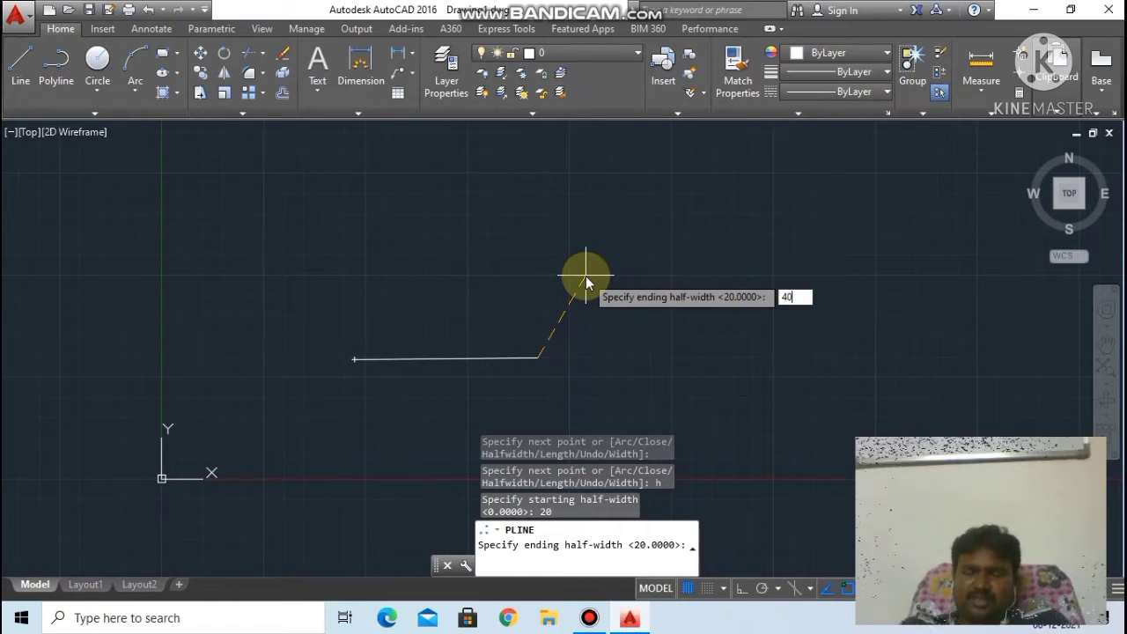
pyautogui.press('Return')
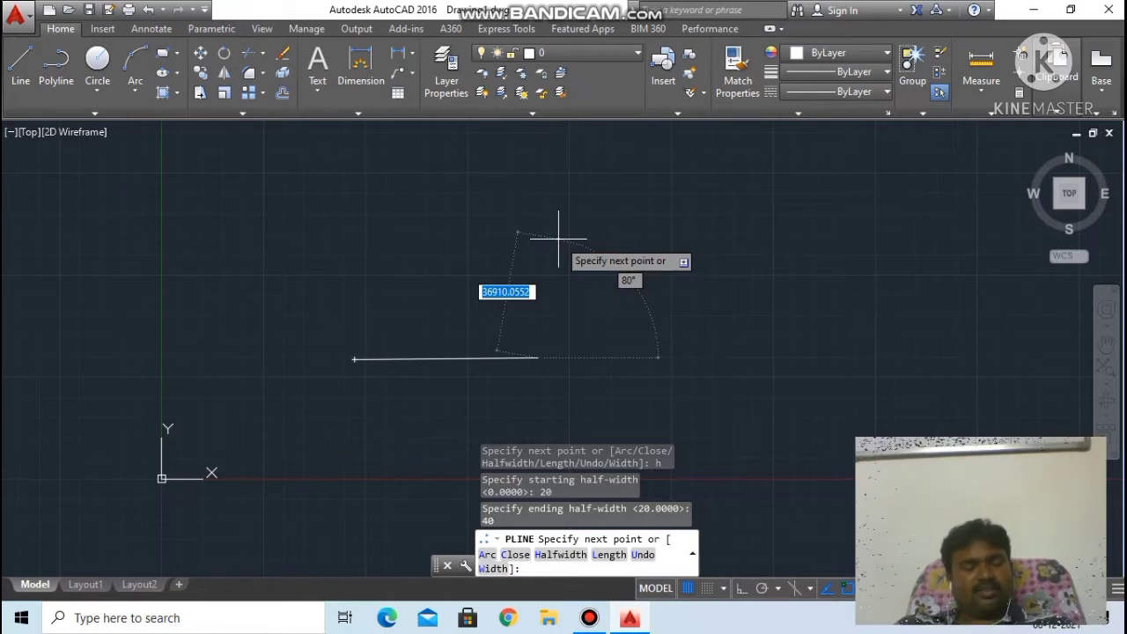
pyautogui.write('a')
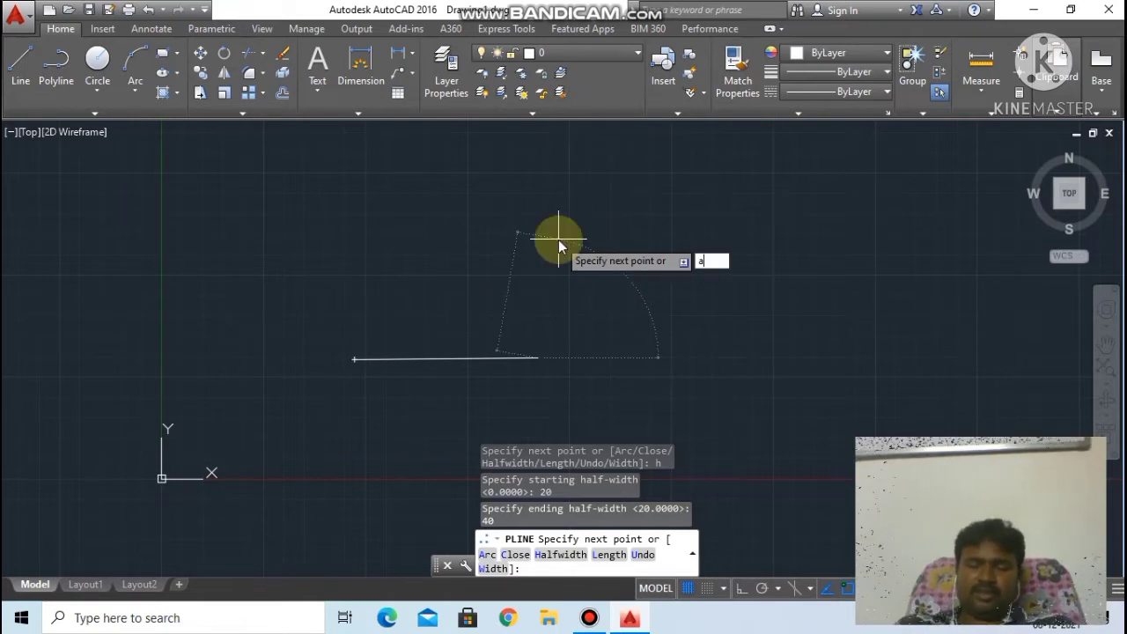
pyautogui.press('Return')
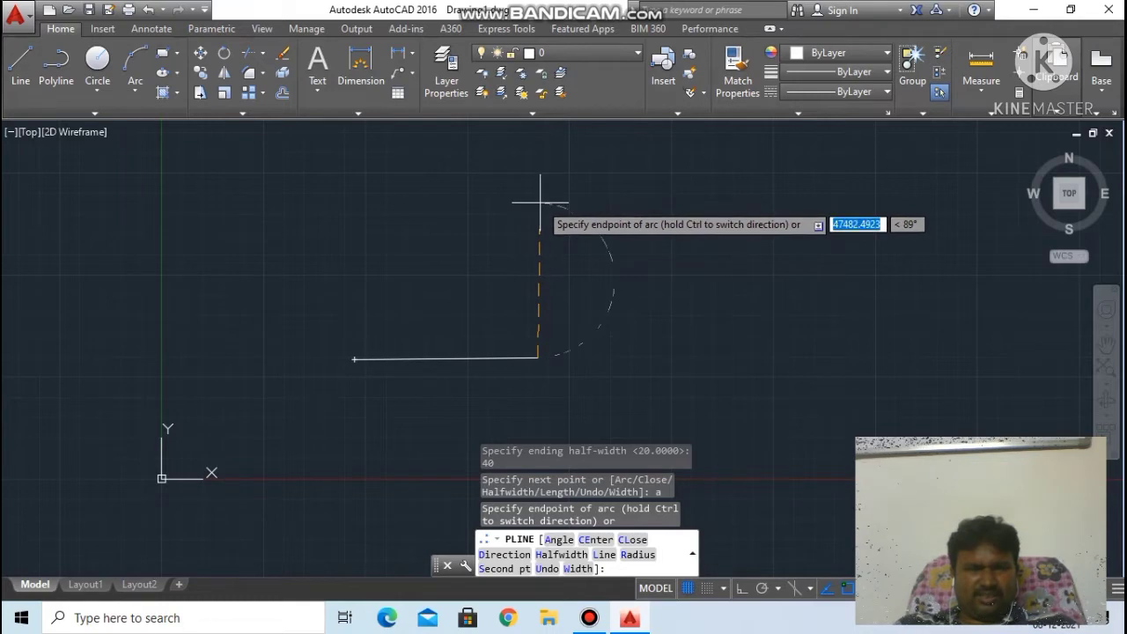
pyautogui.click(541, 211)
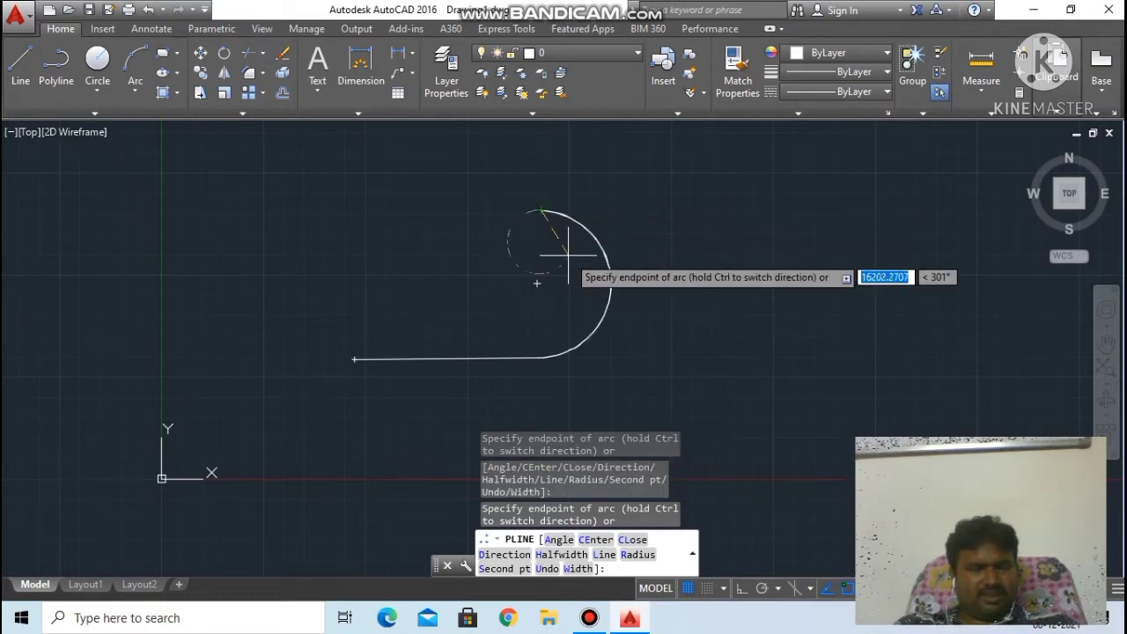
pyautogui.press('Escape')
pyautogui.scroll(3, 576, 308)
pyautogui.scroll(2, 475, 440)
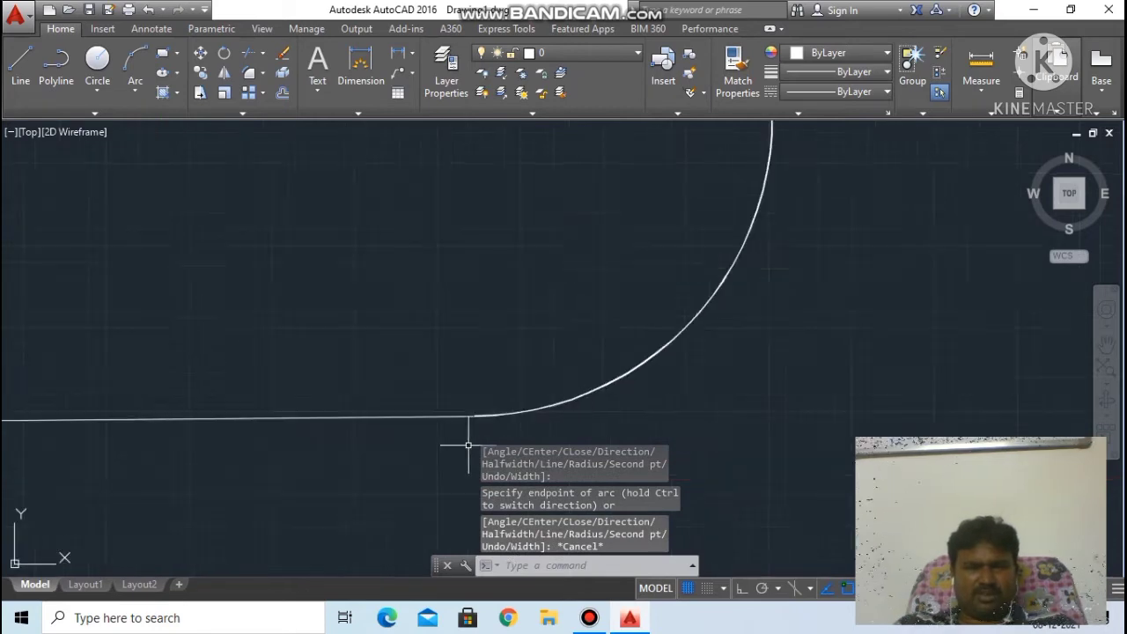
pyautogui.scroll(2, 480, 436)
pyautogui.scroll(2, 508, 382)
pyautogui.scroll(1, 389, 358)
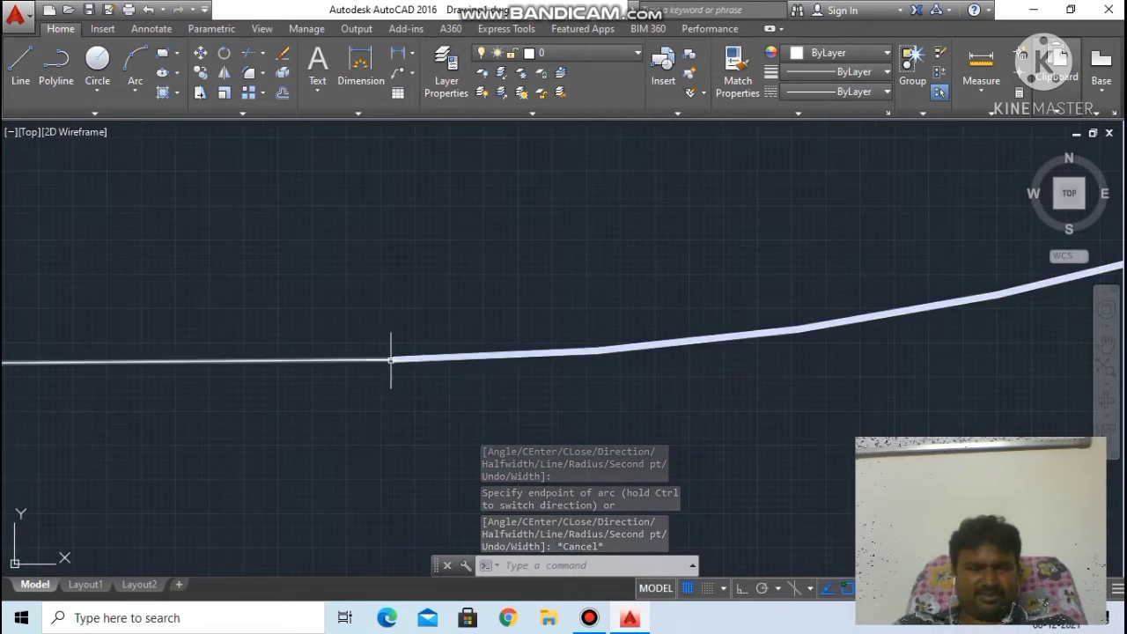
pyautogui.scroll(2, 392, 358)
pyautogui.scroll(-1, 391, 357)
pyautogui.scroll(-2, 391, 357)
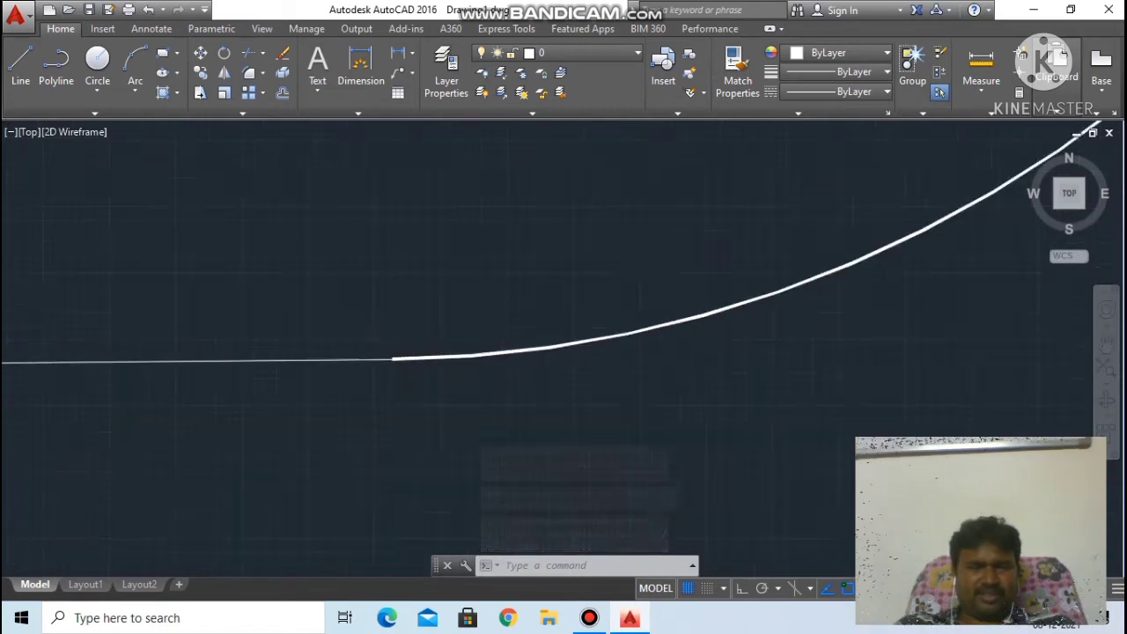
pyautogui.scroll(-2, 392, 358)
pyautogui.scroll(-3, 392, 357)
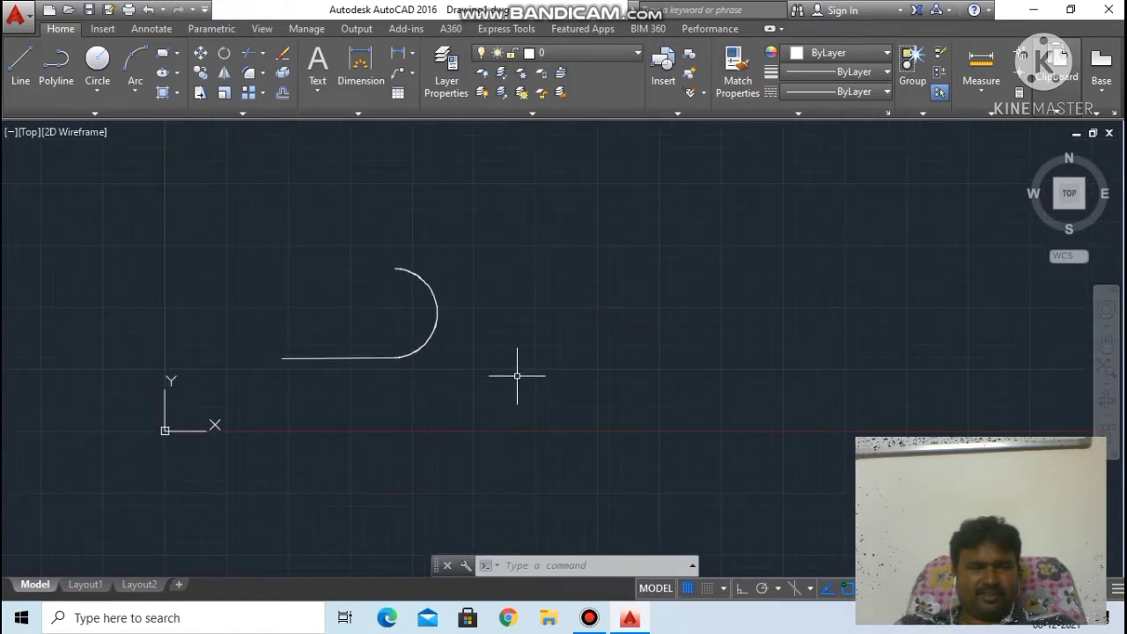
pyautogui.scroll(1, 388, 359)
pyautogui.scroll(1, 402, 375)
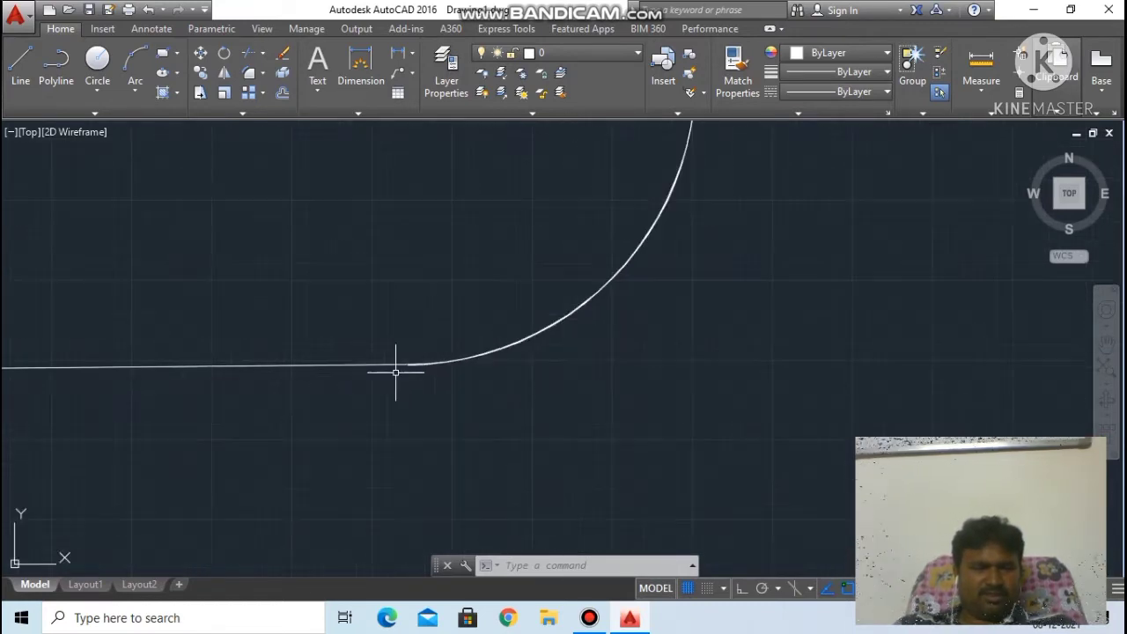
pyautogui.scroll(1, 411, 361)
pyautogui.scroll(1, 414, 369)
pyautogui.scroll(1, 402, 377)
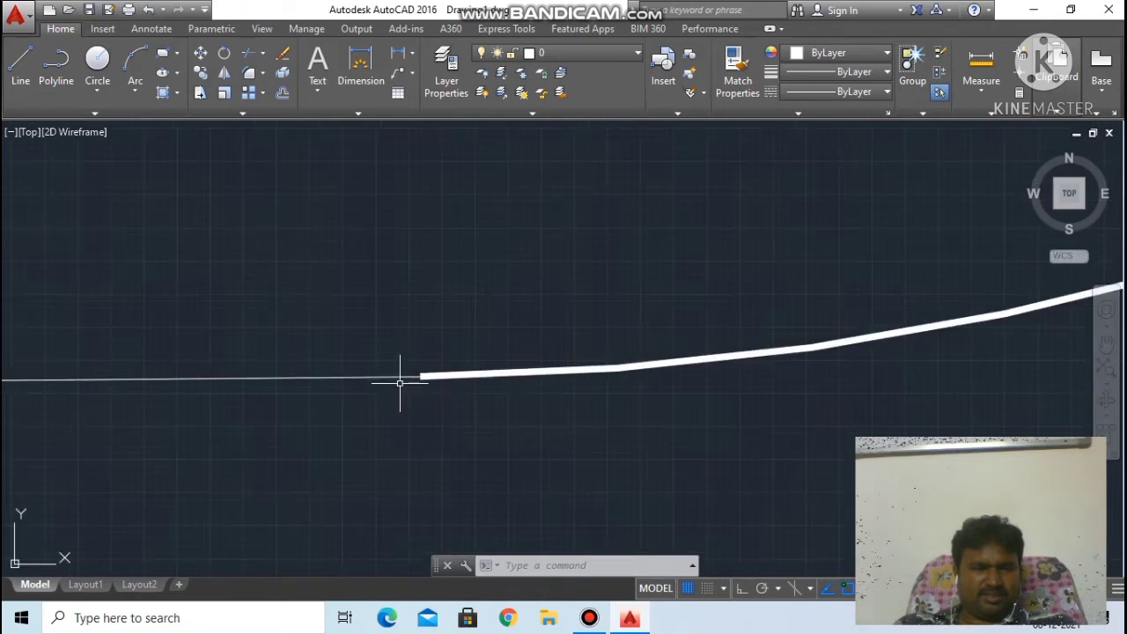
pyautogui.scroll(1, 400, 381)
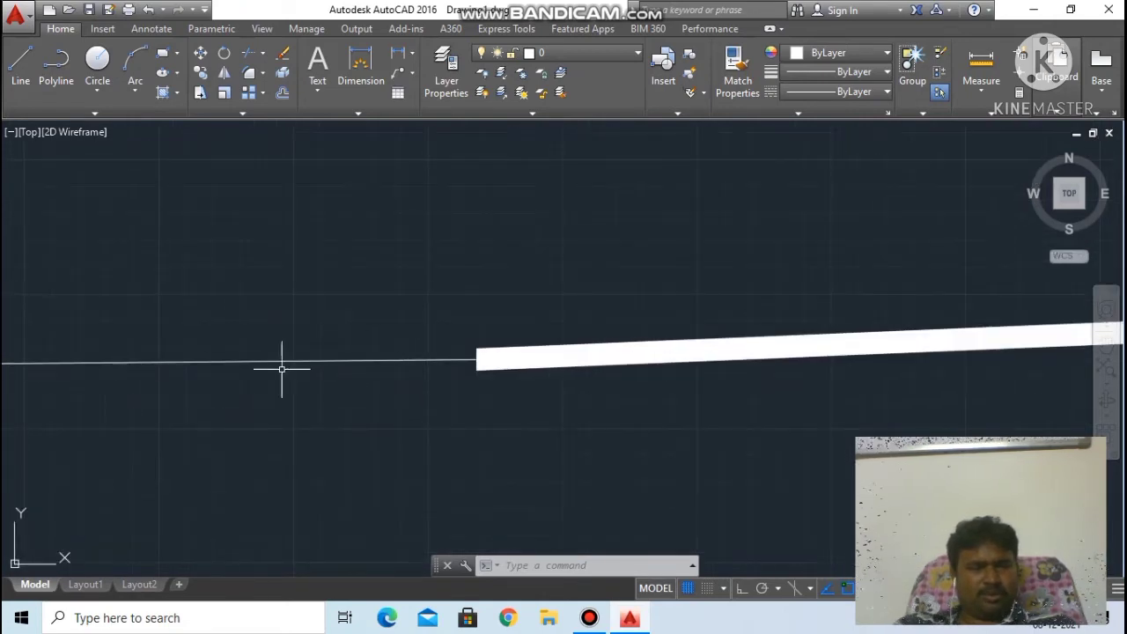
pyautogui.scroll(-2, 342, 368)
pyautogui.scroll(-1, 344, 372)
pyautogui.scroll(-1, 344, 373)
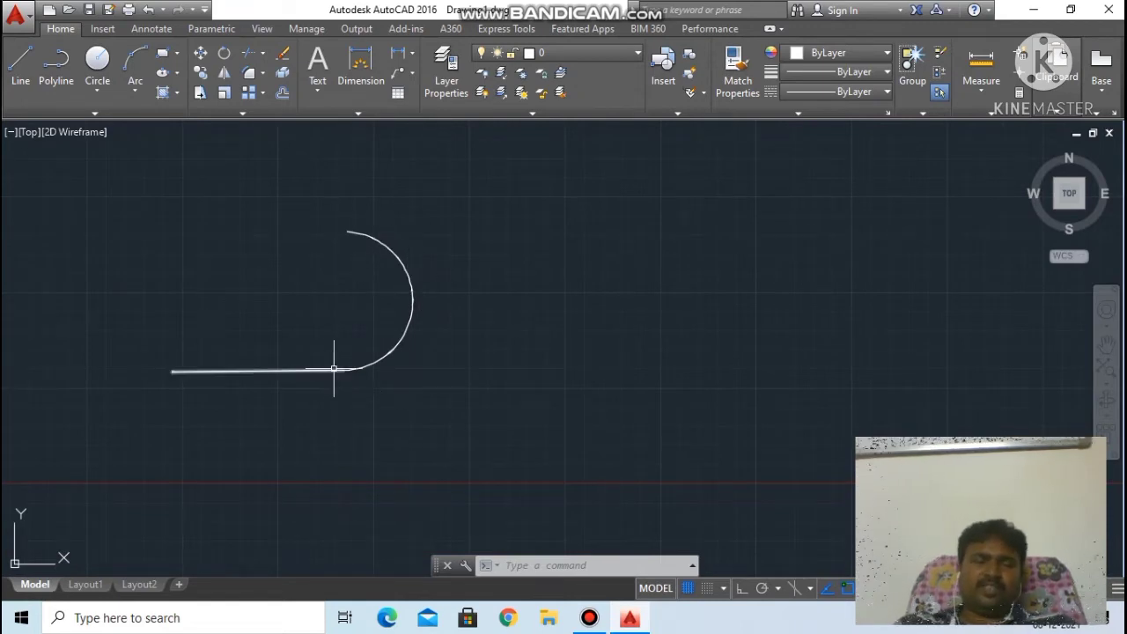
pyautogui.scroll(5, 333, 370)
pyautogui.scroll(3, 333, 368)
pyautogui.scroll(2, 532, 410)
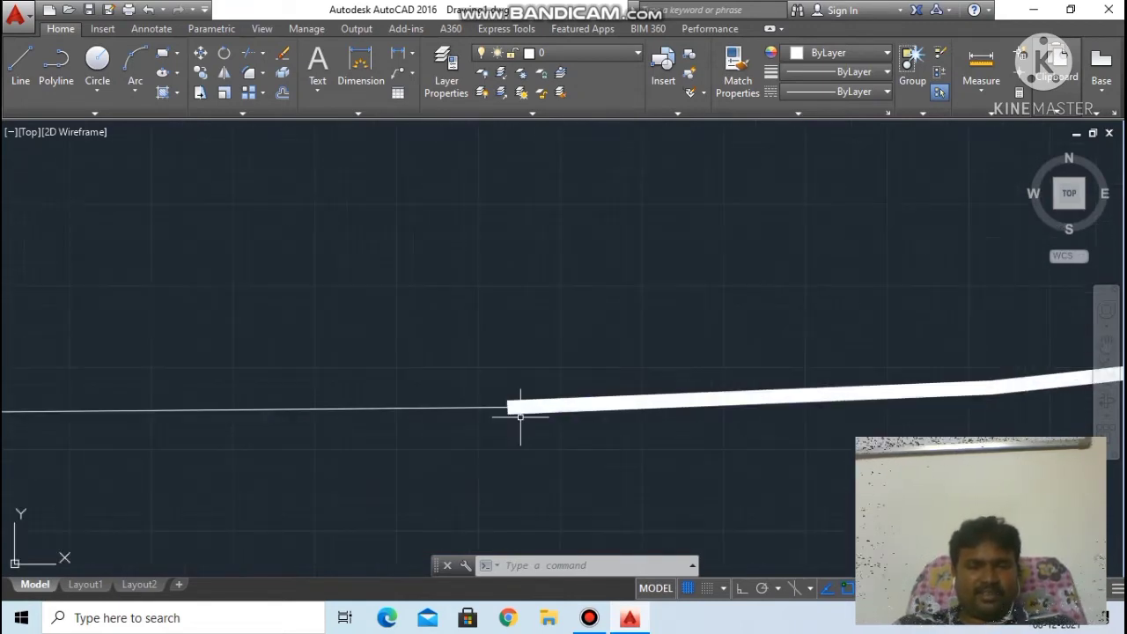
pyautogui.scroll(1, 515, 402)
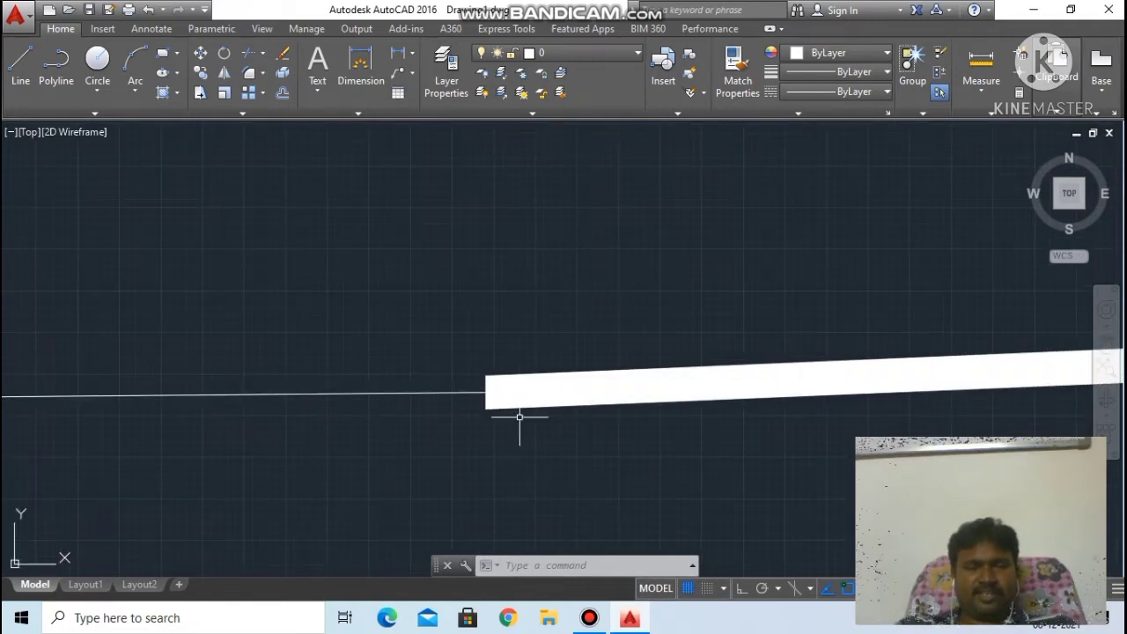
pyautogui.scroll(2, 519, 416)
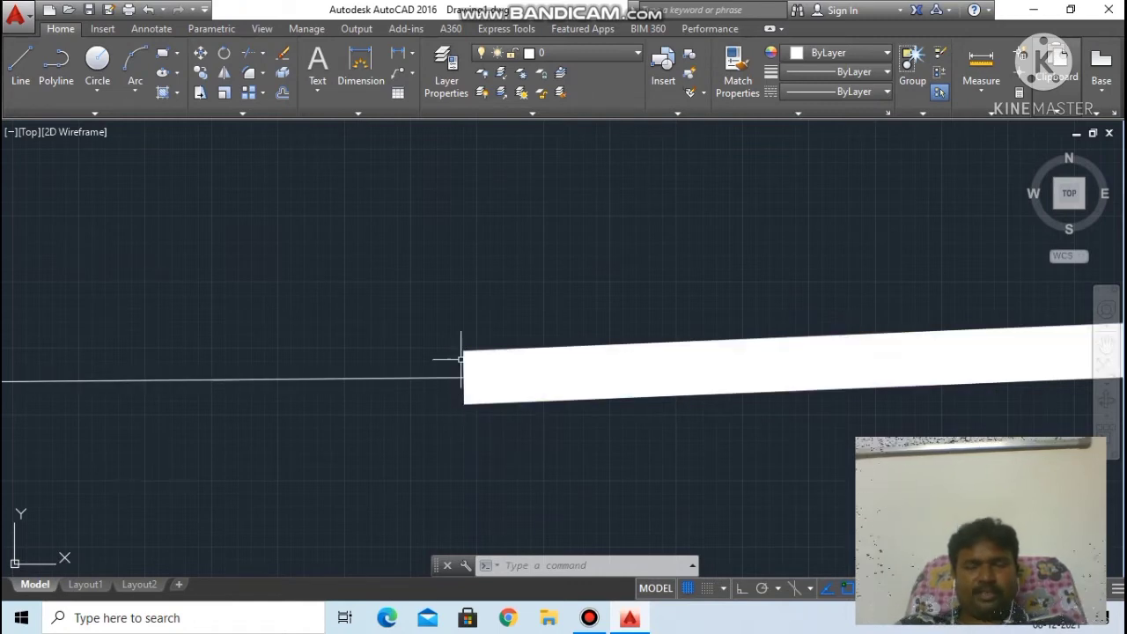
pyautogui.scroll(-5, 461, 359)
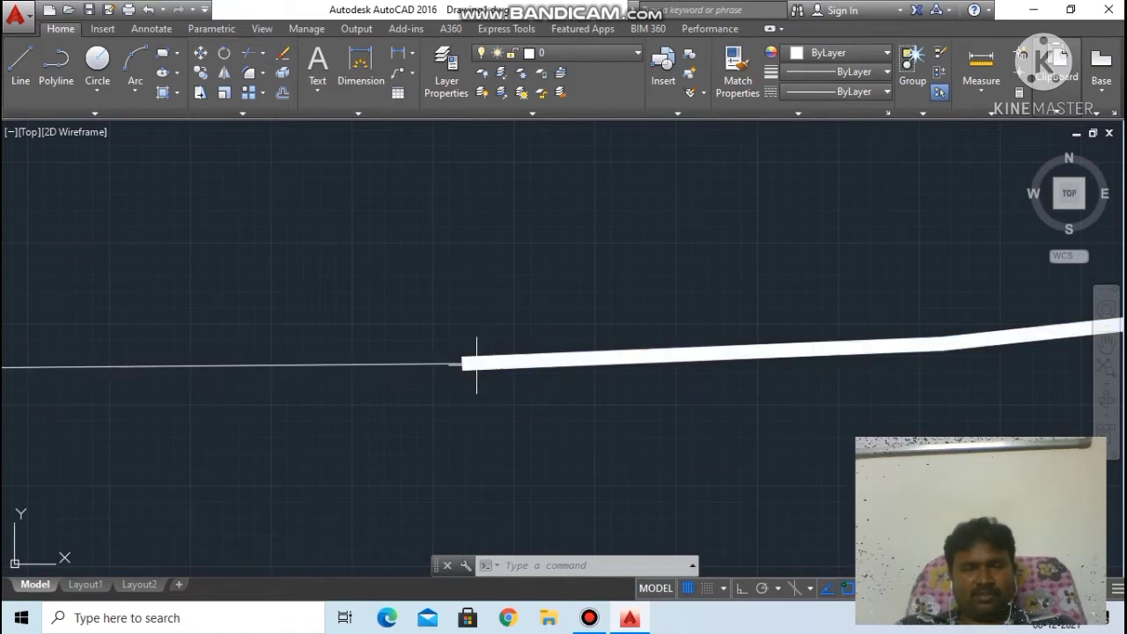
pyautogui.scroll(-1, 476, 364)
pyautogui.scroll(1, 475, 366)
pyautogui.scroll(1, 476, 368)
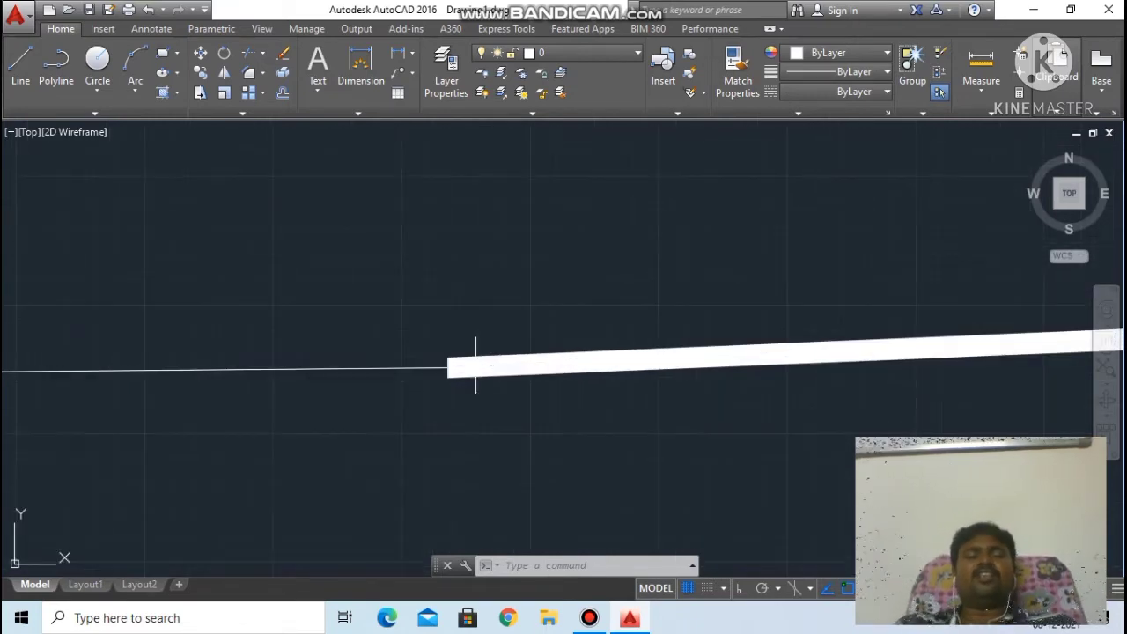
pyautogui.scroll(3, 475, 365)
pyautogui.scroll(-1, 475, 368)
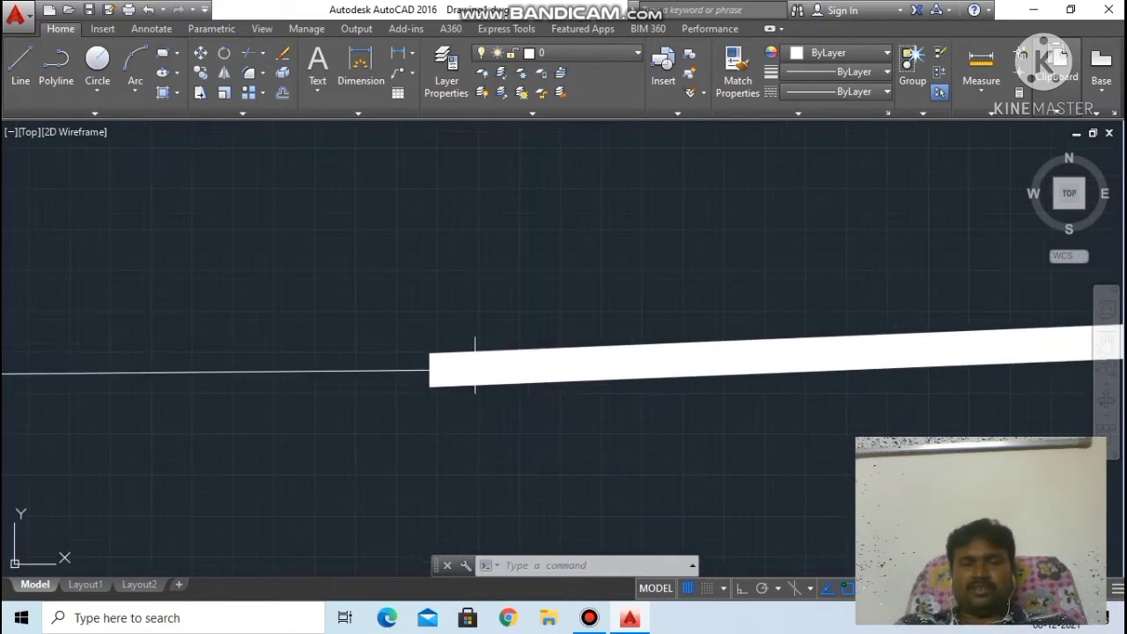
pyautogui.scroll(-1, 621, 277)
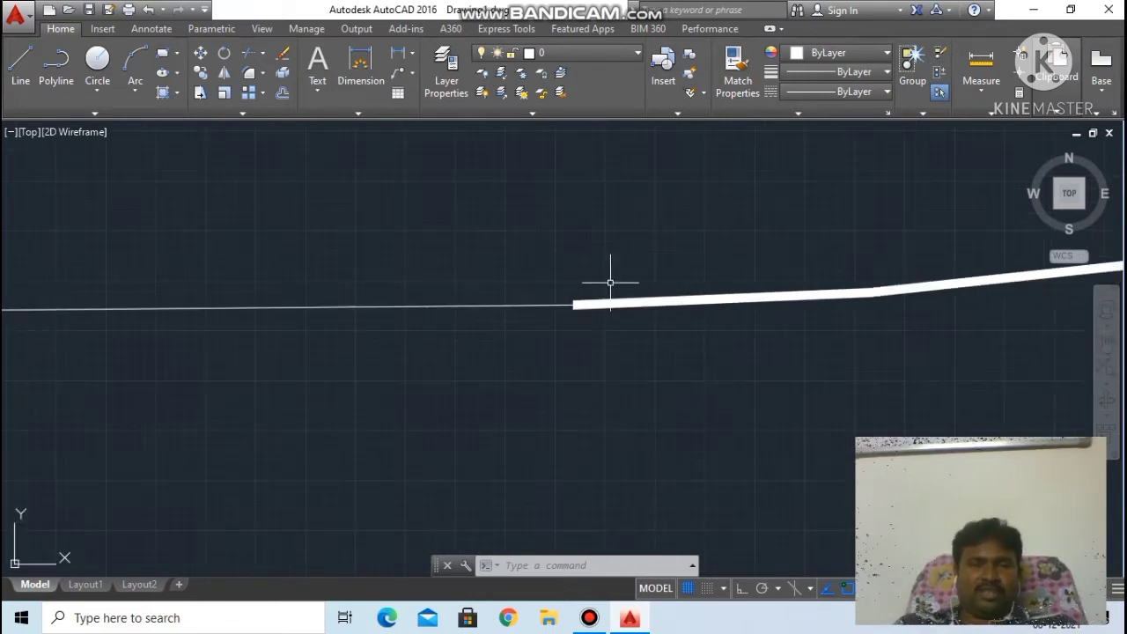
pyautogui.scroll(-1, 604, 281)
pyautogui.scroll(1, 537, 334)
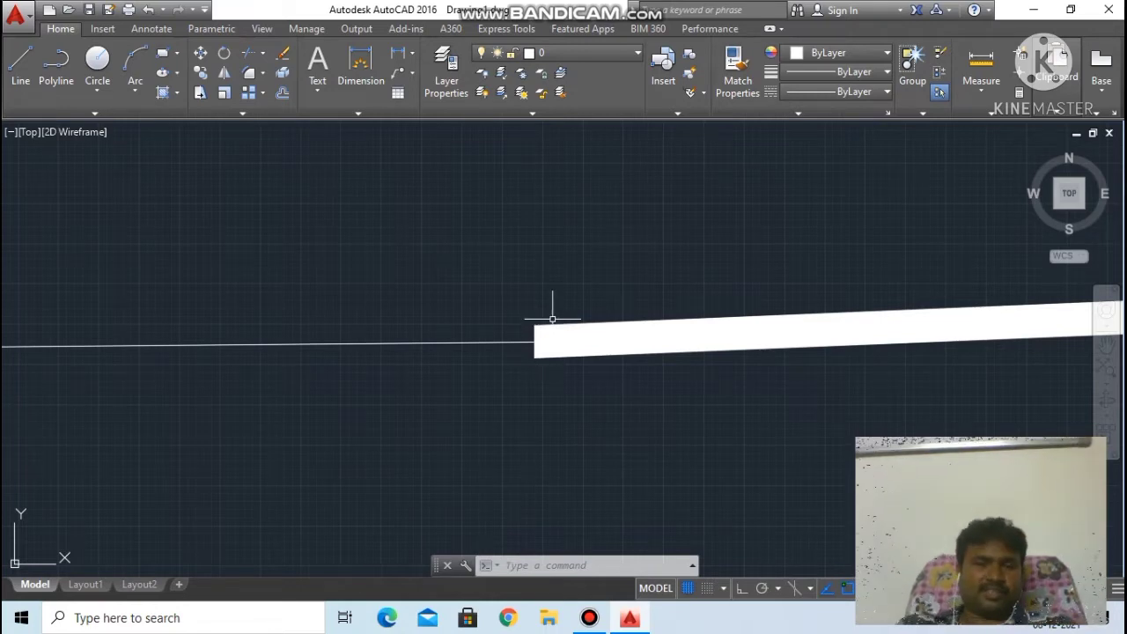
pyautogui.scroll(3, 551, 317)
pyautogui.scroll(2, 551, 318)
pyautogui.scroll(2, 551, 317)
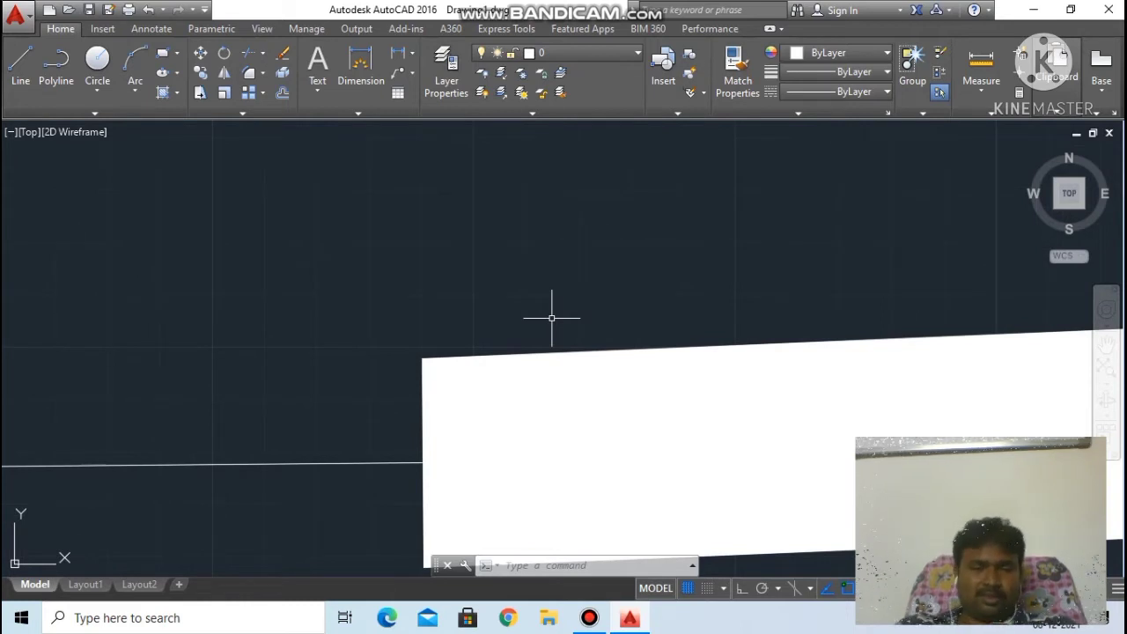
pyautogui.scroll(-3, 551, 317)
pyautogui.scroll(-1, 548, 320)
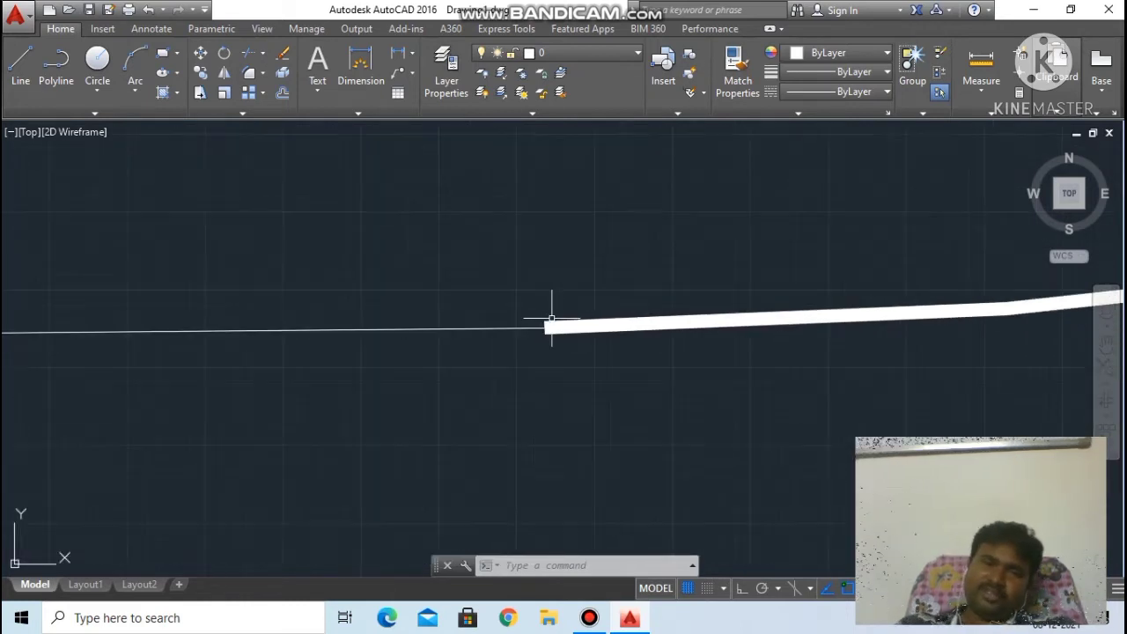
pyautogui.scroll(3, 526, 322)
pyautogui.scroll(2, 525, 322)
pyautogui.scroll(2, 526, 322)
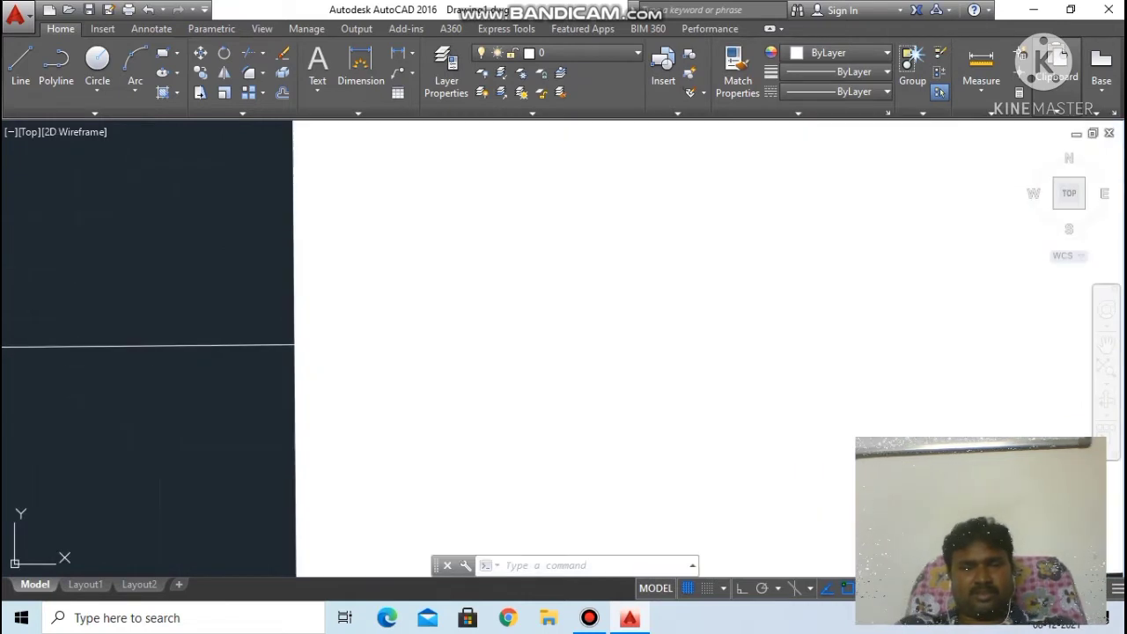
pyautogui.scroll(-1, 525, 322)
pyautogui.scroll(-1, 526, 322)
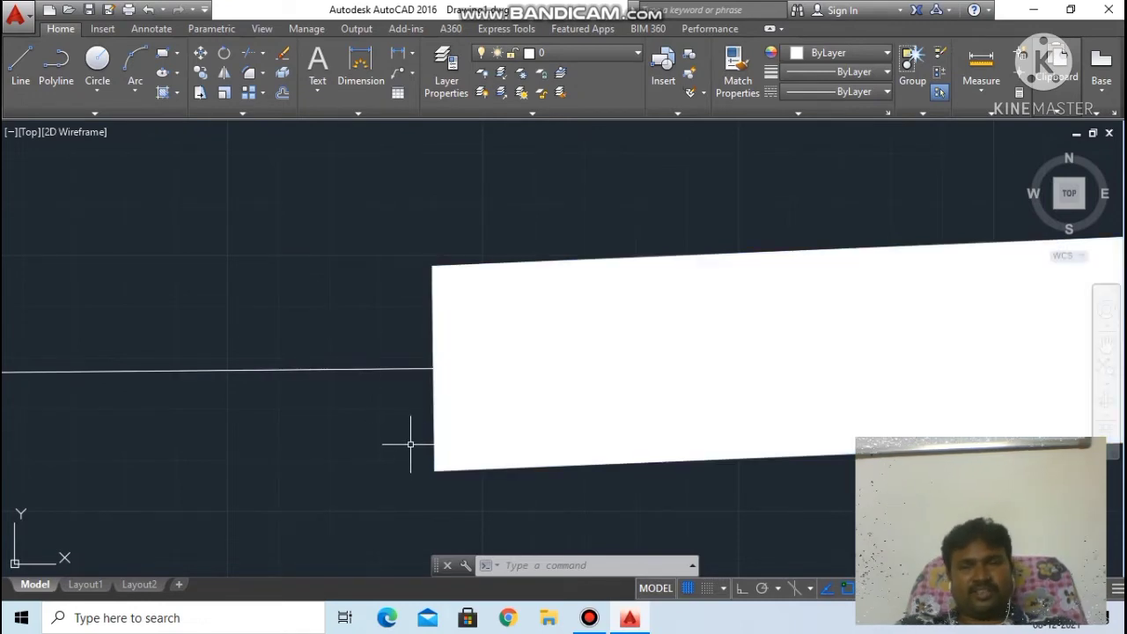
pyautogui.scroll(-5, 410, 444)
pyautogui.scroll(-1, 619, 288)
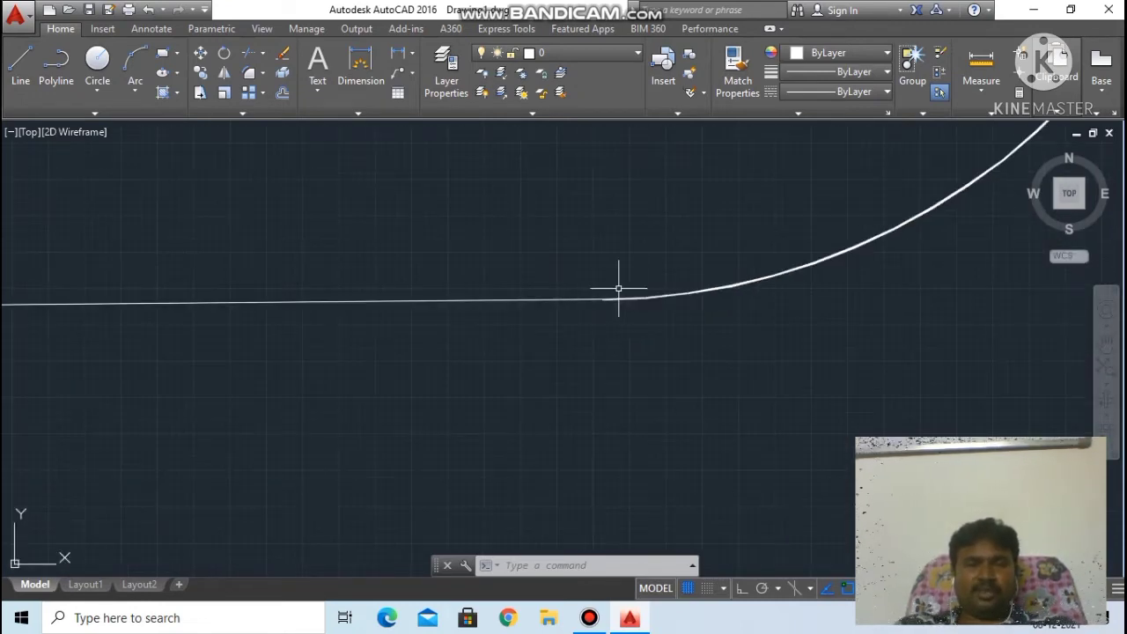
pyautogui.scroll(-2, 619, 288)
pyautogui.scroll(-3, 619, 287)
pyautogui.scroll(3, 635, 196)
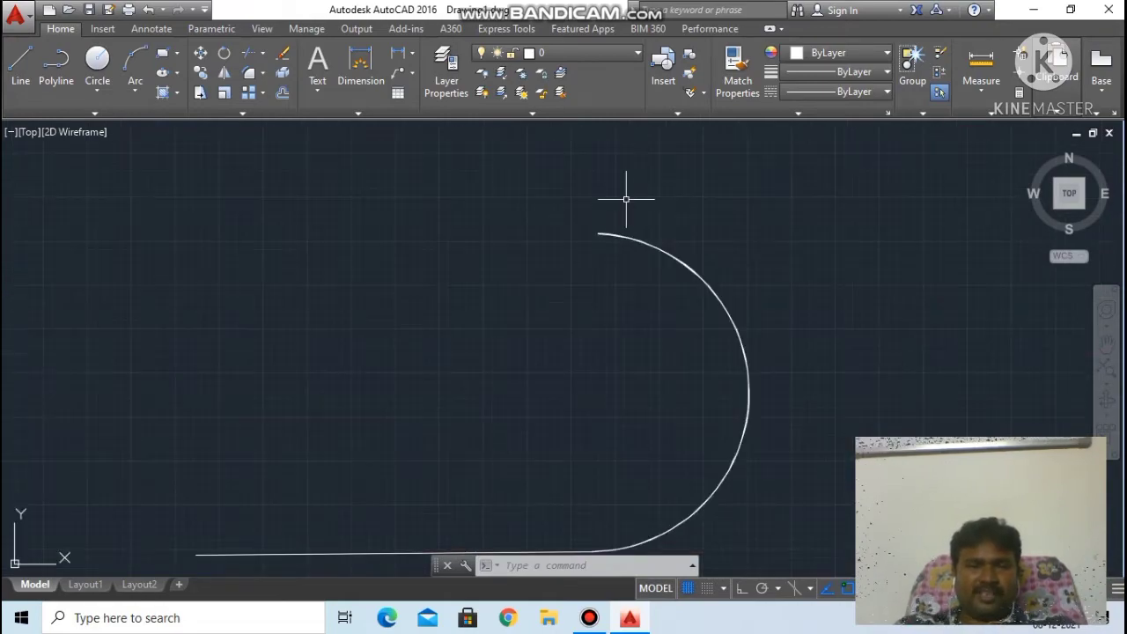
pyautogui.scroll(2, 621, 207)
pyautogui.scroll(2, 595, 234)
pyautogui.scroll(2, 554, 268)
pyautogui.scroll(1, 542, 268)
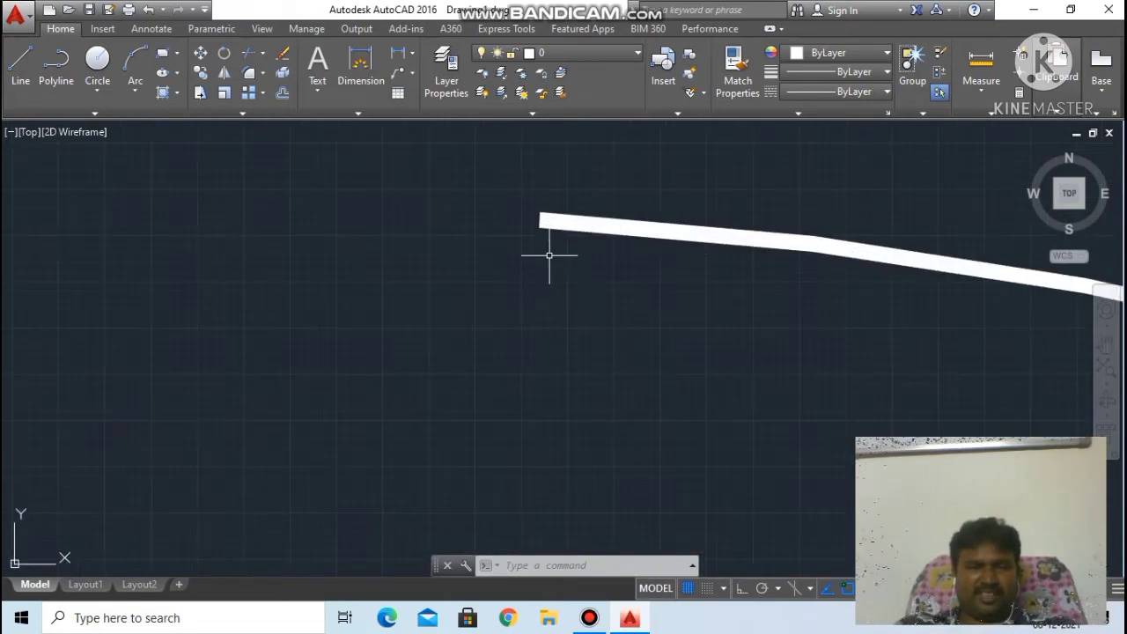
pyautogui.scroll(1, 546, 229)
pyautogui.scroll(2, 545, 211)
pyautogui.scroll(2, 549, 209)
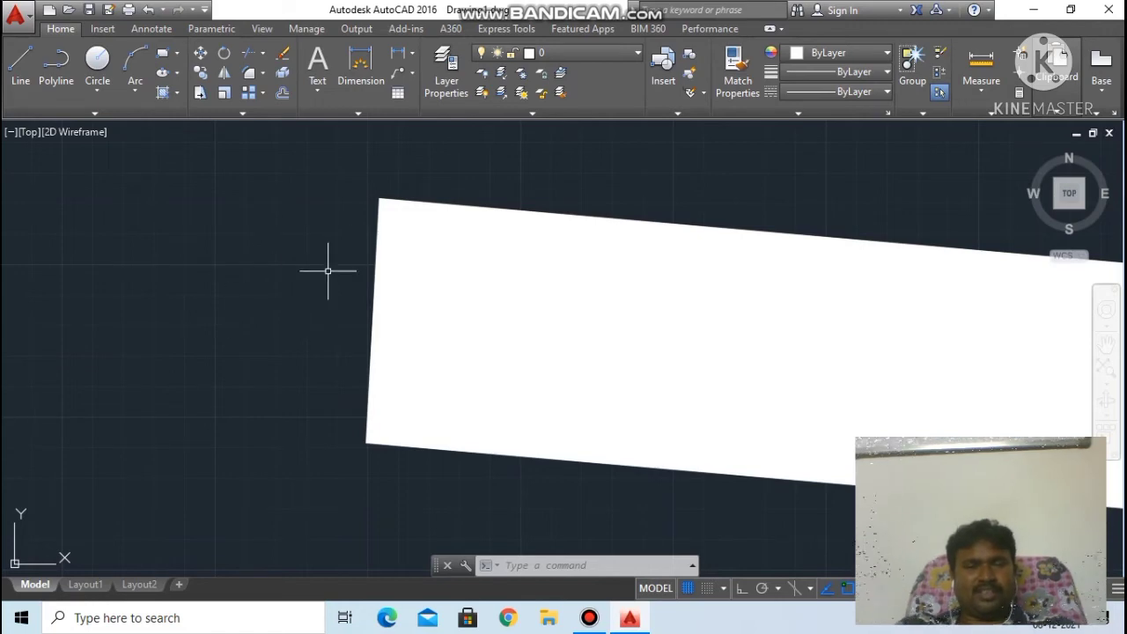
pyautogui.scroll(-5, 327, 270)
pyautogui.scroll(-2, 328, 270)
pyautogui.scroll(-1, 340, 274)
pyautogui.scroll(-1, 458, 369)
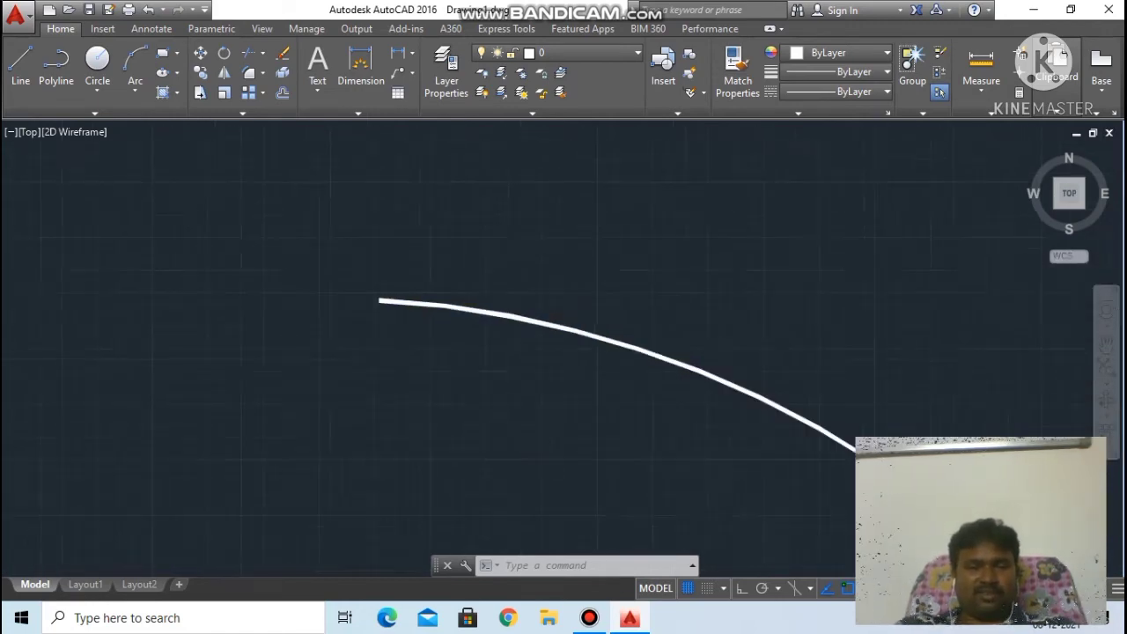
pyautogui.scroll(-1, 524, 440)
pyautogui.scroll(-3, 523, 440)
pyautogui.moveTo(541, 440); pyautogui.dragTo(665, 271, button='middle')
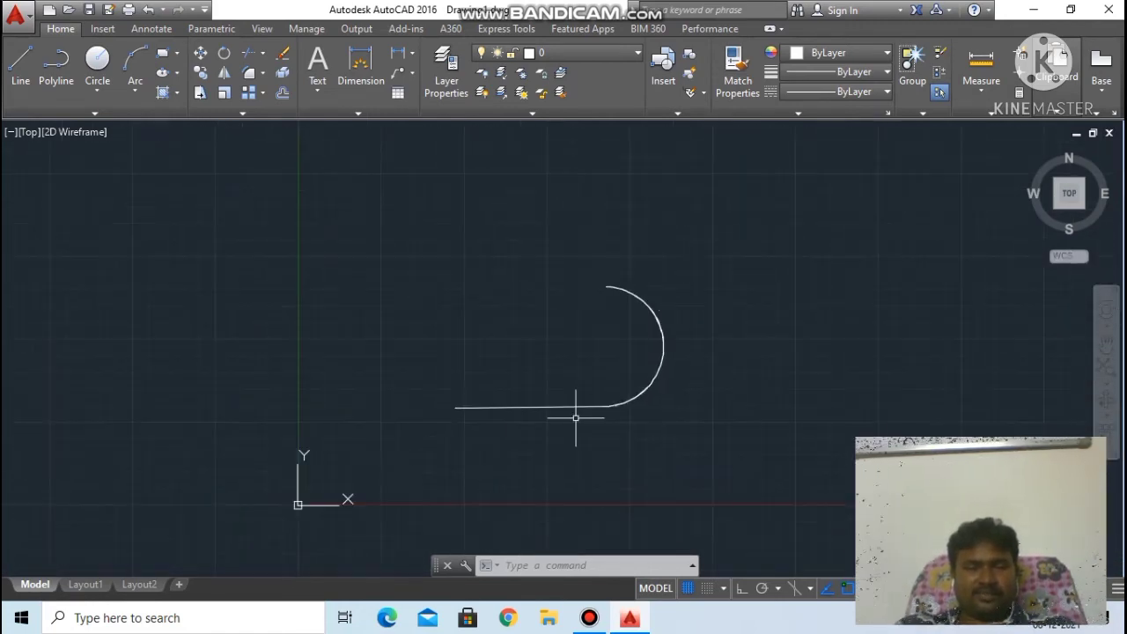
pyautogui.scroll(4, 576, 417)
pyautogui.scroll(5, 737, 373)
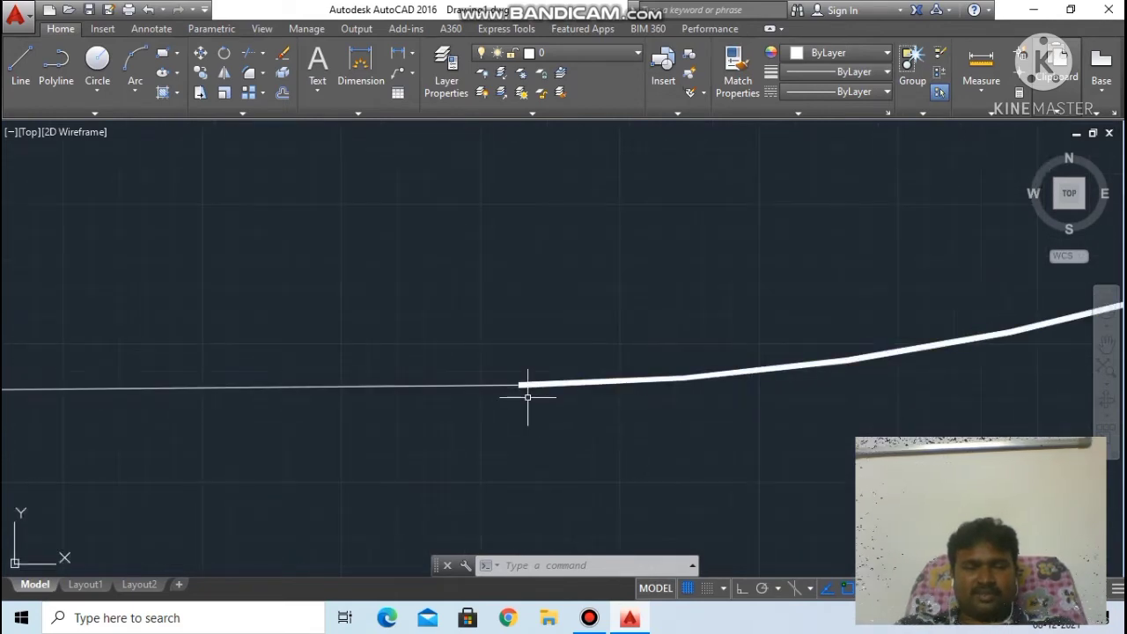
pyautogui.scroll(-3, 660, 317)
pyautogui.scroll(-2, 660, 317)
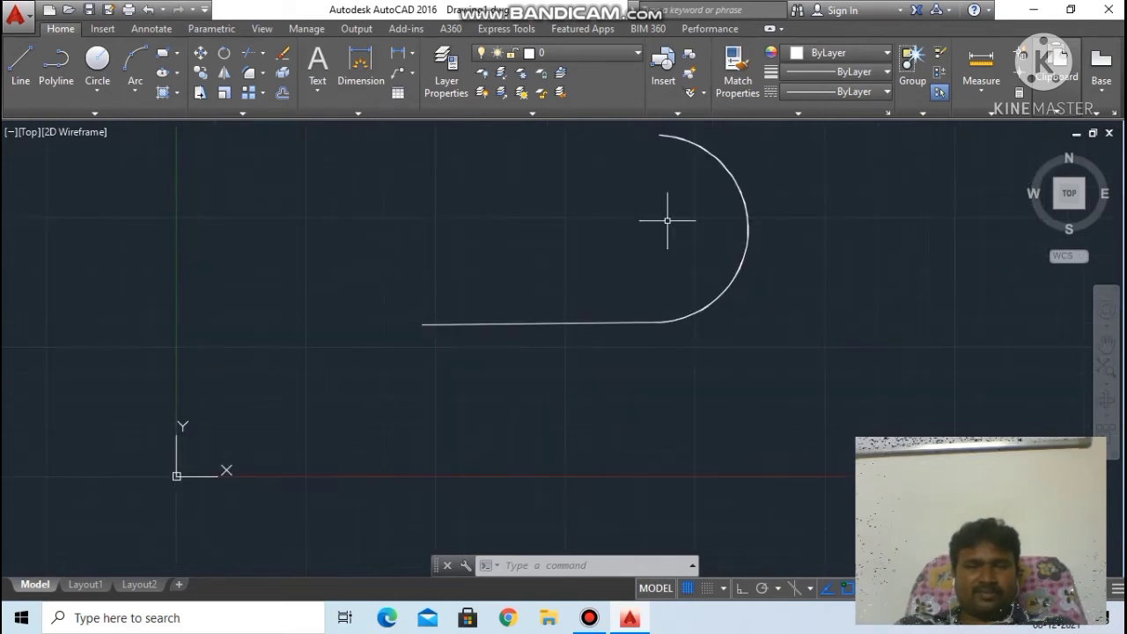
pyautogui.scroll(2, 665, 138)
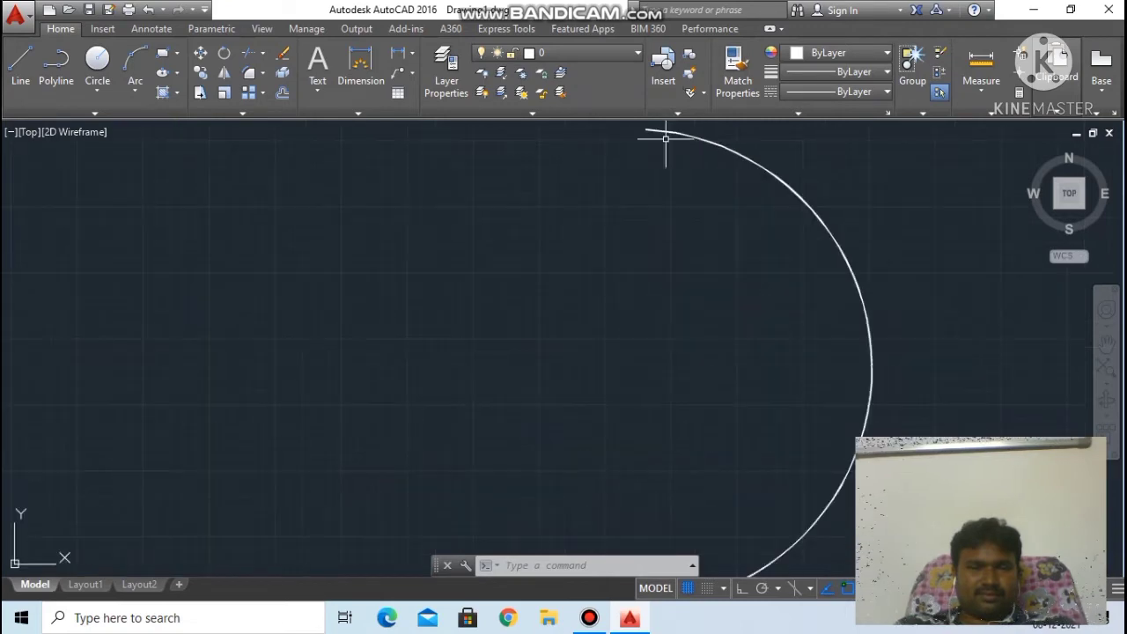
pyautogui.scroll(2, 667, 126)
pyautogui.scroll(2, 647, 129)
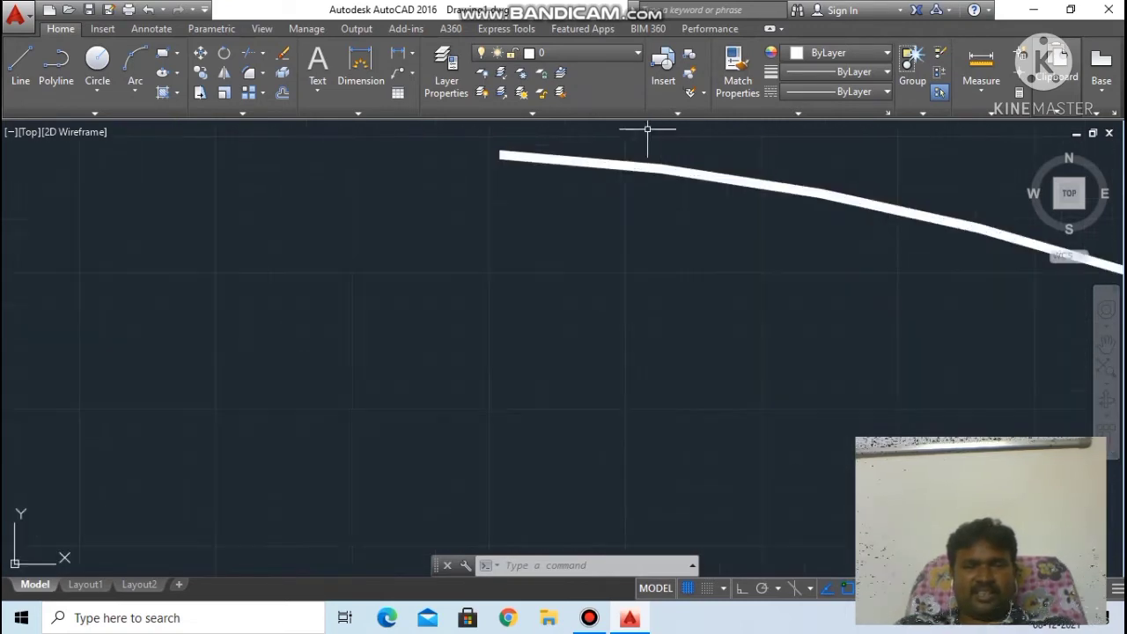
pyautogui.scroll(-3, 638, 158)
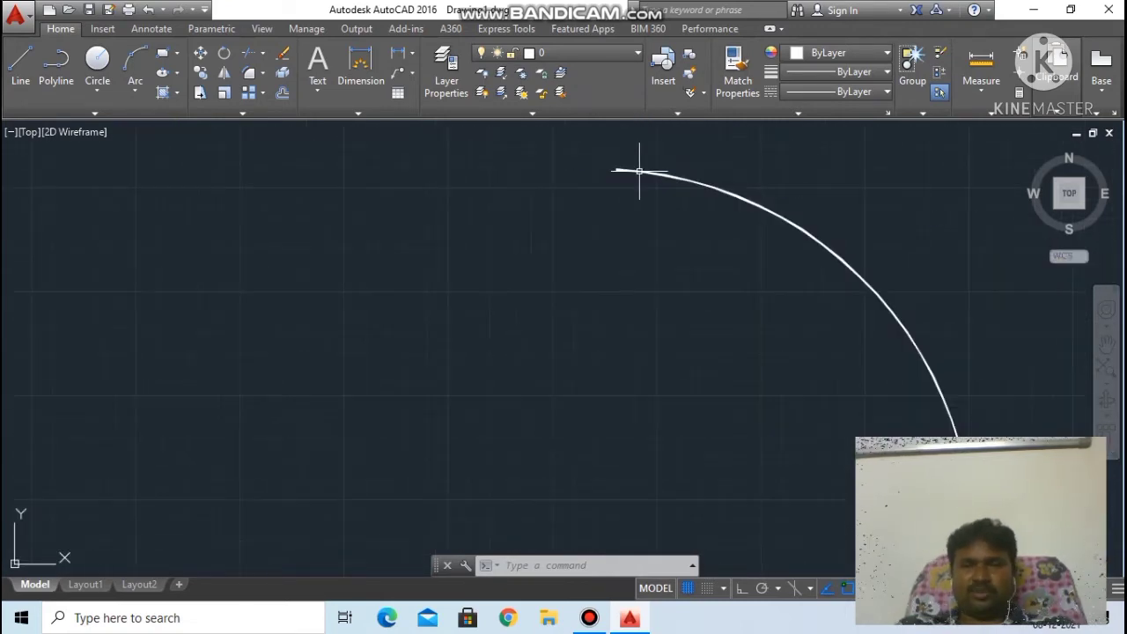
pyautogui.scroll(-3, 643, 158)
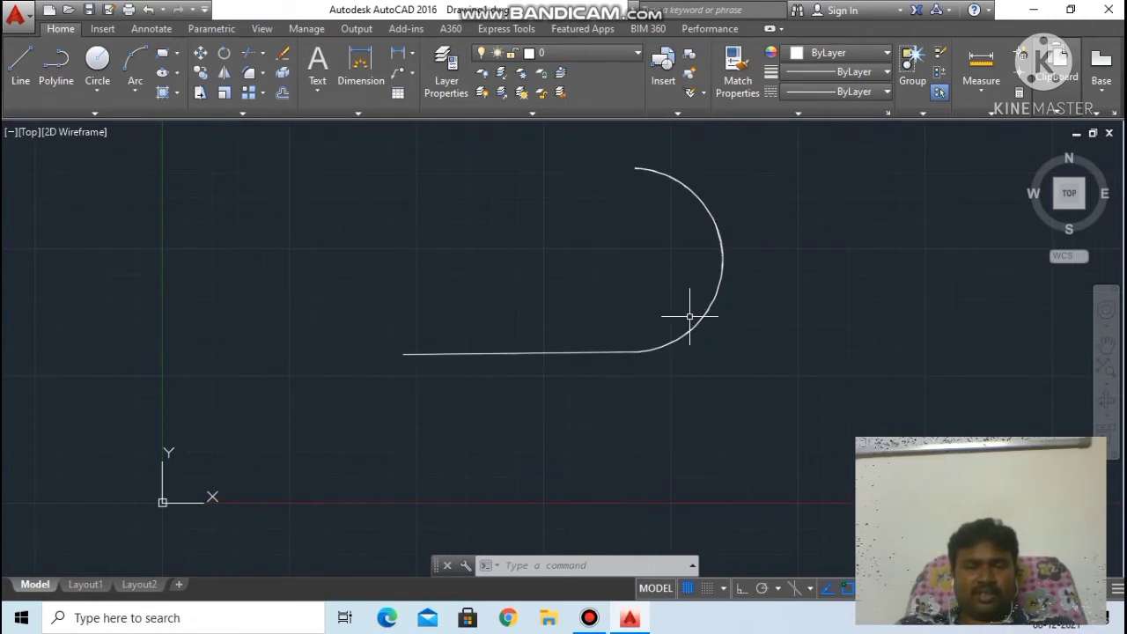
pyautogui.scroll(2, 621, 370)
pyautogui.scroll(2, 667, 314)
pyautogui.scroll(1, 674, 308)
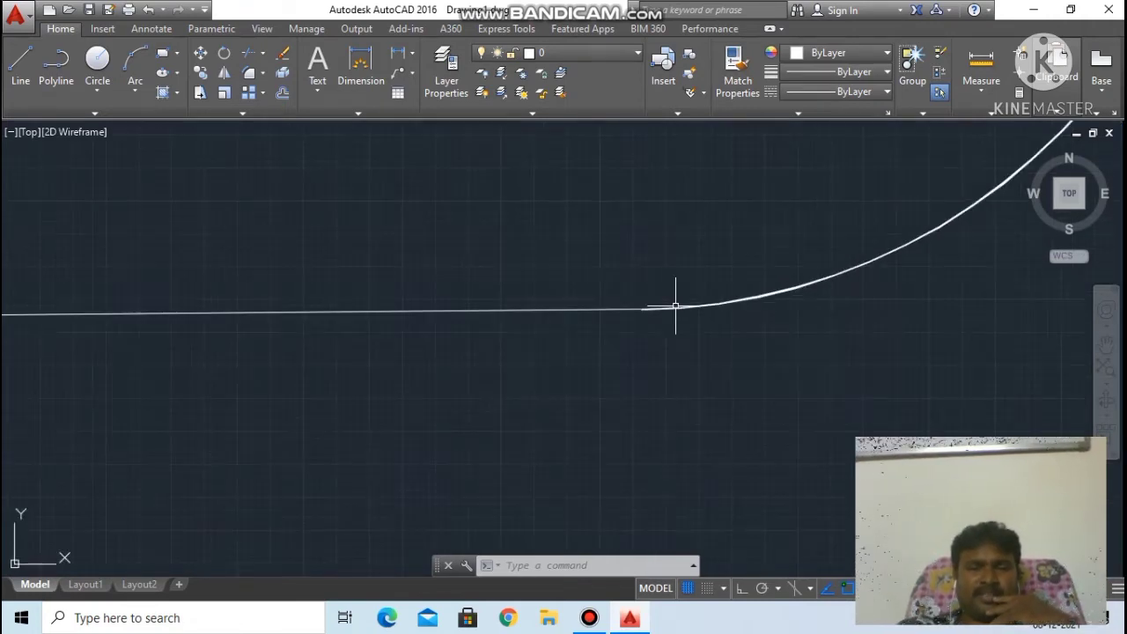
pyautogui.scroll(-1, 675, 306)
pyautogui.scroll(-4, 675, 307)
pyautogui.scroll(3, 676, 176)
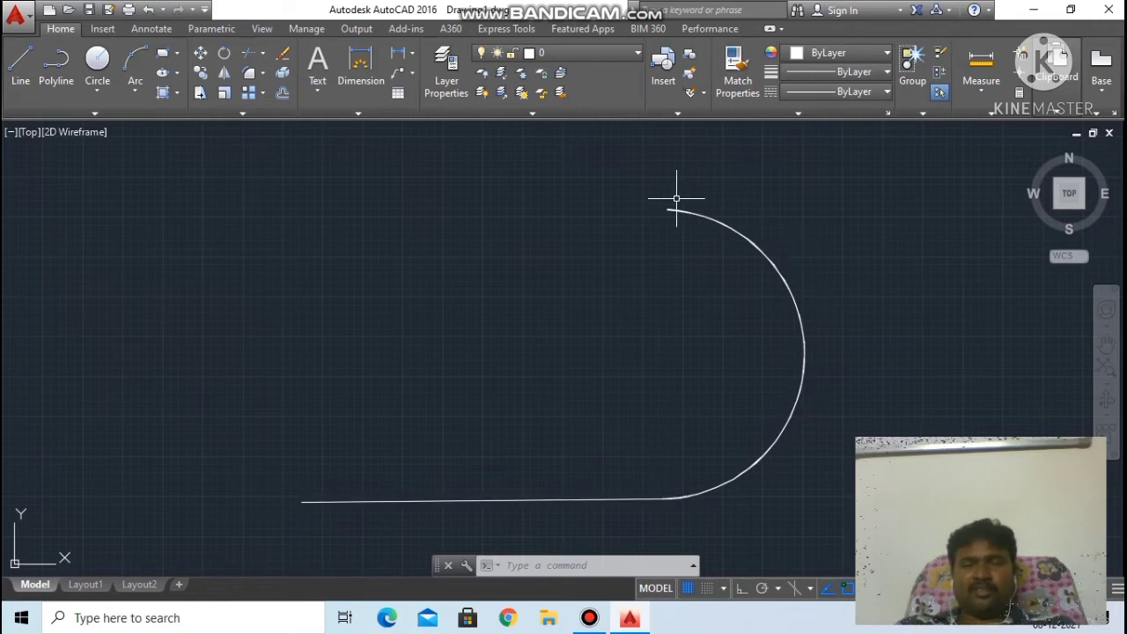
pyautogui.scroll(-4, 680, 212)
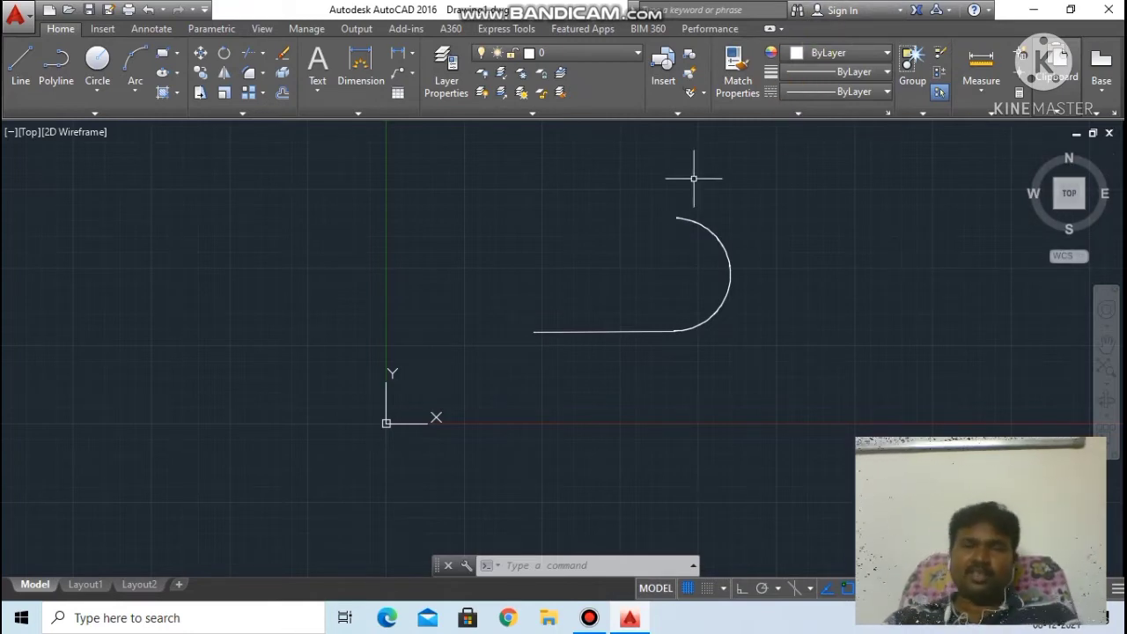
pyautogui.scroll(4, 651, 222)
pyautogui.scroll(-4, 699, 222)
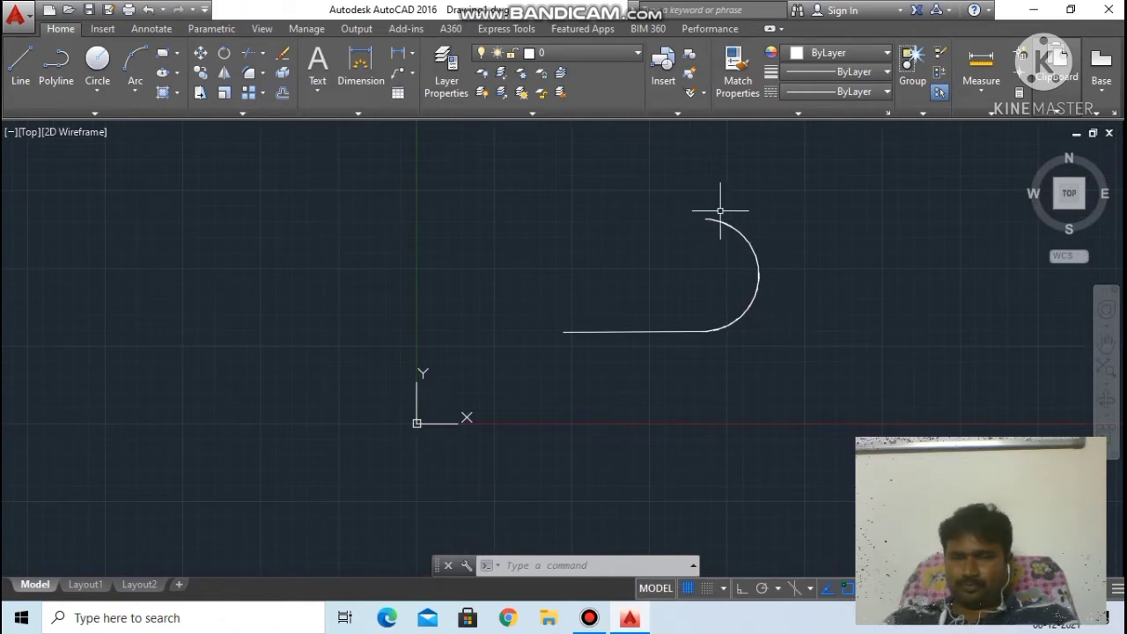
pyautogui.scroll(4, 720, 210)
pyautogui.scroll(-4, 720, 233)
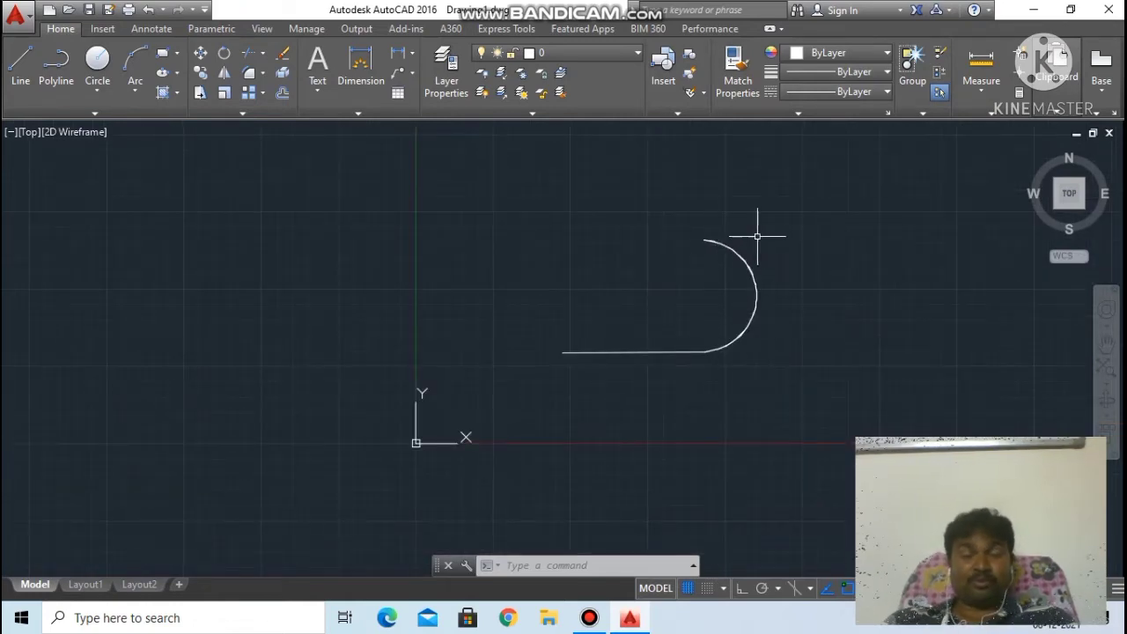
pyautogui.scroll(4, 707, 243)
pyautogui.scroll(4, 704, 239)
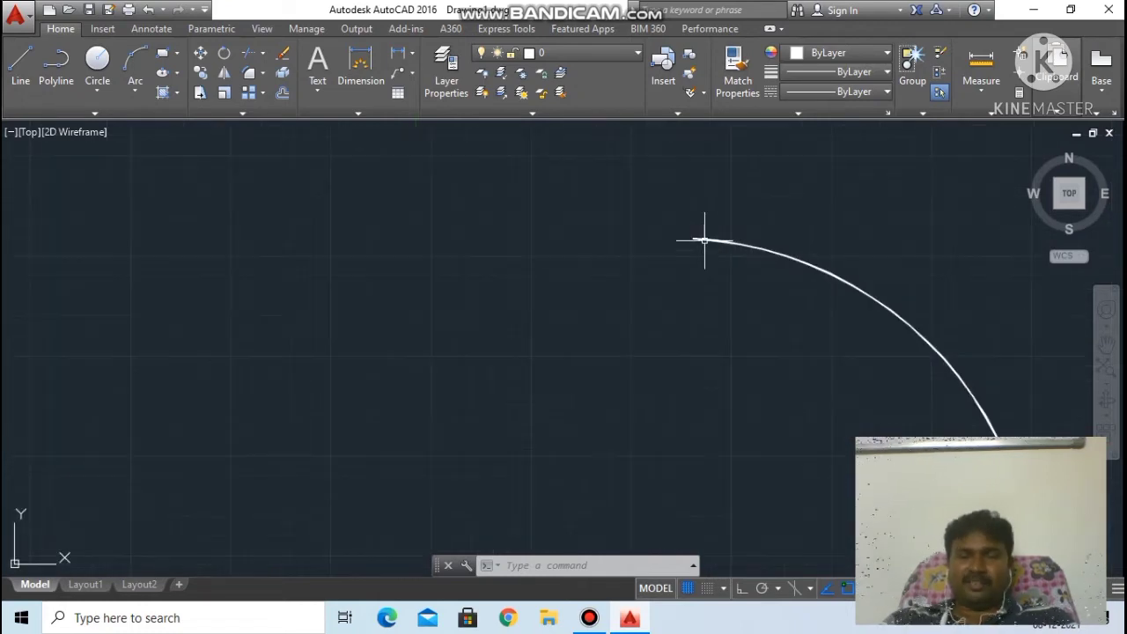
pyautogui.scroll(2, 704, 241)
pyautogui.scroll(-2, 706, 243)
pyautogui.scroll(-4, 709, 246)
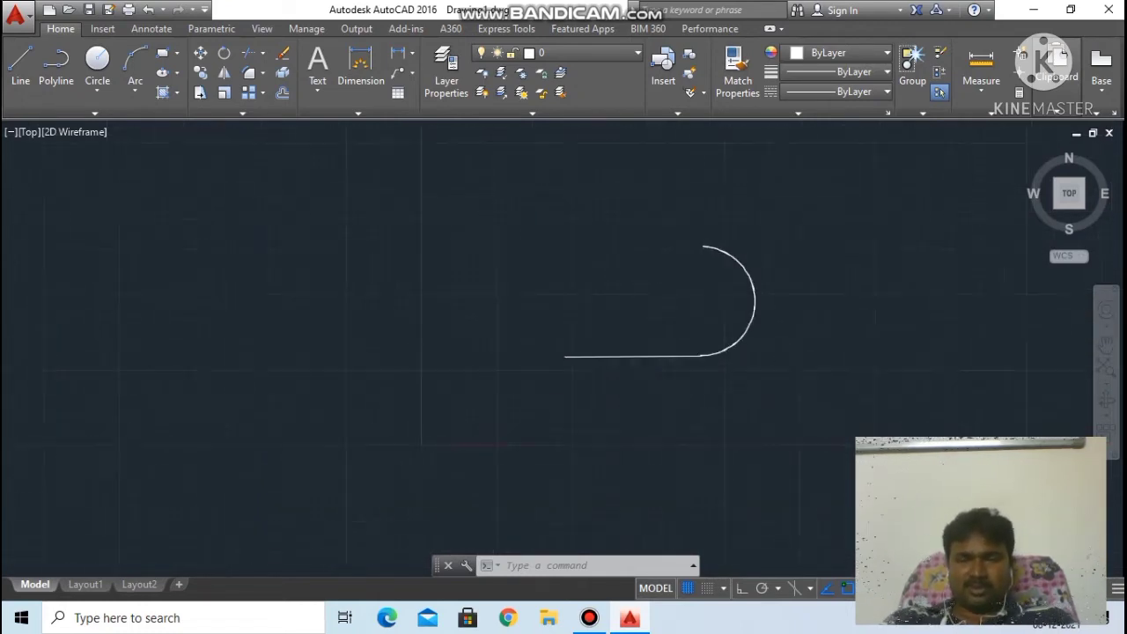
pyautogui.scroll(-1, 721, 286)
pyautogui.scroll(2, 721, 285)
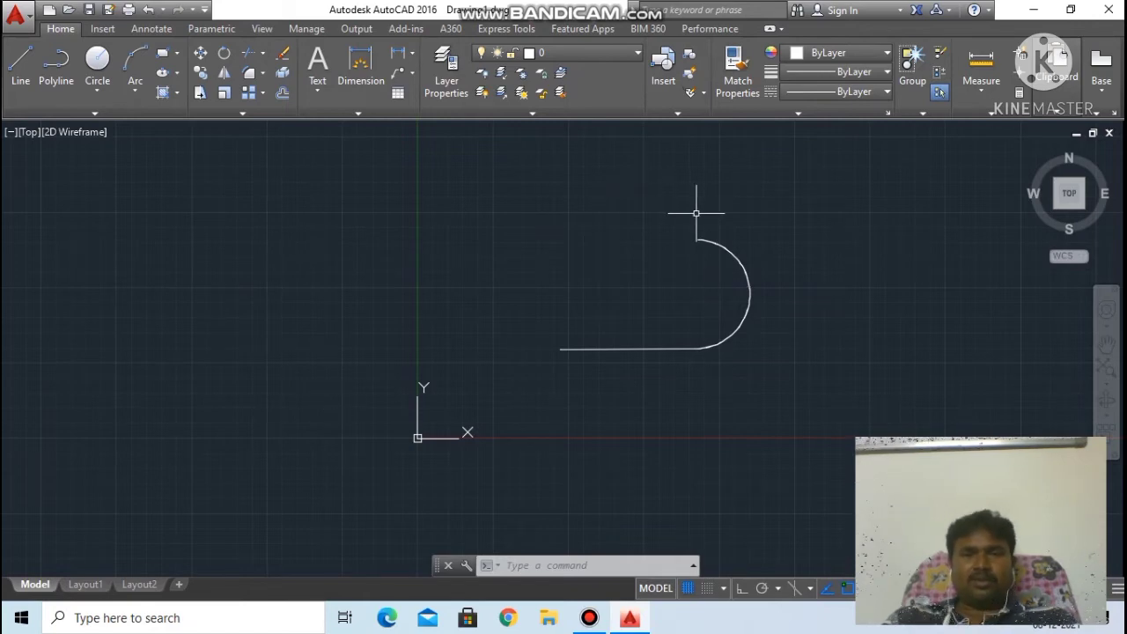
pyautogui.scroll(4, 697, 215)
pyautogui.scroll(2, 709, 247)
pyautogui.scroll(-4, 742, 395)
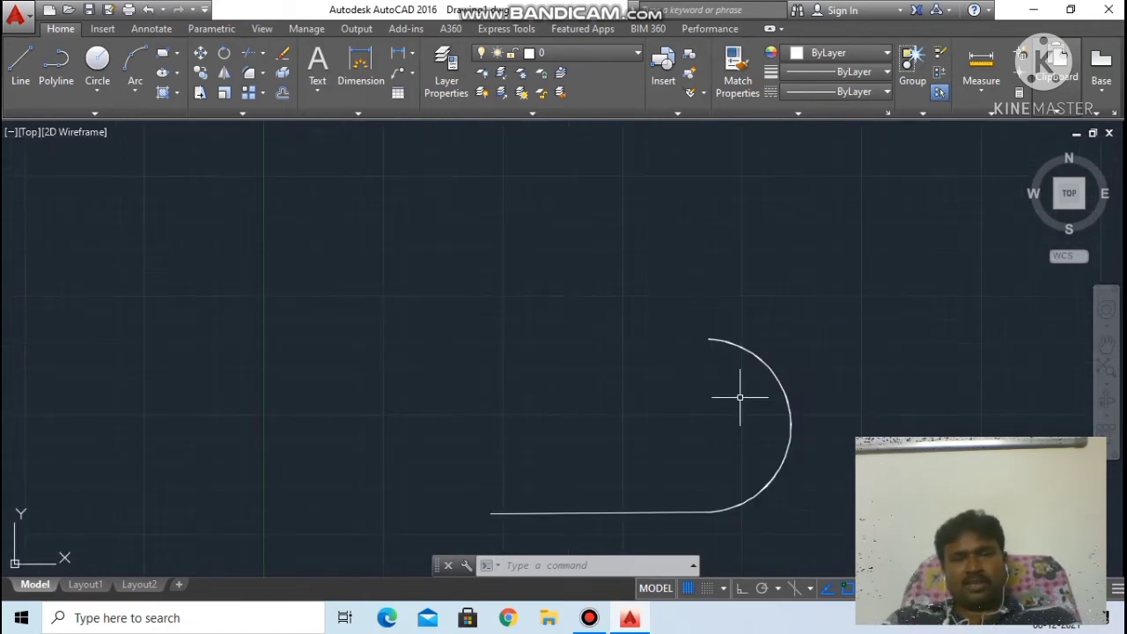
pyautogui.scroll(-4, 743, 484)
pyautogui.scroll(2, 744, 486)
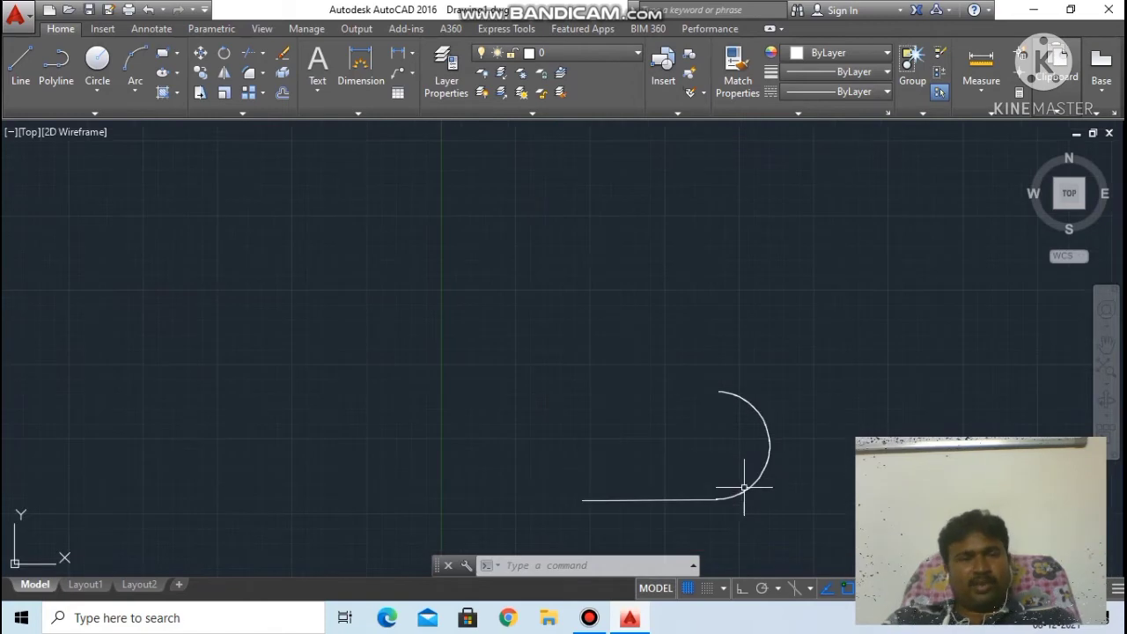
pyautogui.scroll(4, 762, 522)
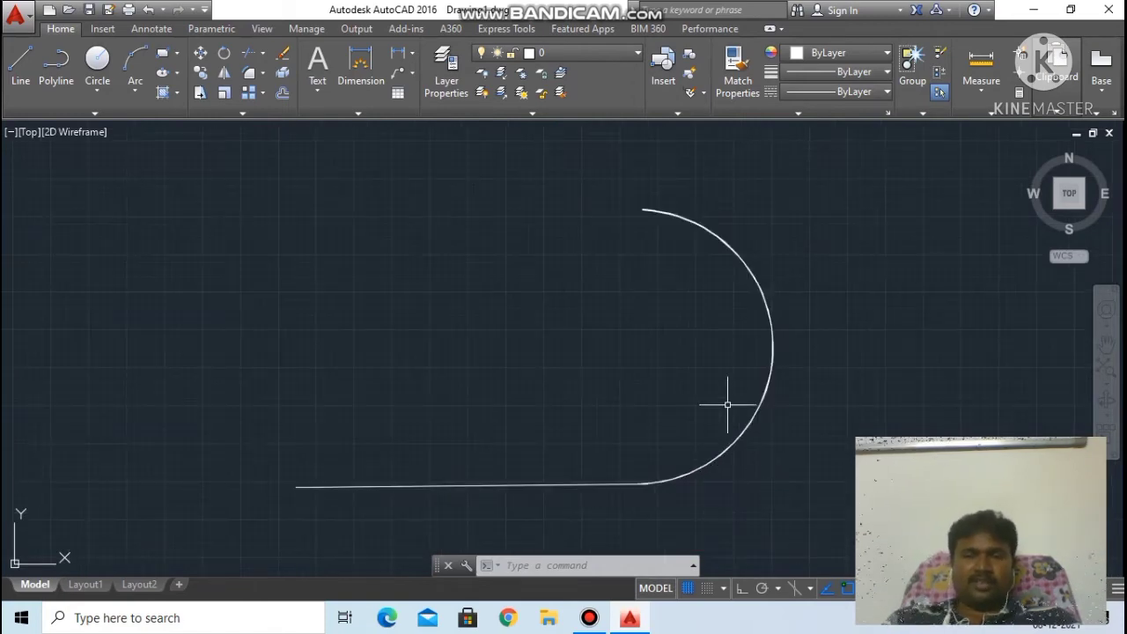
pyautogui.scroll(-2, 726, 400)
pyautogui.scroll(3, 672, 261)
pyautogui.scroll(2, 696, 299)
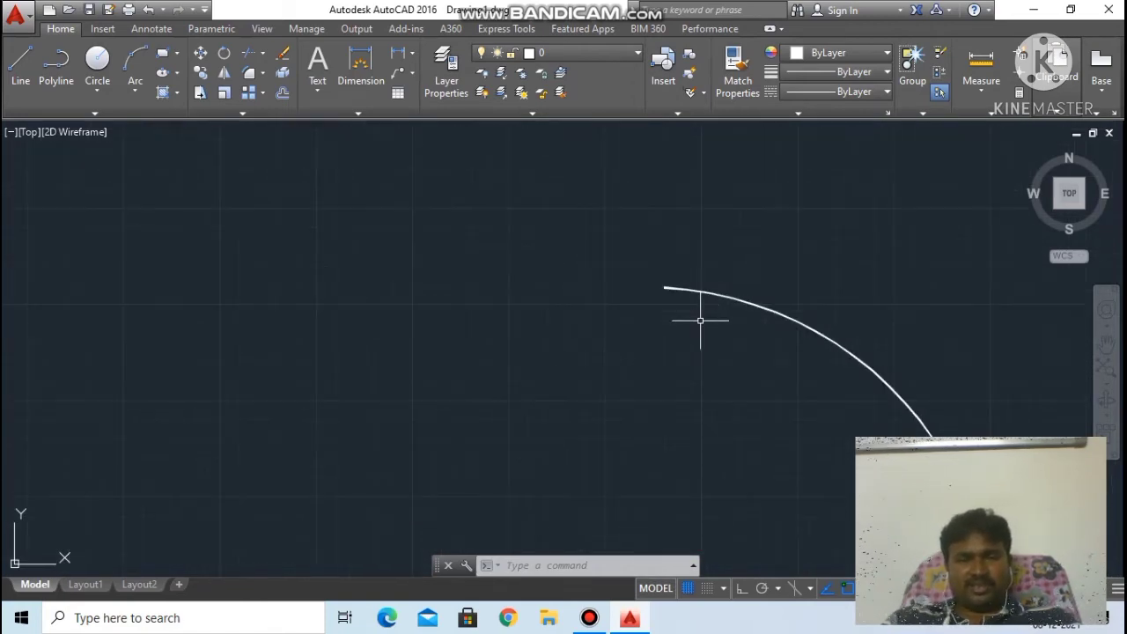
pyautogui.scroll(2, 664, 260)
pyautogui.scroll(3, 663, 261)
pyautogui.scroll(-3, 657, 305)
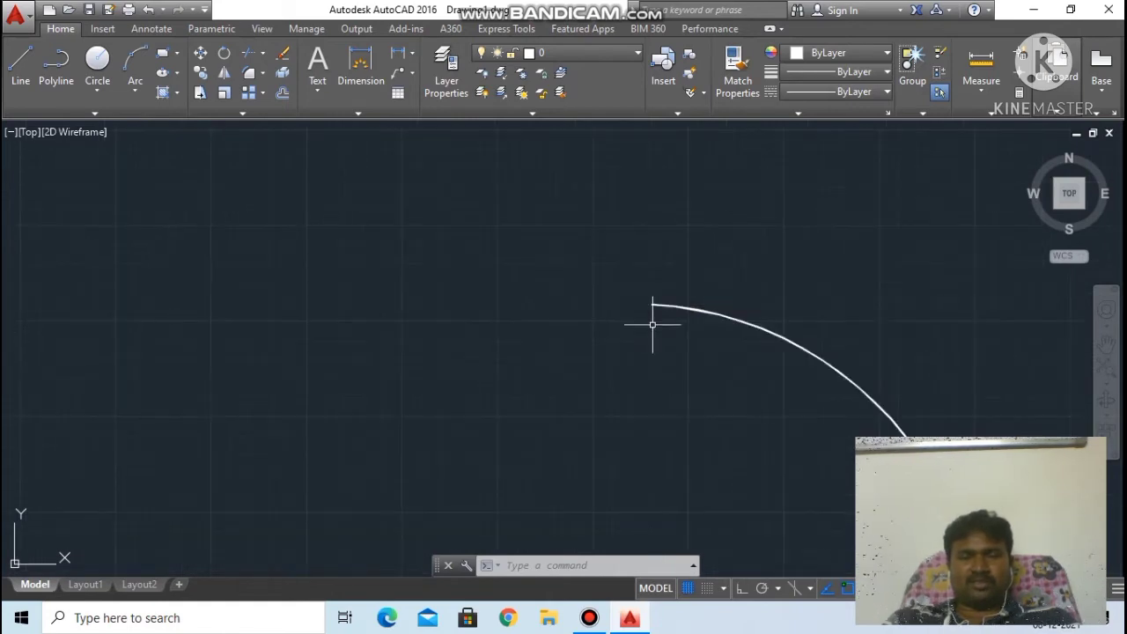
pyautogui.scroll(-2, 724, 377)
pyautogui.scroll(2, 737, 462)
pyautogui.scroll(2, 737, 461)
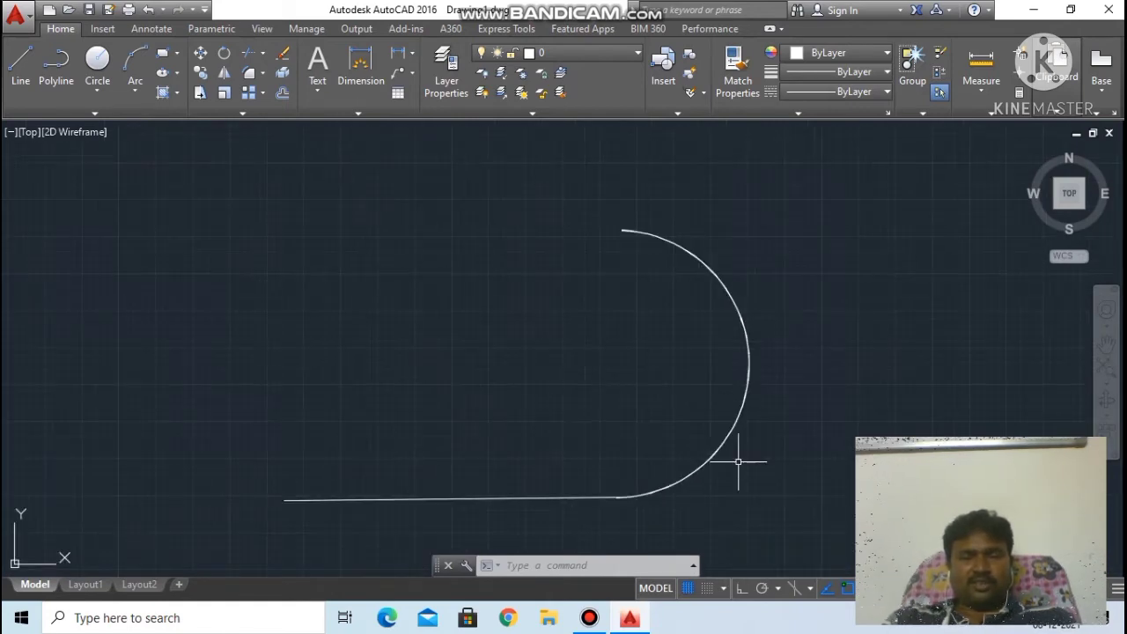
# Start a new PL polyline with its start point left of the large arc.
pyautogui.click(597, 565)
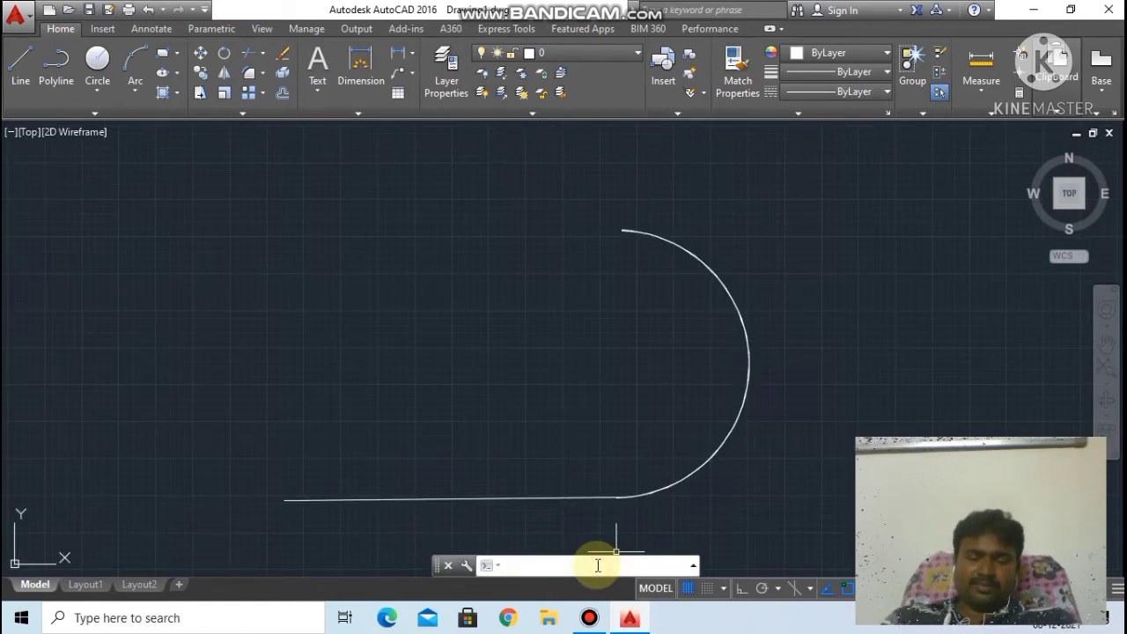
pyautogui.write('pl')
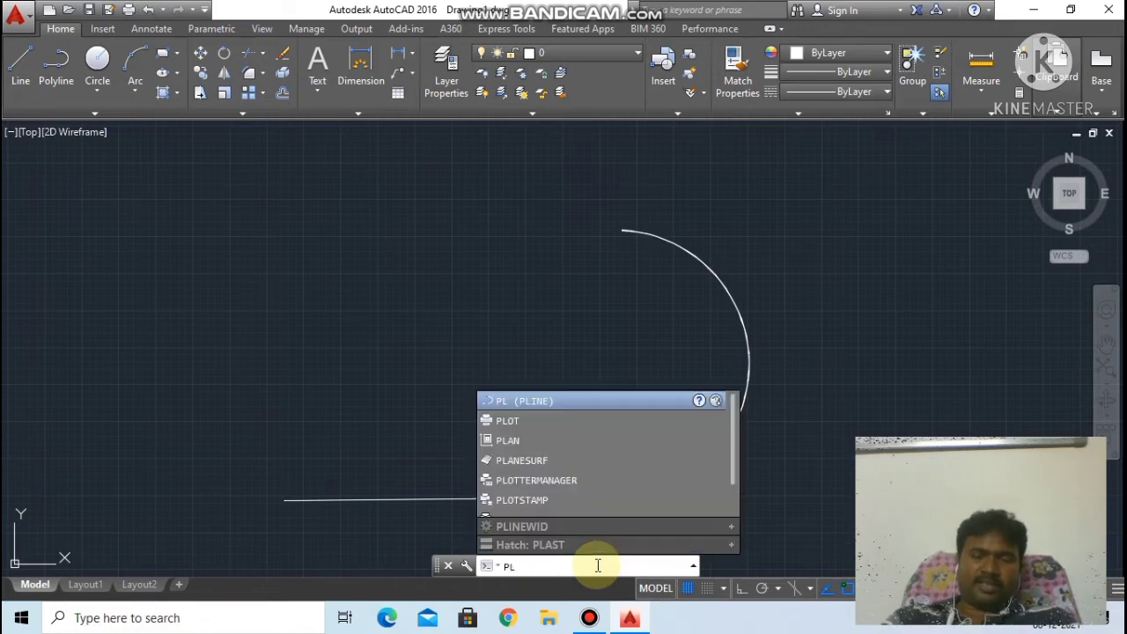
pyautogui.press('Return')
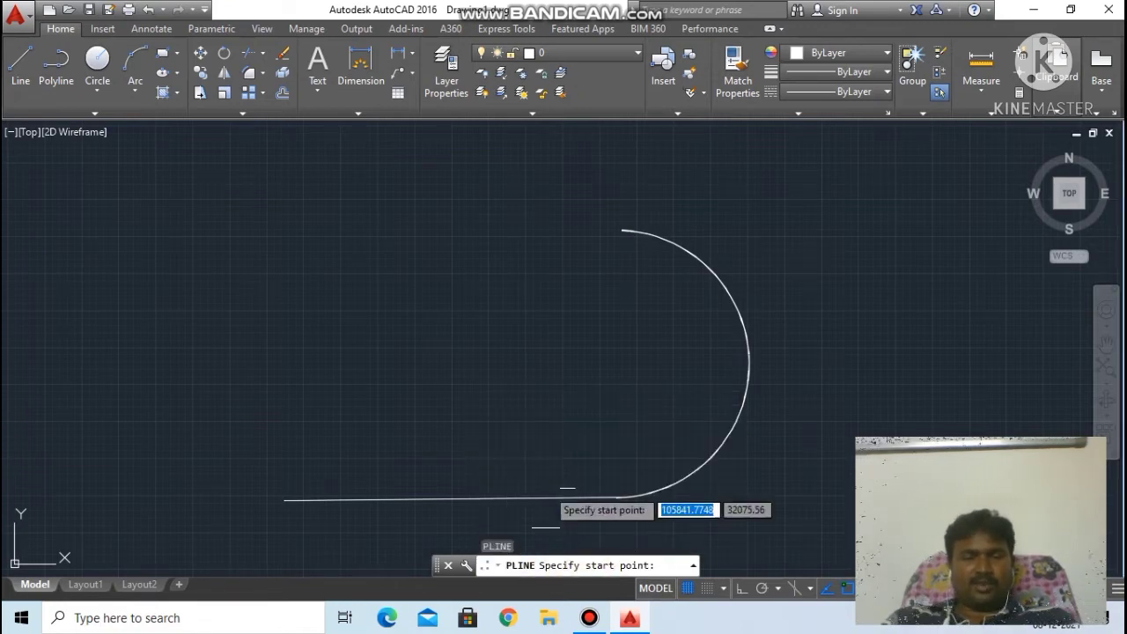
pyautogui.click(357, 321)
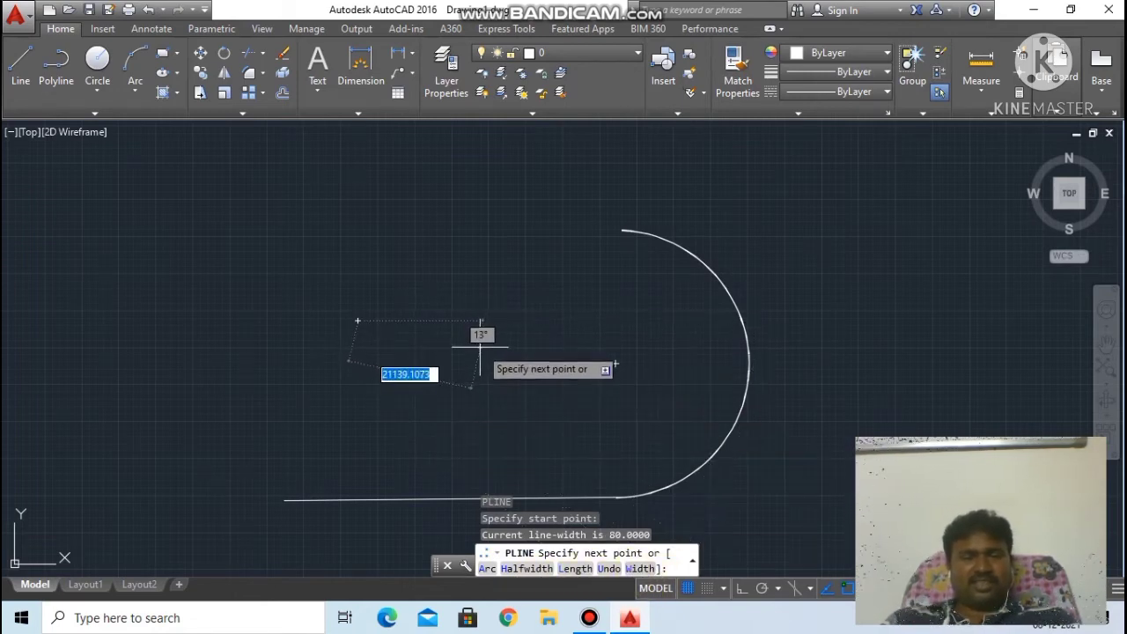
# Place the first straight segment with length 200 and the next vertex.
pyautogui.scroll(4, 480, 346)
pyautogui.scroll(-3, 528, 304)
pyautogui.scroll(-2, 563, 300)
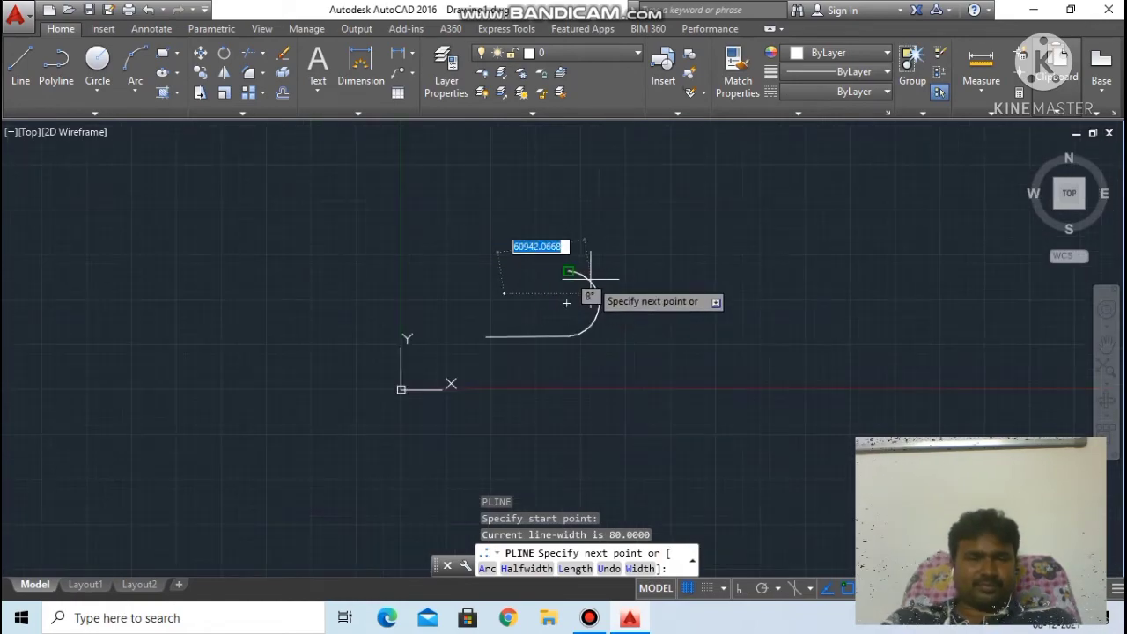
pyautogui.scroll(3, 516, 306)
pyautogui.scroll(1, 564, 264)
pyautogui.scroll(2, 704, 272)
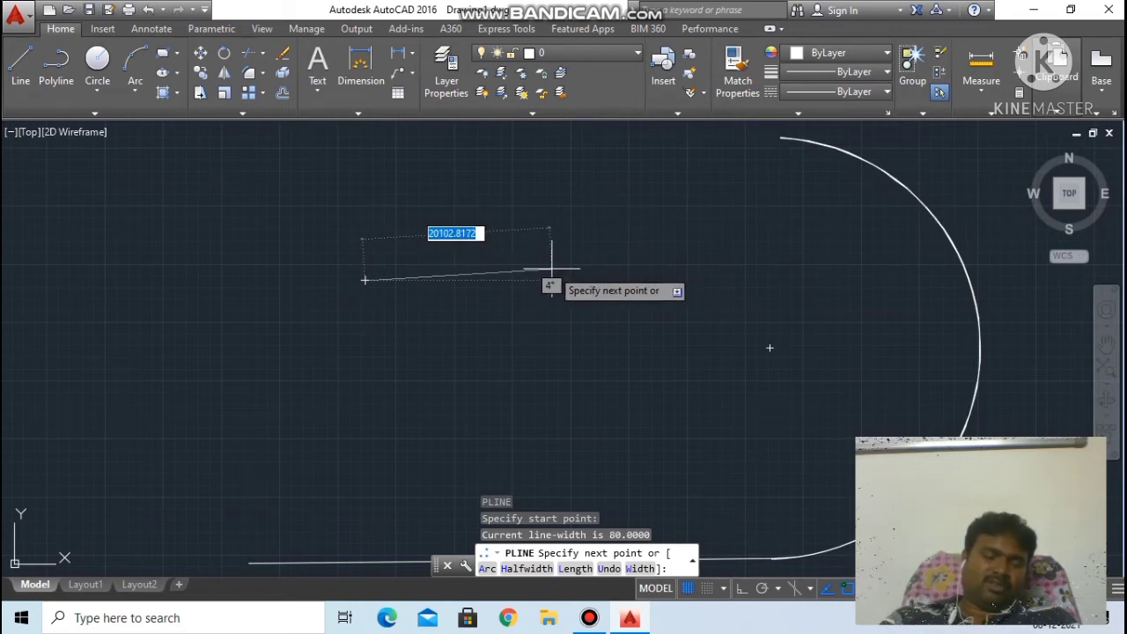
pyautogui.click(551, 270)
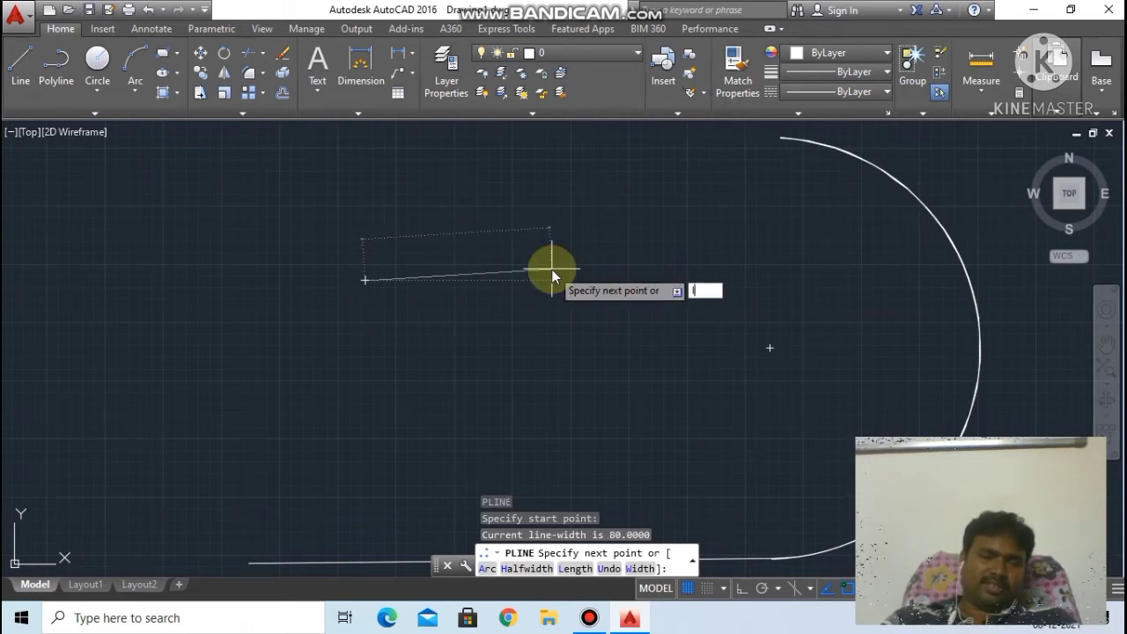
pyautogui.write('2')
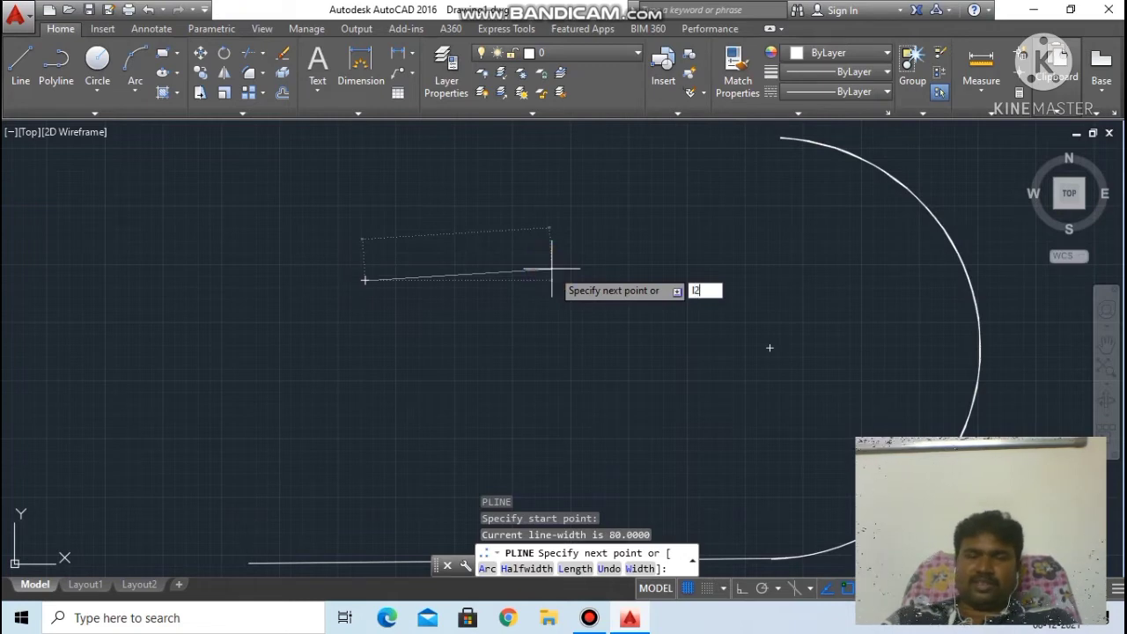
pyautogui.write('00')
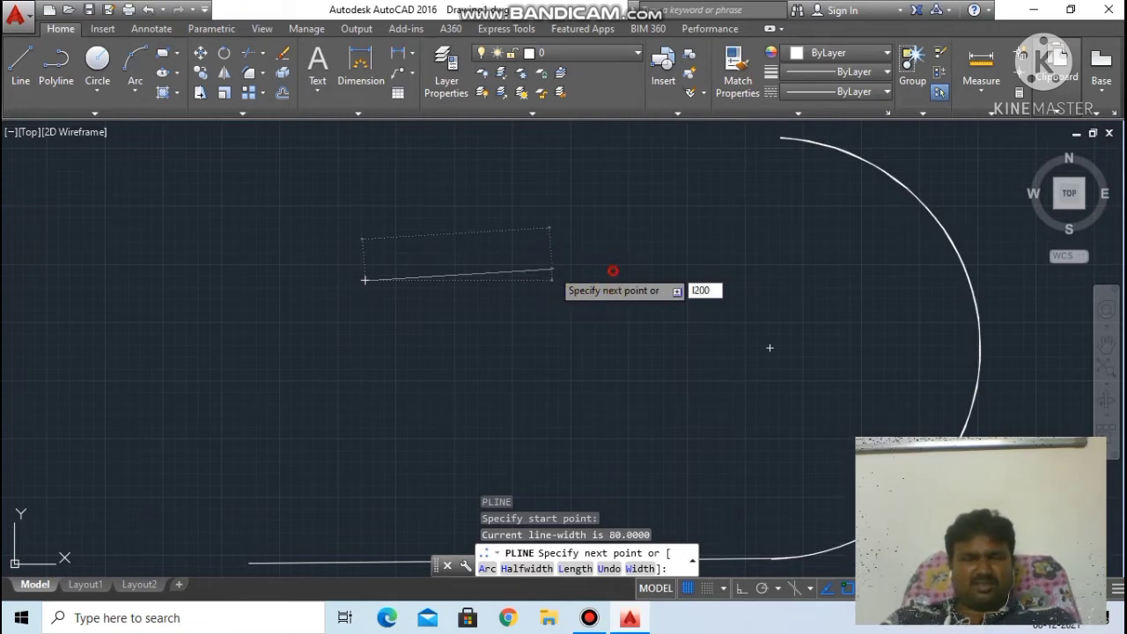
pyautogui.press('Return')
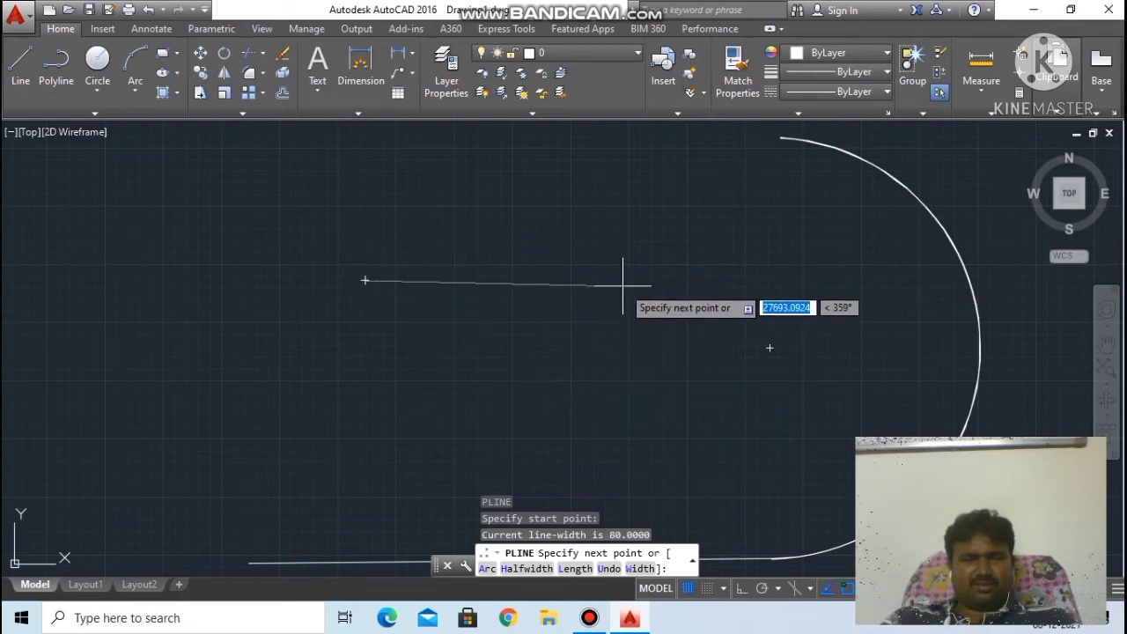
pyautogui.click(622, 283)
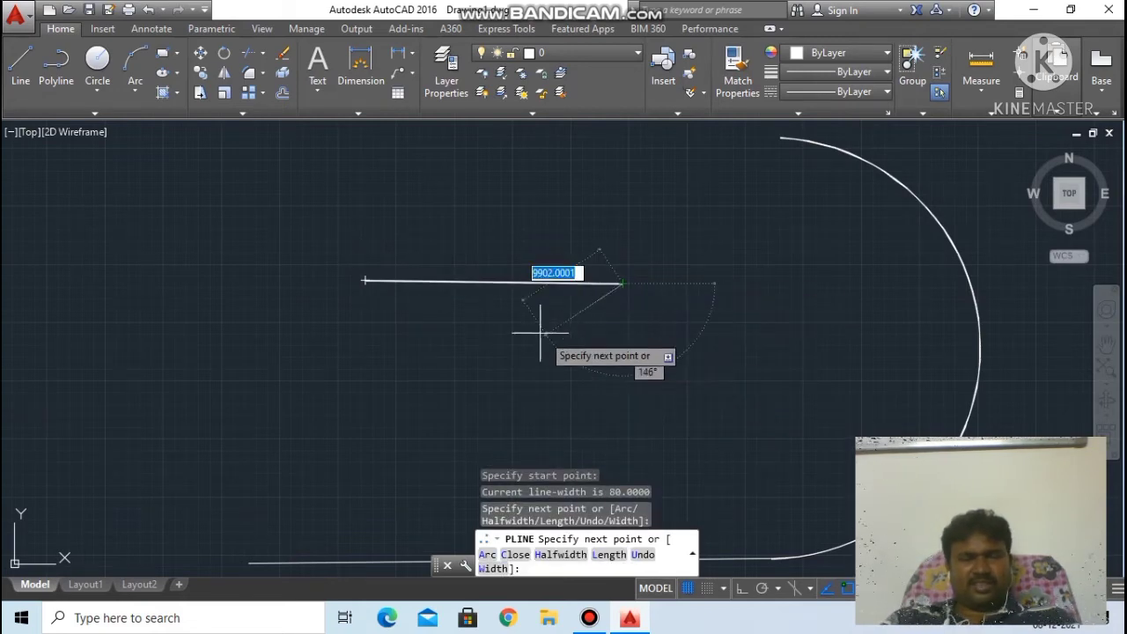
pyautogui.scroll(4, 540, 322)
pyautogui.scroll(2, 678, 198)
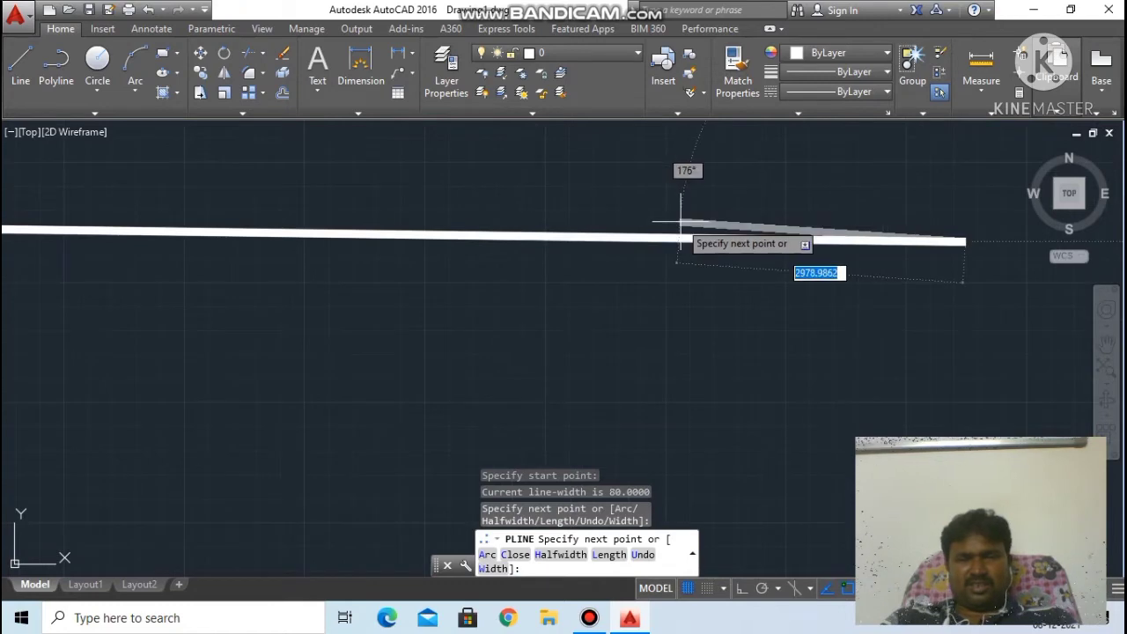
pyautogui.scroll(2, 680, 220)
pyautogui.scroll(-2, 680, 221)
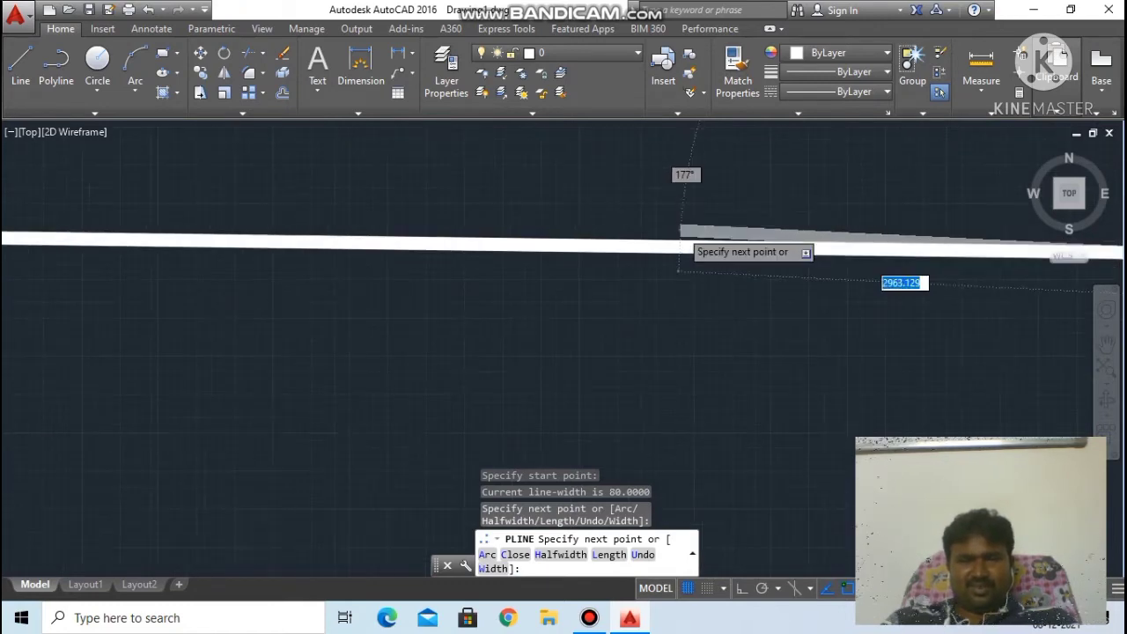
pyautogui.scroll(-1, 679, 221)
pyautogui.scroll(-1, 678, 221)
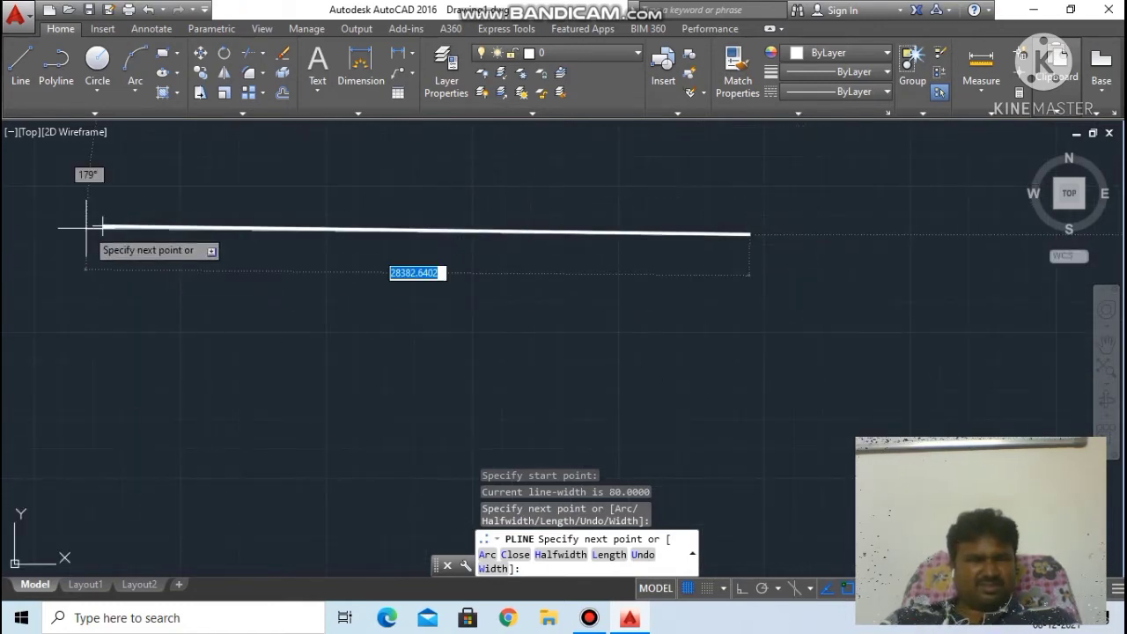
pyautogui.scroll(1, 88, 227)
pyautogui.scroll(1, 105, 227)
pyautogui.scroll(2, 132, 227)
pyautogui.scroll(2, 123, 233)
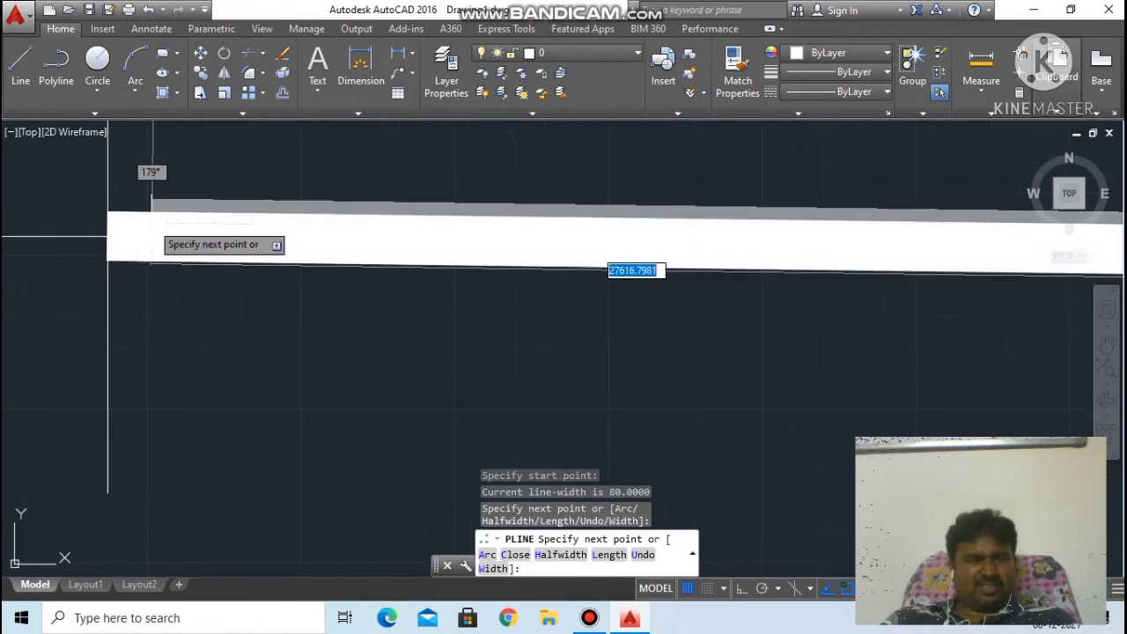
pyautogui.scroll(-1, 154, 229)
pyautogui.scroll(-2, 211, 264)
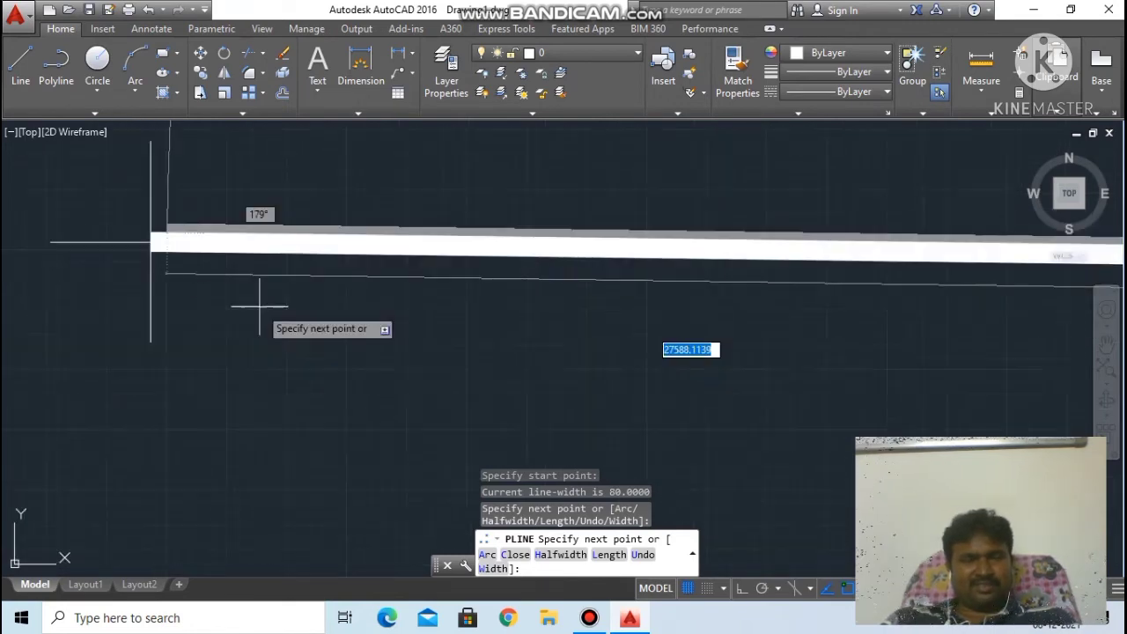
pyautogui.scroll(-1, 501, 319)
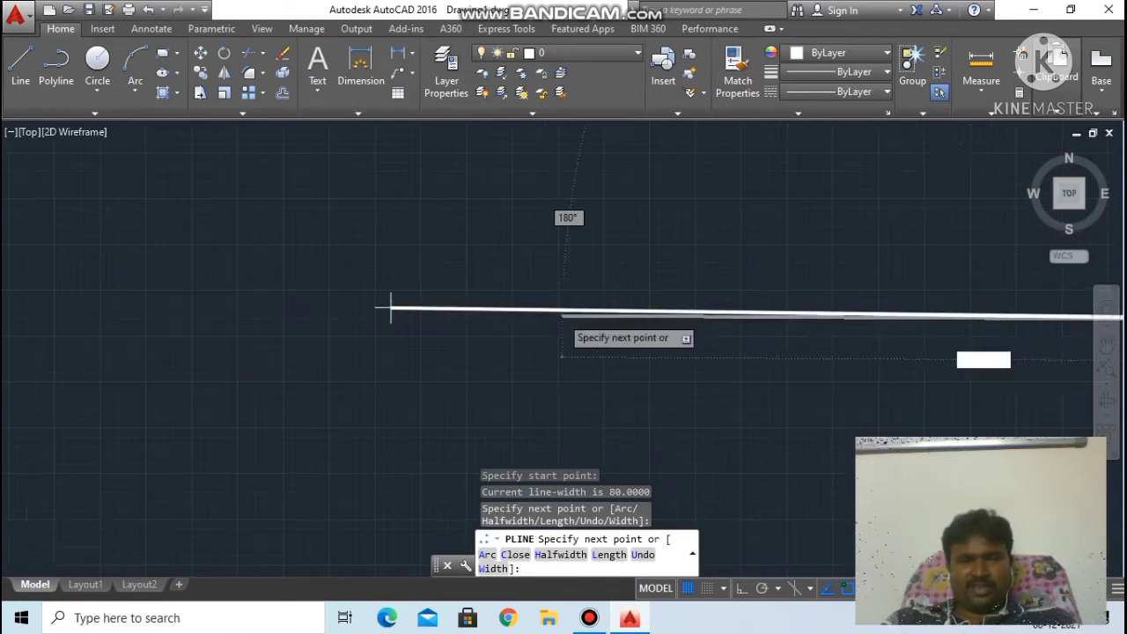
pyautogui.scroll(-3, 574, 333)
pyautogui.scroll(2, 766, 317)
pyautogui.scroll(1, 832, 299)
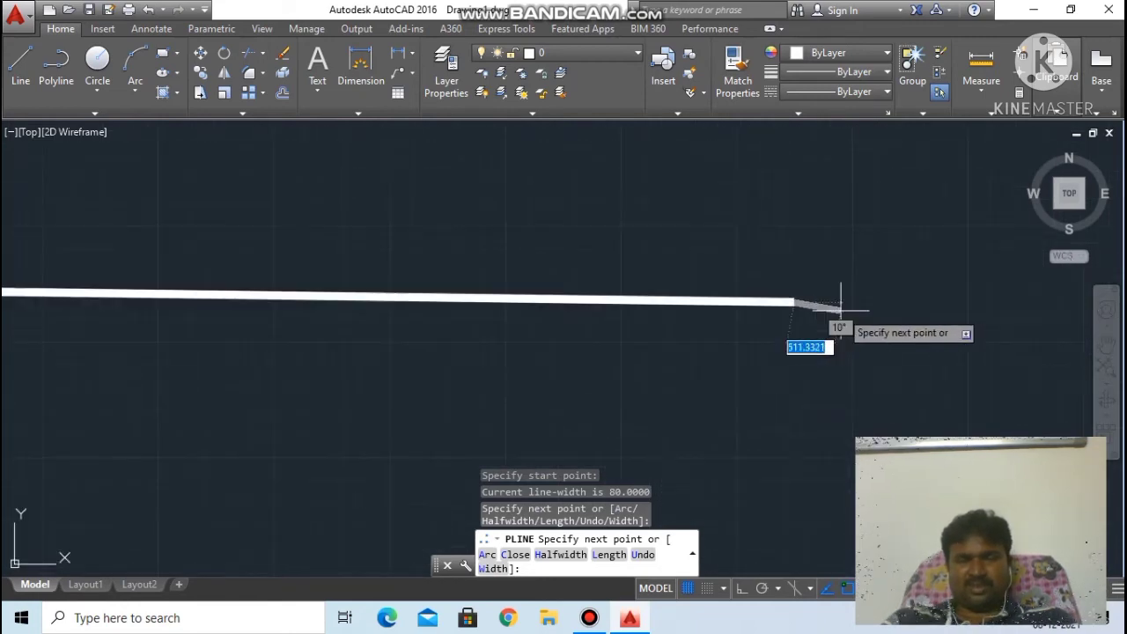
pyautogui.scroll(1, 775, 259)
pyautogui.scroll(2, 772, 286)
pyautogui.scroll(-1, 775, 299)
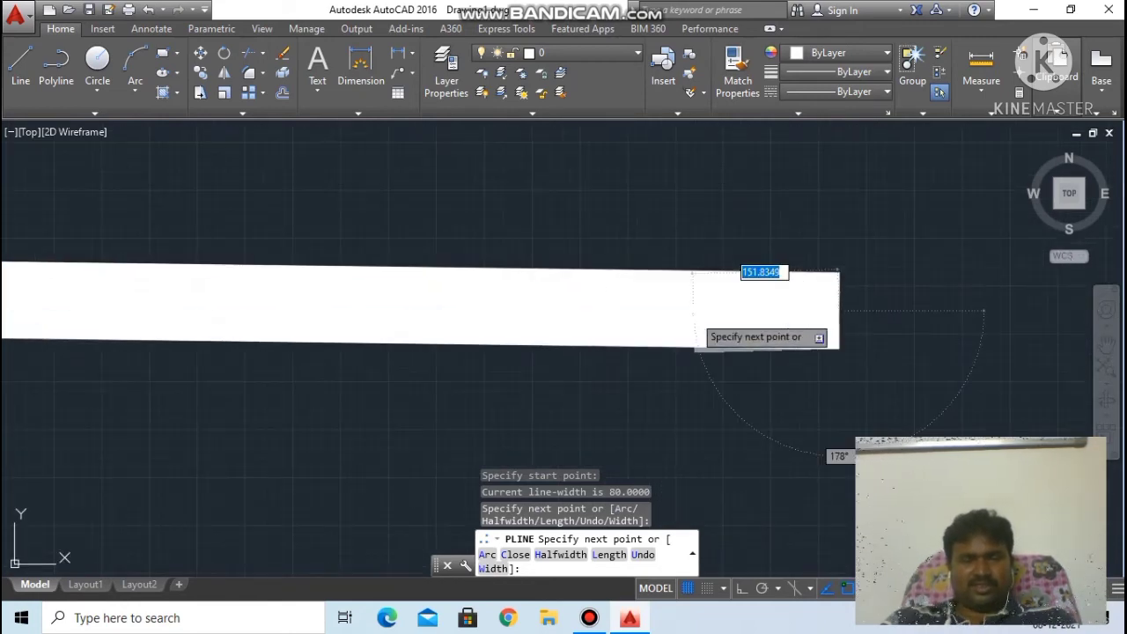
pyautogui.scroll(-1, 704, 299)
pyautogui.scroll(-1, 683, 319)
pyautogui.scroll(-2, 353, 327)
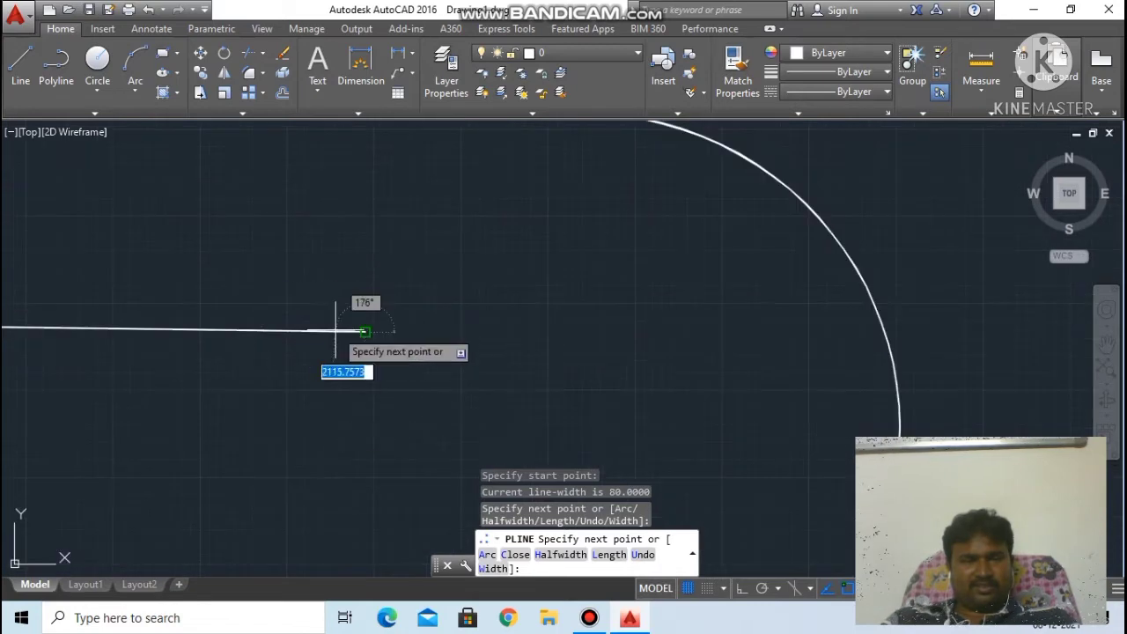
pyautogui.scroll(-2, 370, 327)
pyautogui.scroll(-1, 350, 330)
pyautogui.scroll(5, 239, 314)
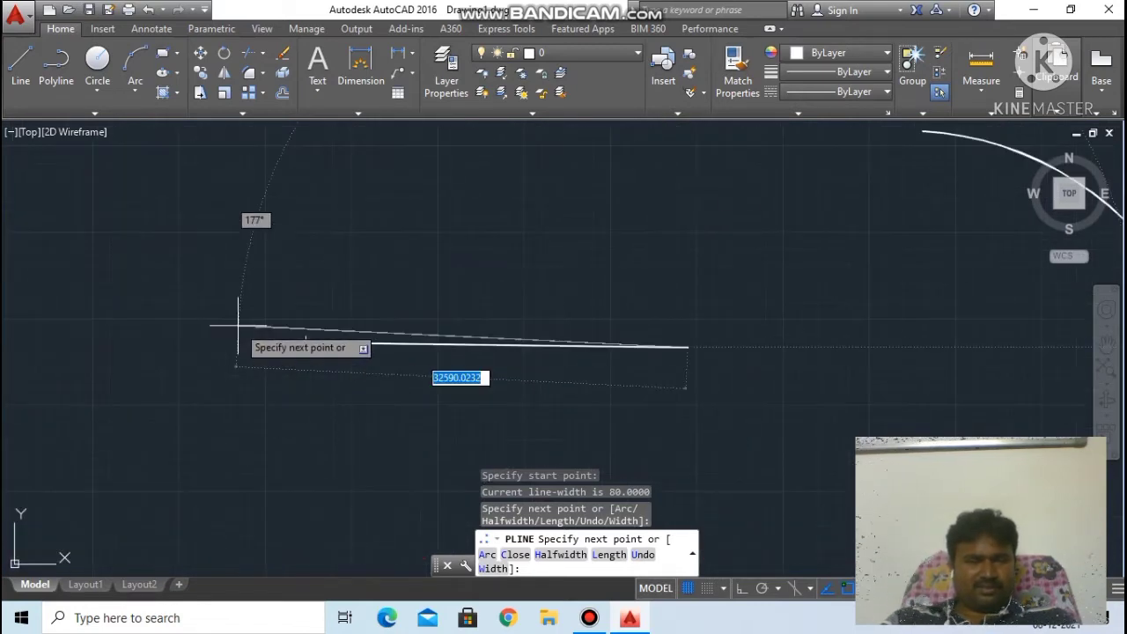
pyautogui.scroll(2, 264, 339)
pyautogui.scroll(1, 154, 333)
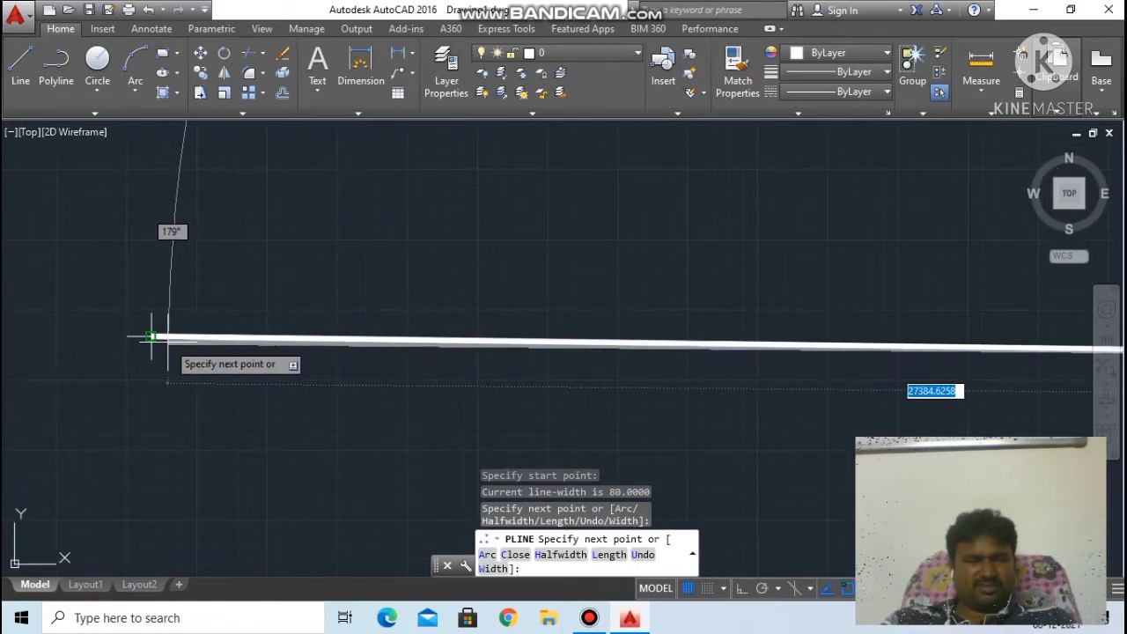
pyautogui.scroll(2, 137, 326)
pyautogui.scroll(-1, 132, 325)
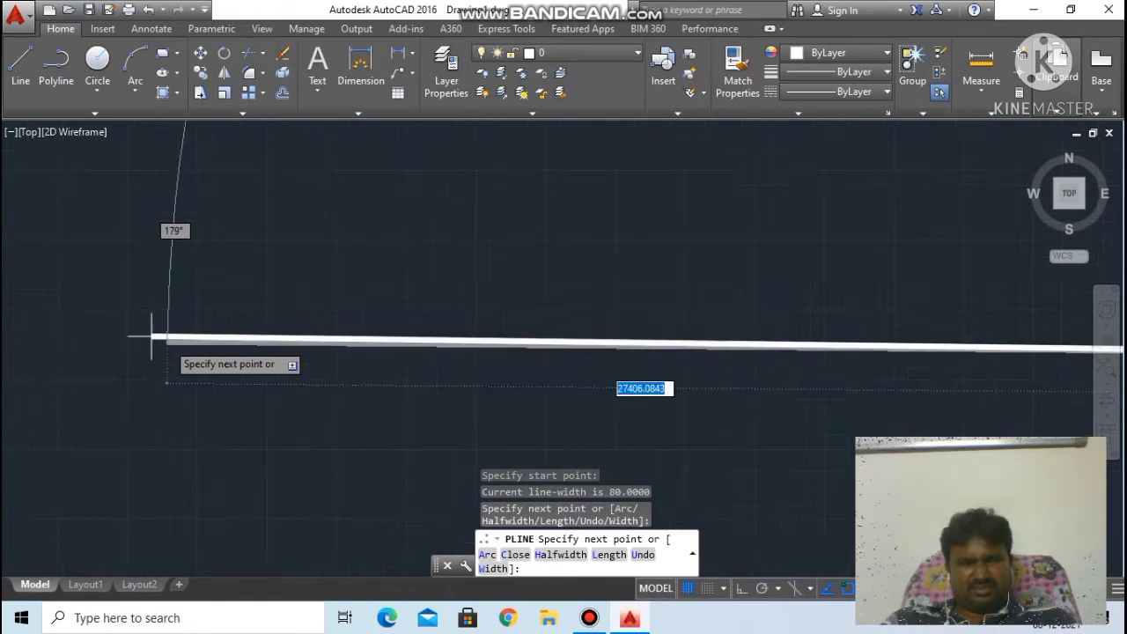
pyautogui.scroll(-1, 163, 339)
pyautogui.scroll(-2, 299, 356)
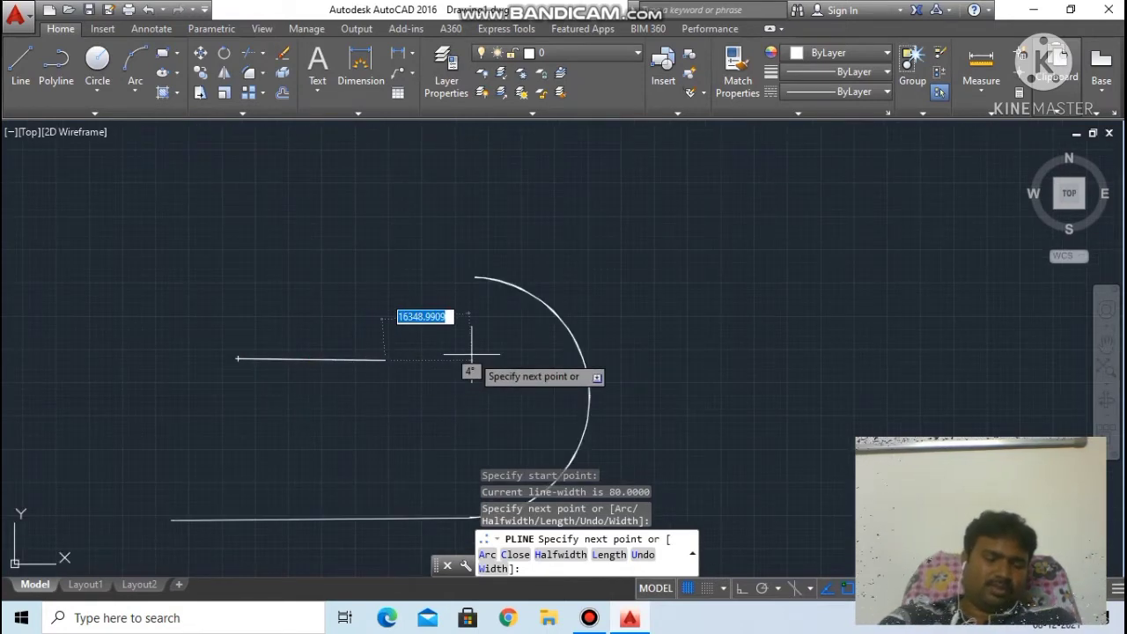
# Taper the segment width, picking the start width and entering 20 as end width.
pyautogui.write('w')
pyautogui.press('Return')
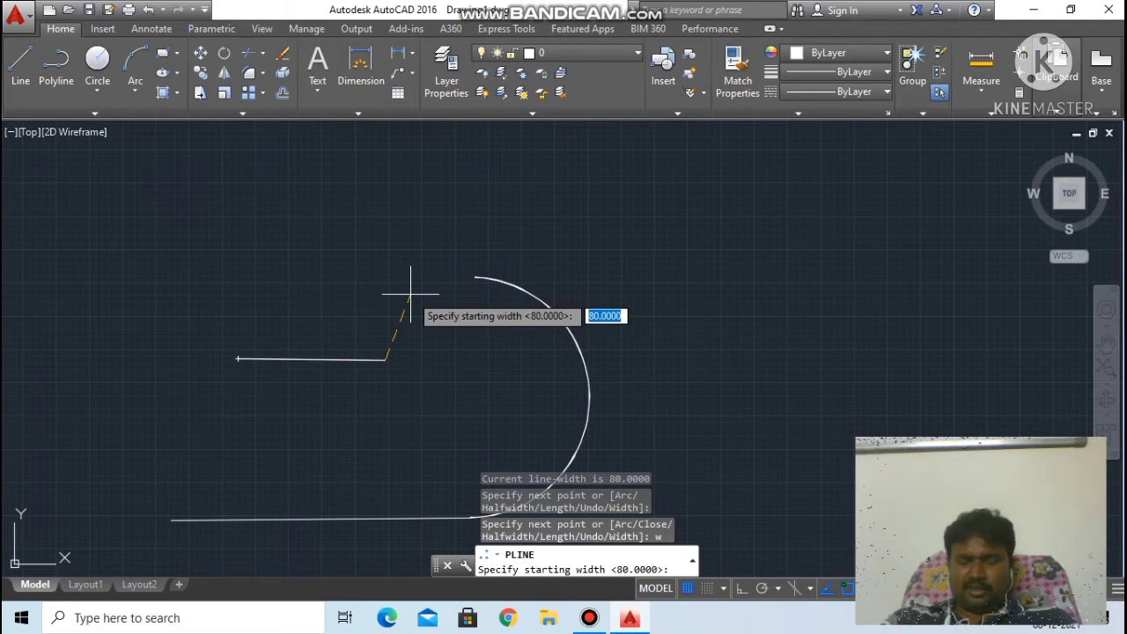
pyautogui.write('20')
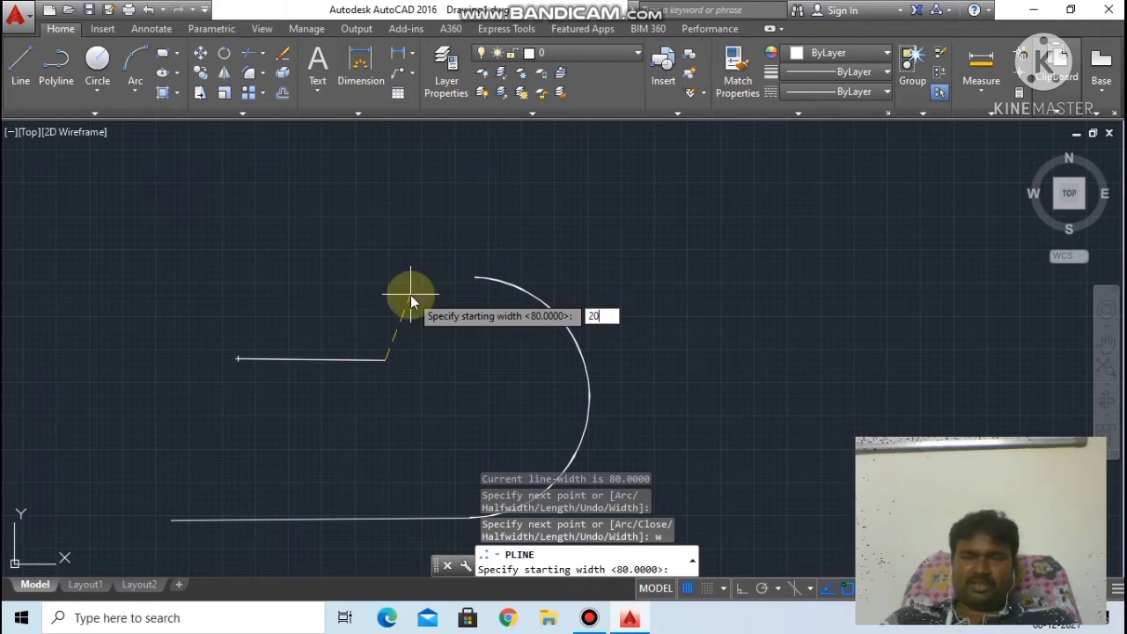
pyautogui.click(410, 300)
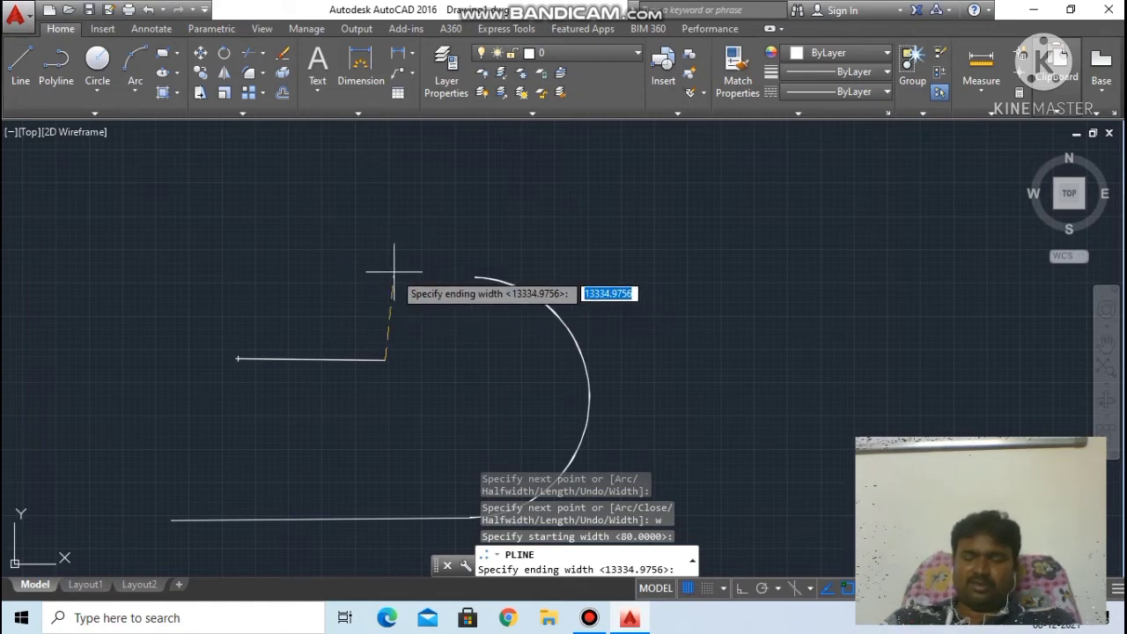
pyautogui.write('2')
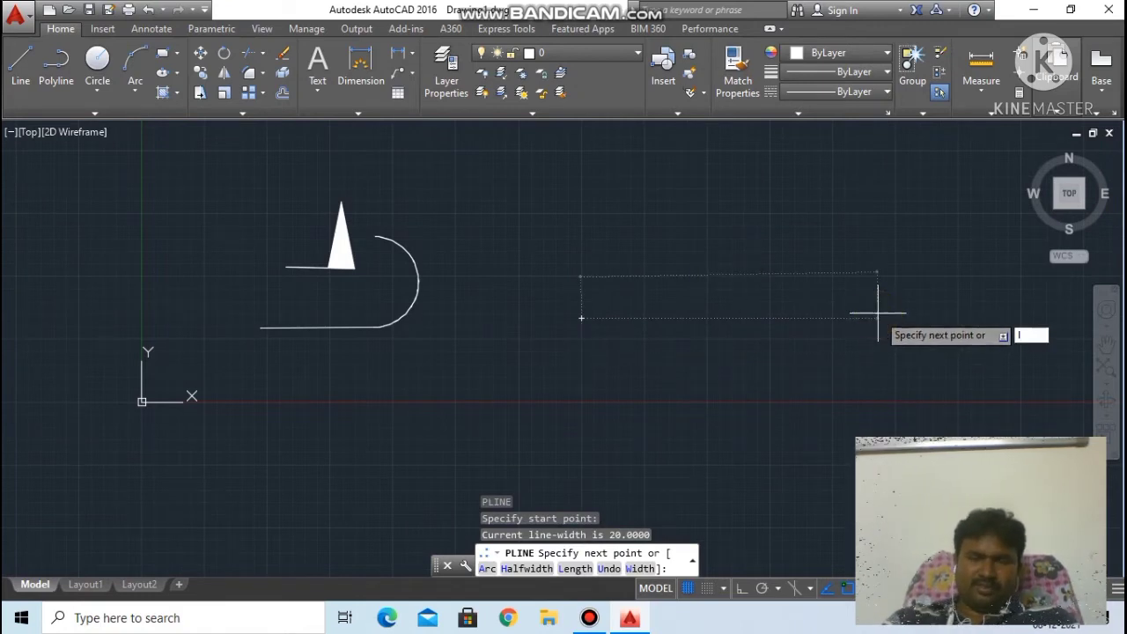
# Add a straight polyline segment 100 units long in the picked direction.
pyautogui.write('l')
pyautogui.press('Return')
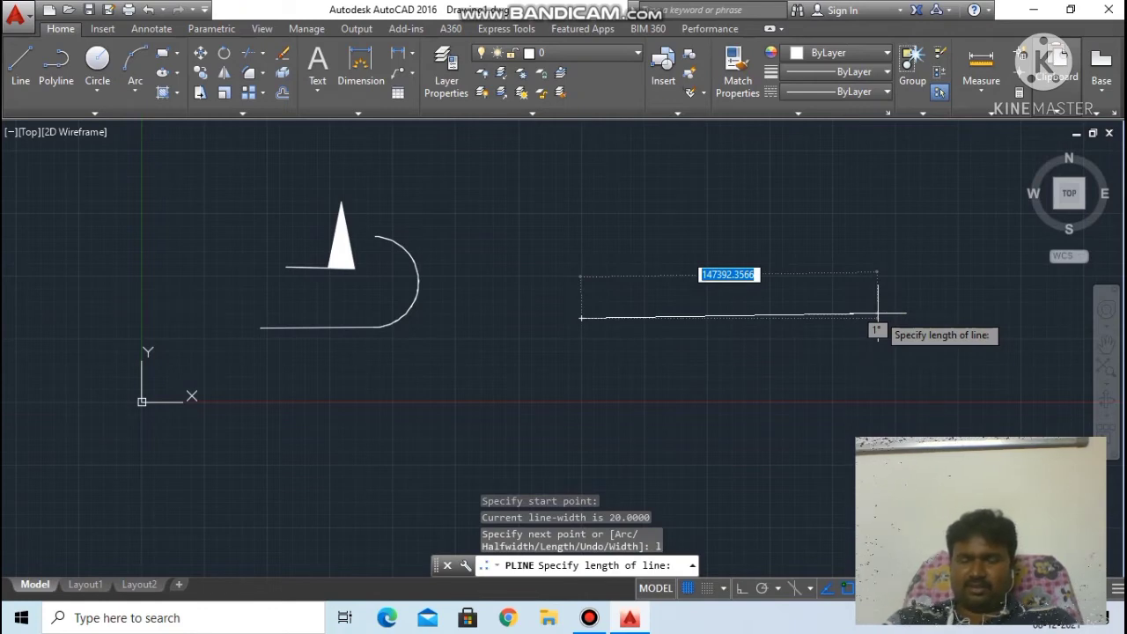
pyautogui.write('100')
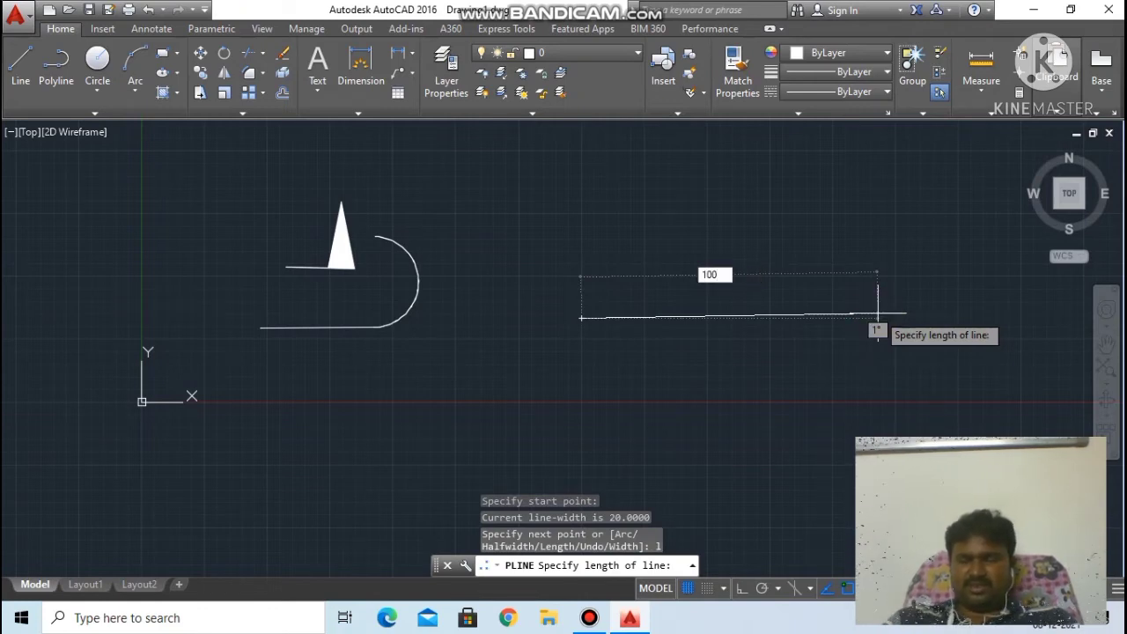
pyautogui.press('Return')
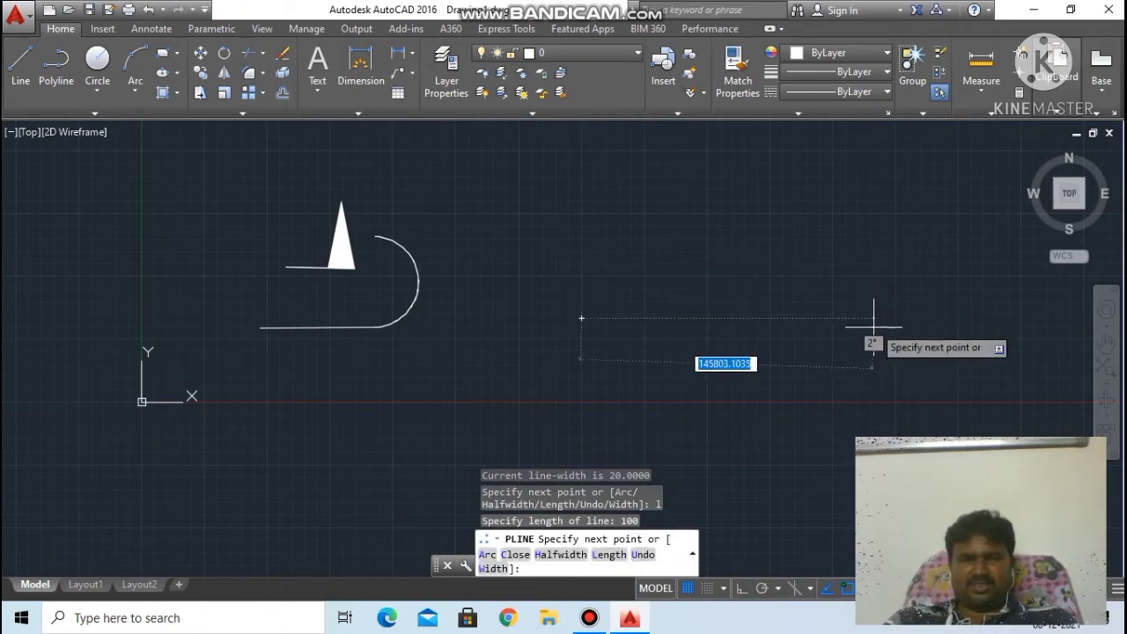
pyautogui.click(875, 309)
pyautogui.scroll(2, 893, 267)
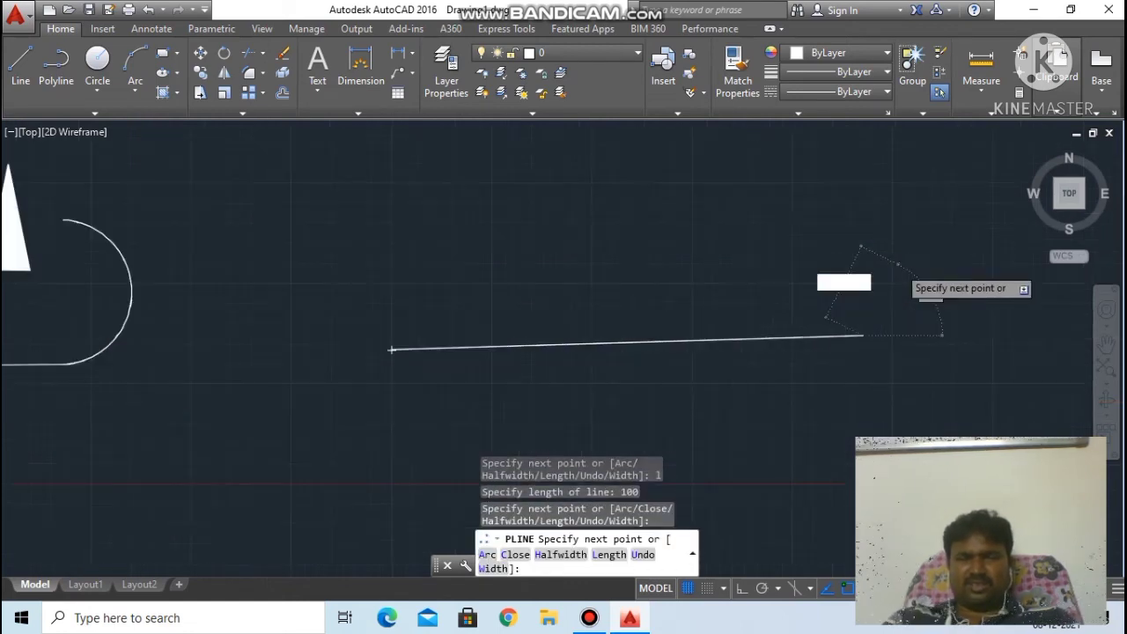
pyautogui.scroll(2, 894, 267)
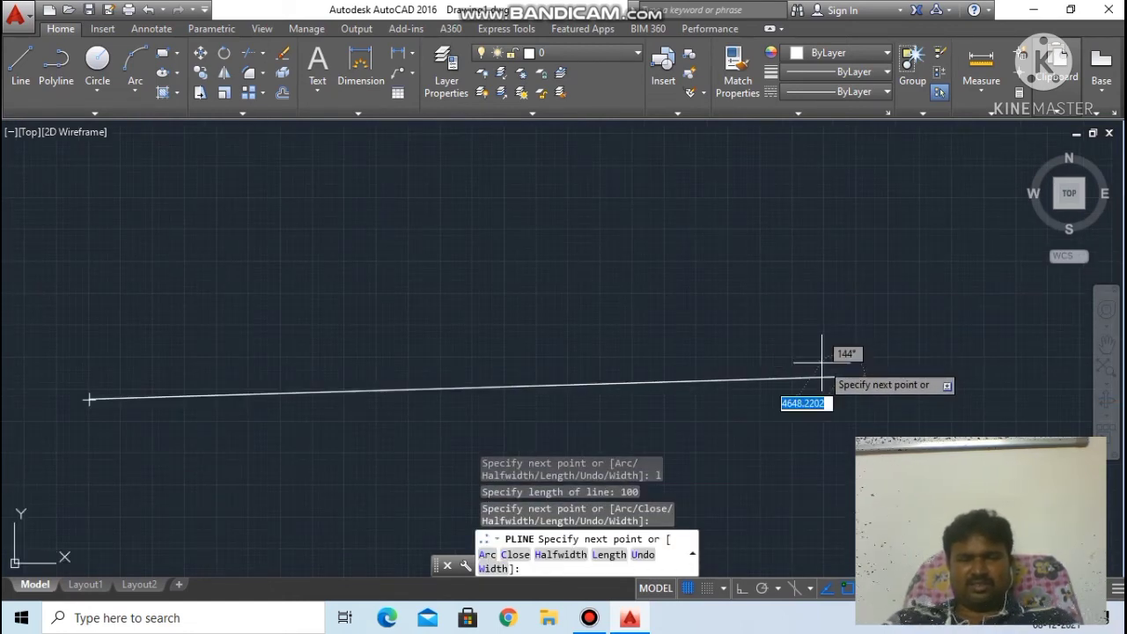
pyautogui.scroll(-3, 822, 361)
pyautogui.scroll(5, 789, 350)
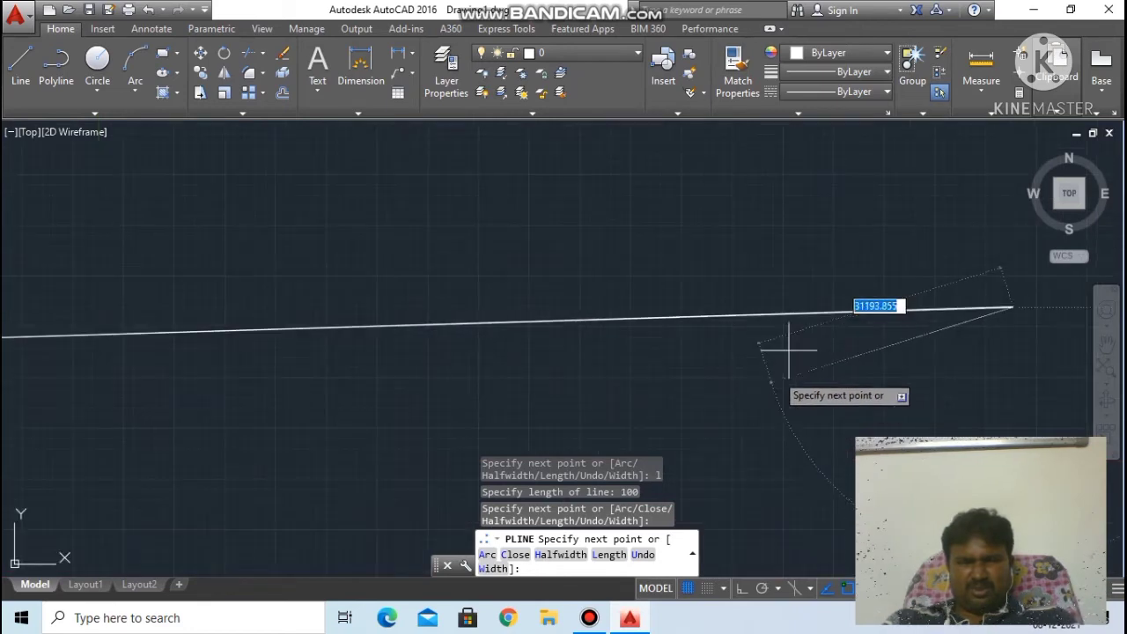
pyautogui.scroll(-3, 859, 299)
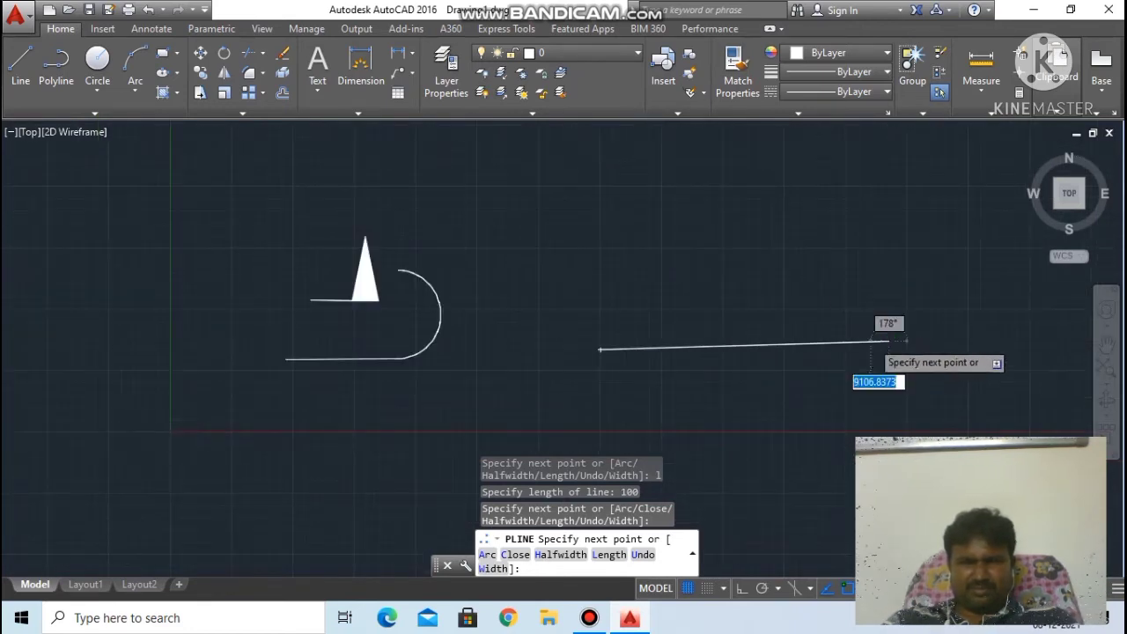
pyautogui.scroll(-2, 880, 340)
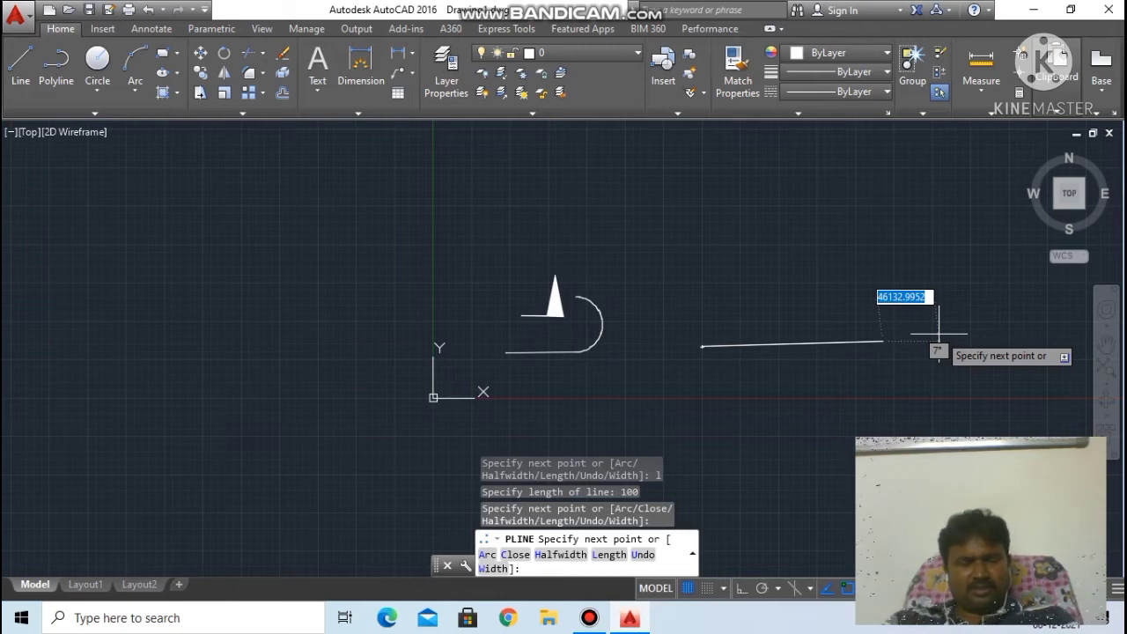
# Set polyline width to 20 at start and end, place the next point, then switch to arc mode.
pyautogui.write('w')
pyautogui.press('Return')
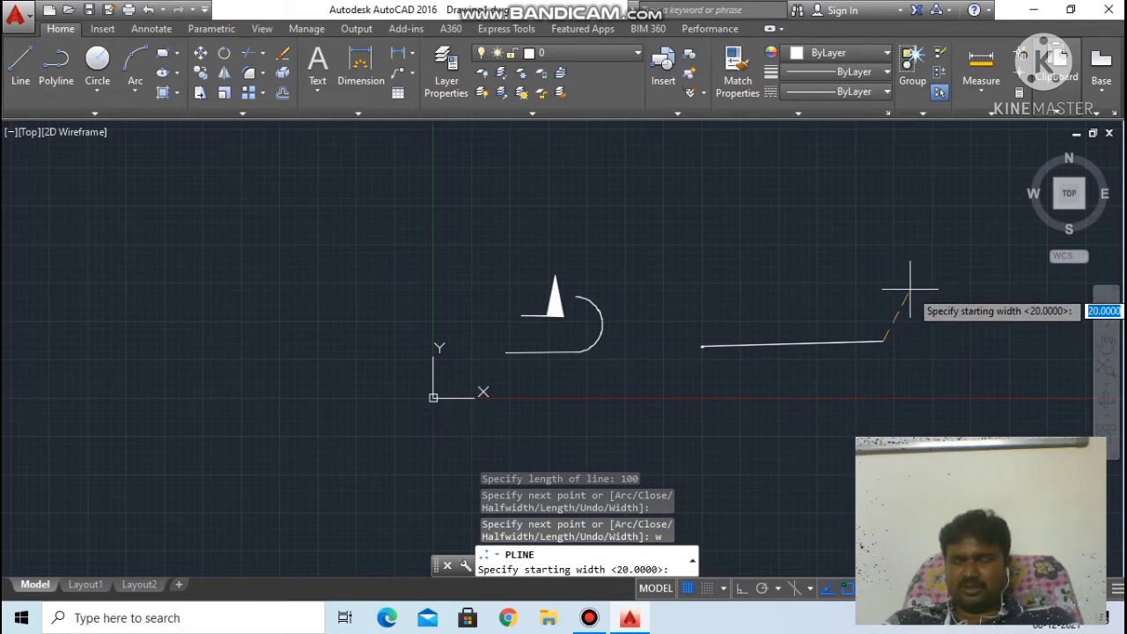
pyautogui.write('20')
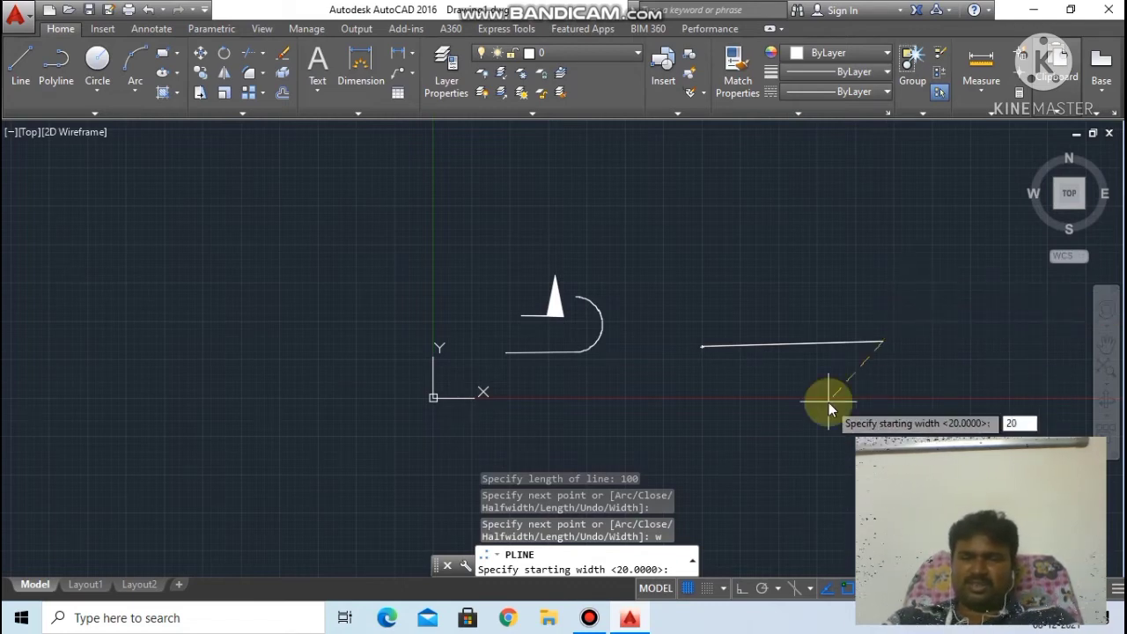
pyautogui.press('Return')
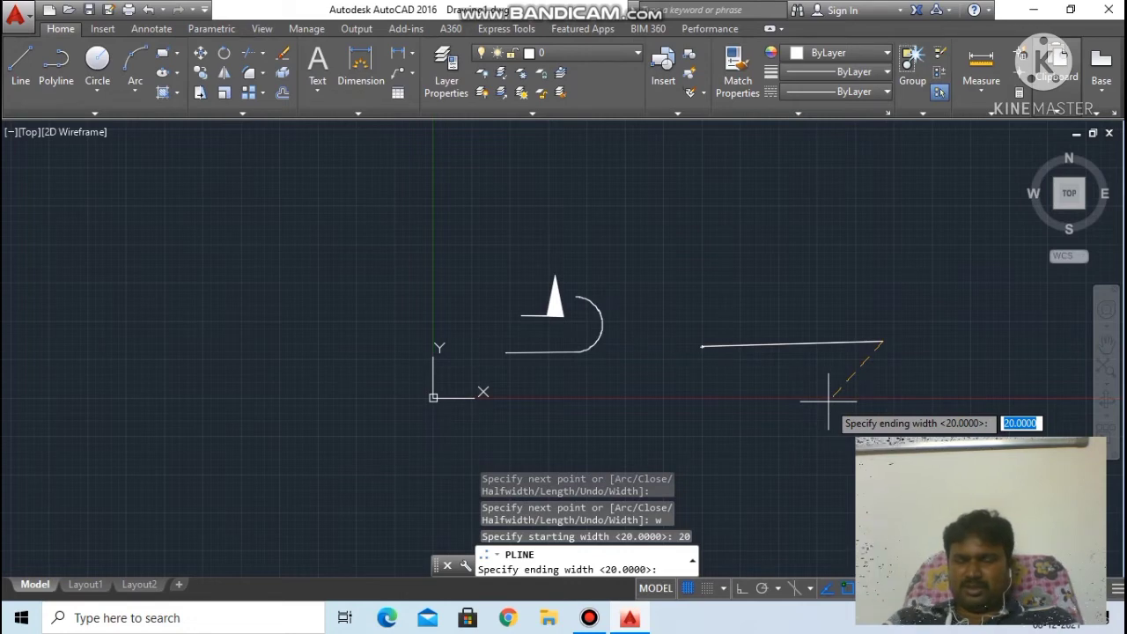
pyautogui.write('20')
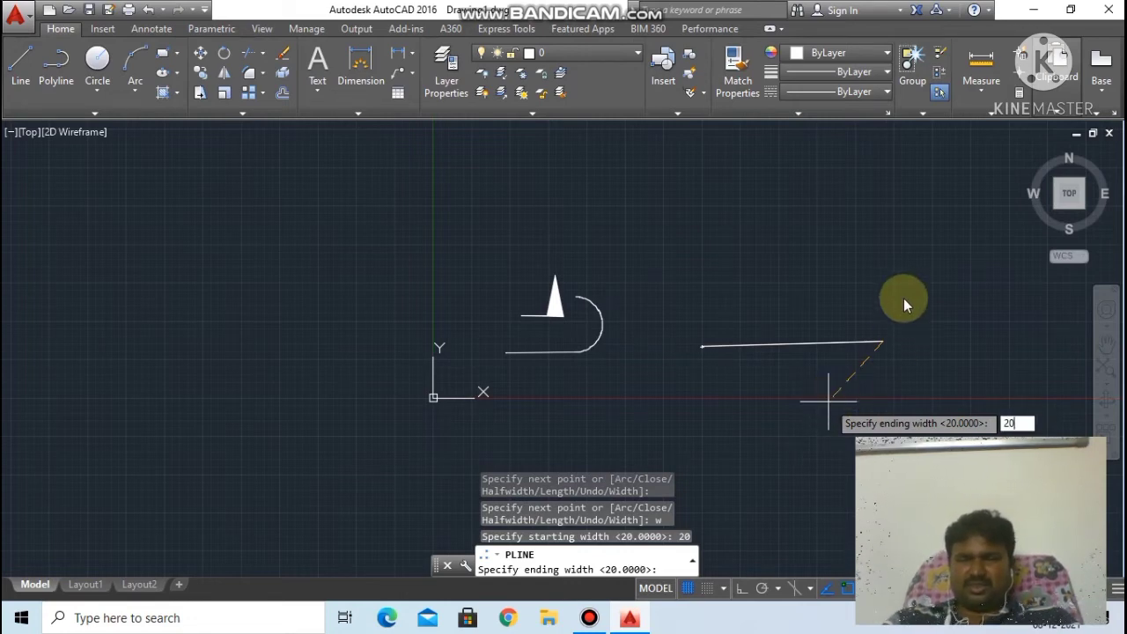
pyautogui.press('Return')
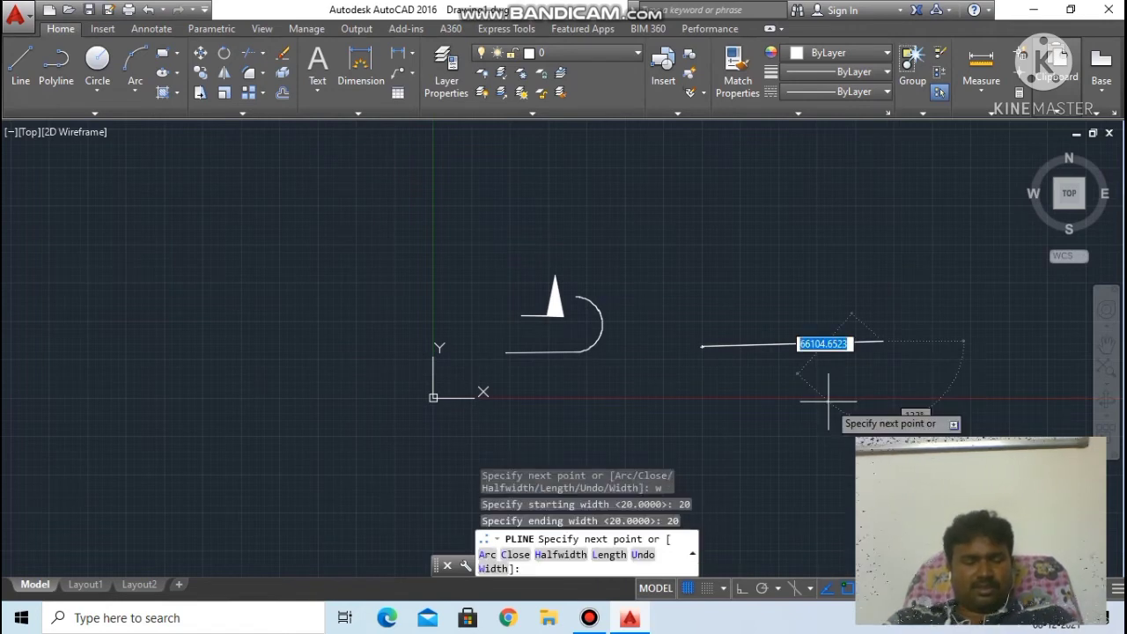
pyautogui.click(827, 402)
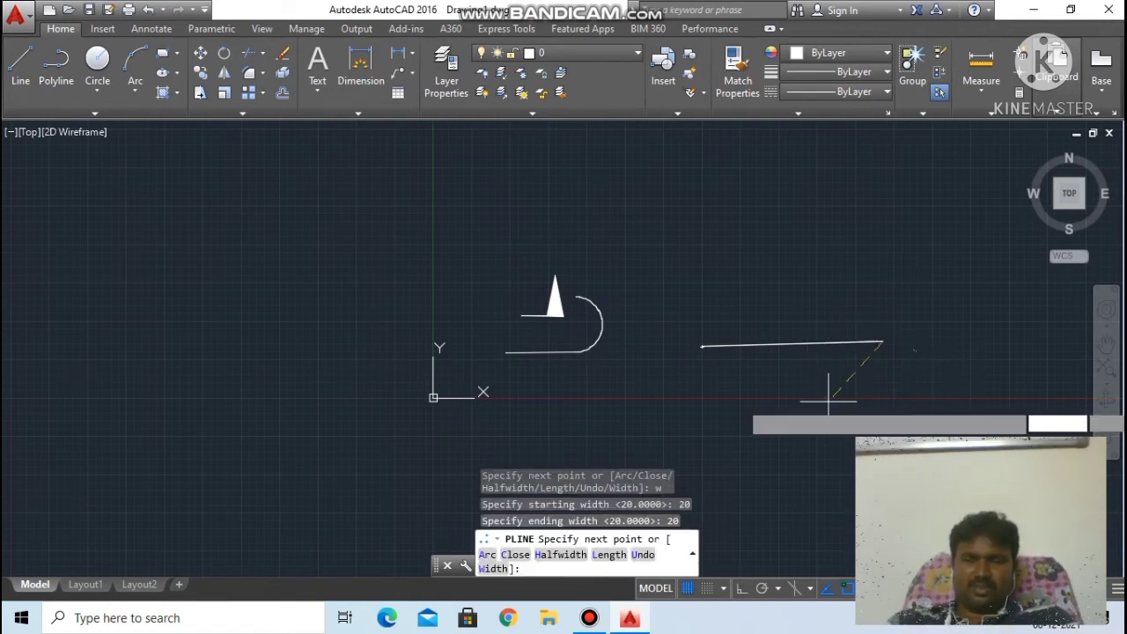
pyautogui.write('a')
pyautogui.press('Return')
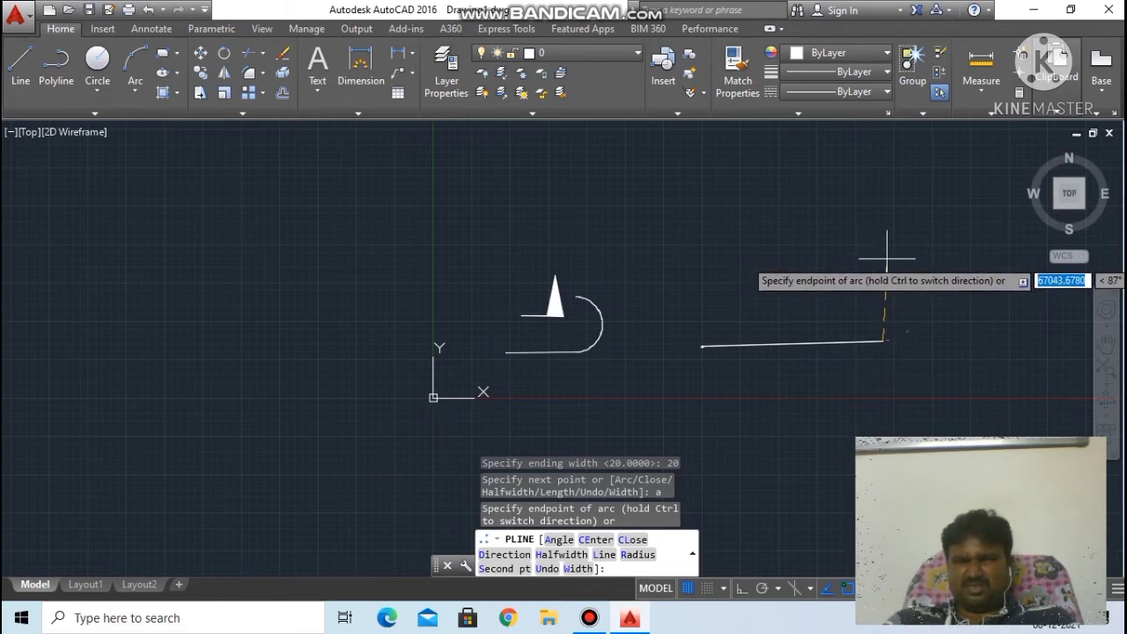
pyautogui.click(886, 261)
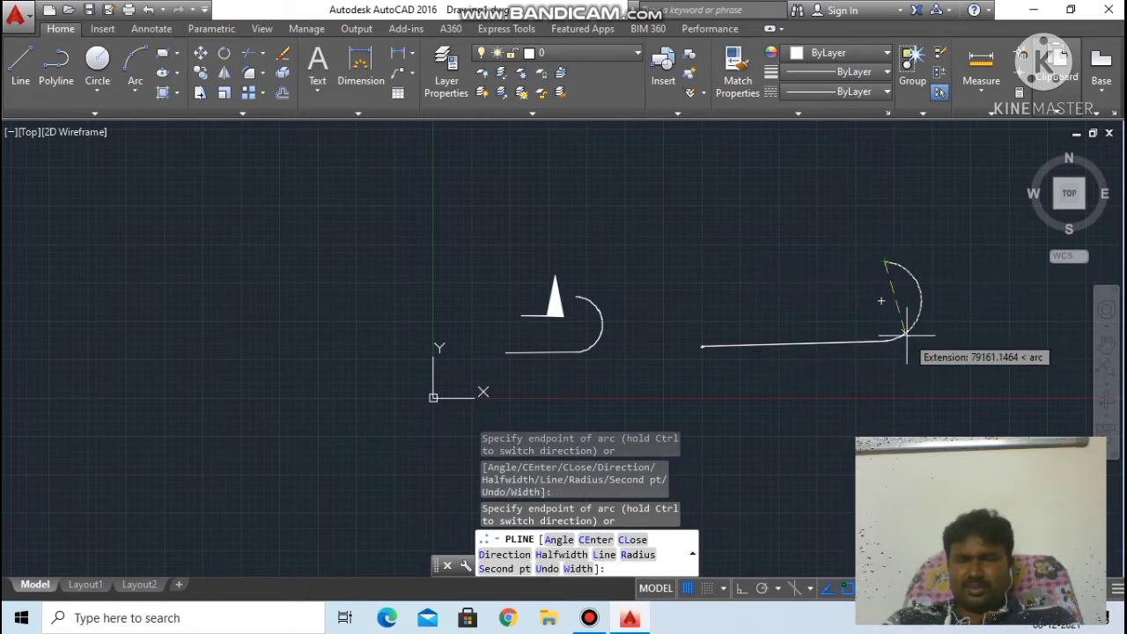
pyautogui.press('Escape')
pyautogui.scroll(3, 901, 352)
pyautogui.scroll(3, 889, 304)
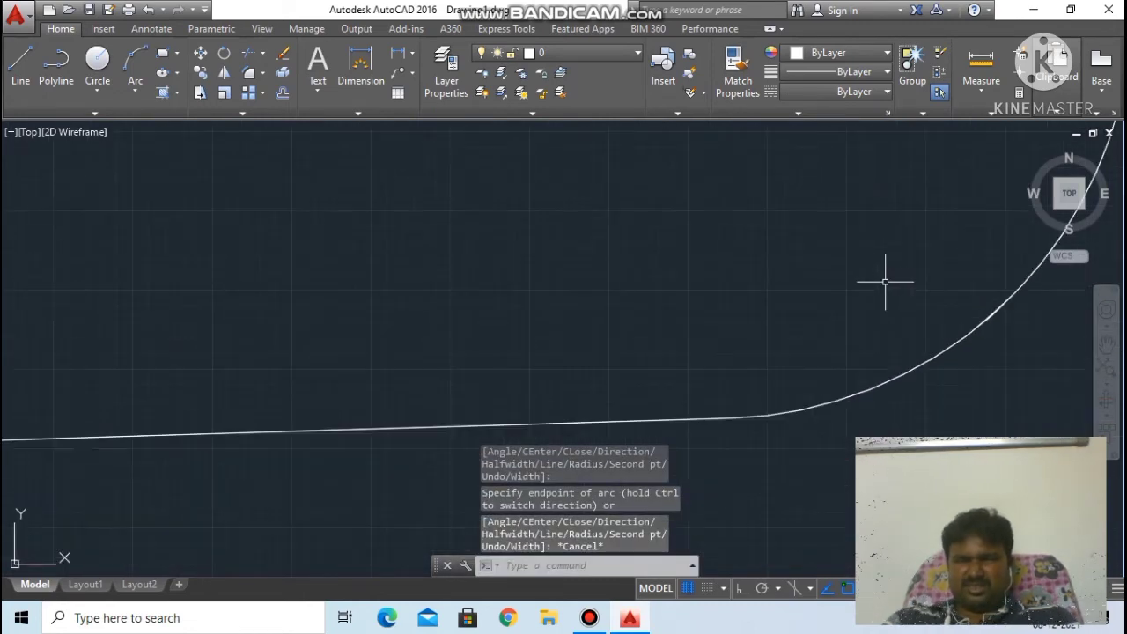
pyautogui.scroll(2, 819, 400)
pyautogui.scroll(2, 687, 428)
pyautogui.scroll(2, 691, 429)
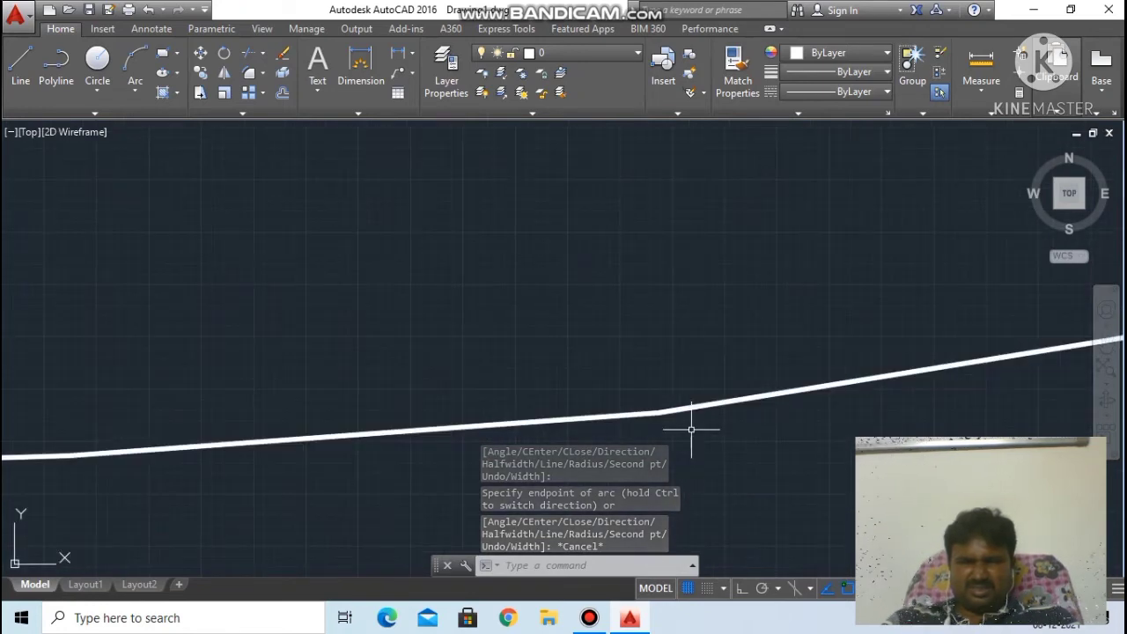
pyautogui.scroll(1, 691, 430)
pyautogui.scroll(2, 687, 415)
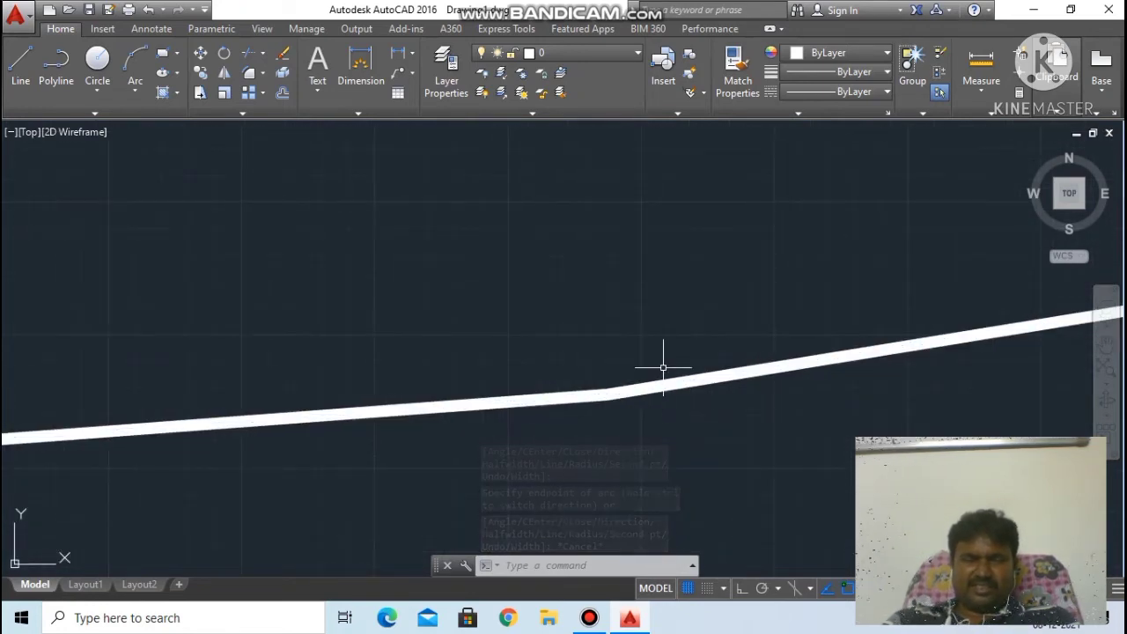
pyautogui.scroll(-2, 662, 368)
pyautogui.scroll(-2, 681, 373)
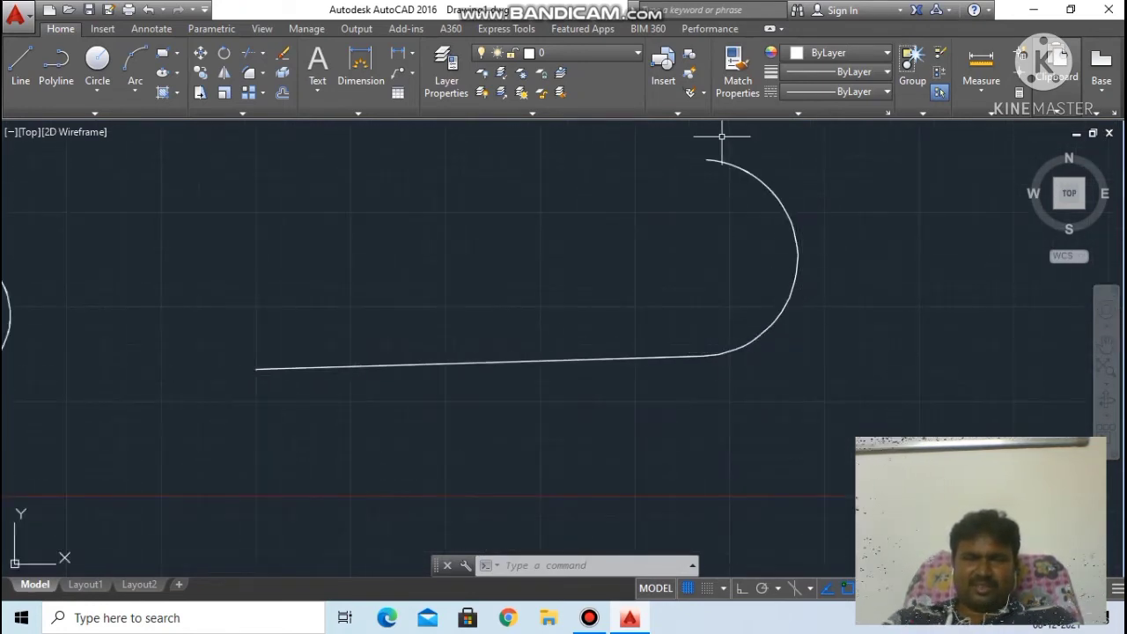
pyautogui.scroll(2, 721, 137)
pyautogui.scroll(1, 695, 176)
pyautogui.scroll(2, 684, 219)
pyautogui.scroll(1, 684, 264)
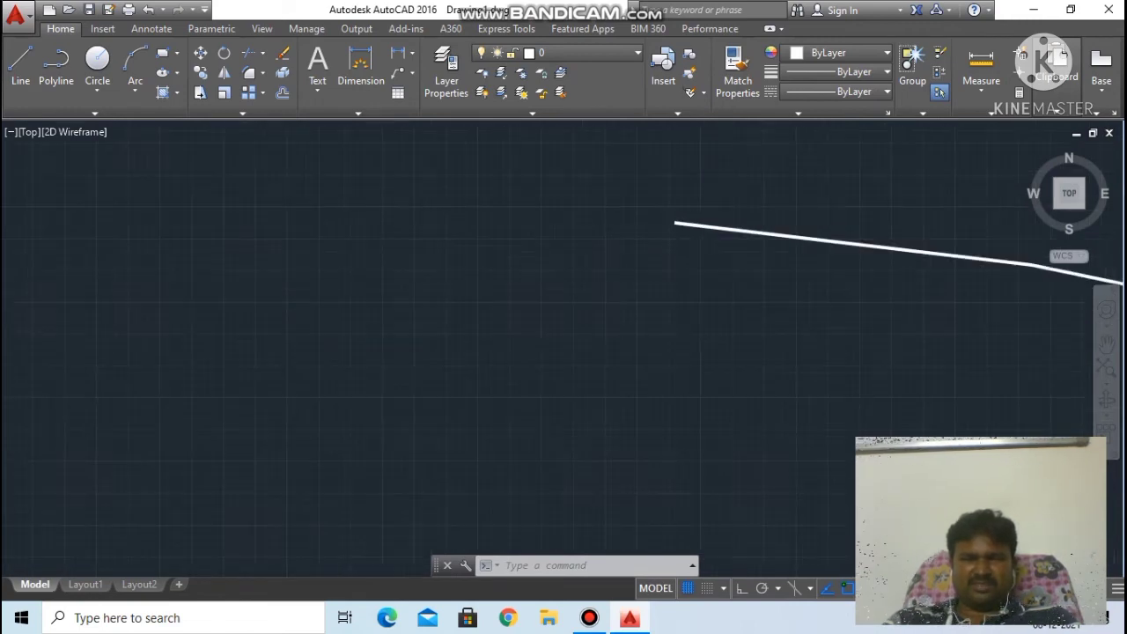
pyautogui.scroll(1, 662, 239)
pyautogui.scroll(2, 661, 238)
pyautogui.scroll(-2, 661, 239)
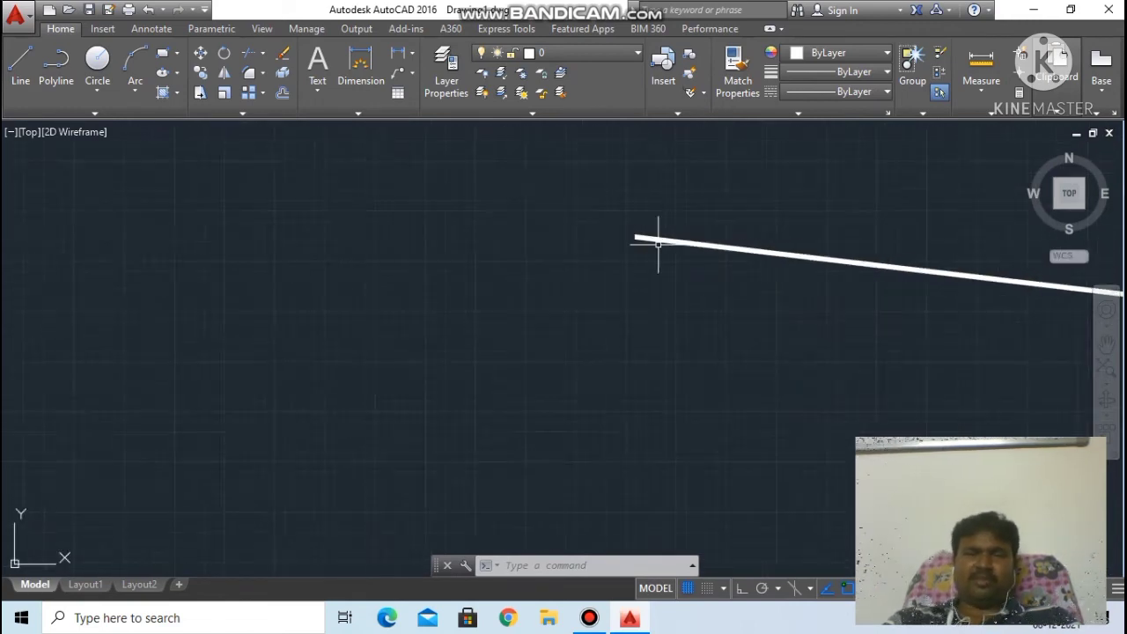
pyautogui.scroll(-2, 656, 244)
pyautogui.scroll(-2, 669, 282)
pyautogui.scroll(-2, 675, 322)
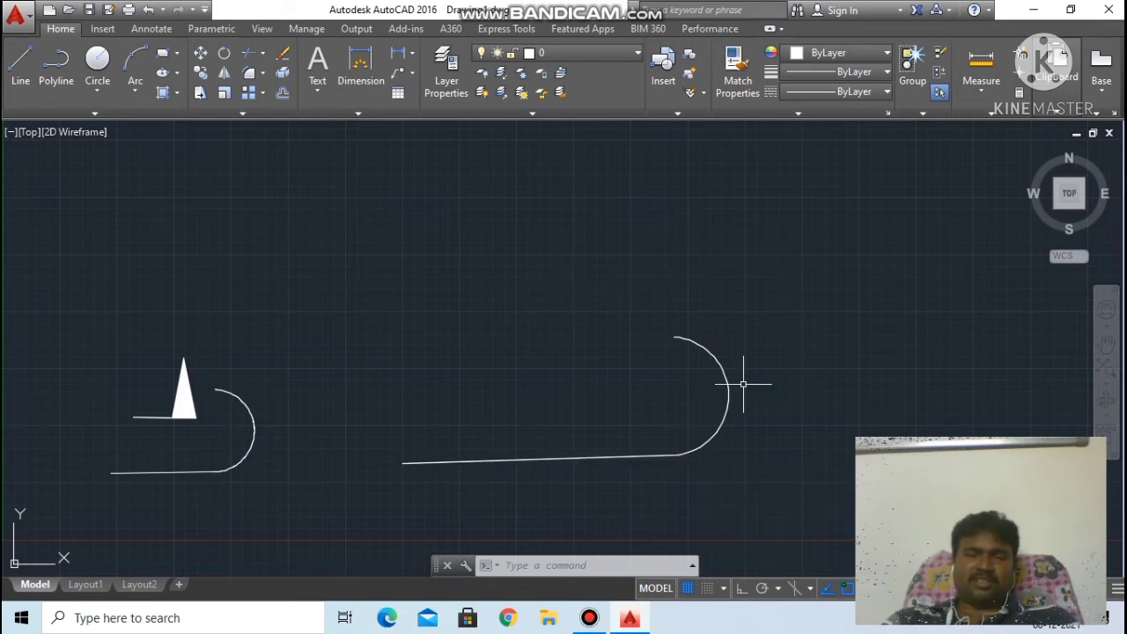
pyautogui.scroll(-4, 744, 381)
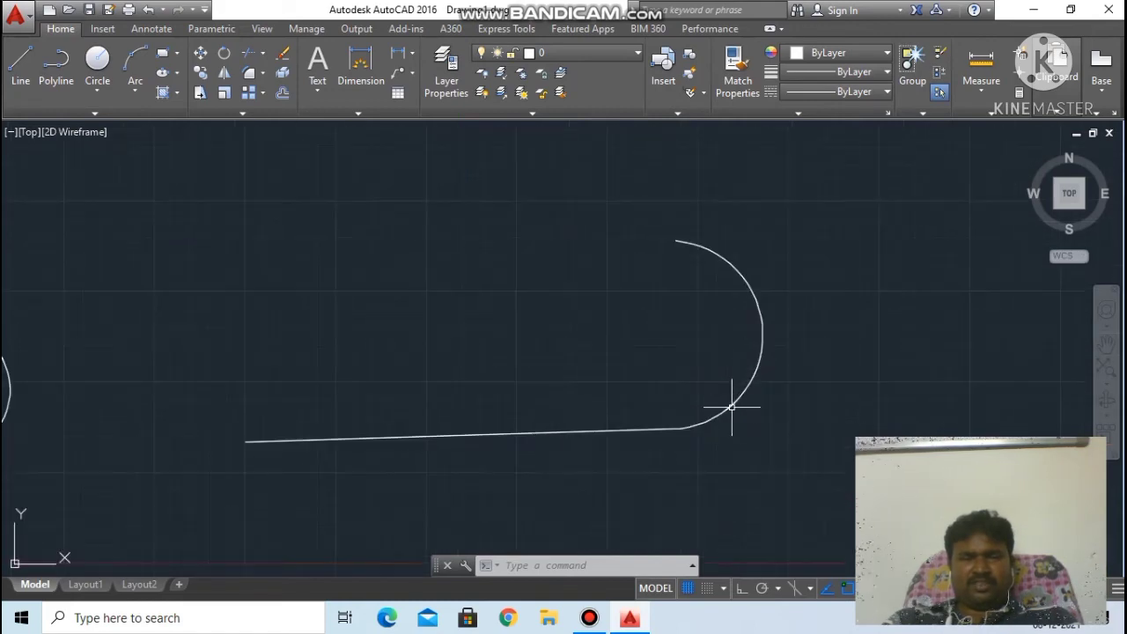
# Cancel the running command and erase all three objects with a crossing selection.
pyautogui.press('Escape')
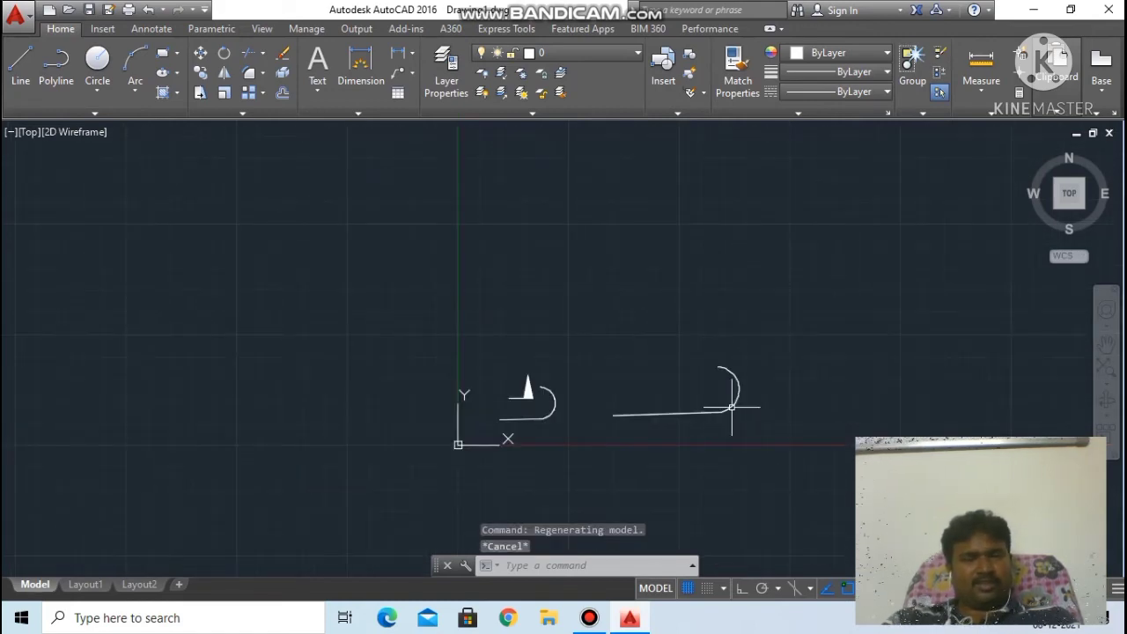
pyautogui.press('Escape')
pyautogui.press('Escape')
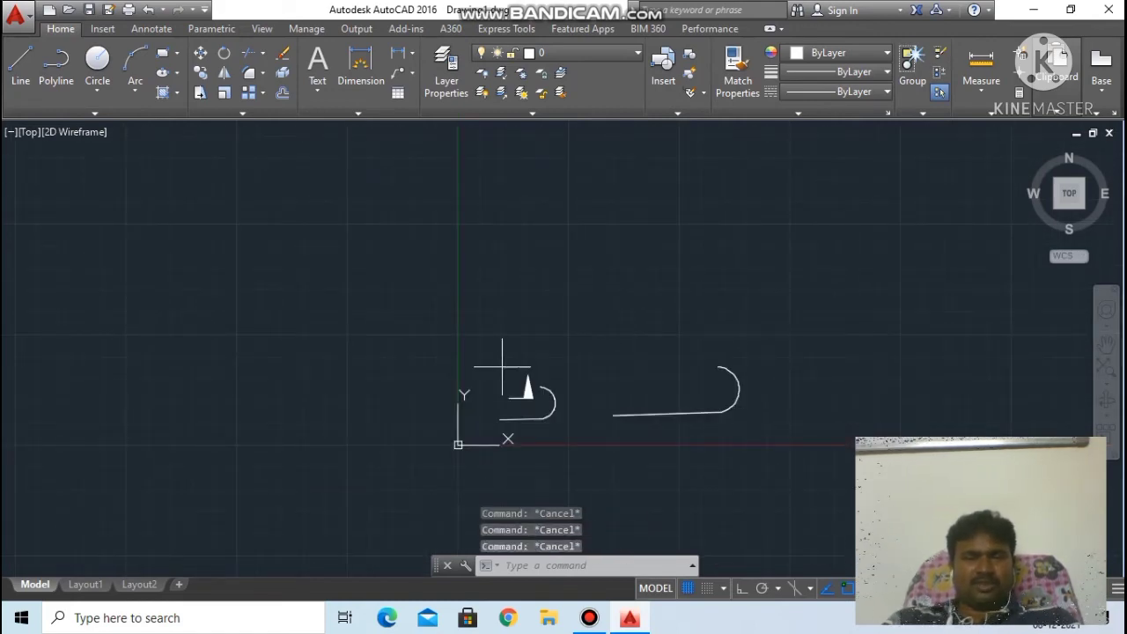
pyautogui.moveTo(503, 374); pyautogui.dragTo(815, 318)
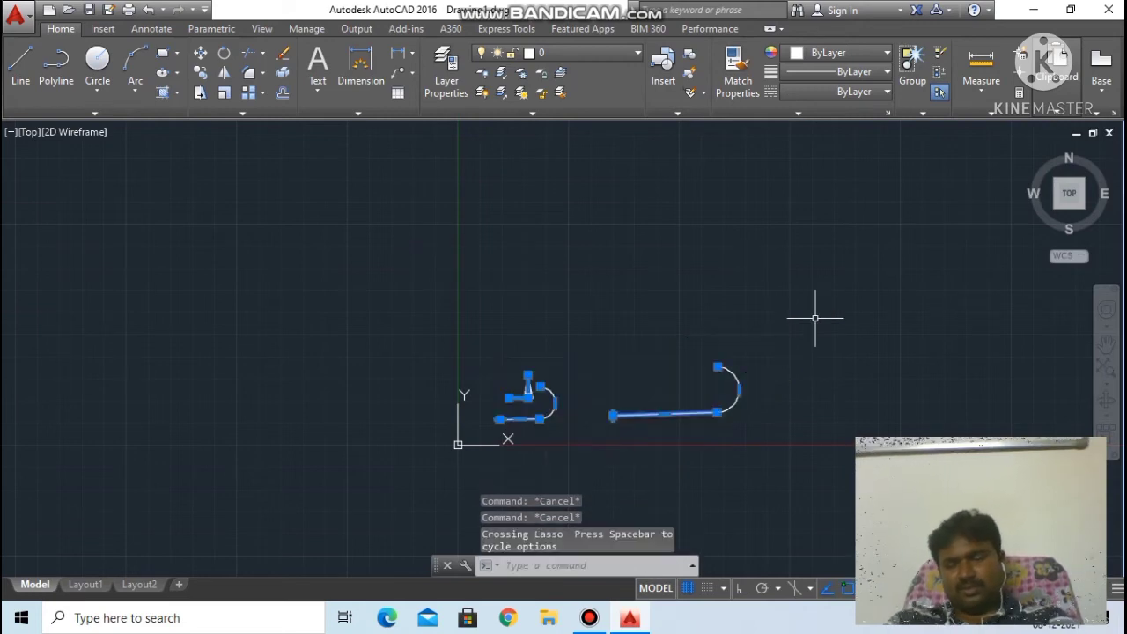
pyautogui.press('Delete')
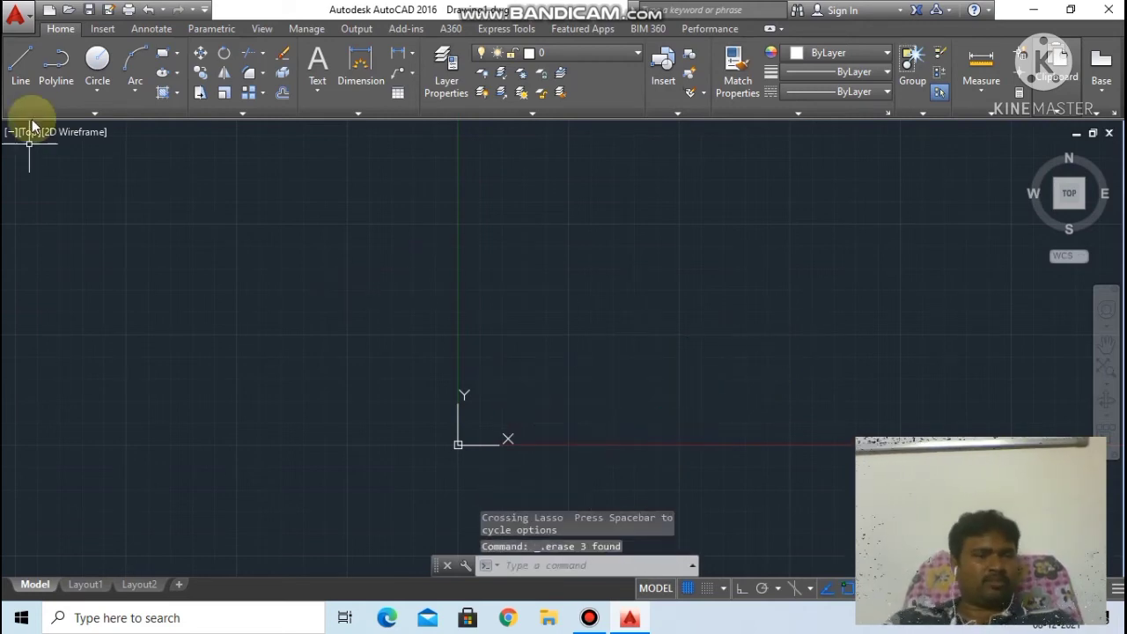
# Draw a left-to-right LINE profile with one square notch and one slanted-sided notch.
pyautogui.click(21, 64)
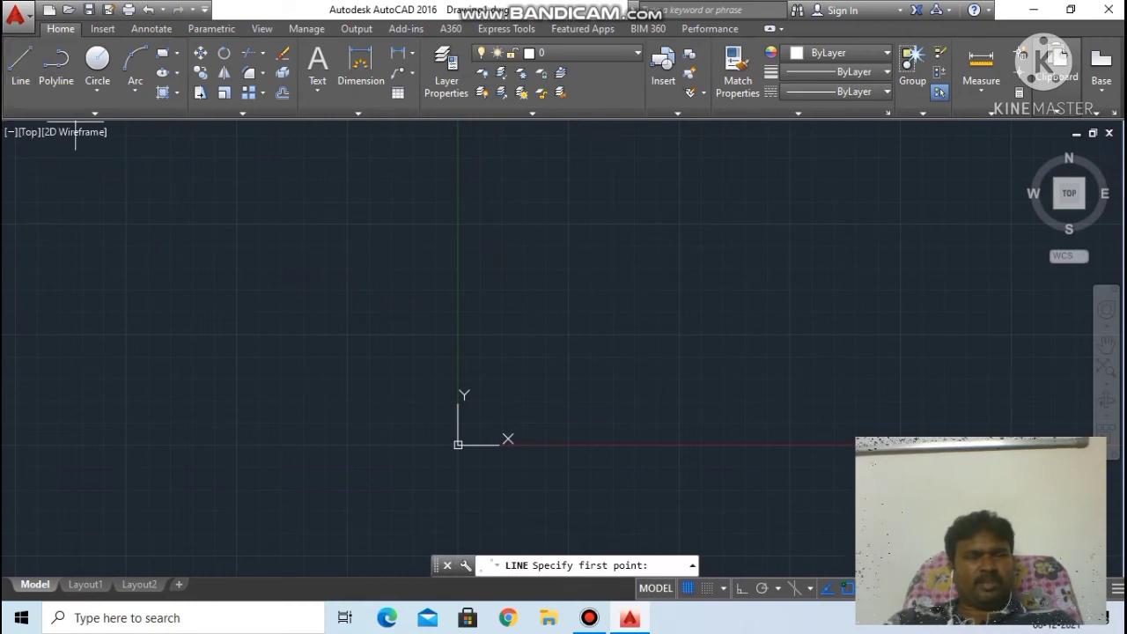
pyautogui.click(169, 296)
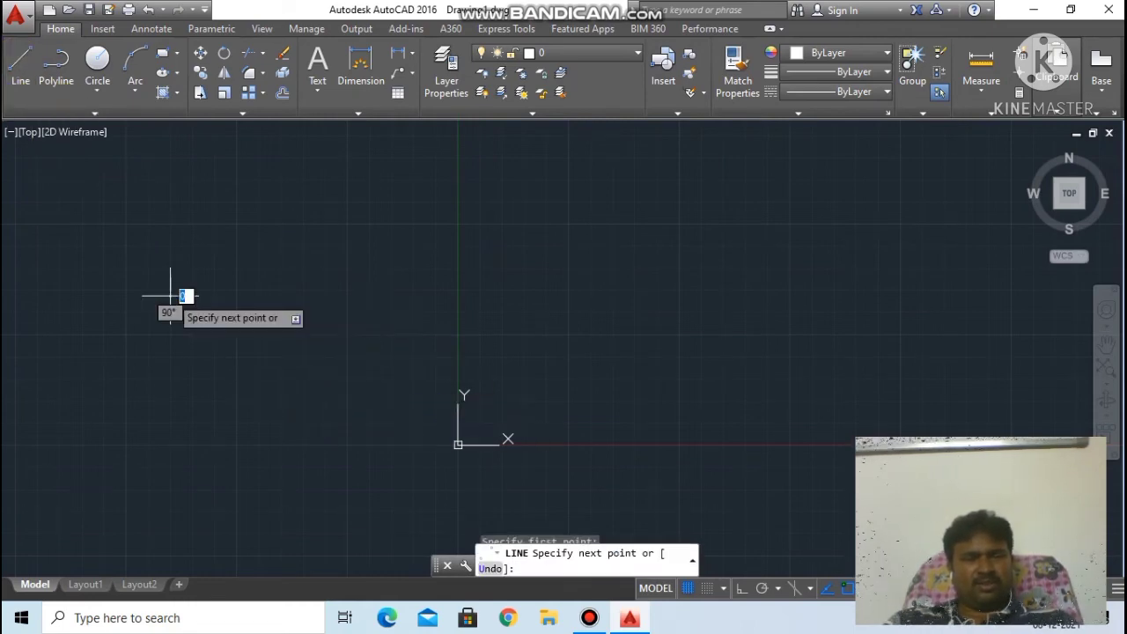
pyautogui.click(483, 295)
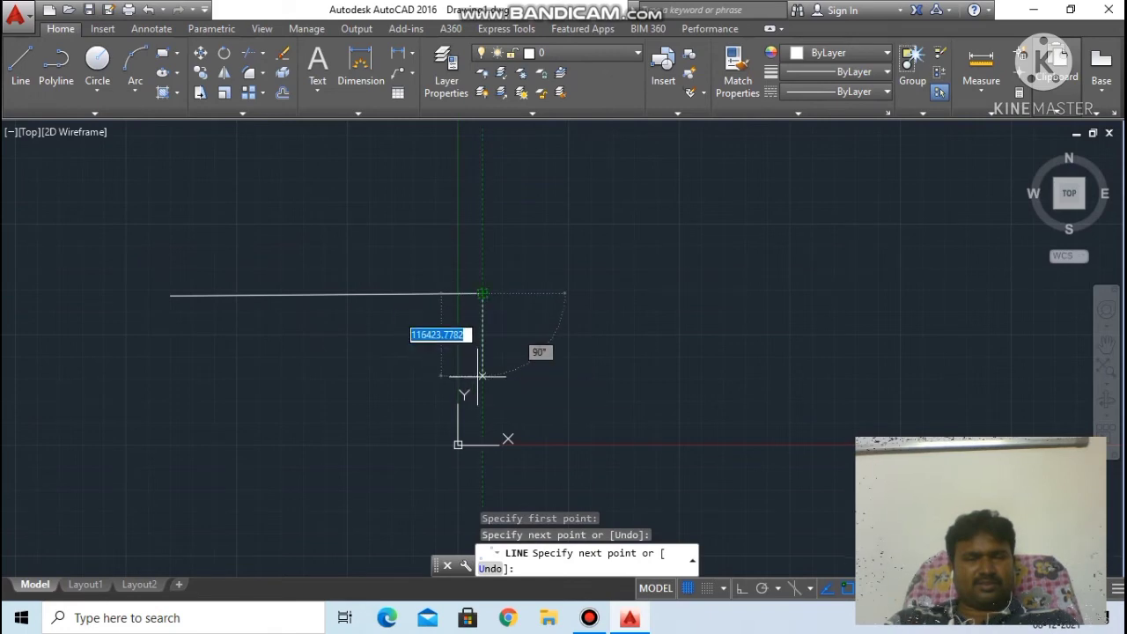
pyautogui.click(482, 377)
pyautogui.click(608, 376)
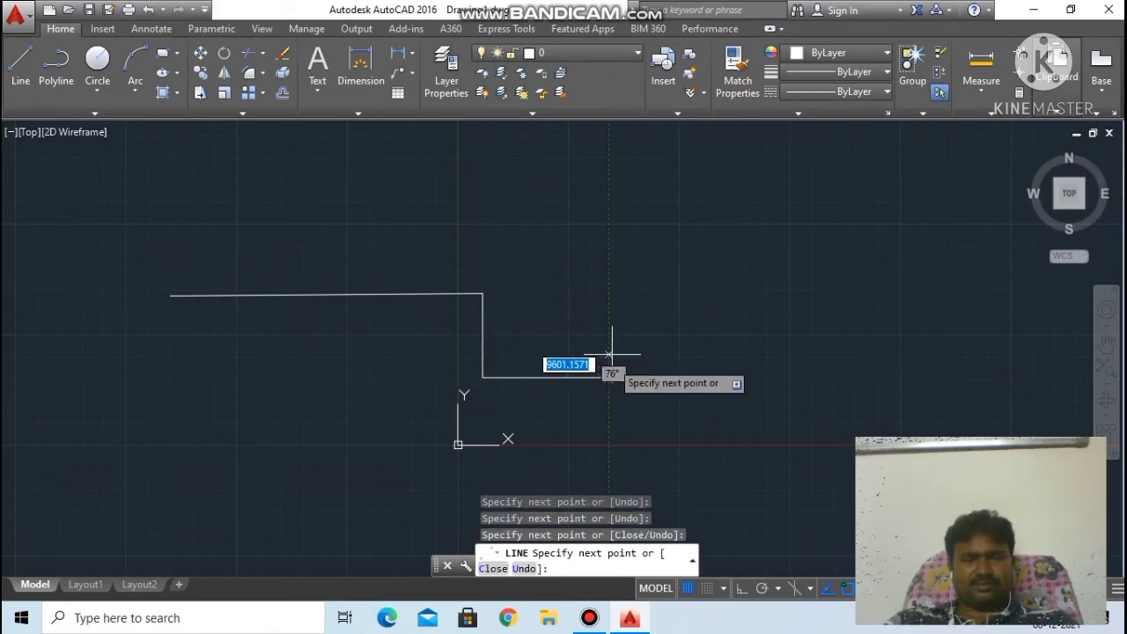
pyautogui.click(608, 289)
pyautogui.click(775, 288)
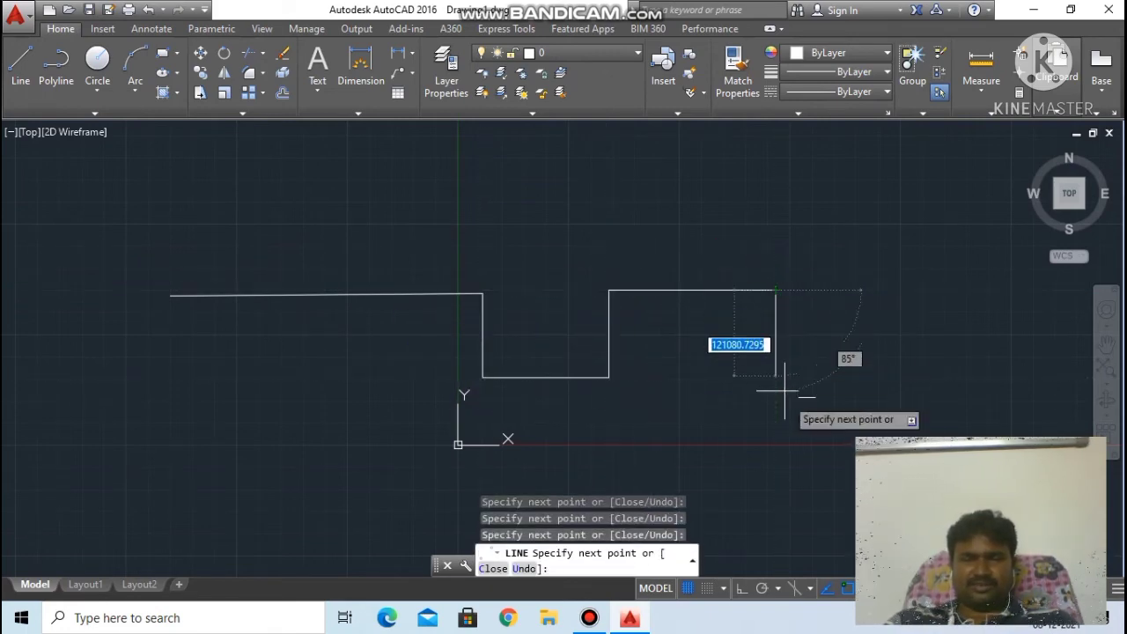
pyautogui.click(786, 396)
pyautogui.click(903, 385)
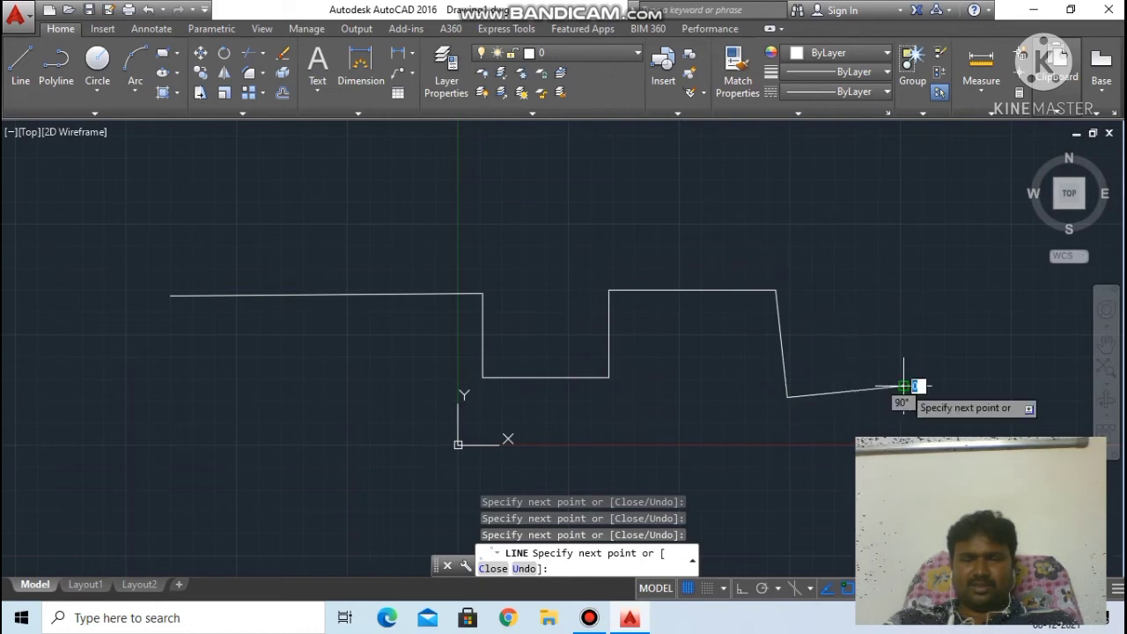
pyautogui.click(923, 278)
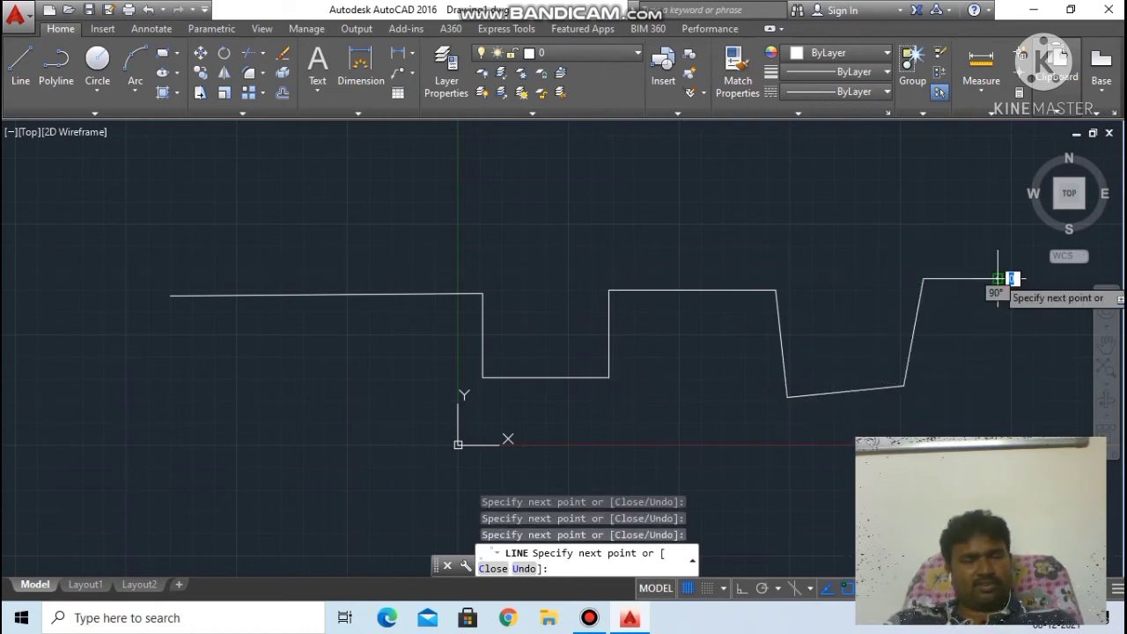
pyautogui.click(997, 278)
pyautogui.press('Escape')
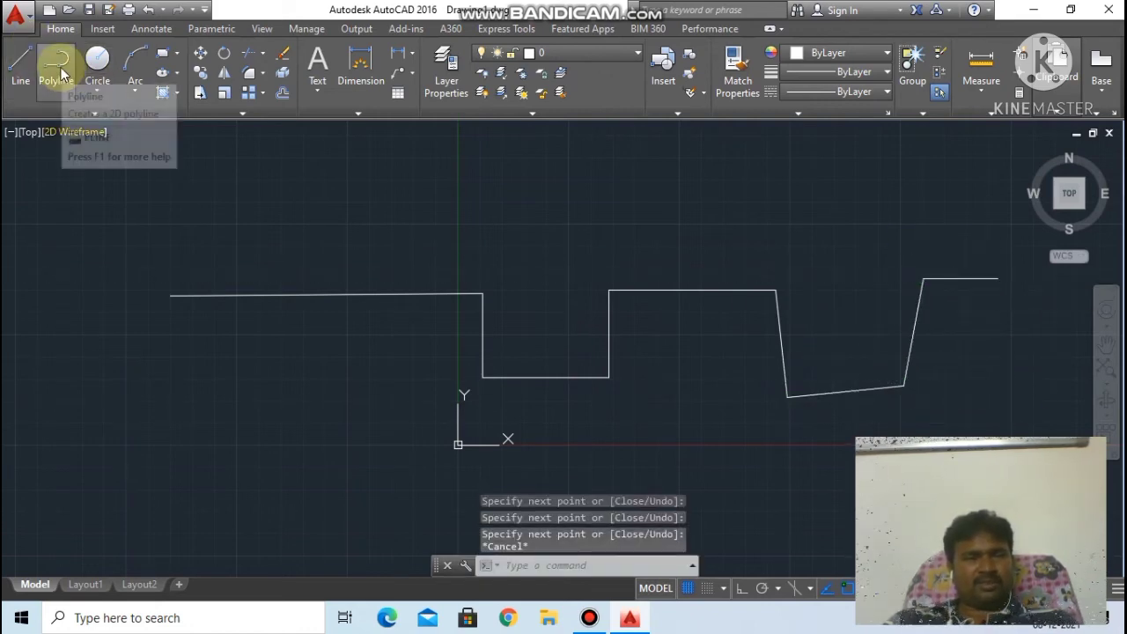
# Draw a single polyline with two square notches above the line profile.
pyautogui.click(61, 72)
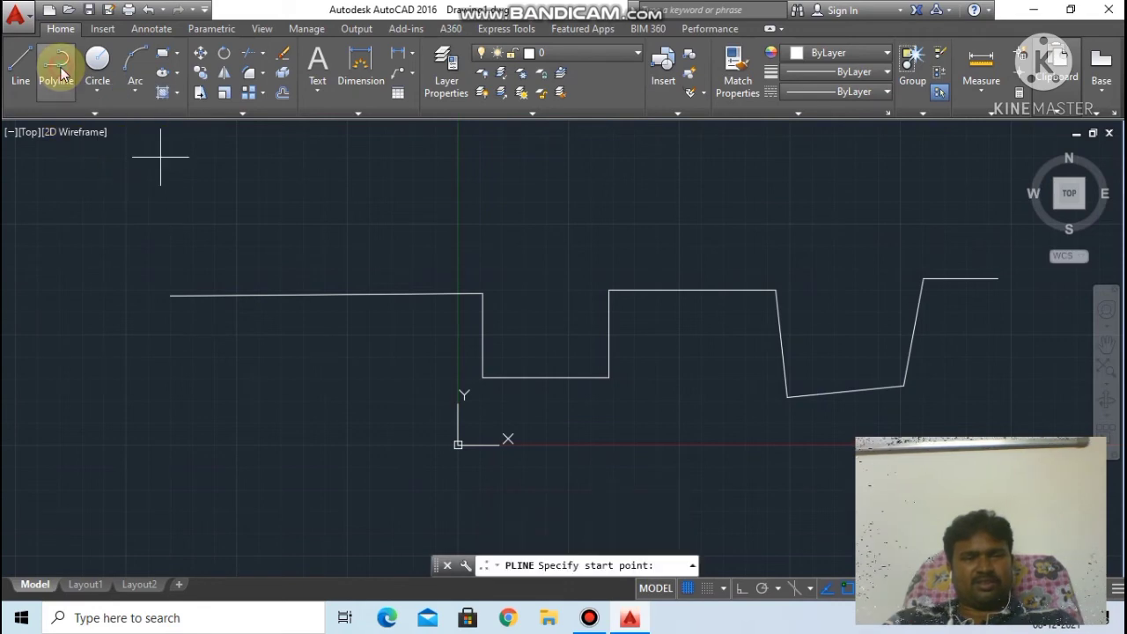
pyautogui.click(167, 201)
pyautogui.click(498, 208)
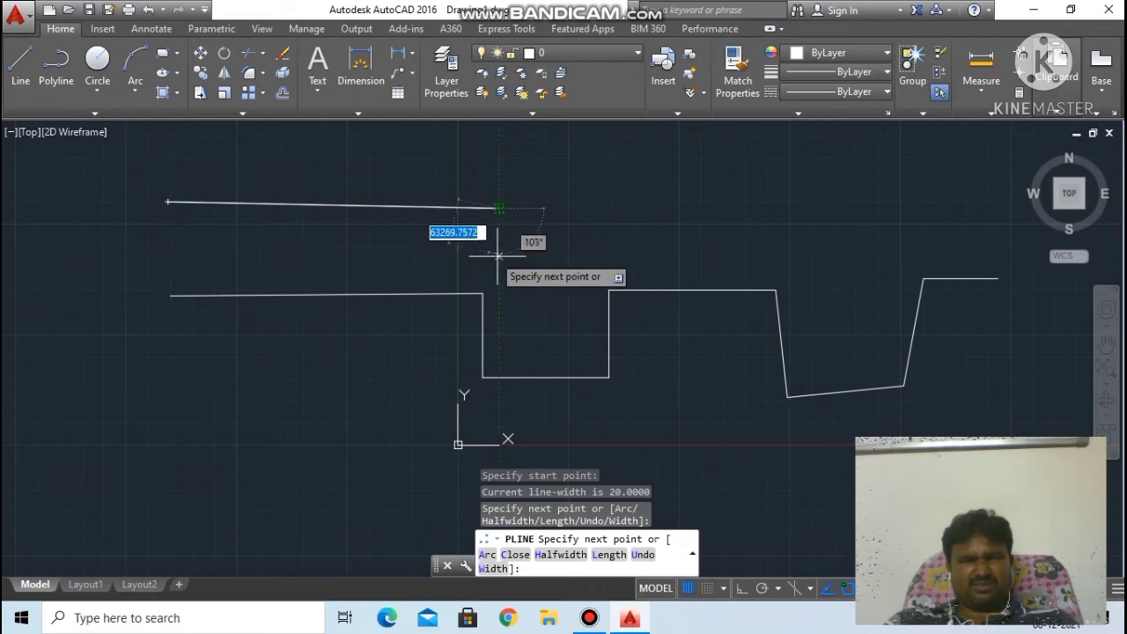
pyautogui.click(498, 253)
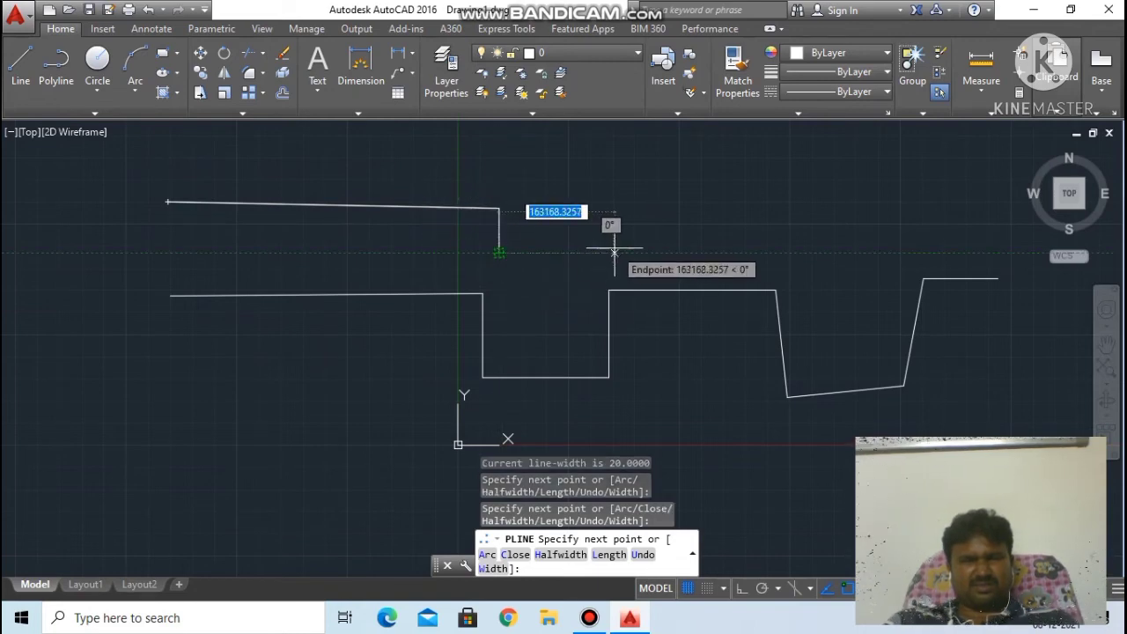
pyautogui.click(613, 252)
pyautogui.click(614, 201)
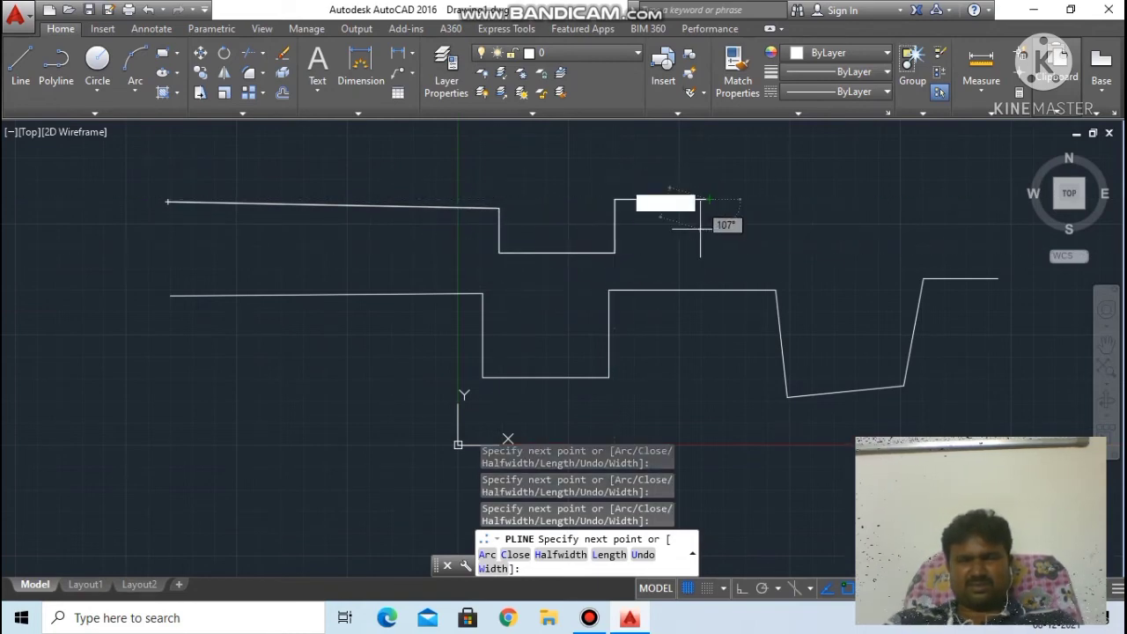
pyautogui.click(709, 200)
pyautogui.click(710, 251)
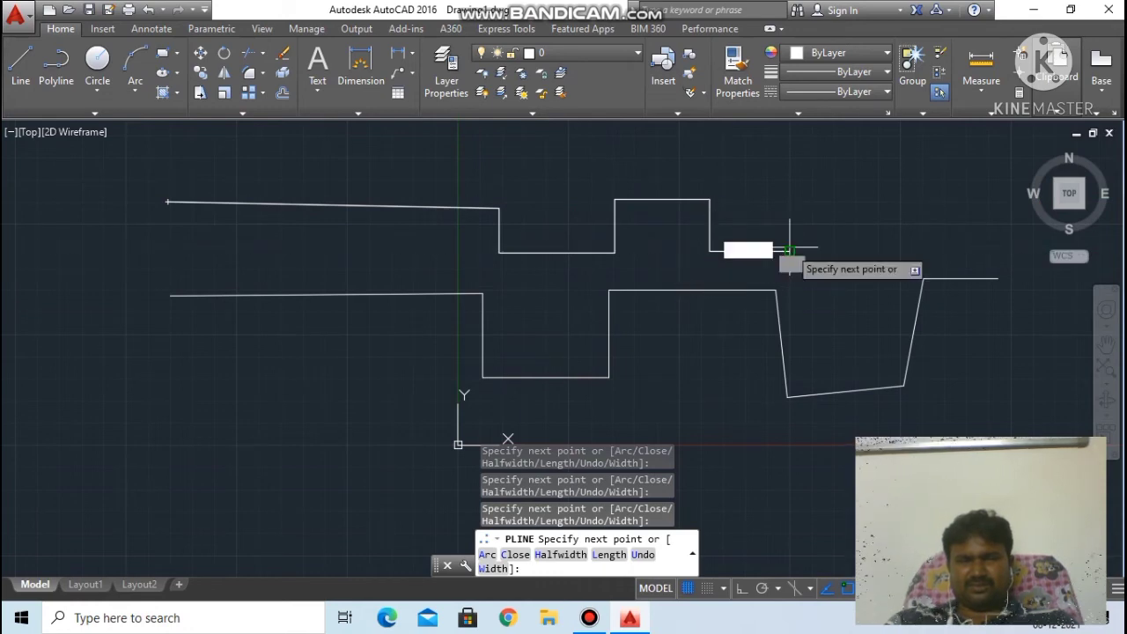
pyautogui.click(789, 251)
pyautogui.click(789, 201)
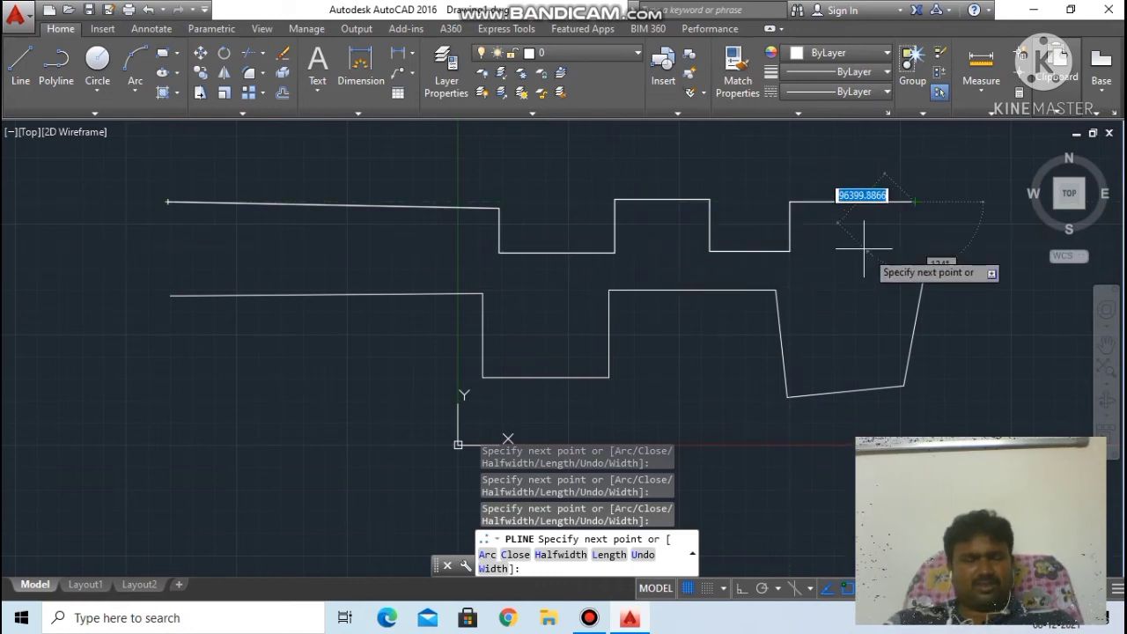
pyautogui.press('Escape')
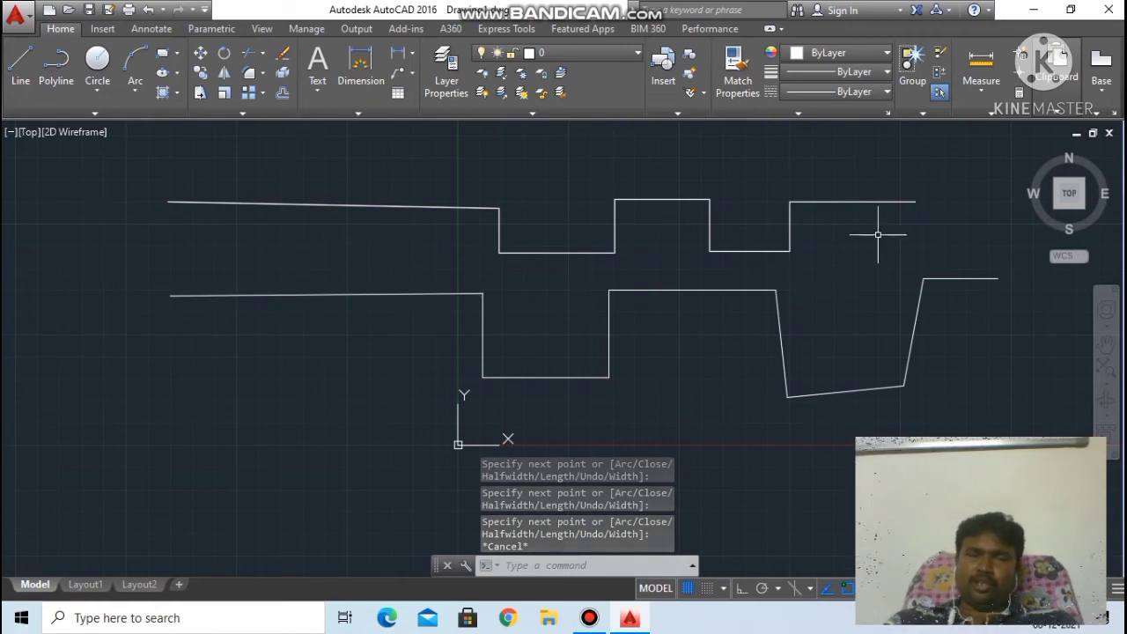
pyautogui.click(858, 201)
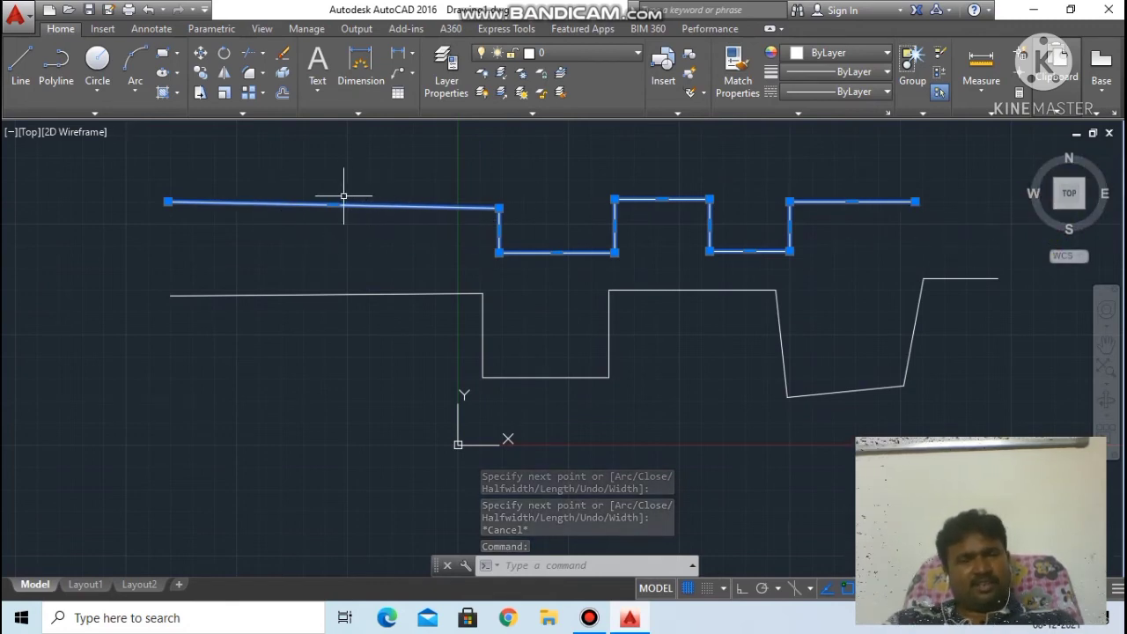
pyautogui.press('Escape')
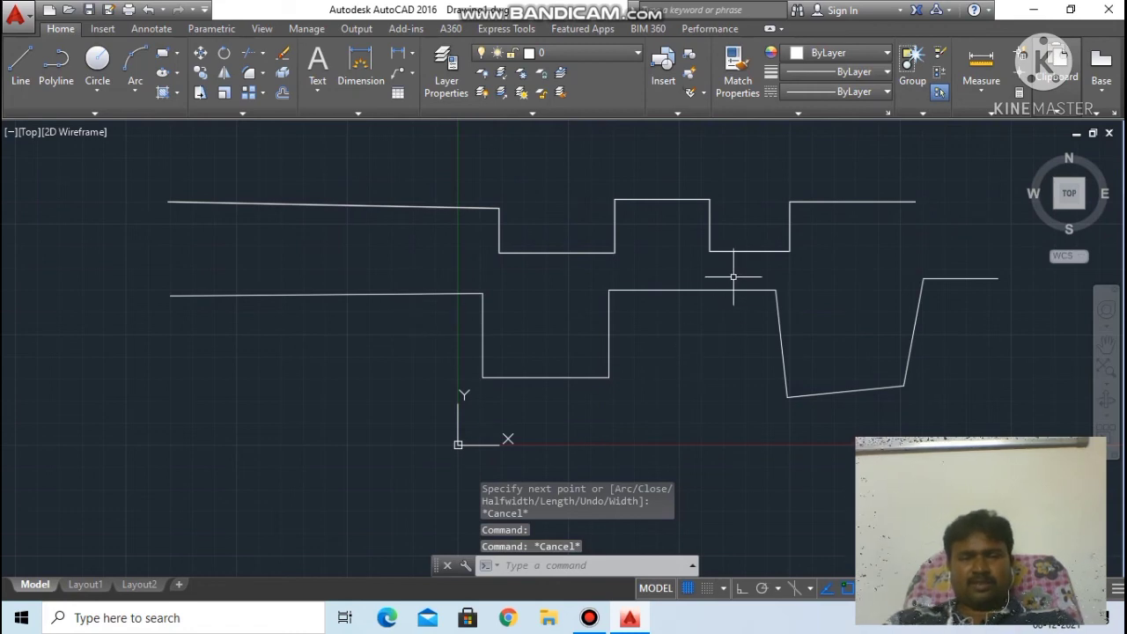
pyautogui.click(554, 377)
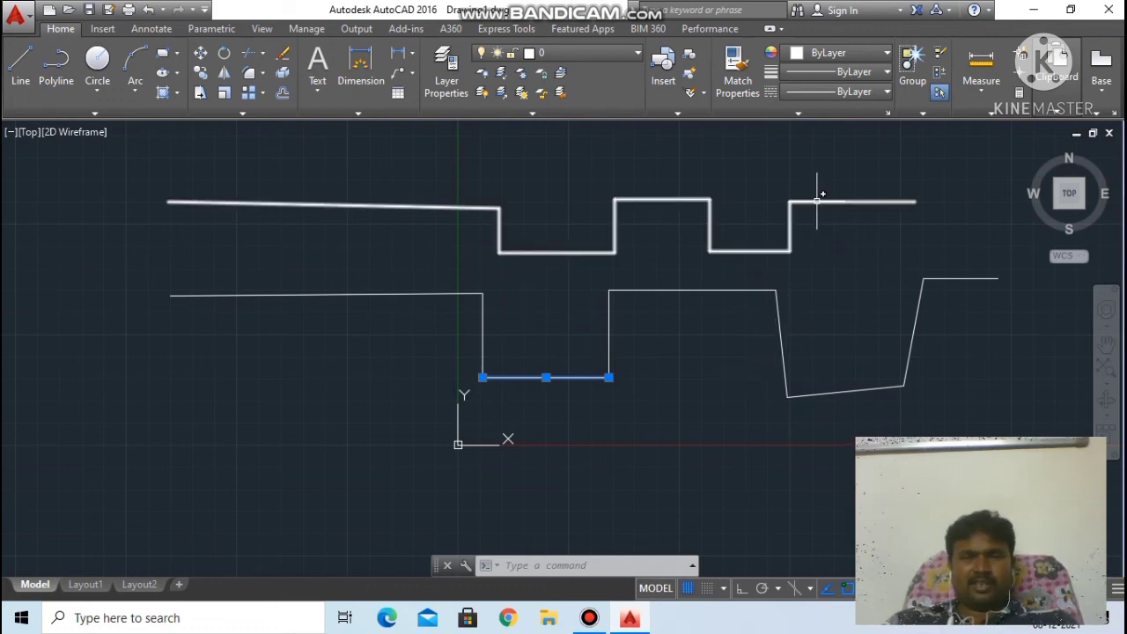
pyautogui.press('Escape')
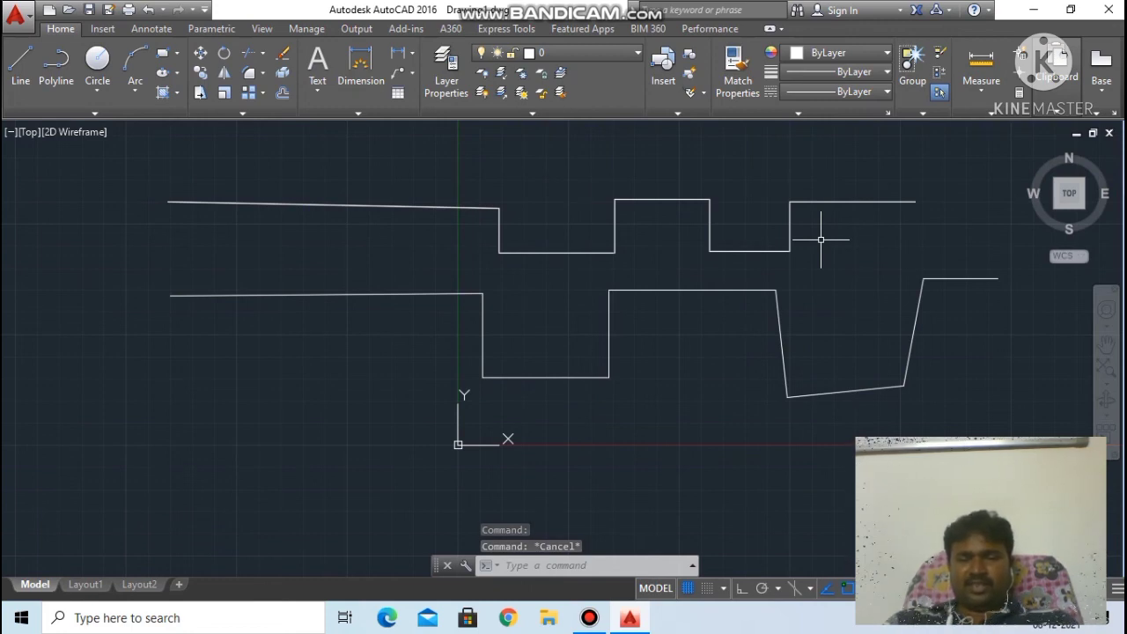
pyautogui.click(574, 568)
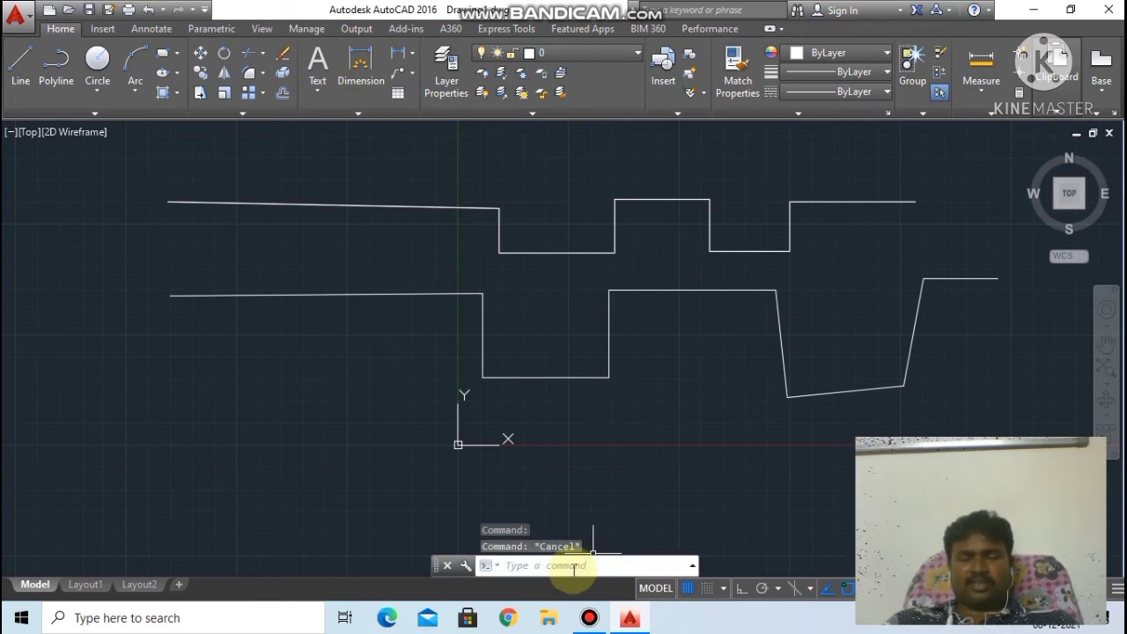